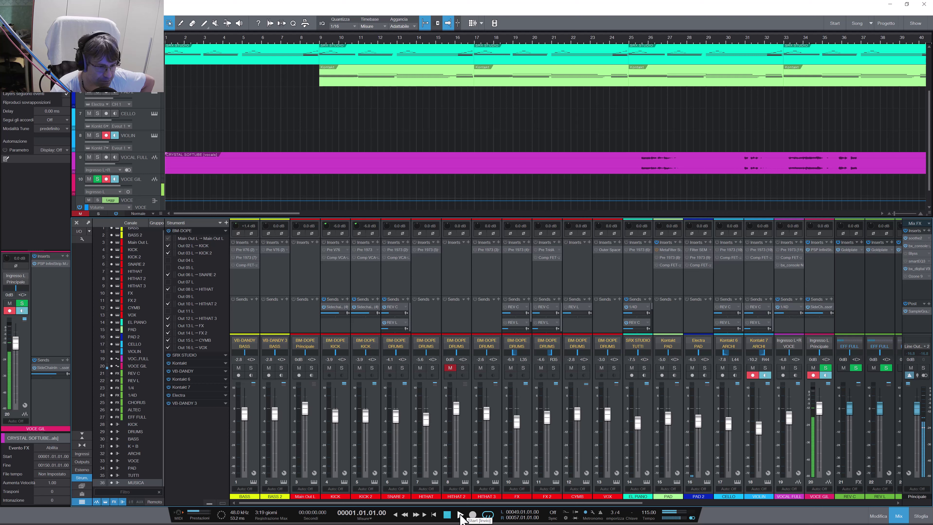
Step: Play the whole song from the beginning with looping turned off, and stop playback at the end
click(460, 514)
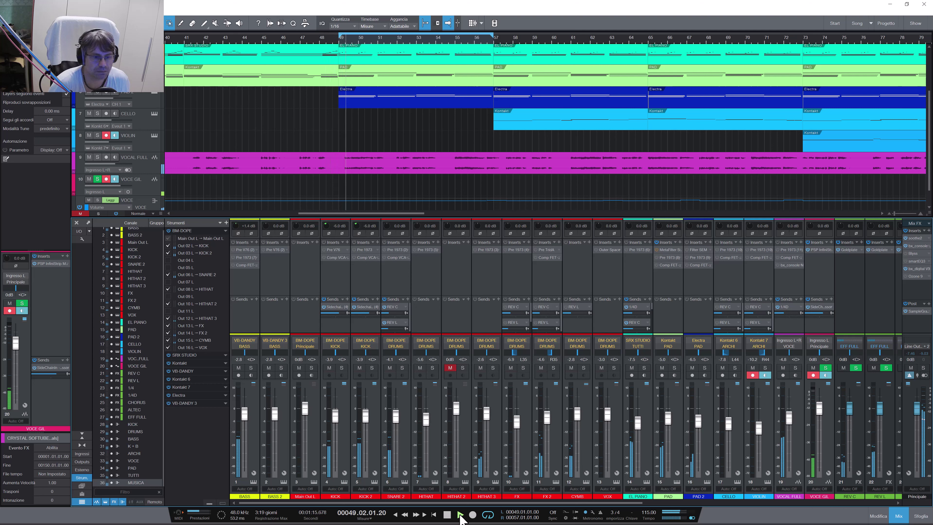
click(488, 515)
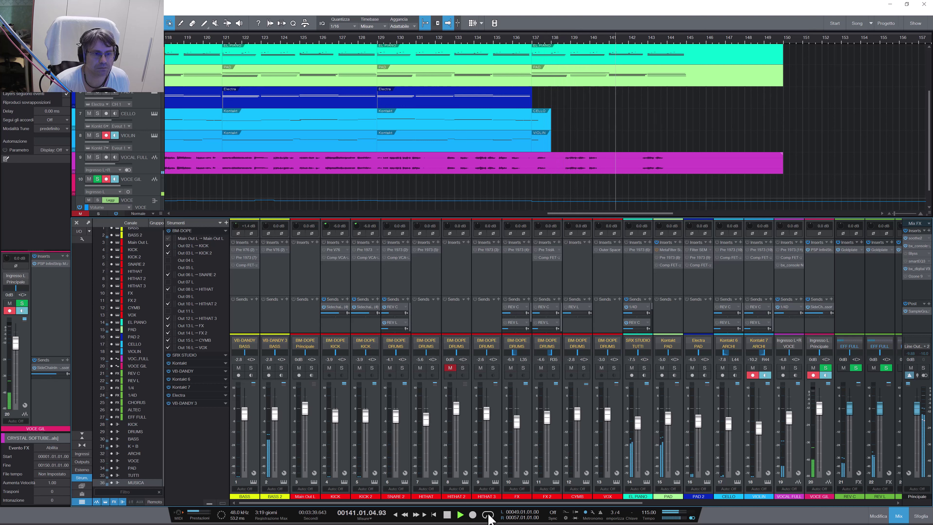
click(447, 516)
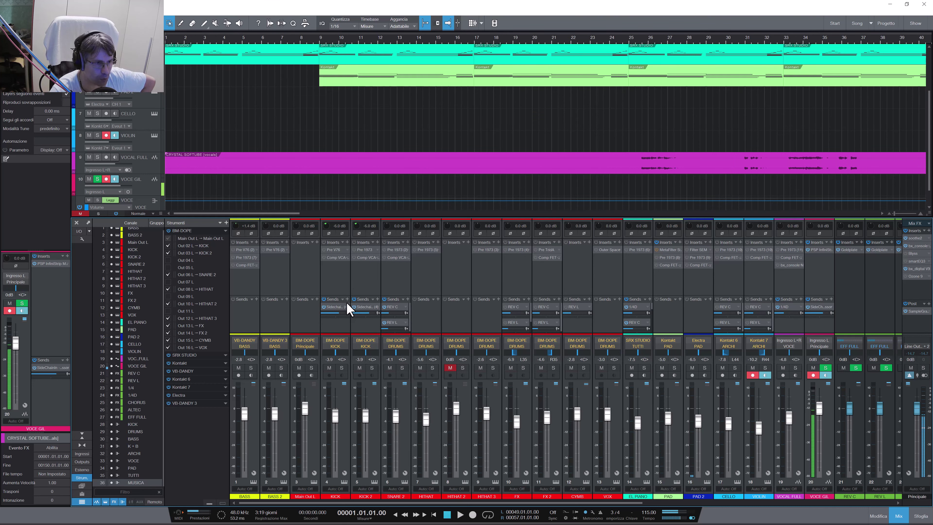
Step: Look over the tracks and mixer channels, and unmute the HITHAT 2 channel
scroll(292, 173, up, 3)
scroll(295, 187, down, 4)
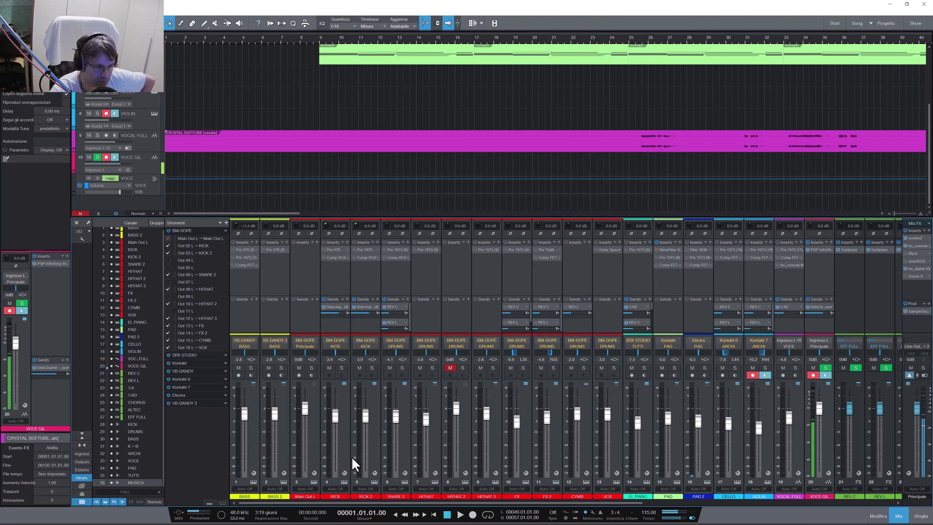
drag(625, 503, 819, 503)
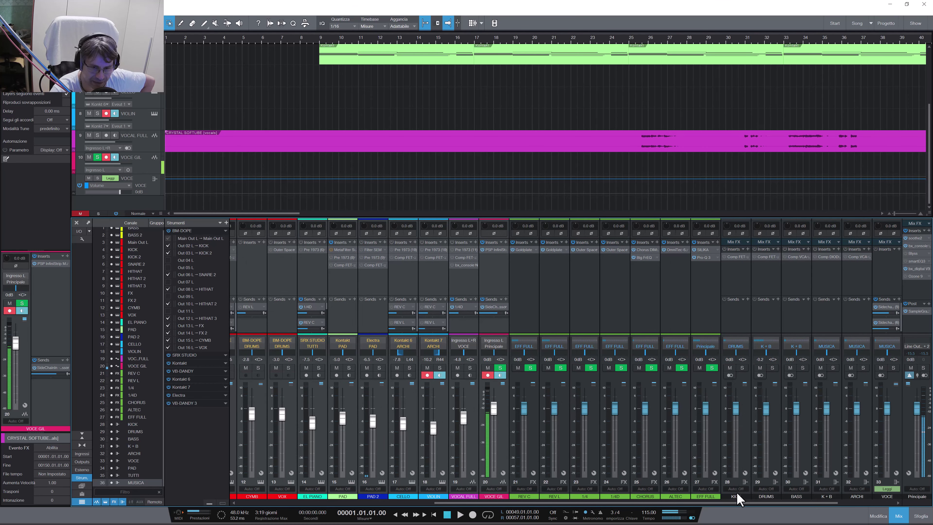
drag(735, 504, 460, 499)
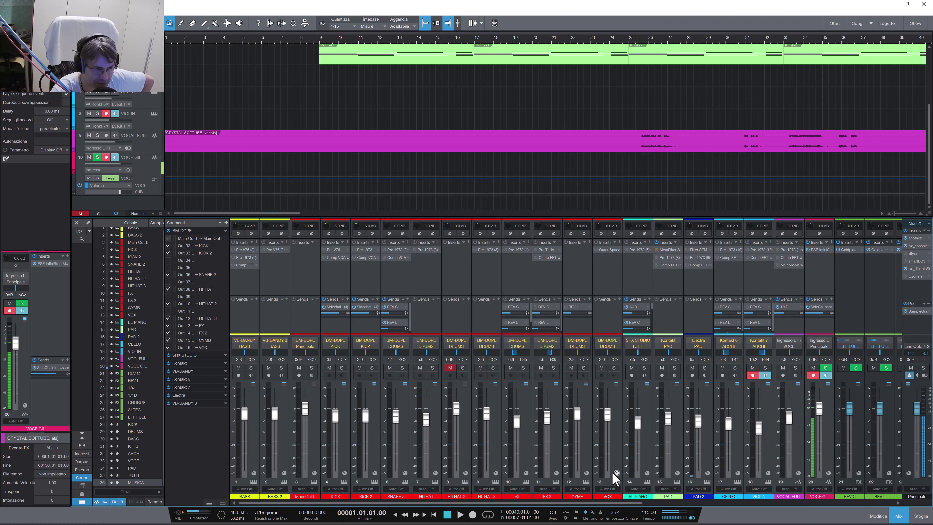
click(449, 368)
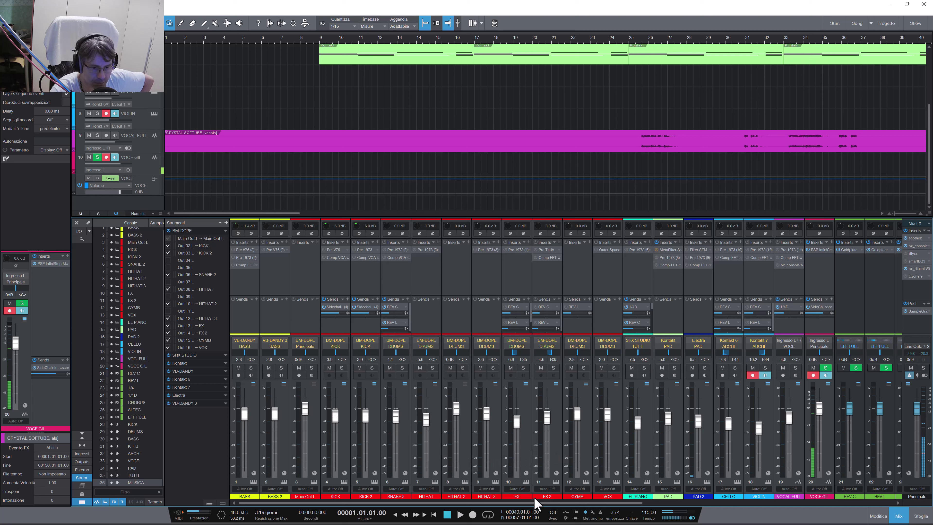
Step: Step through the mixer channels one by one from VOCAL FULL back to the first BASS channel
drag(540, 502, 581, 503)
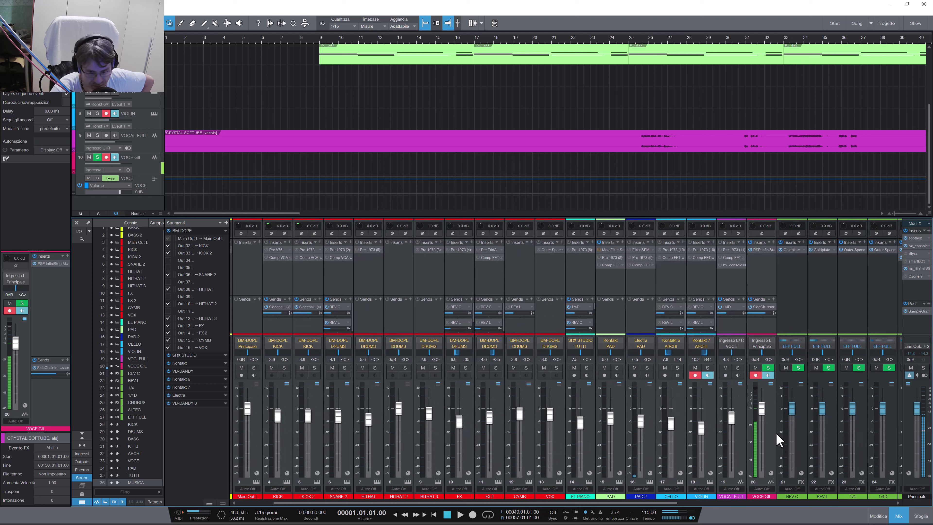
drag(666, 503, 791, 504)
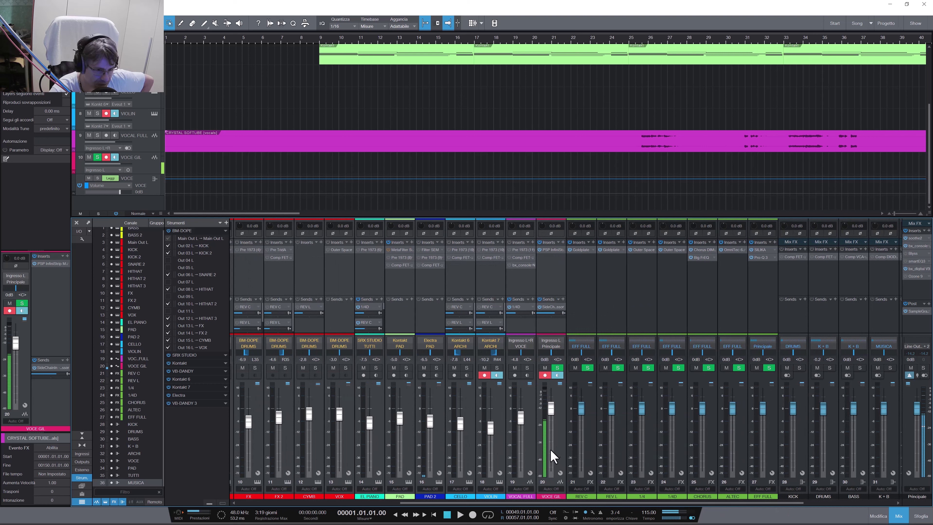
click(531, 466)
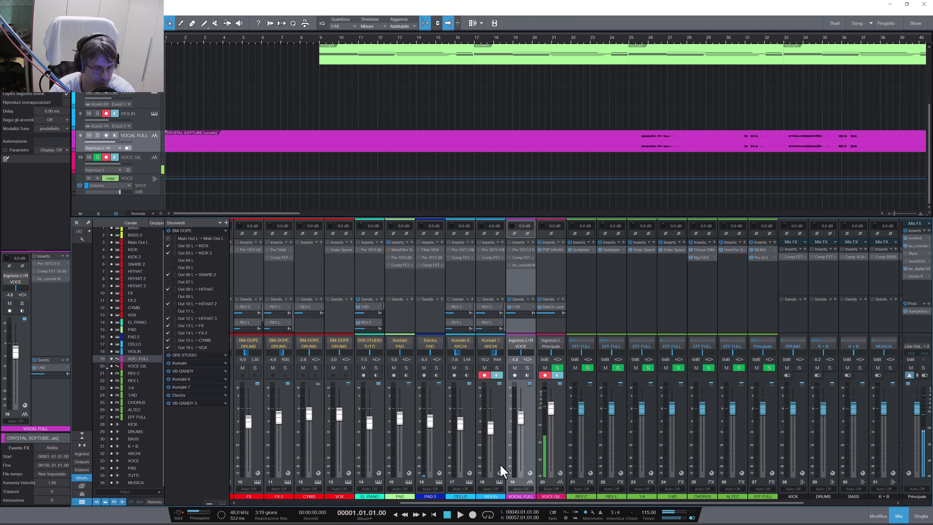
key(Up)
key(Up)
key(Up)
key(Up)
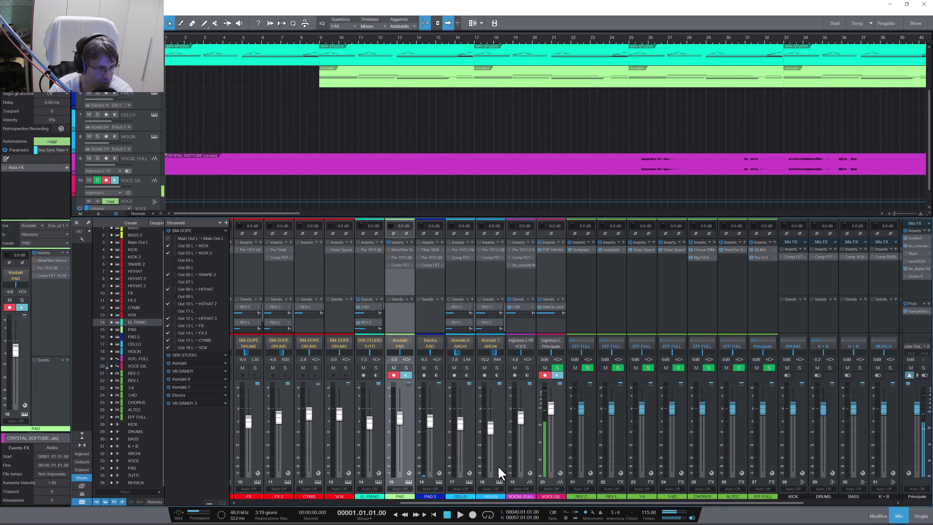
key(Up)
key(Up)
key(Up)
key(Up)
key(Up)
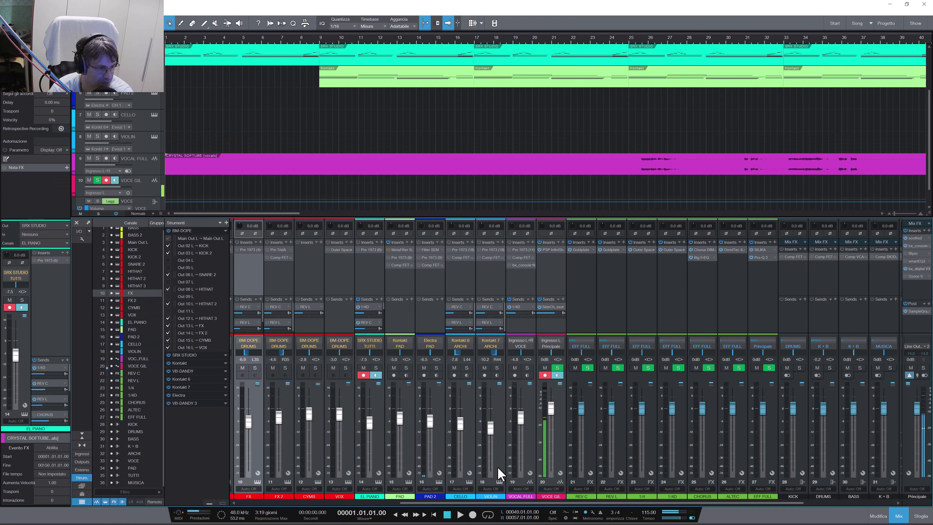
drag(500, 503, 298, 507)
key(Up)
key(Up)
key(Up)
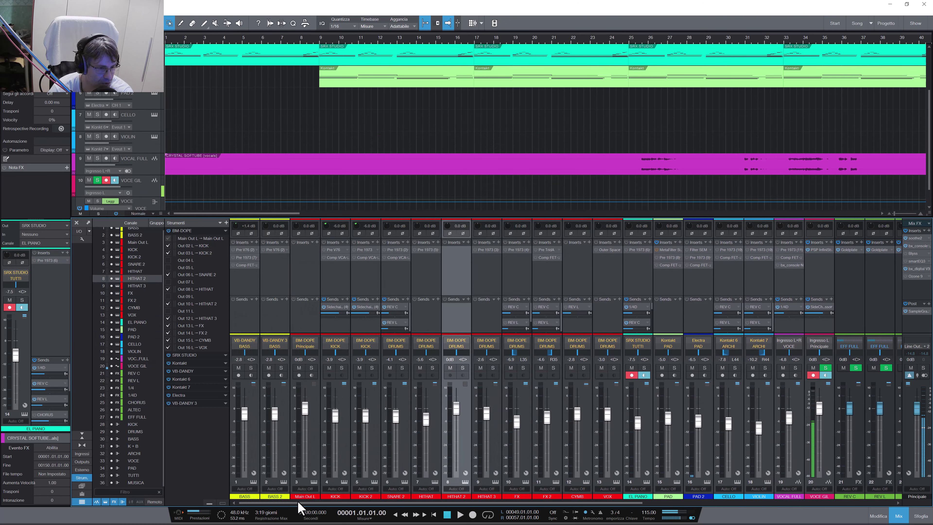
key(Up)
key(Up)
key(Up)
key(Up)
key(Up)
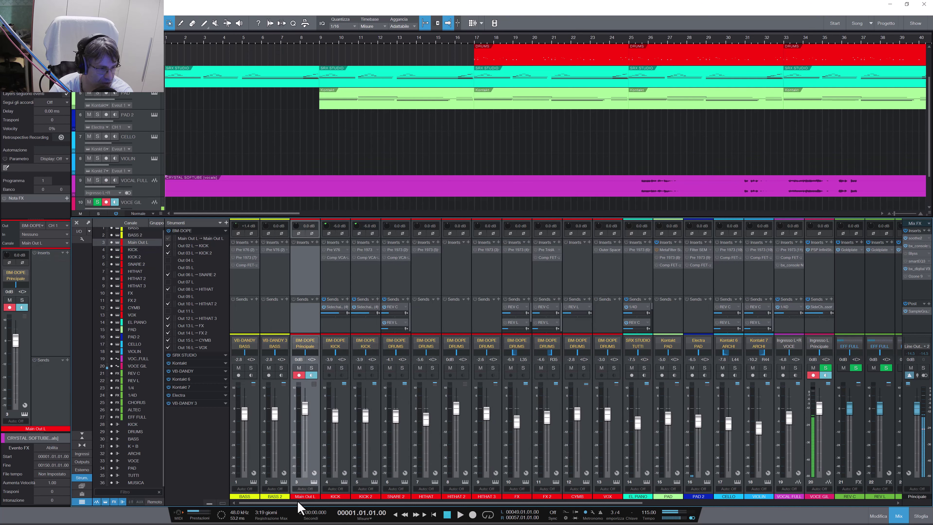
key(Up)
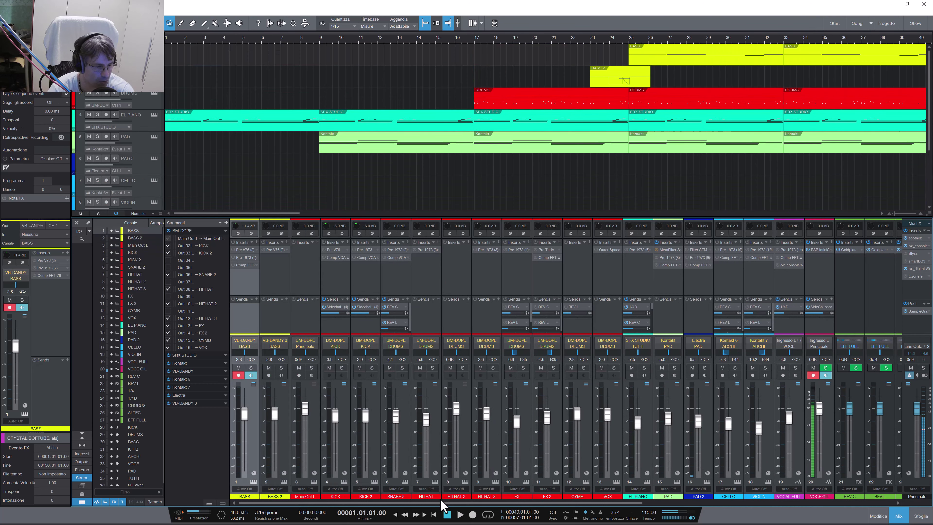
Step: Inspect the PSP BussPressor insert on the MUSICA bus, and play the song's opening bars briefly
drag(445, 505, 732, 498)
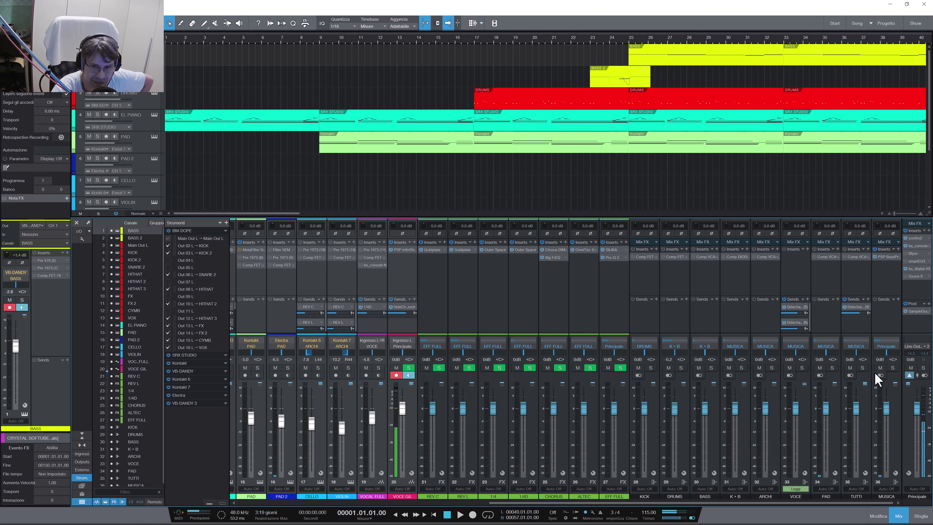
double_click(887, 257)
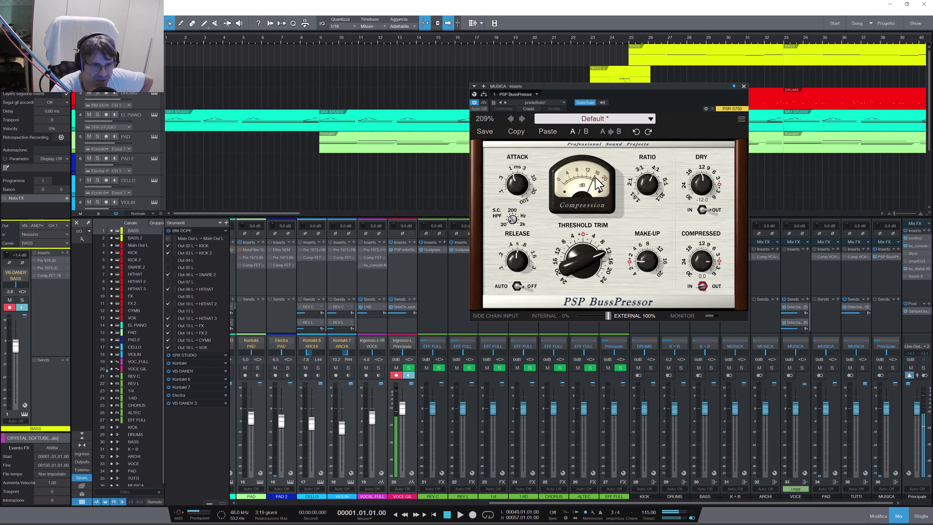
click(743, 86)
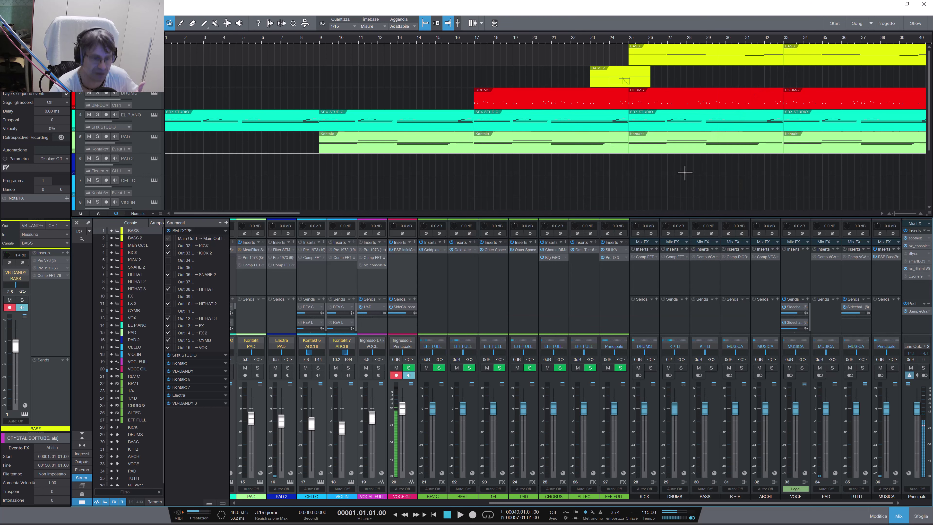
click(459, 516)
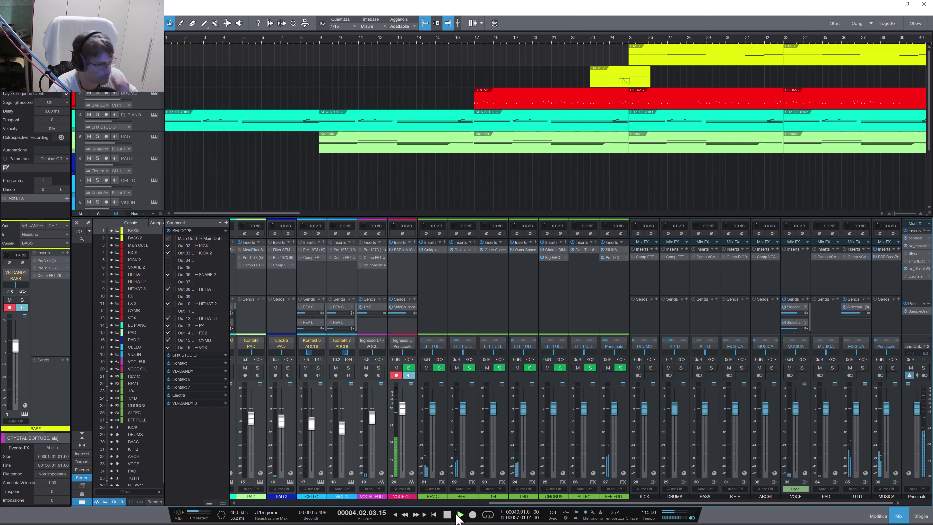
click(447, 515)
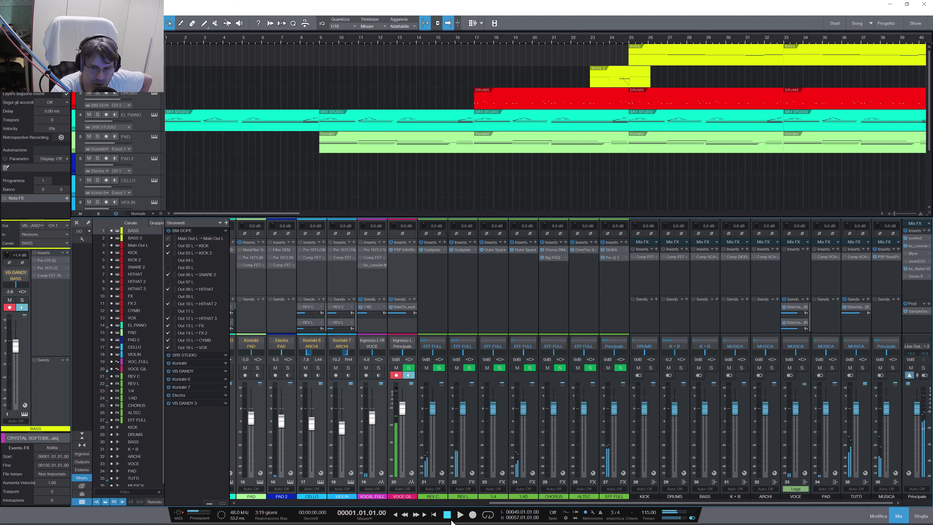
Step: Inspect the bx_console SSL 4000 G and bx_digital V3 inserts on the Principale output, closing each plug-in window
click(916, 246)
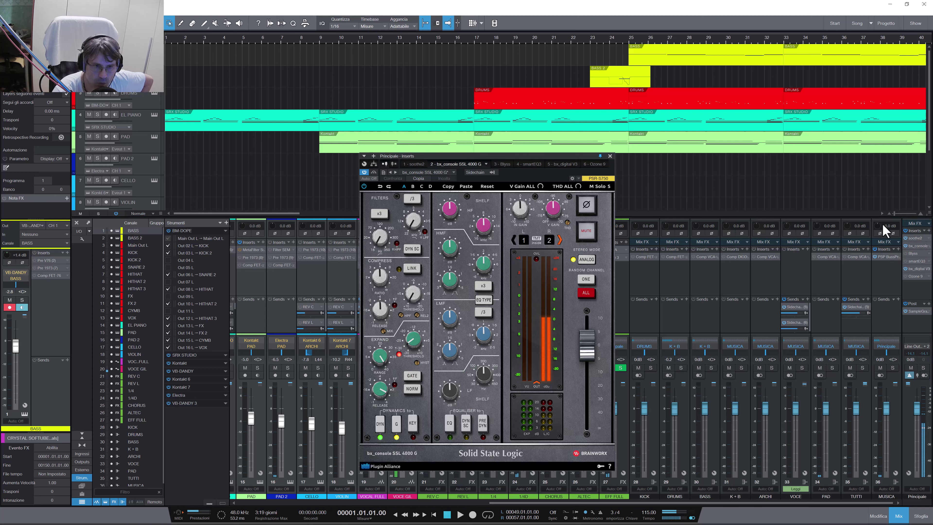
click(610, 157)
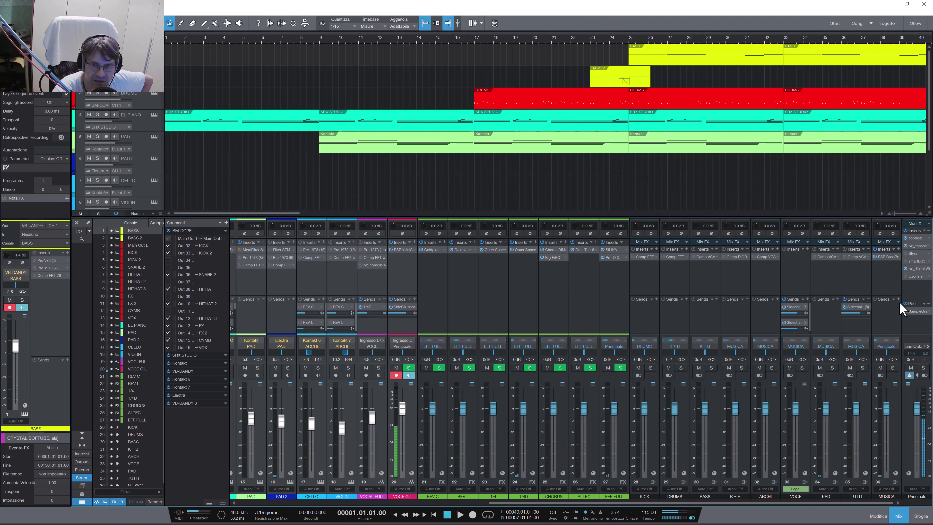
click(919, 269)
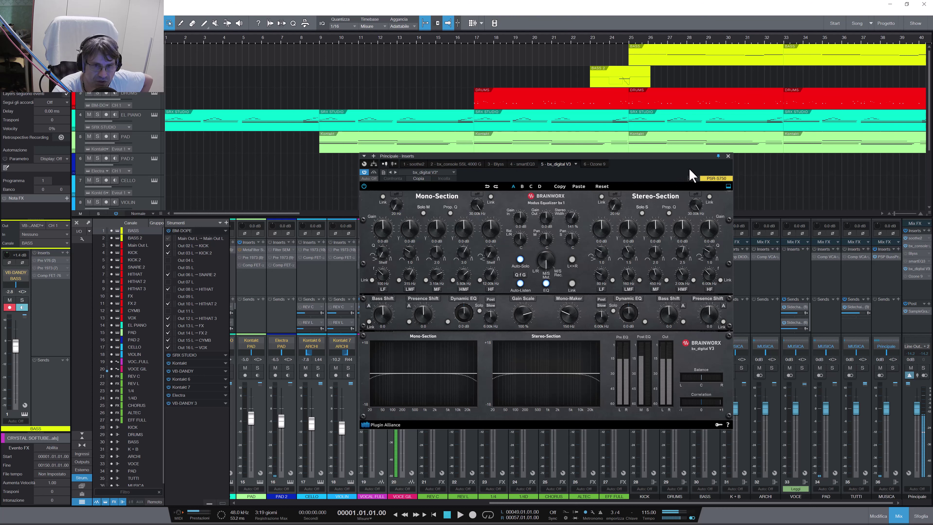
click(728, 156)
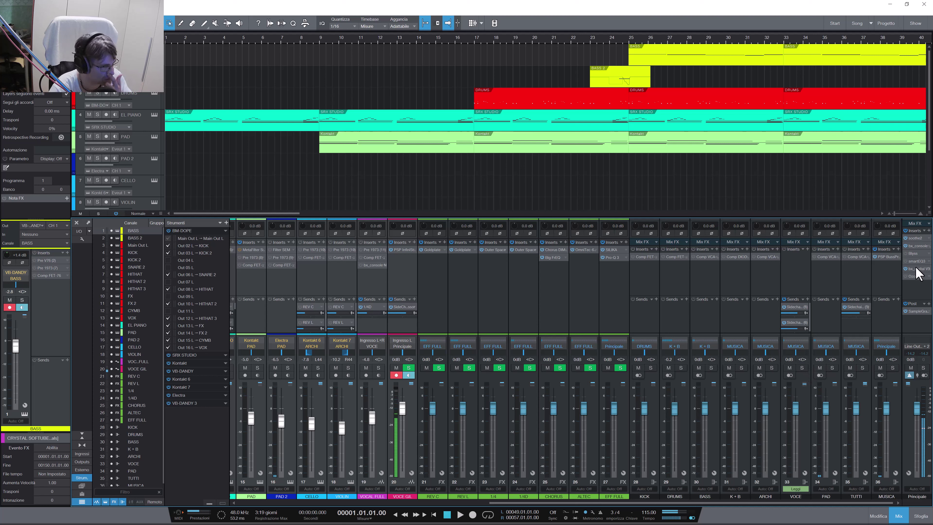
Step: Move the Pure Analyzer System window aside, and resize the Studio One window to full height but narrower than the screen
drag(667, 503, 396, 506)
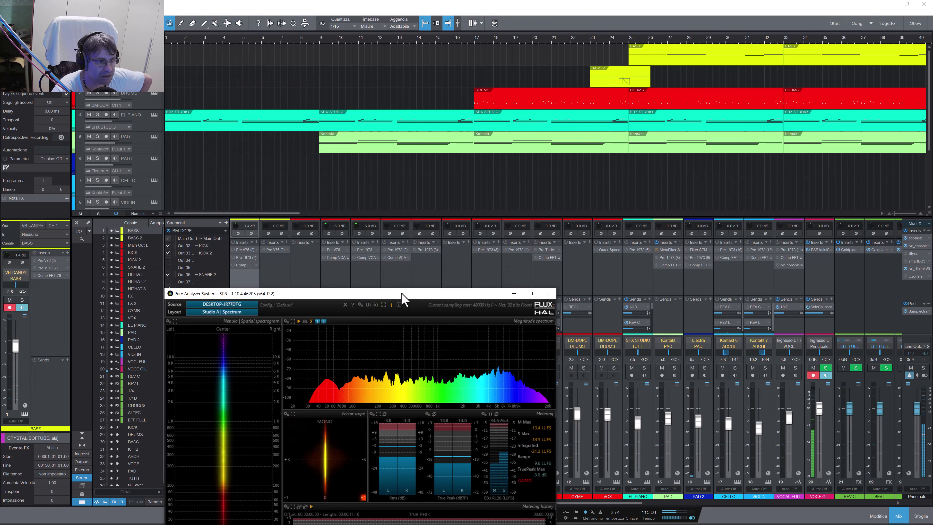
drag(401, 295, 765, 257)
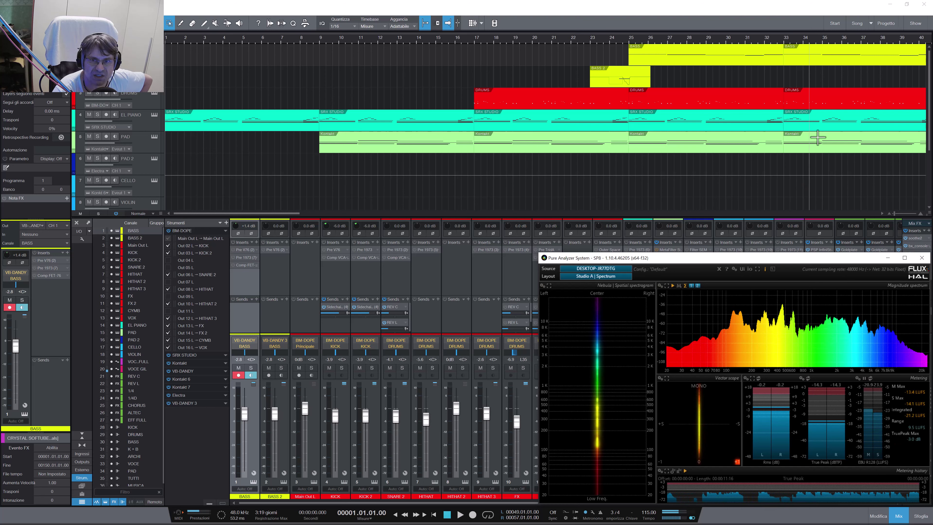
click(907, 4)
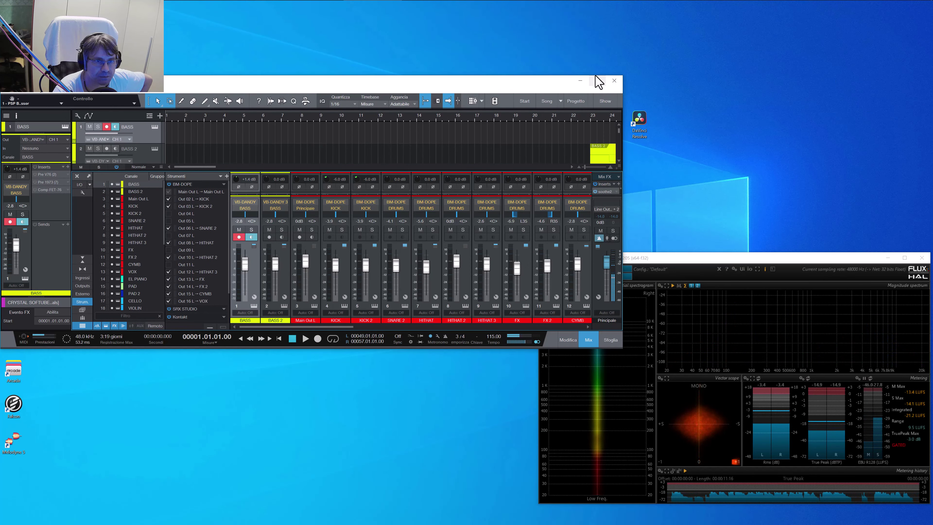
double_click(557, 76)
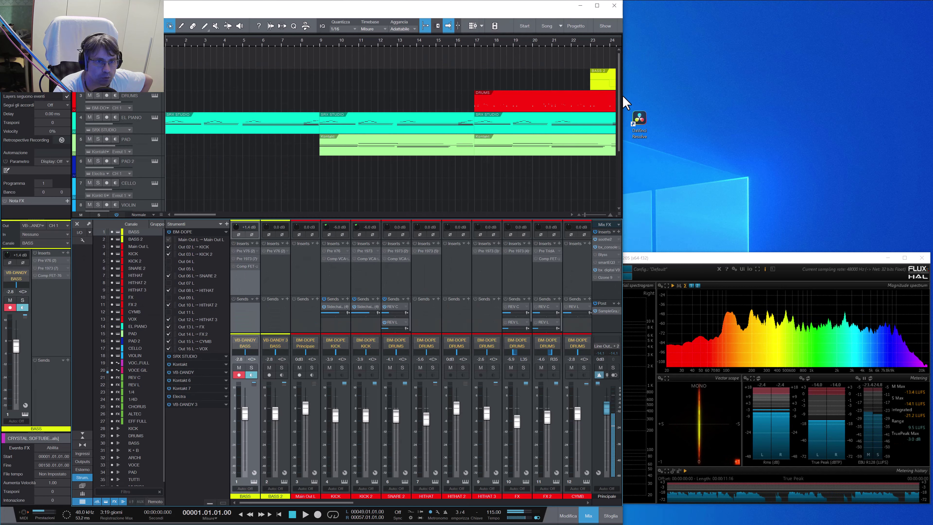
drag(631, 96, 871, 108)
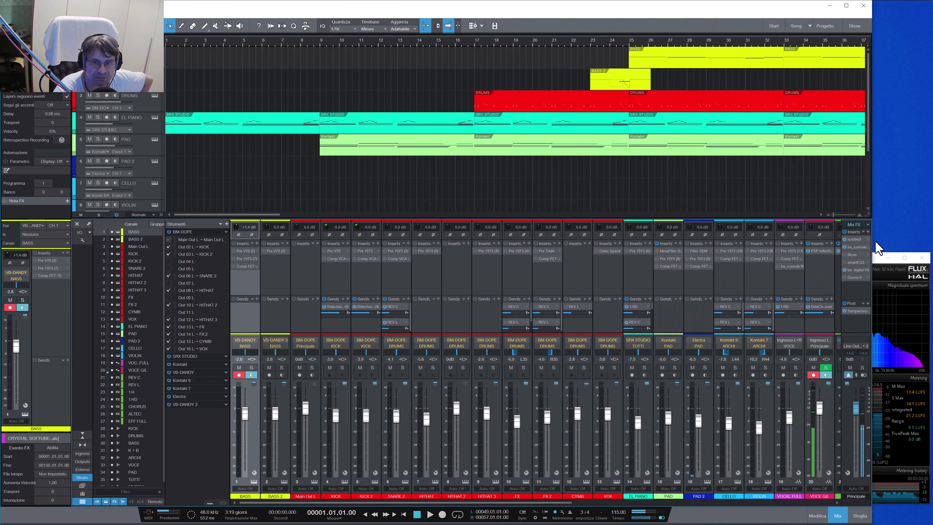
Step: Enlarge the Pure Analyzer System window, and bring Studio One back to the front
click(880, 268)
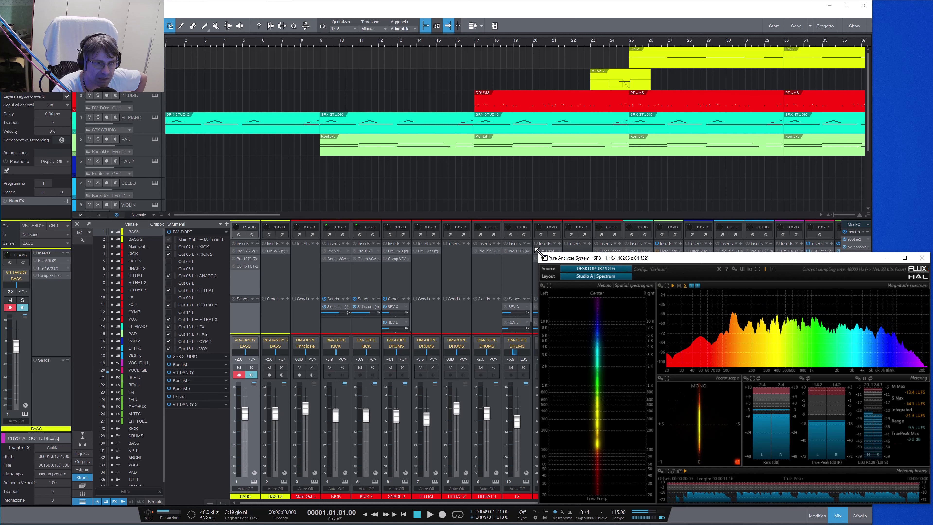
drag(539, 254, 440, 198)
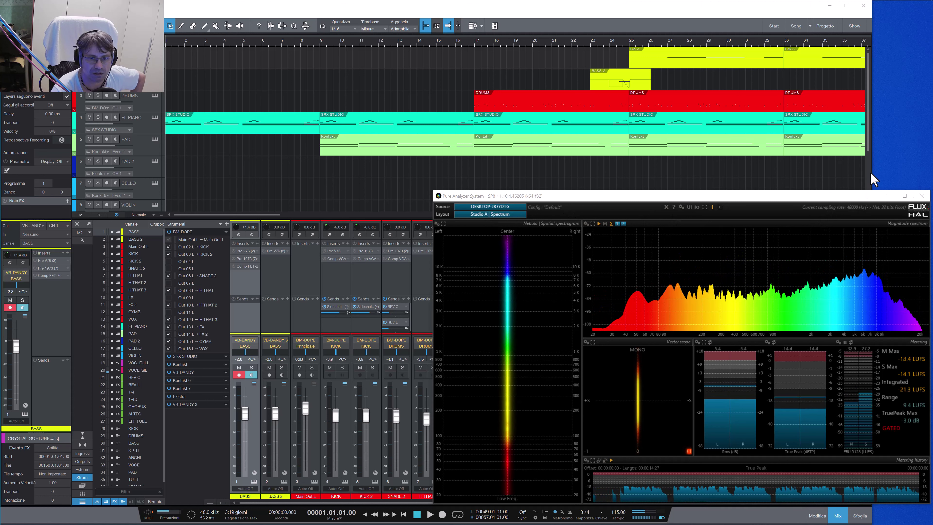
click(799, 173)
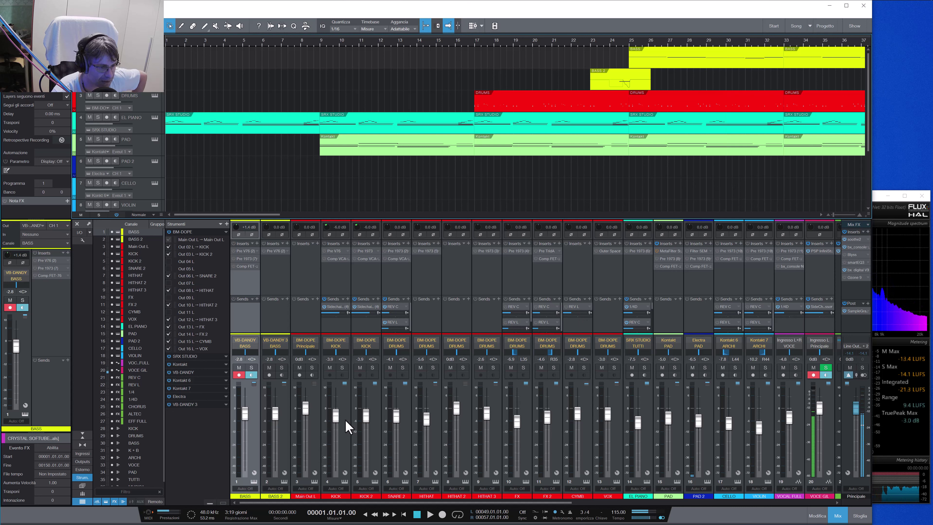
Step: Solo the first KICK channel, and set the loop range from bar 57 to bar 65
click(342, 368)
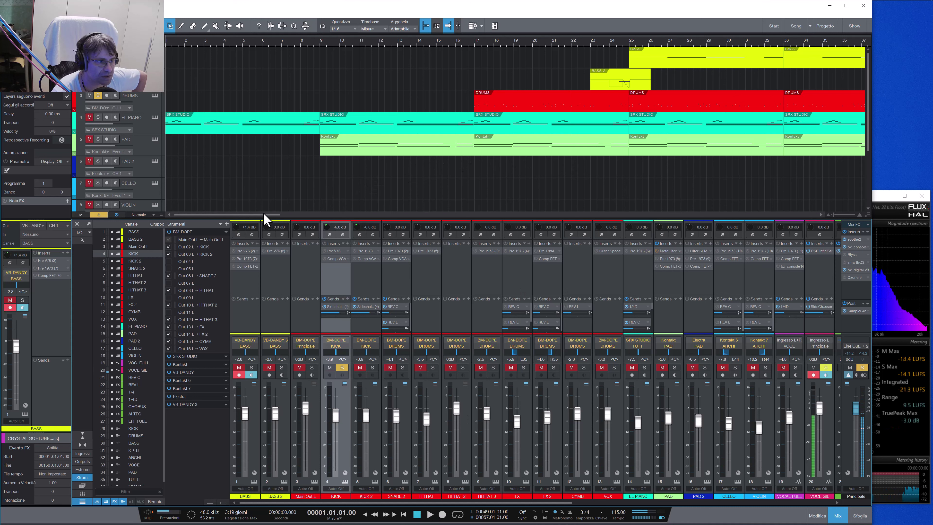
drag(262, 212, 396, 214)
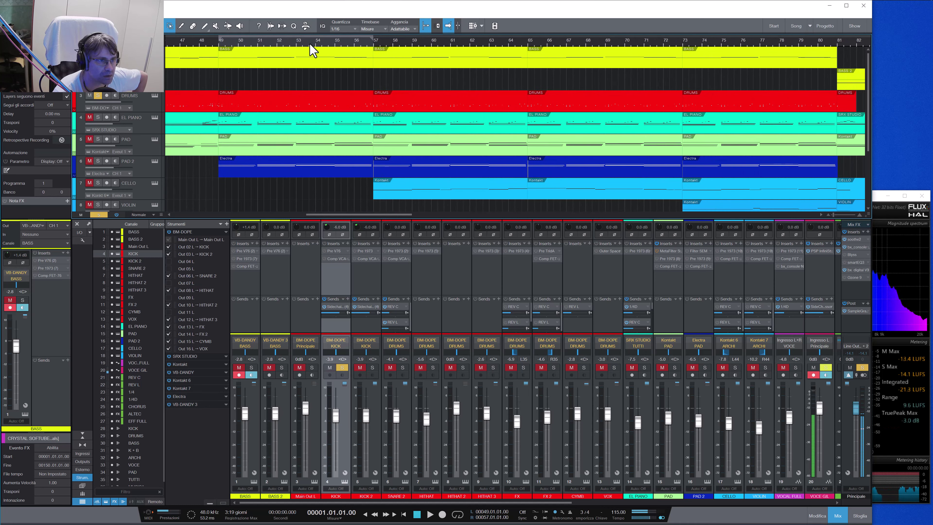
drag(377, 36, 529, 43)
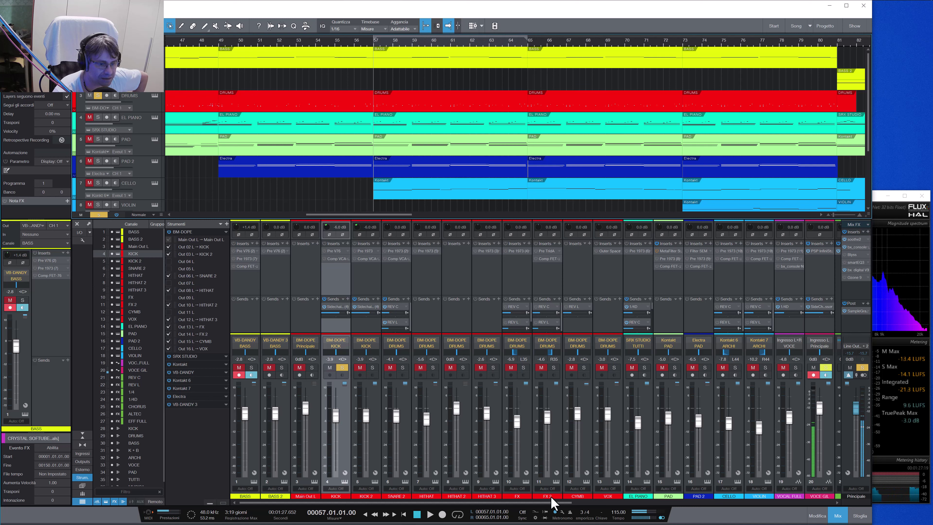
Step: Enable looping, start playback of the soloed kick, and check its spectrum in Pure Analyzer System before returning to Studio One
click(457, 514)
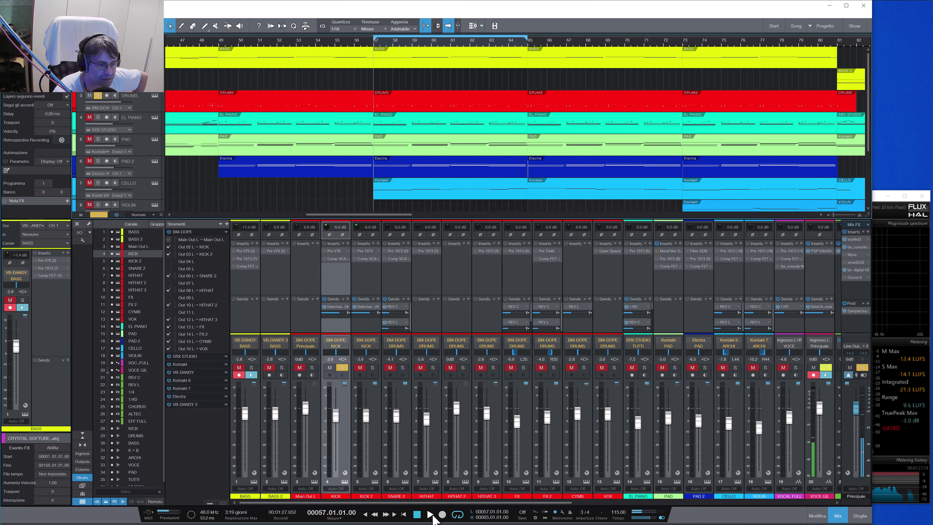
click(429, 514)
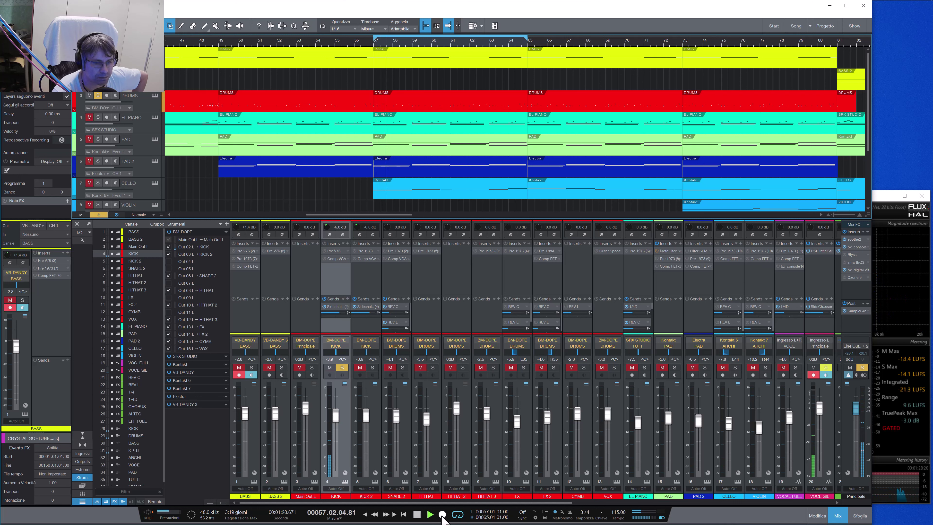
click(878, 196)
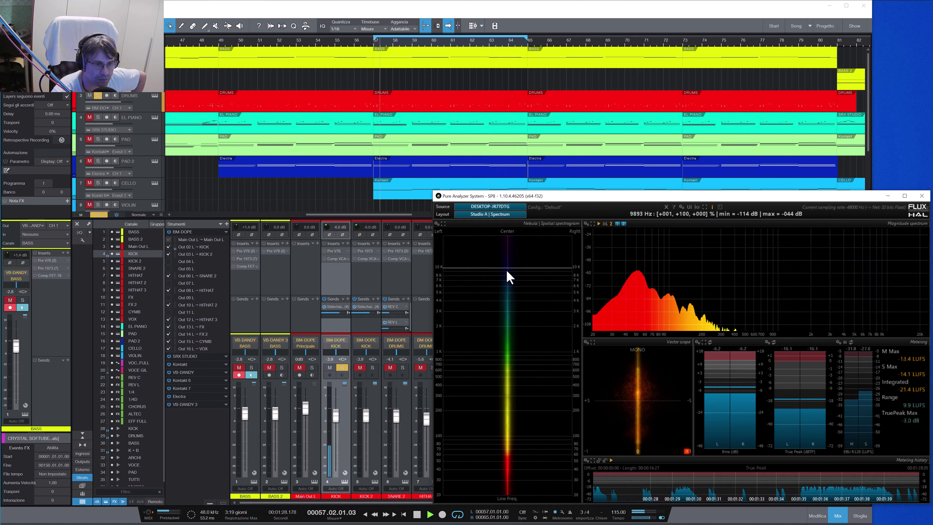
click(888, 196)
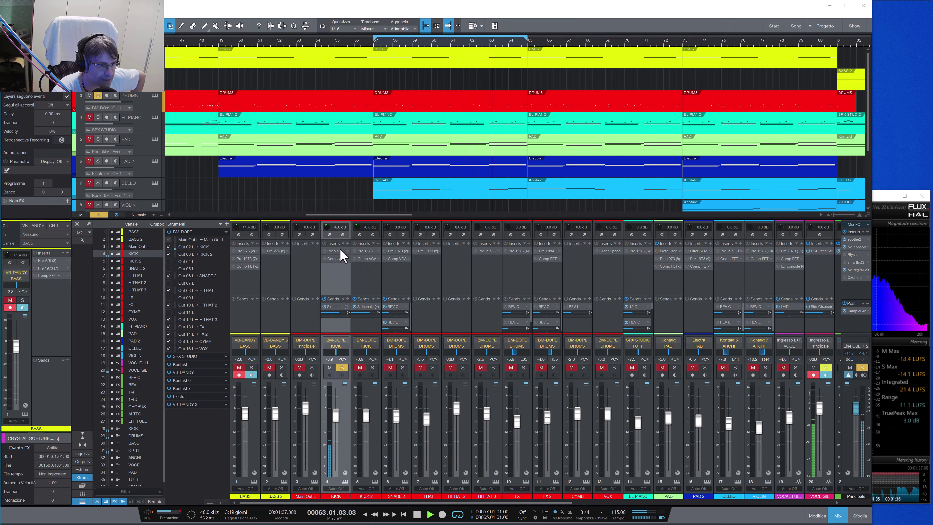
Step: Open the KICK channel's Pre V76 insert, switch it on, and inspect its input gain and Low Tone settings
double_click(335, 251)
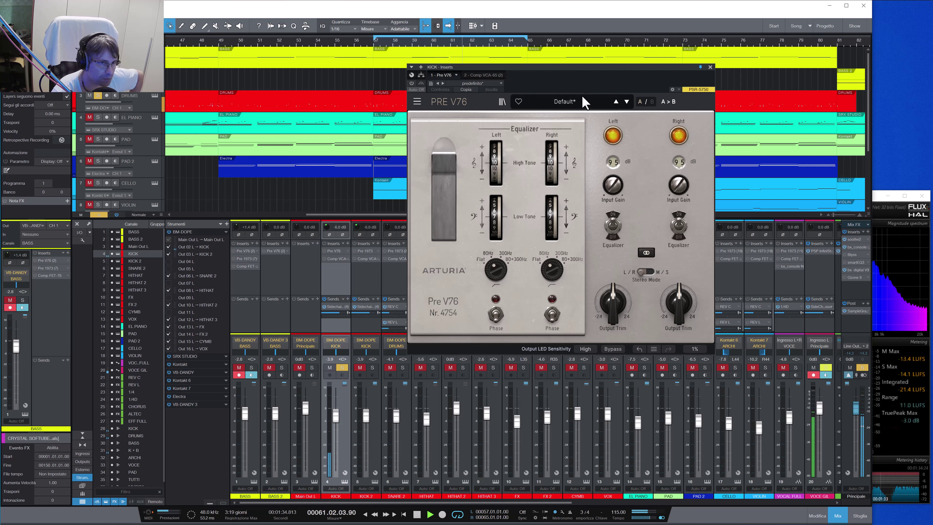
click(411, 84)
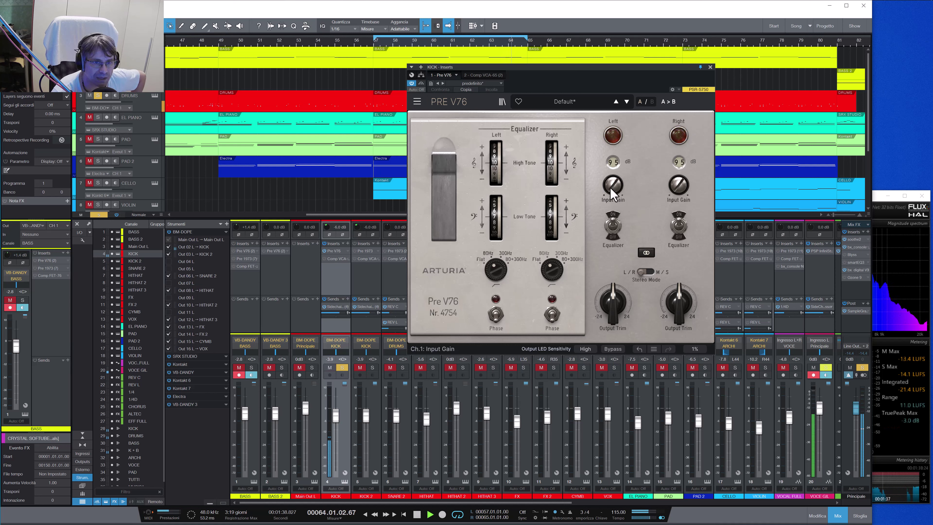
mouse_move(611, 189)
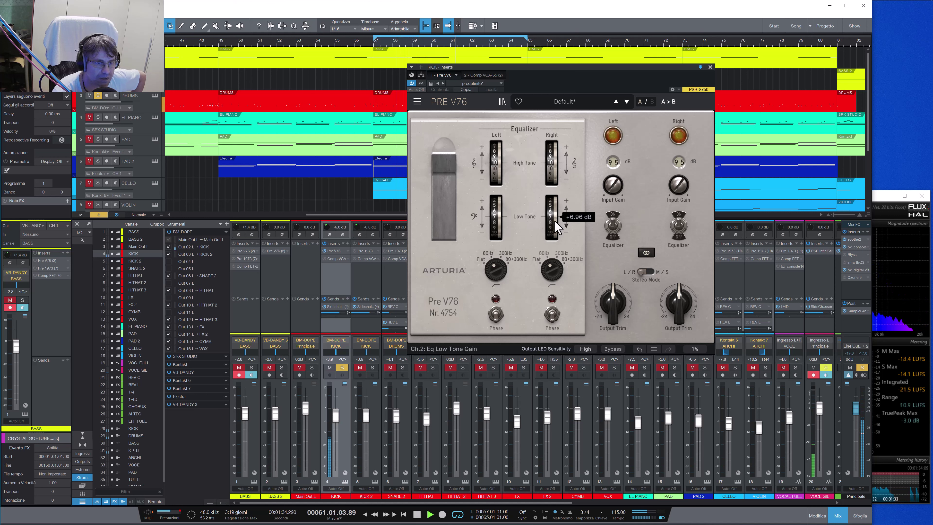
mouse_move(549, 176)
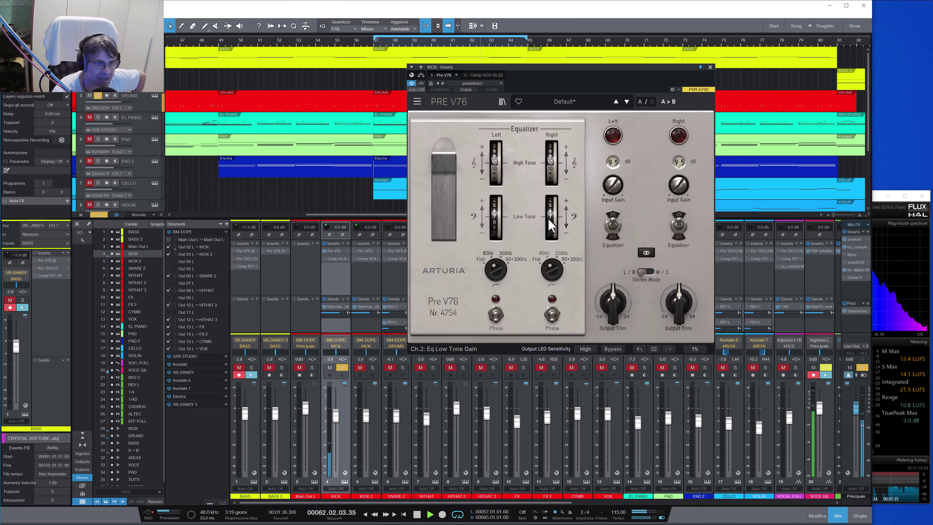
mouse_move(548, 223)
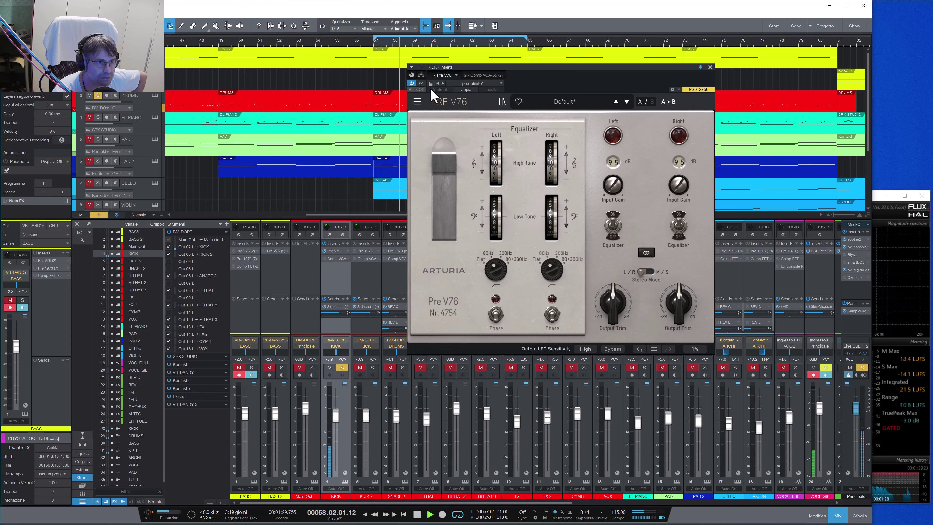
Step: Bypass and re-engage Pre V76 twice to compare the kick with and without the preamp
click(421, 83)
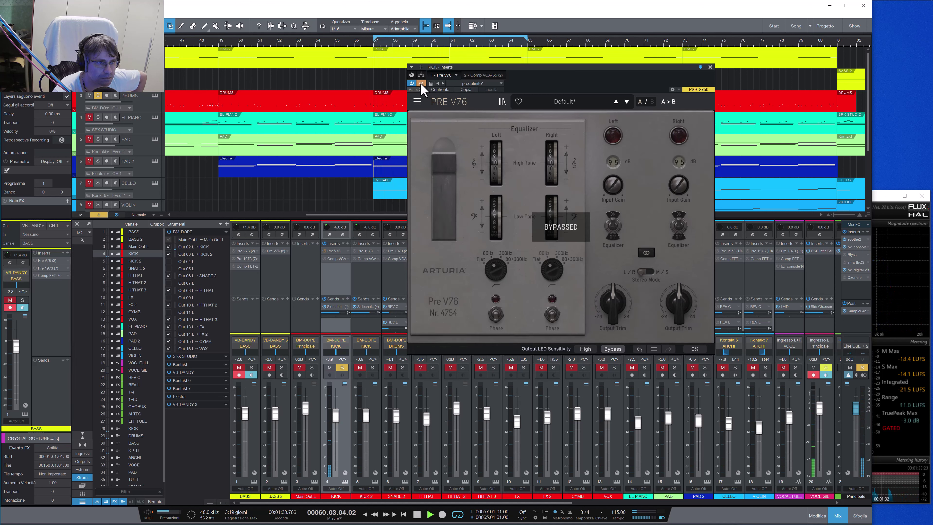
click(421, 83)
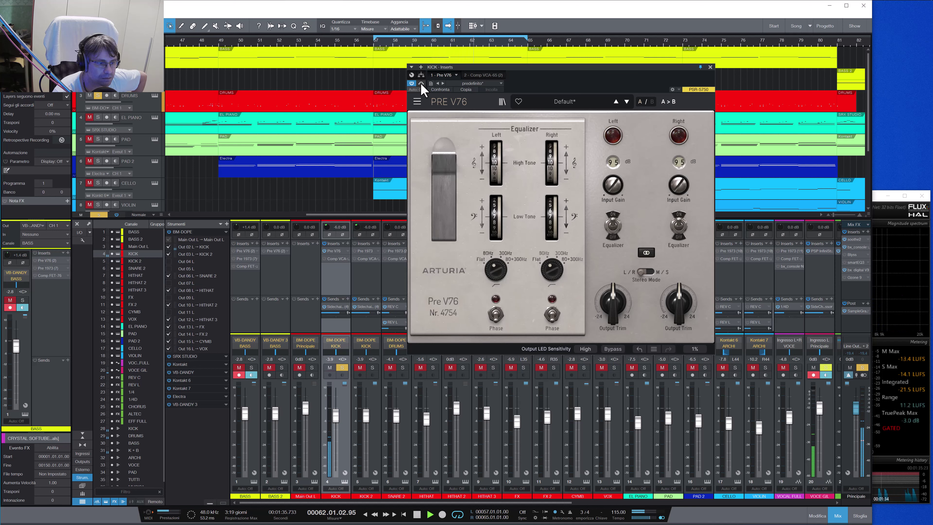
click(421, 83)
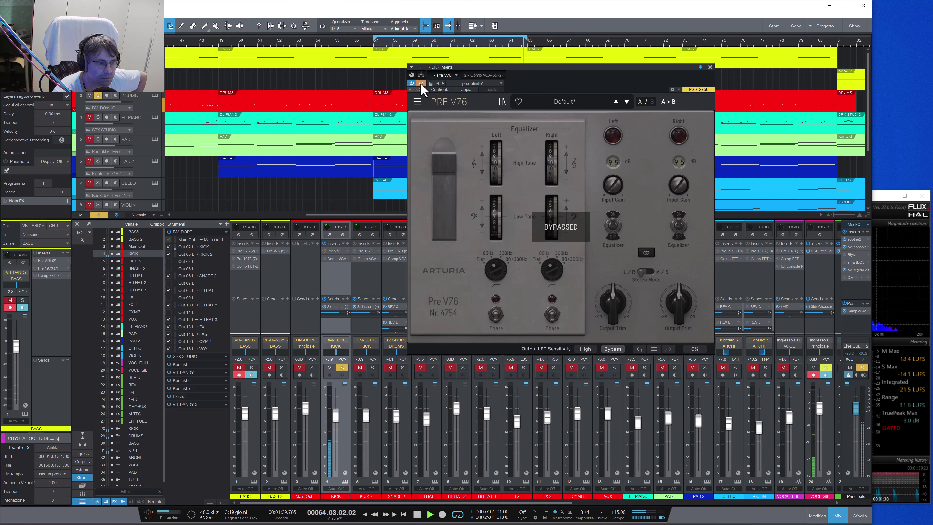
click(421, 84)
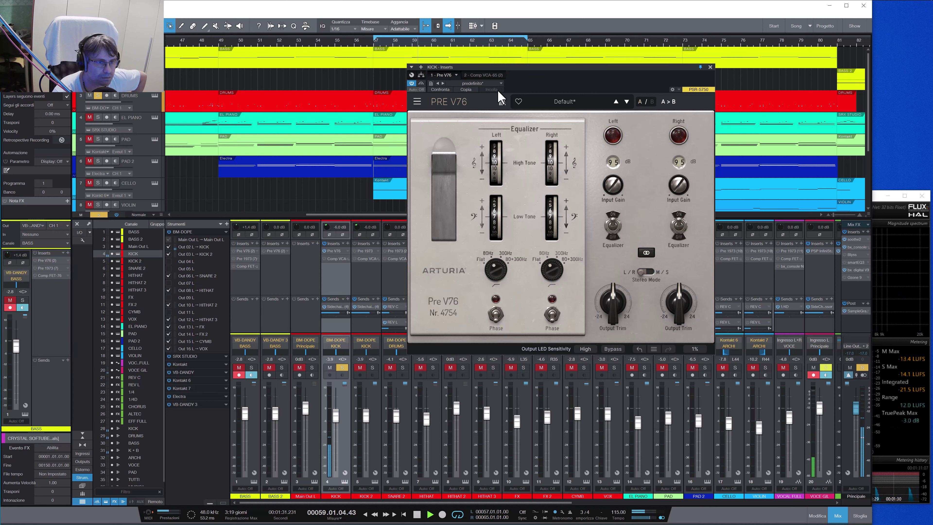
Step: Open the KICK channel's Comp VCA-65, separate the two plug-in windows, switch the compressor on, and close both windows
click(335, 259)
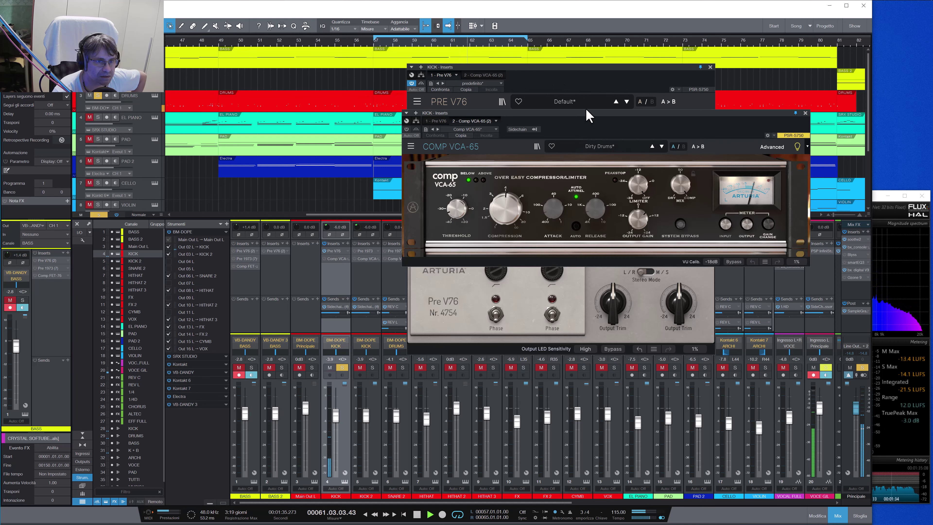
drag(589, 119, 565, 323)
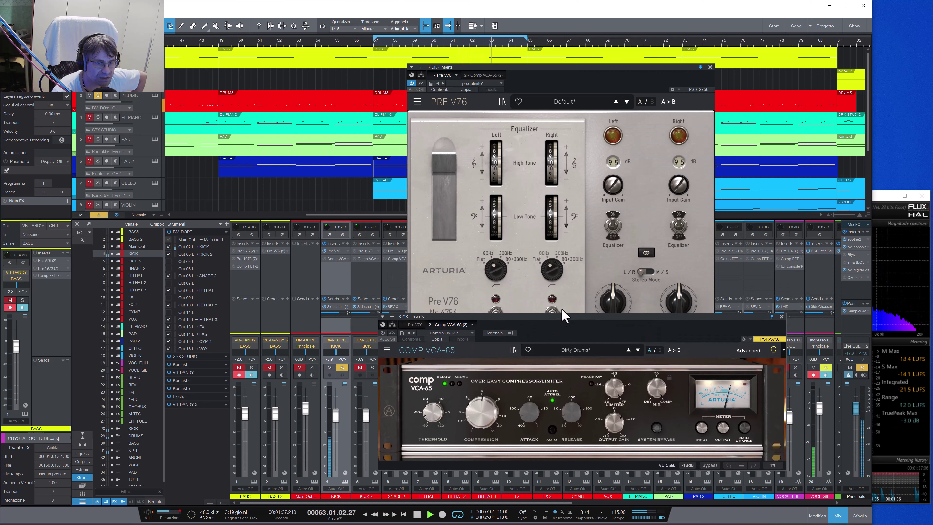
drag(599, 69, 615, 35)
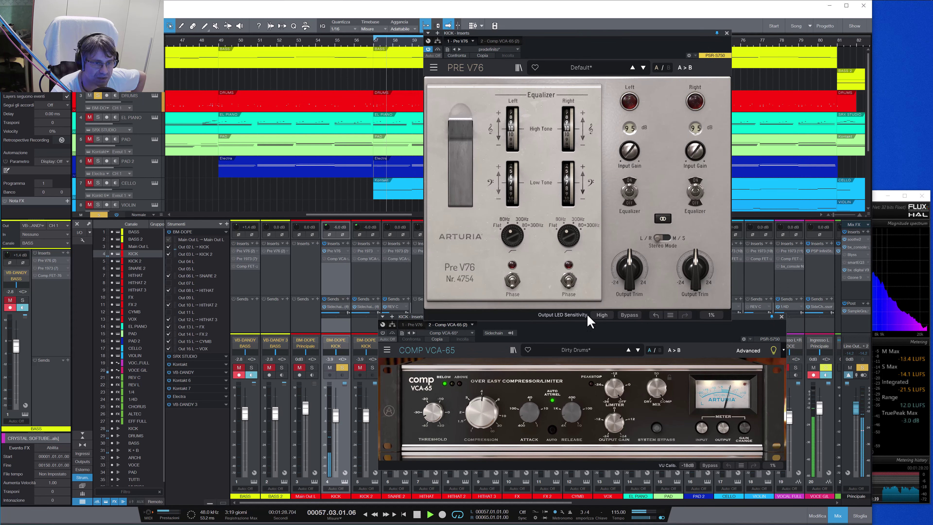
drag(512, 38, 250, 16)
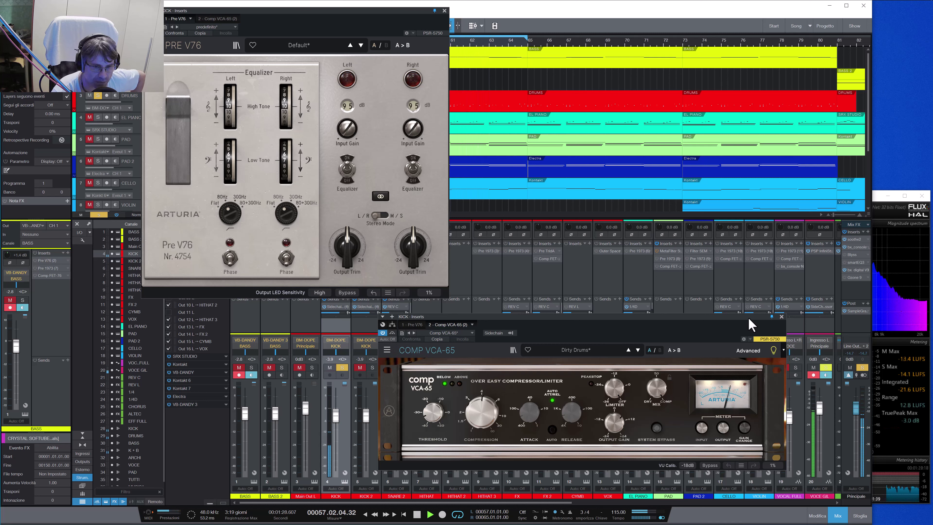
click(781, 317)
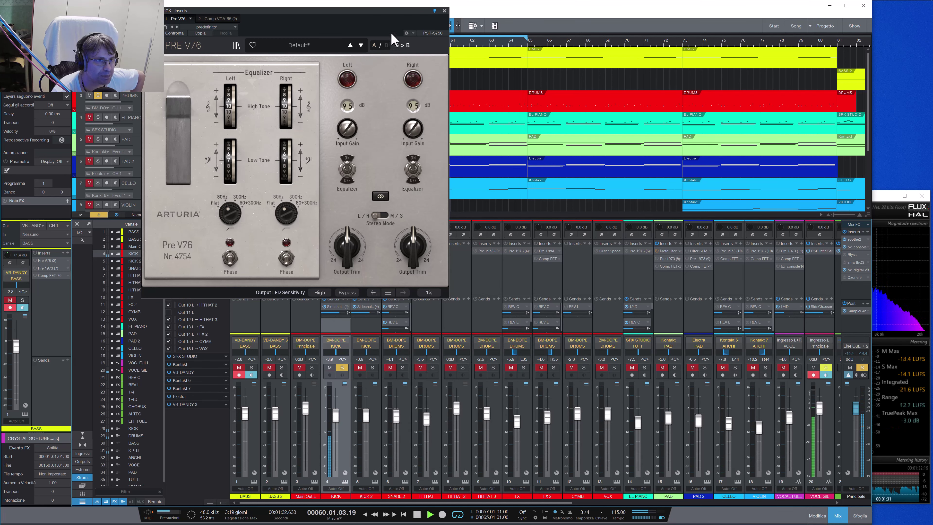
click(444, 11)
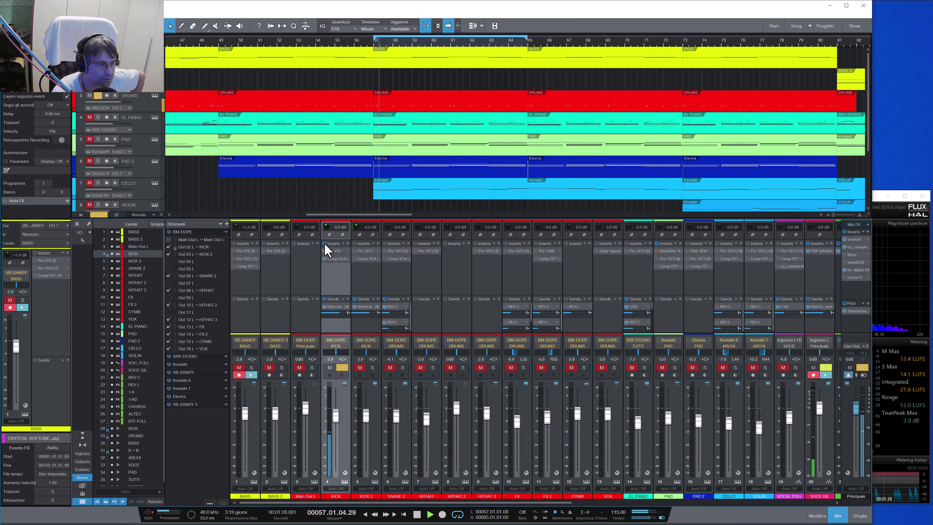
Step: Solo KICK 2 instead of KICK, open and switch on its Pre 1973 insert, and inspect the low-shelf frequency
click(342, 368)
click(372, 368)
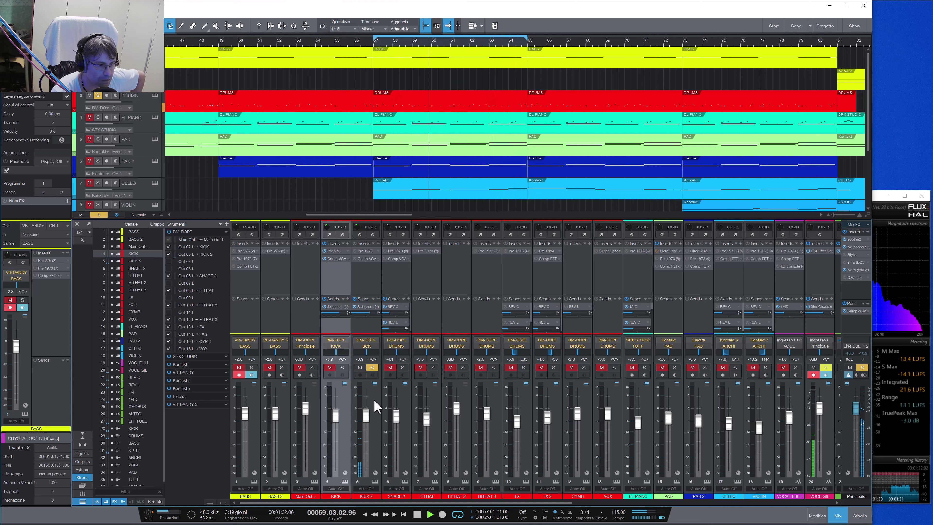
click(372, 414)
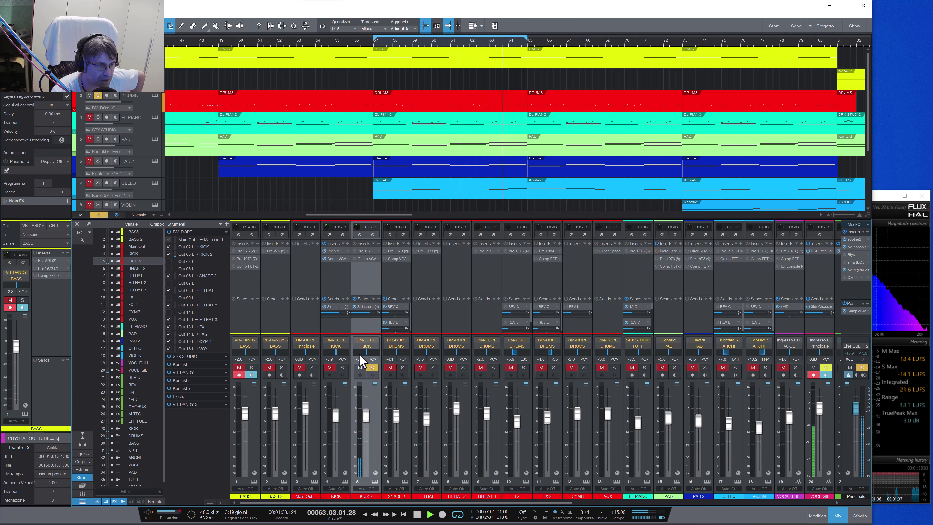
double_click(366, 251)
drag(500, 69, 522, 76)
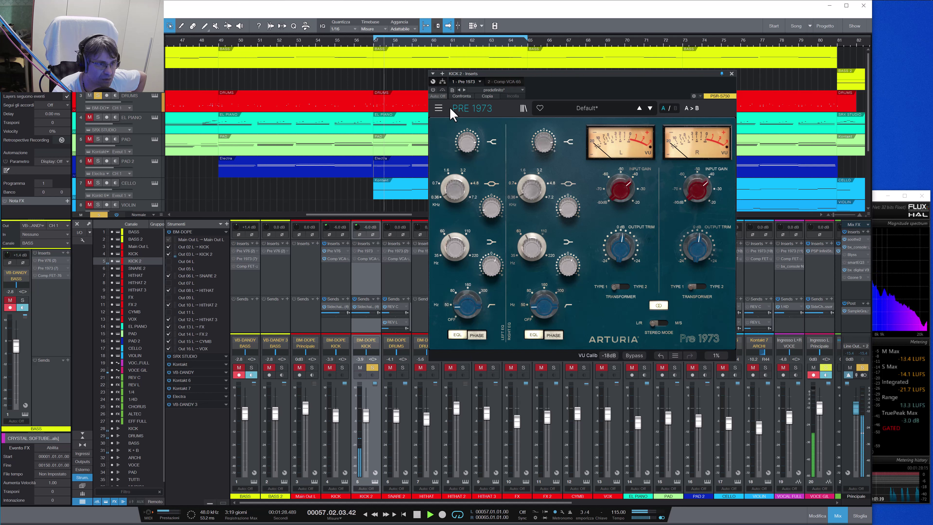
mouse_move(455, 249)
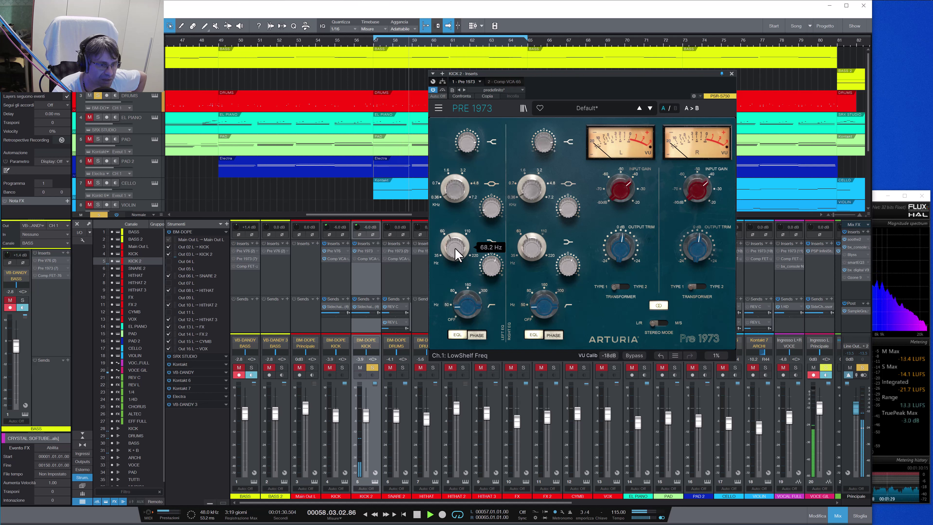
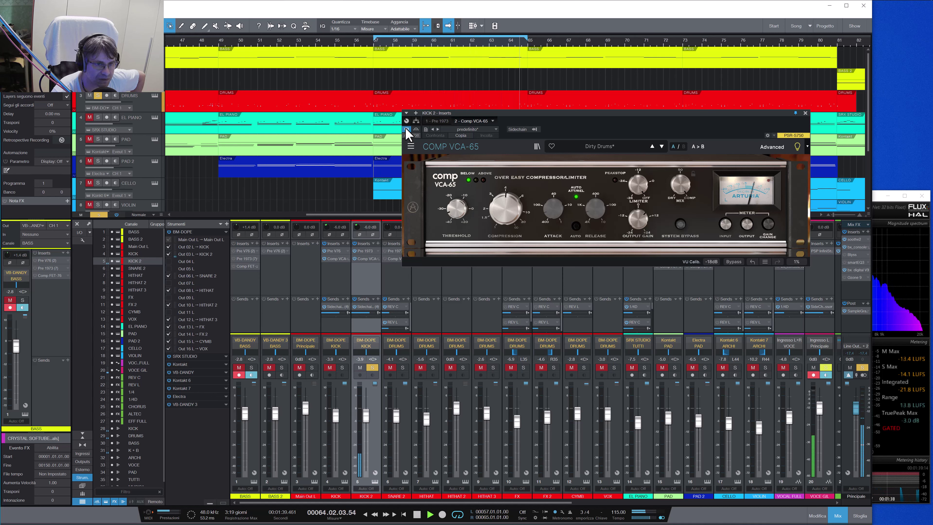
Step: Solo KICK together with KICK 2, close the Comp VCA-65 window, and select both kick channels
click(342, 368)
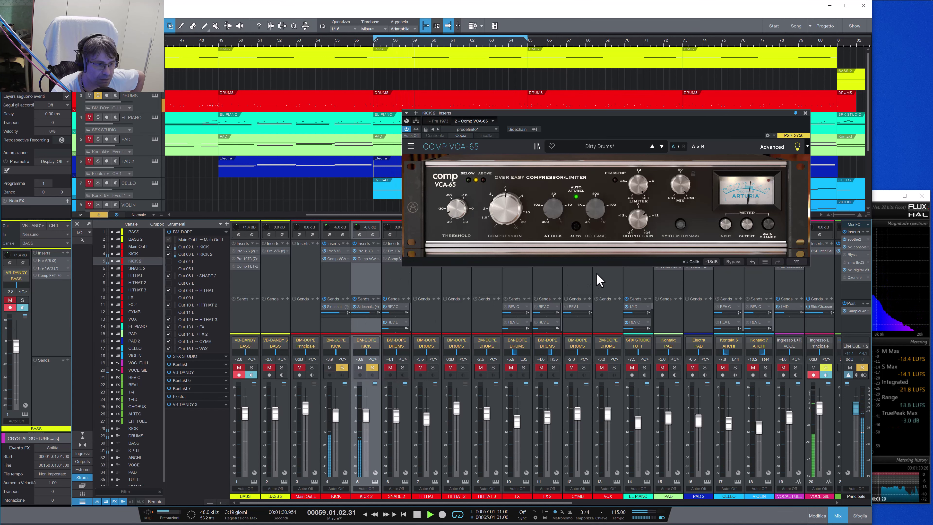
click(805, 114)
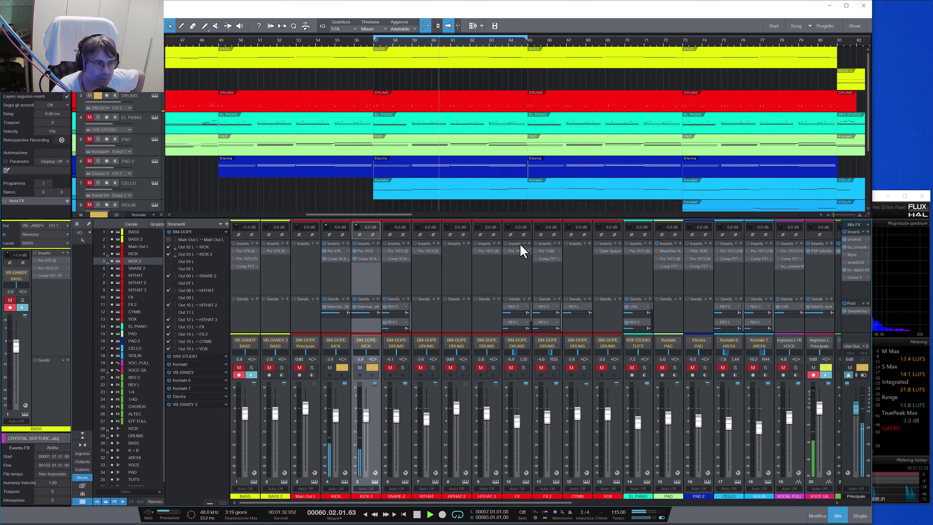
ctrl+click(341, 286)
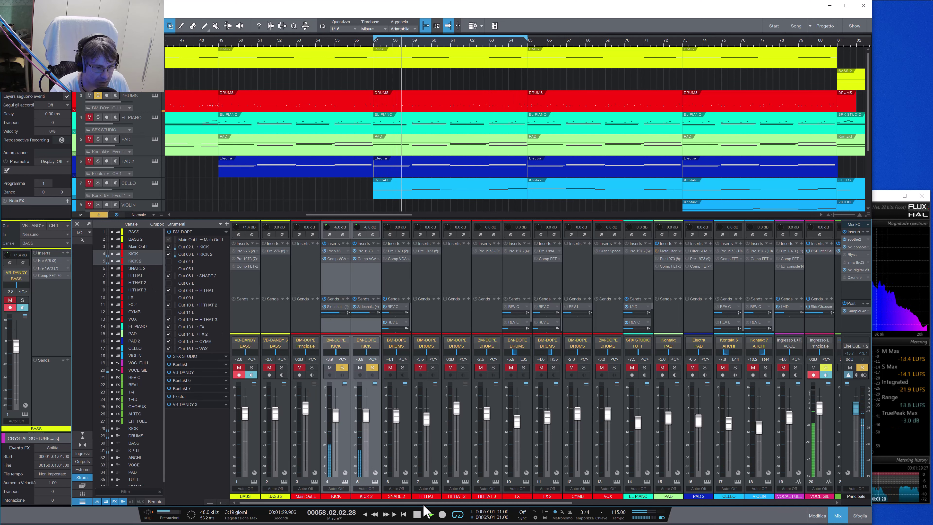
Step: Inspect the Comp FET-76 insert on the KICK bus, and close its window
drag(422, 503, 664, 501)
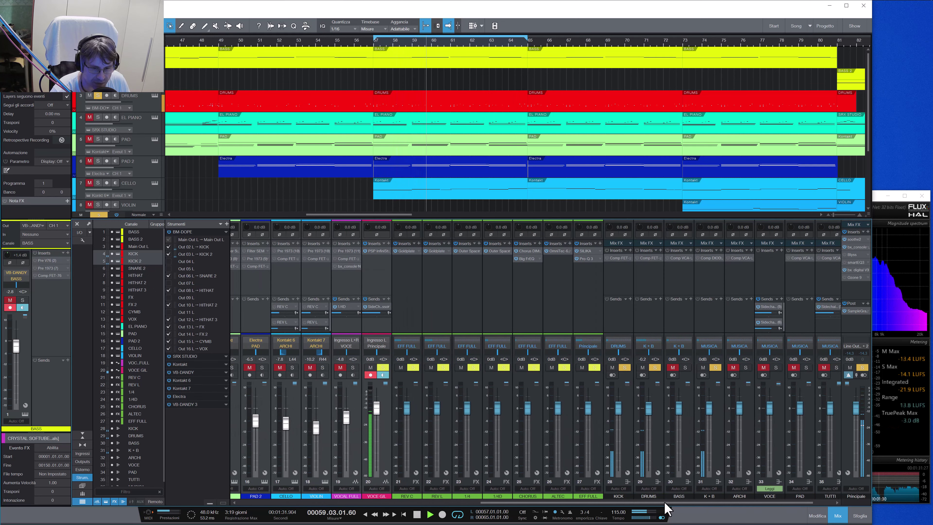
click(628, 436)
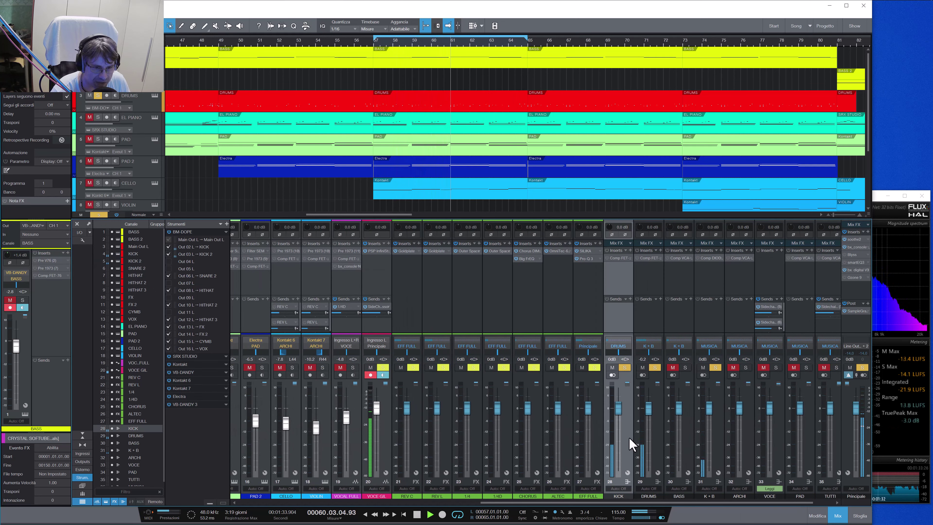
double_click(618, 258)
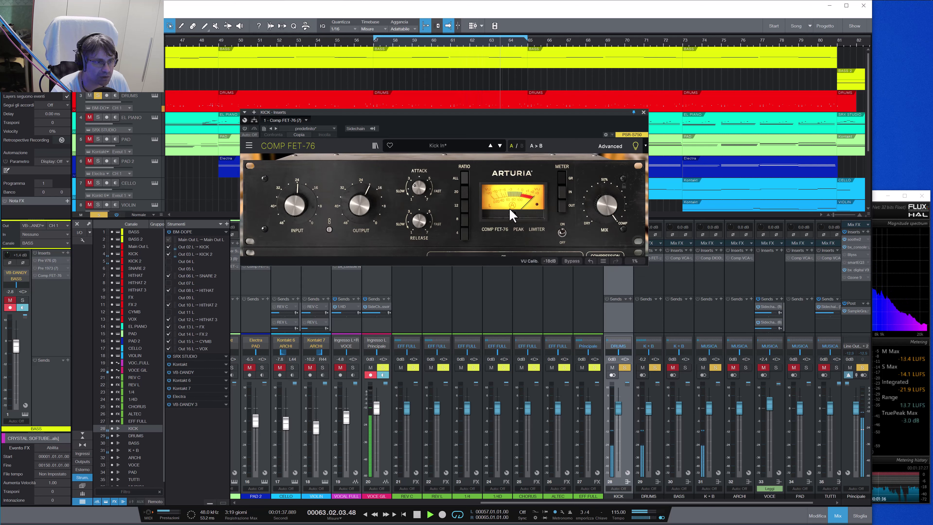
click(643, 113)
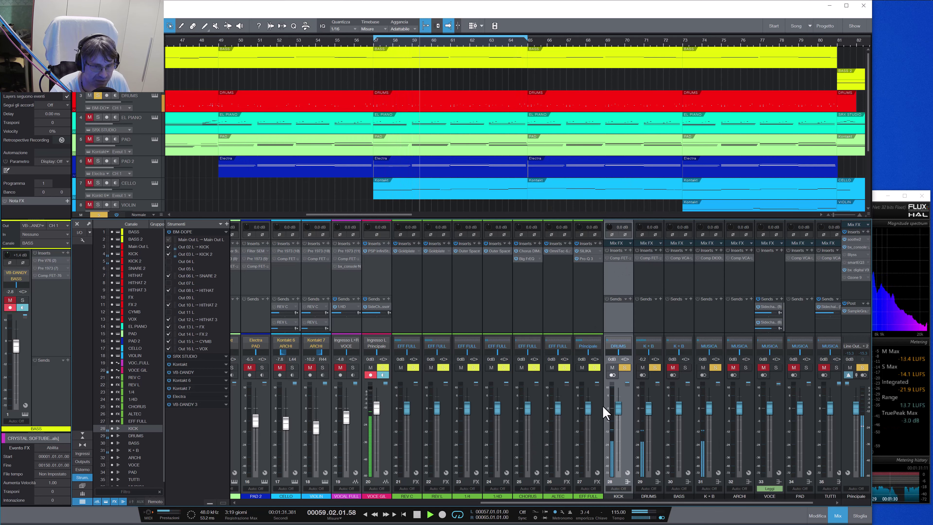
Step: Clear all active solos during playback, and select both kick channels together before selecting the first KICK alone
drag(521, 502, 283, 494)
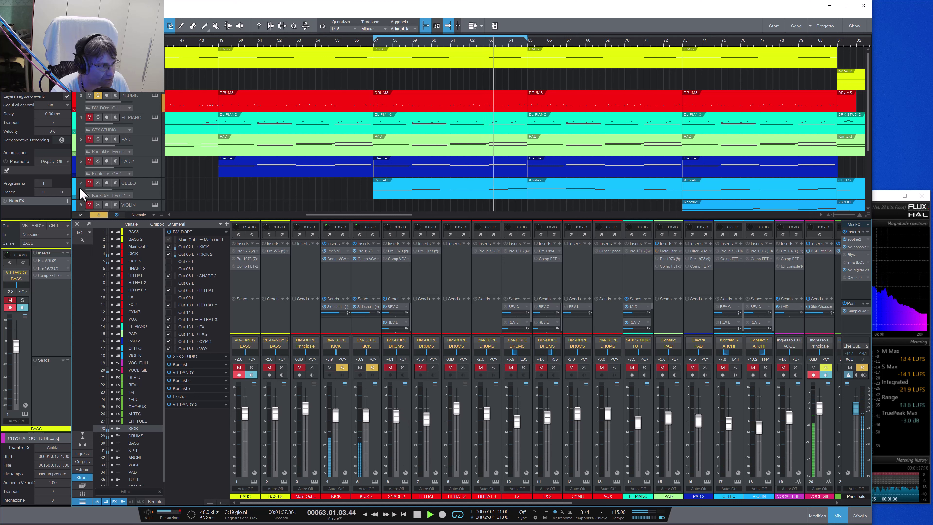
click(98, 214)
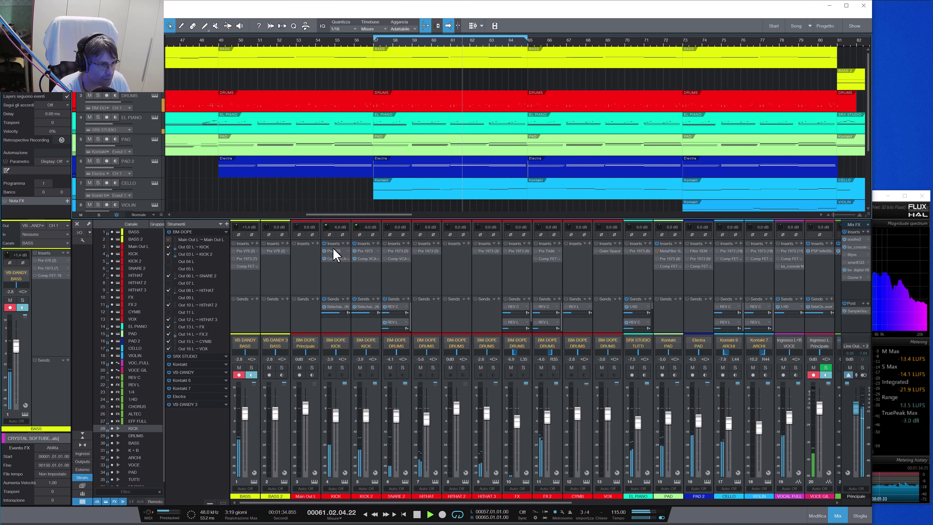
click(331, 287)
shift+click(367, 285)
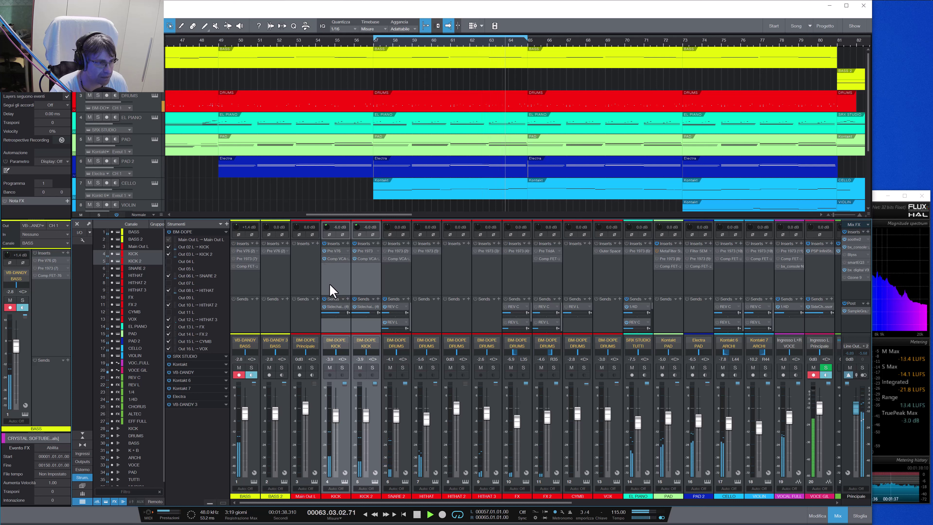
click(324, 305)
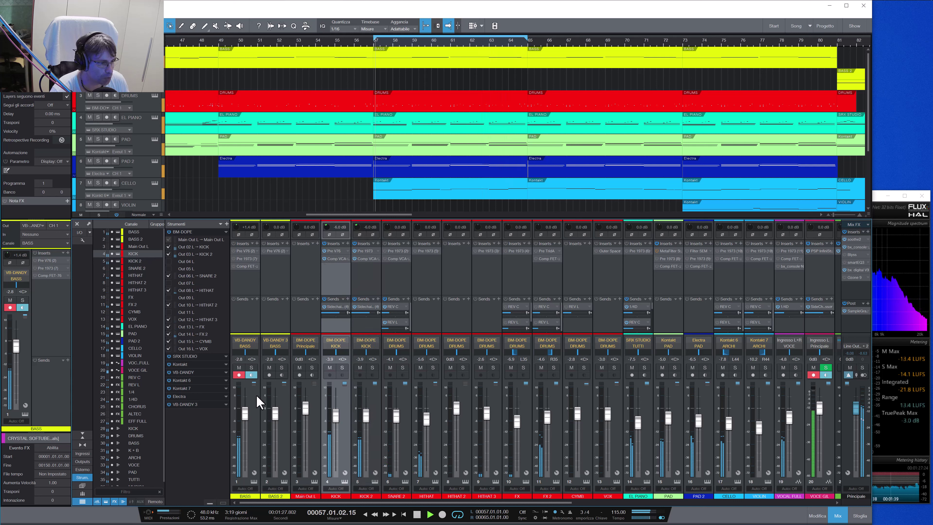
Step: Solo the BASS channel, then open and switch on its Pre V76 insert while viewing the signal in Pure Analyzer
click(251, 367)
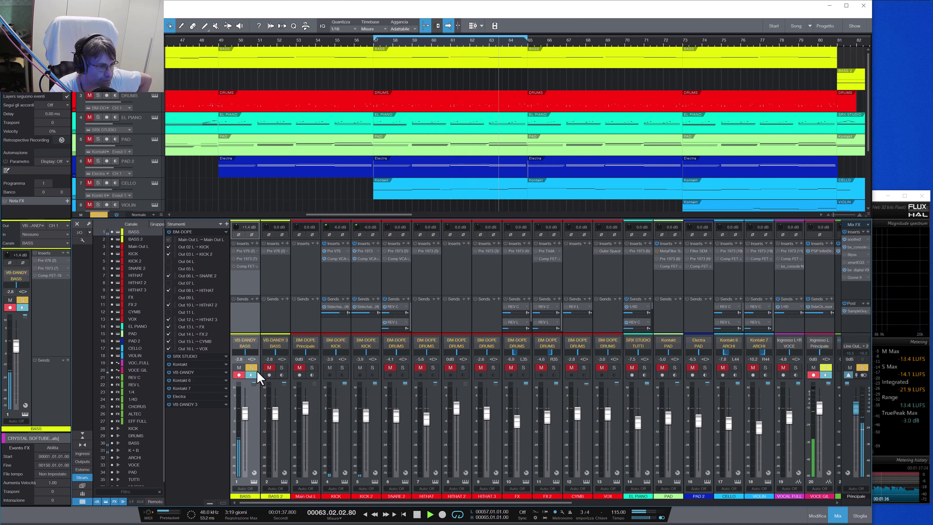
click(243, 251)
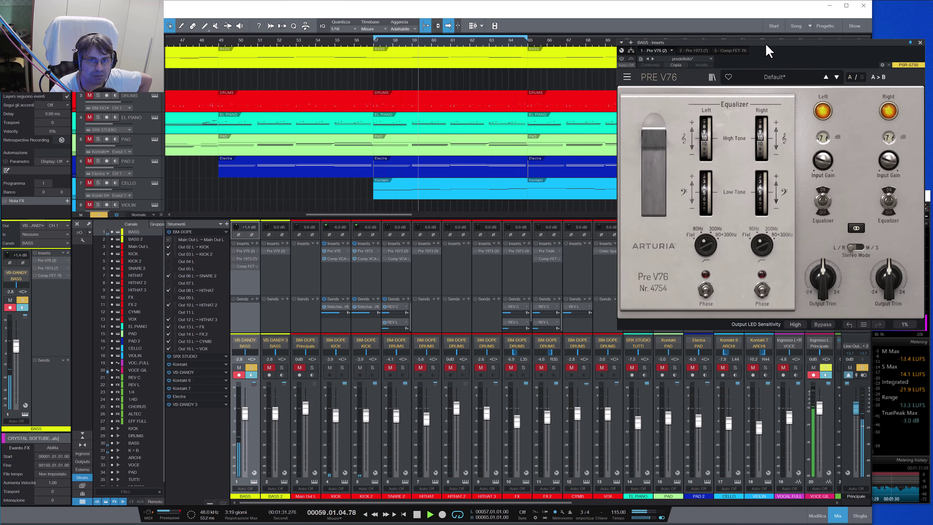
drag(767, 51, 518, 70)
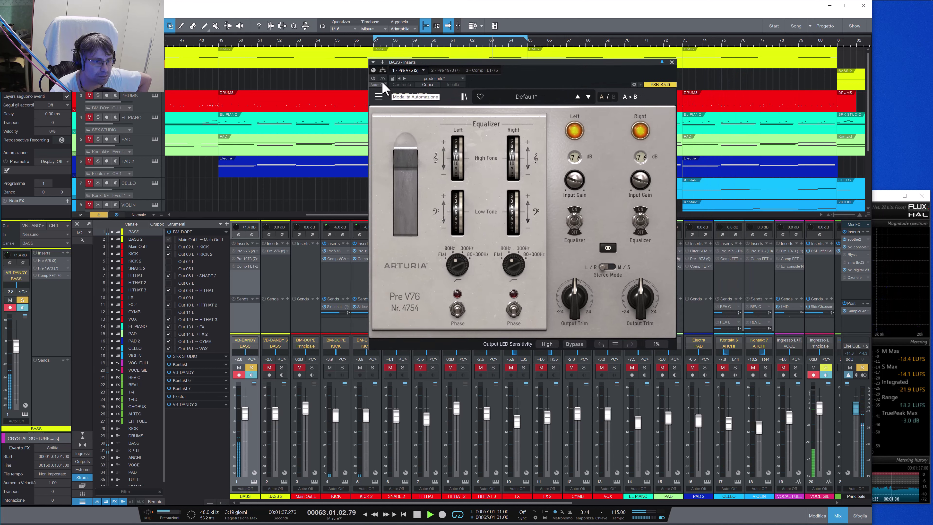
click(879, 204)
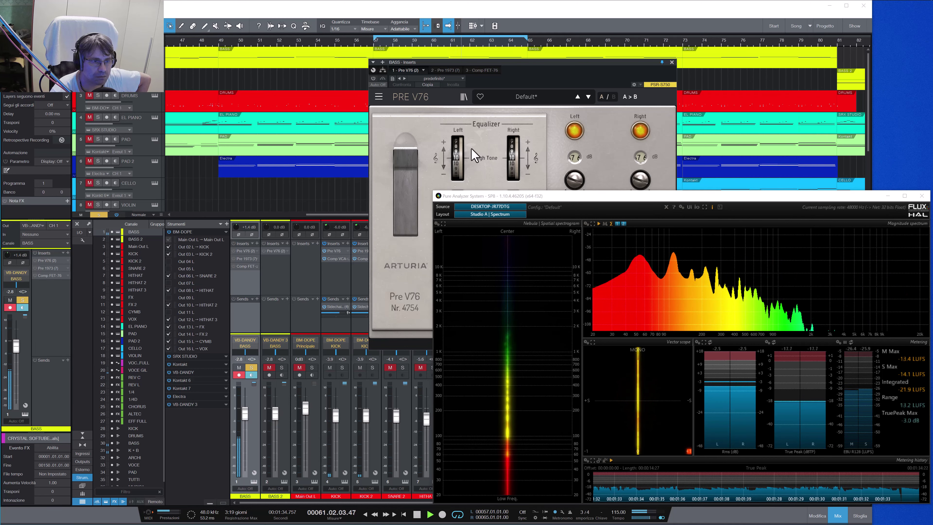
click(435, 157)
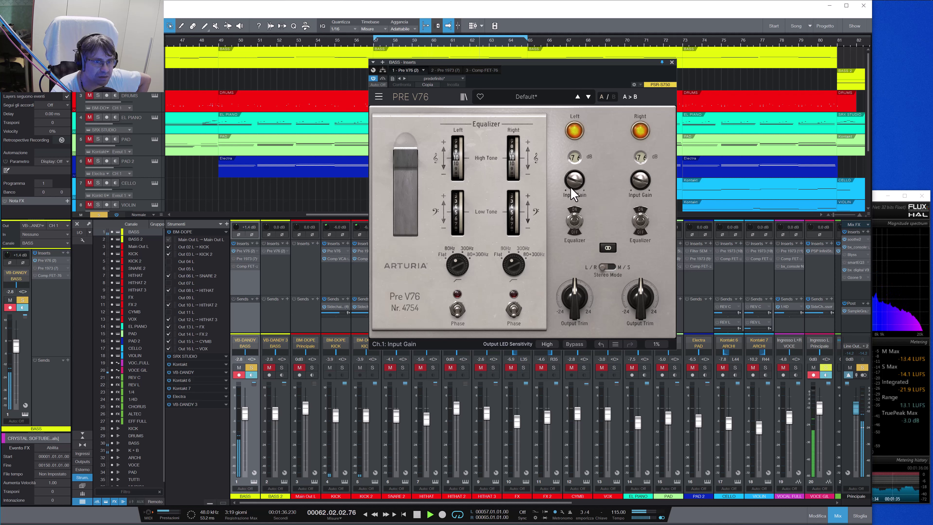
Step: Set the BASS Pre V76's linked input gain to 67 dB and compare the sound with the plug-in bypassed and active
scroll(573, 189, down, 3)
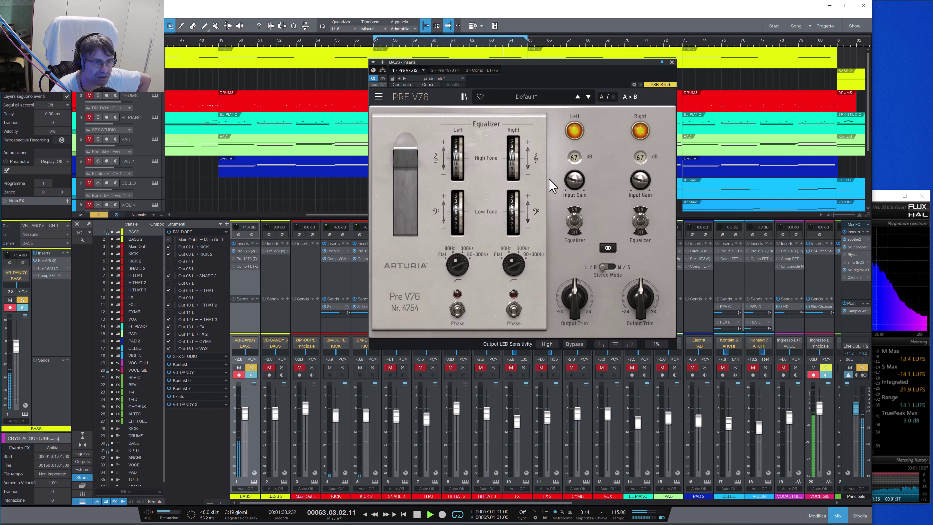
click(382, 79)
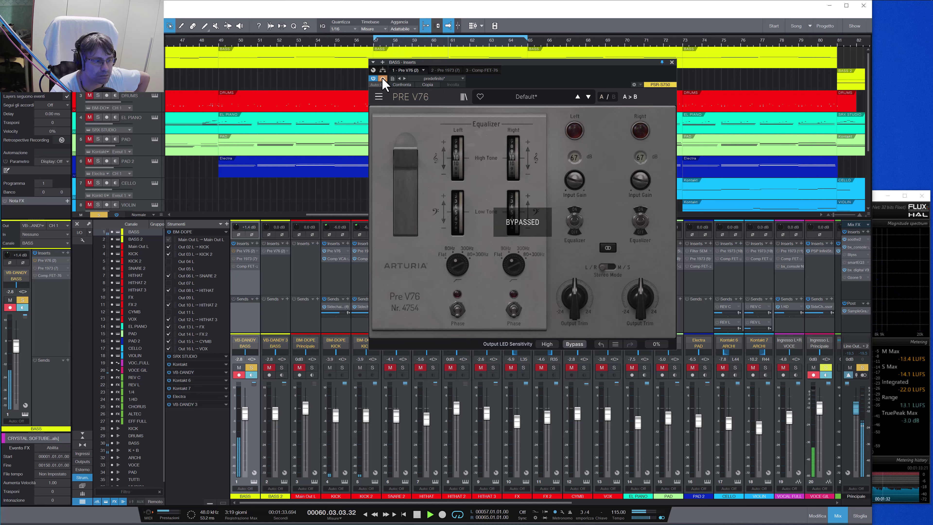
click(382, 79)
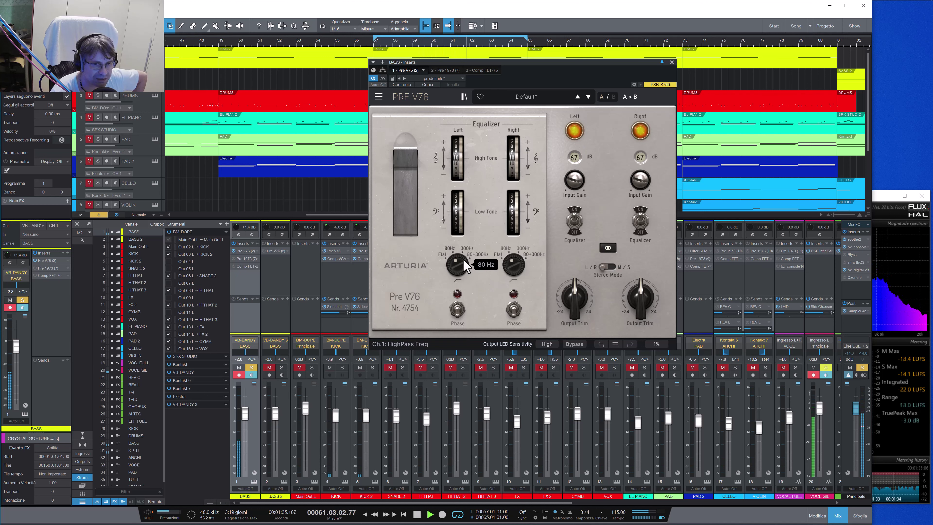
Step: Move the Pre V76 window clear of Pure Analyzer and examine the BASS spectrum against the preamp's high-pass frequency setting
click(876, 200)
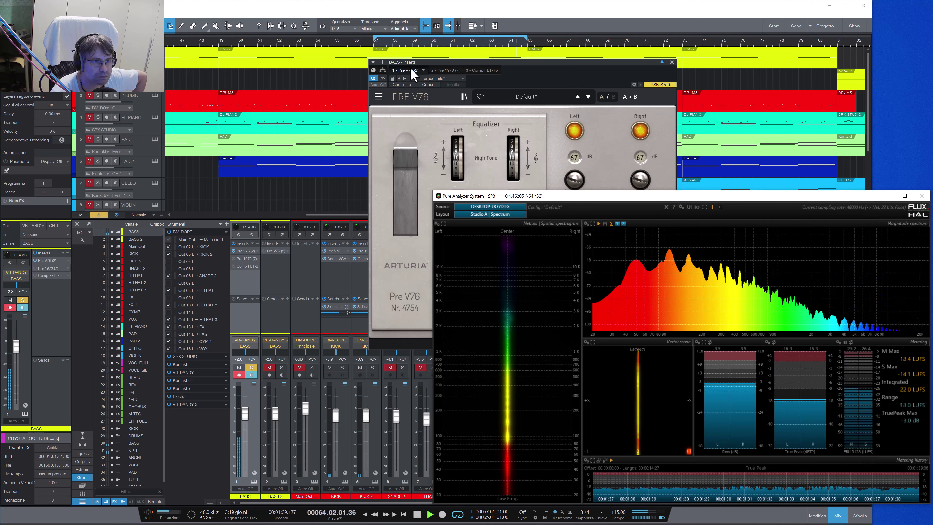
drag(384, 62, 120, 72)
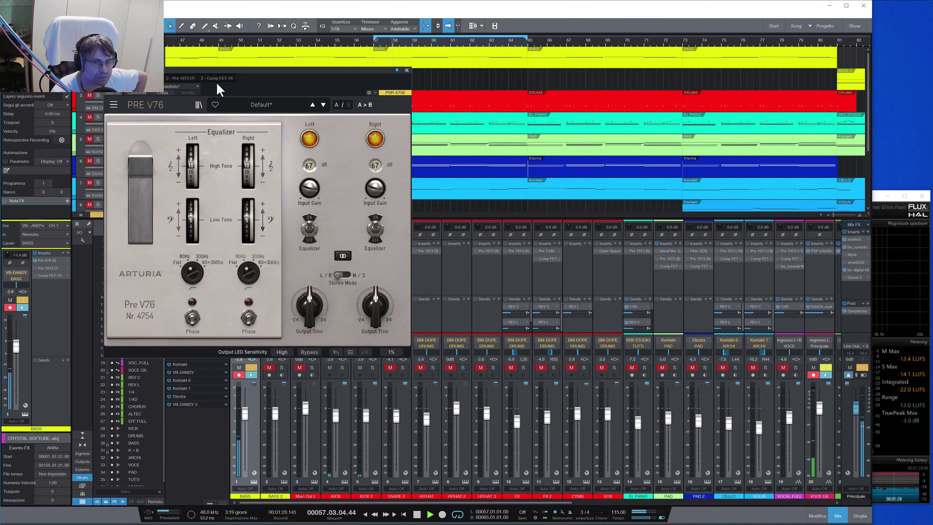
click(875, 202)
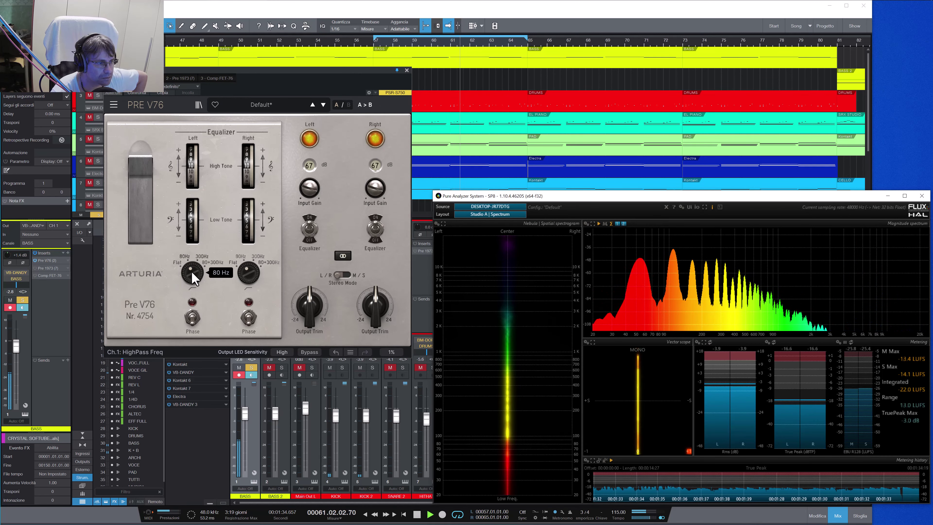
click(212, 280)
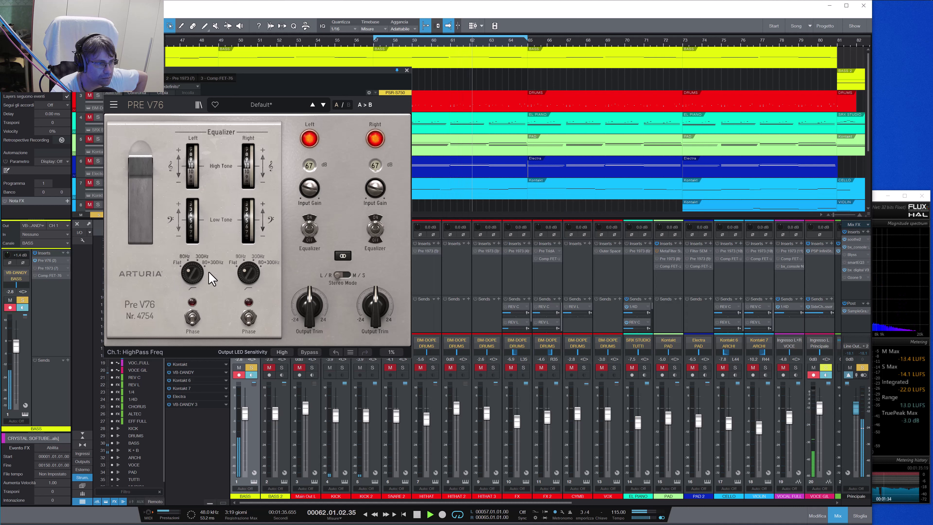
click(879, 203)
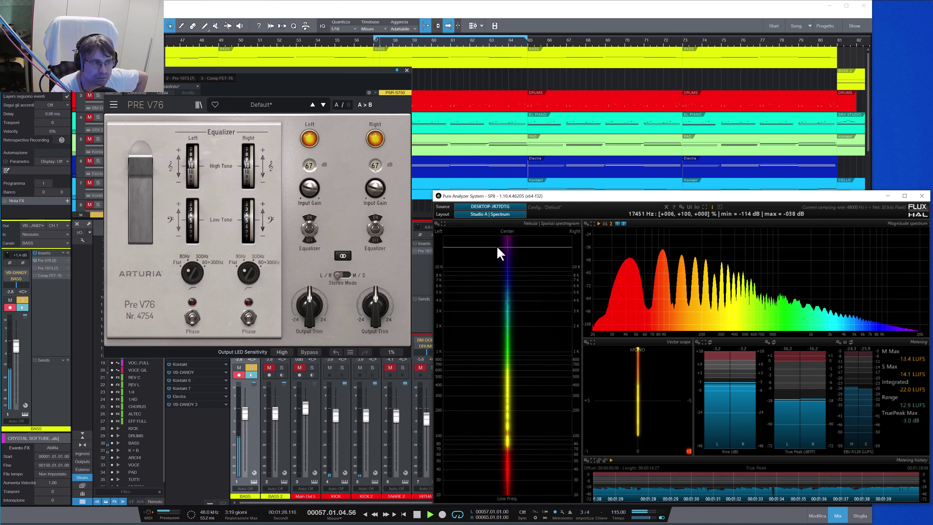
click(216, 272)
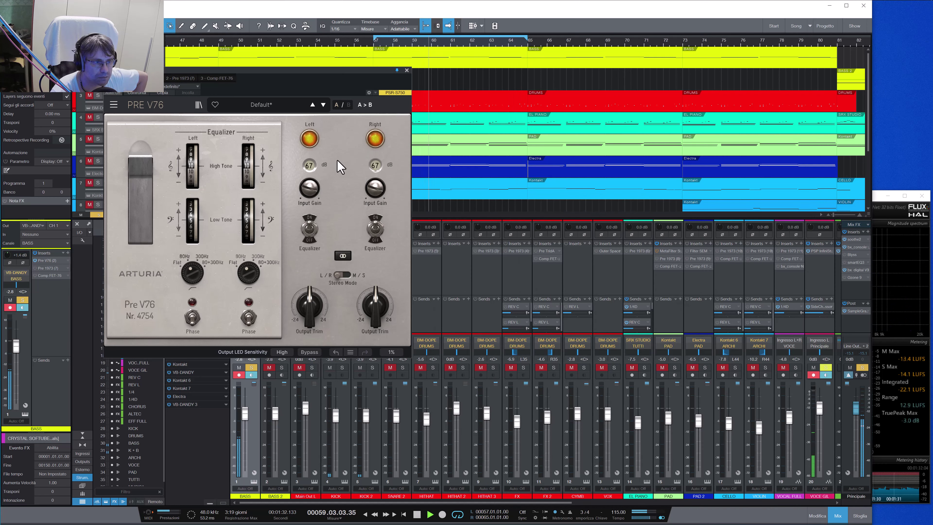
Step: Set the BASS Pre V76's linked input gain to about 70 dB, check the spectrum in Pure Analyzer, and close the plug-in window
mouse_move(310, 195)
drag(311, 195, 311, 192)
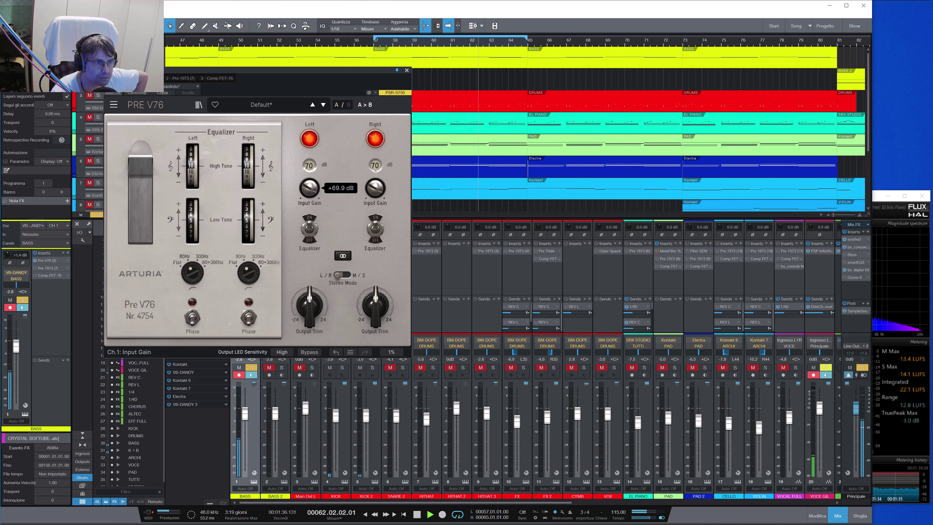
click(890, 198)
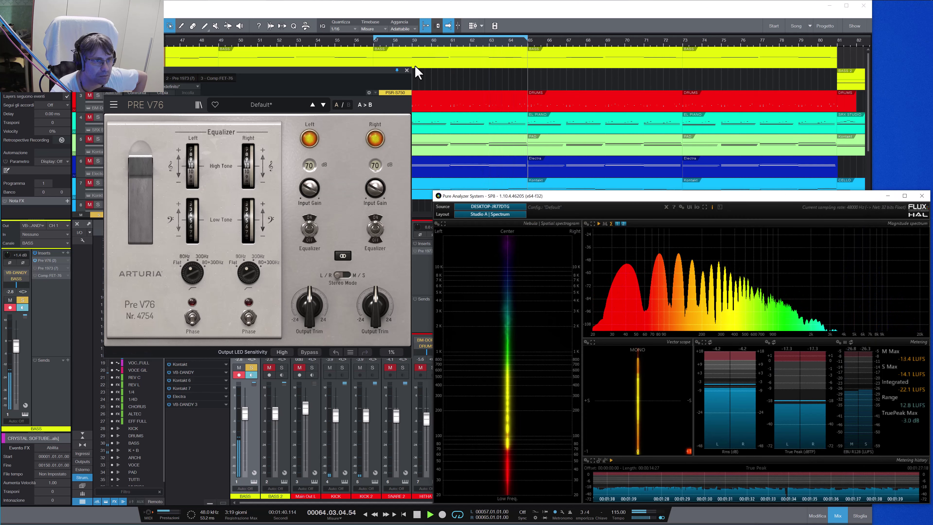
click(406, 70)
click(407, 70)
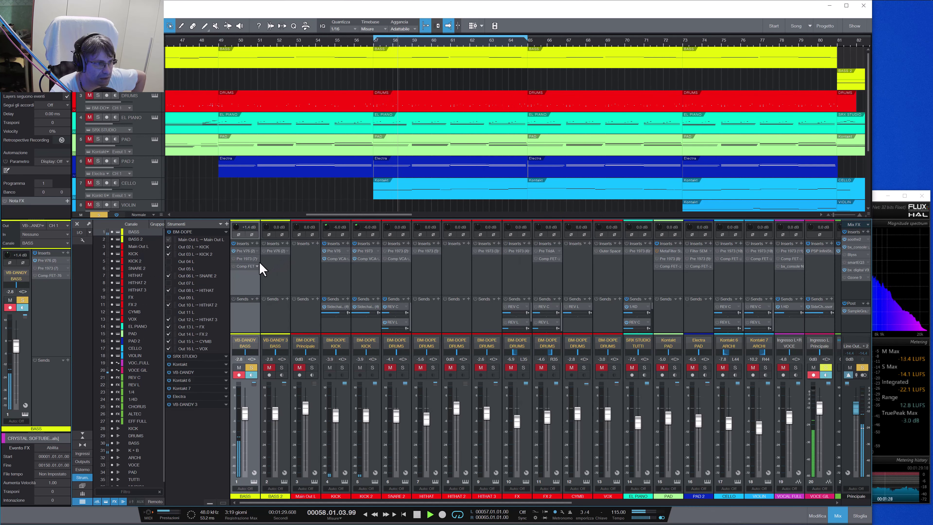
Step: Open and switch on the Comp FET-76 insert on BASS, close its window, and toggle the channel's inserts for comparison
click(244, 266)
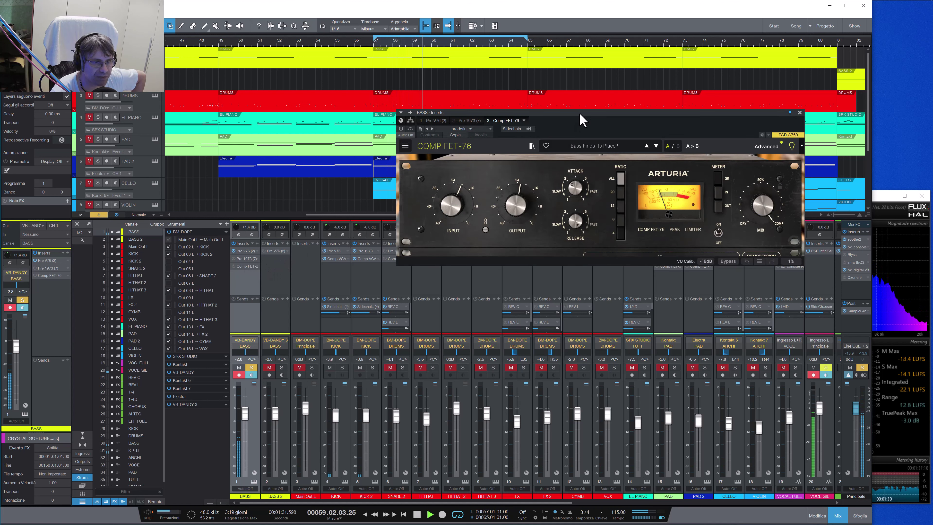
drag(579, 113, 502, 113)
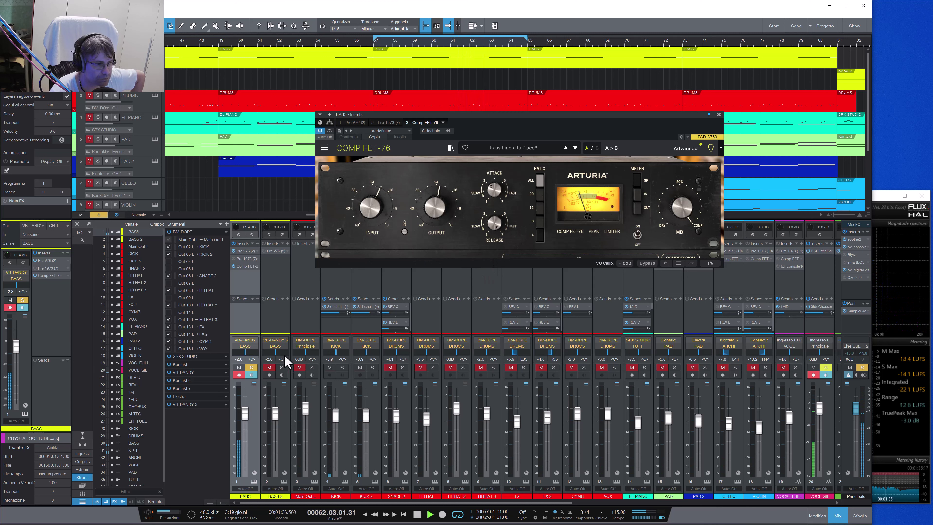
click(718, 115)
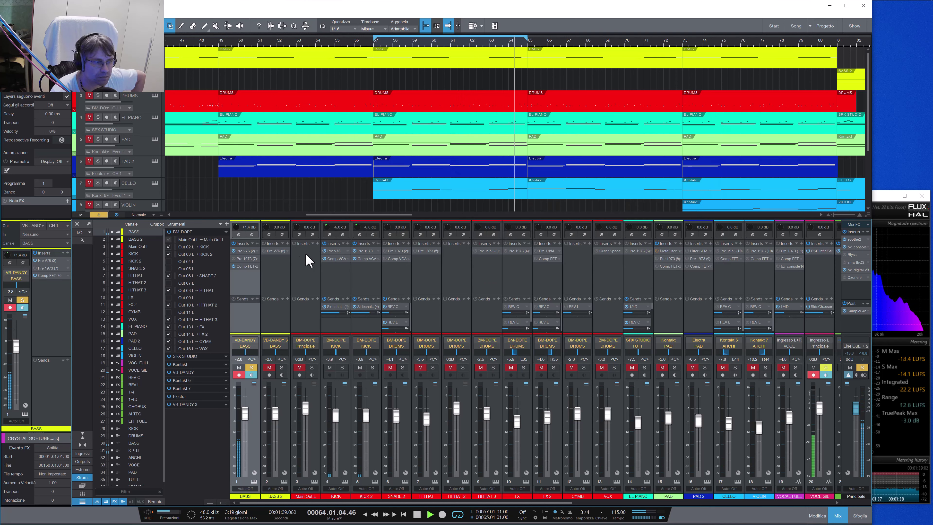
click(234, 243)
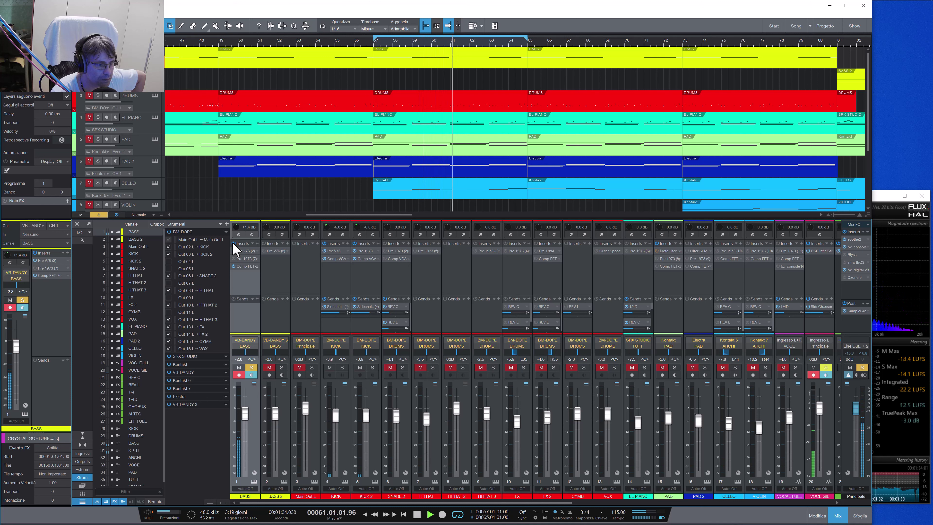
Step: Solo KICK and KICK 2 together with BASS and examine their combined spectrum in Pure Analyzer
click(341, 368)
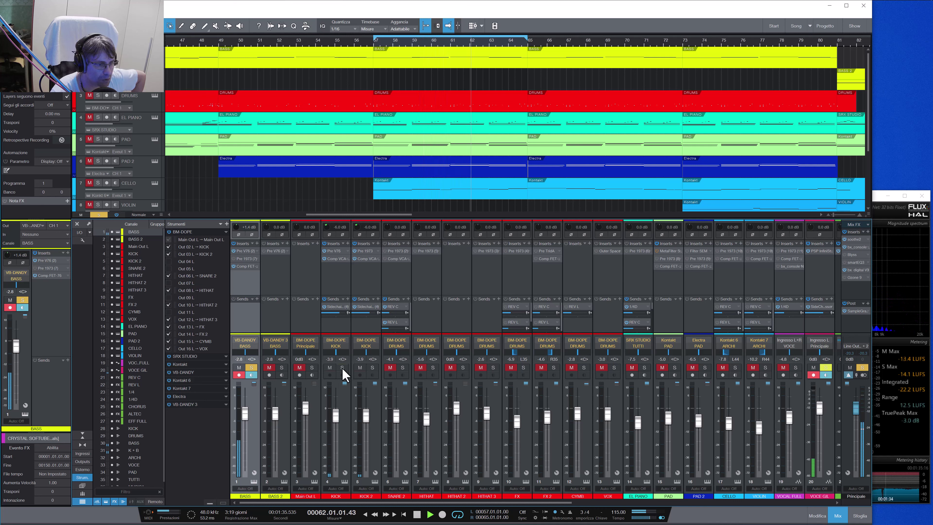
click(372, 367)
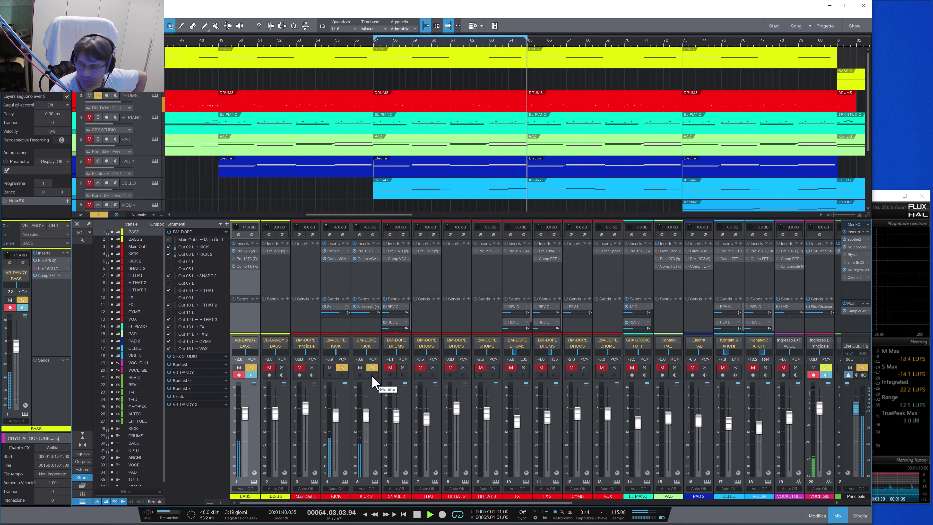
click(874, 197)
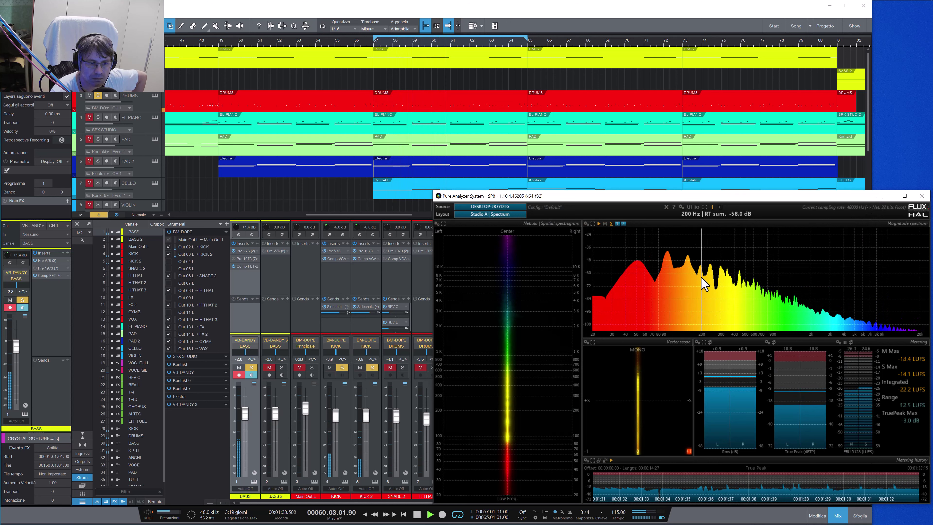
click(886, 196)
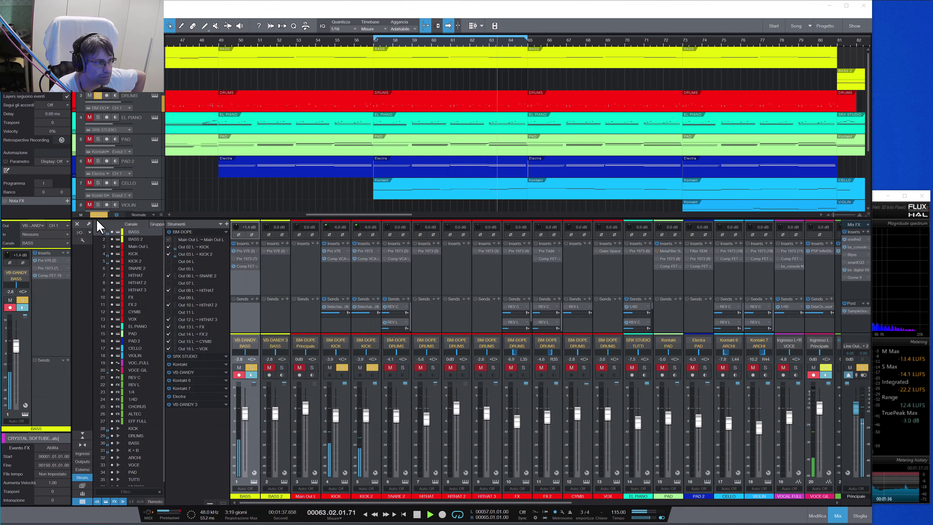
Step: Clear all active solos, then inspect the Pre 1973 insert on BASS and close its window
click(98, 214)
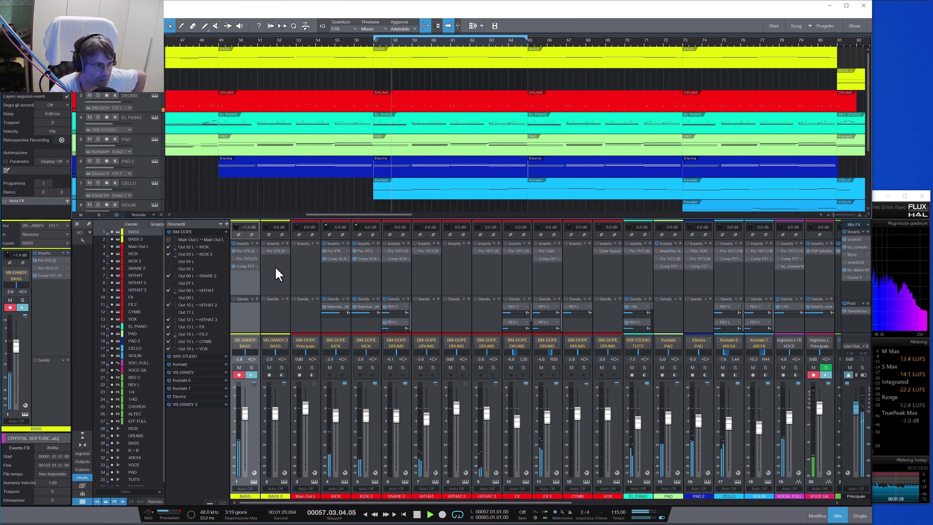
click(244, 258)
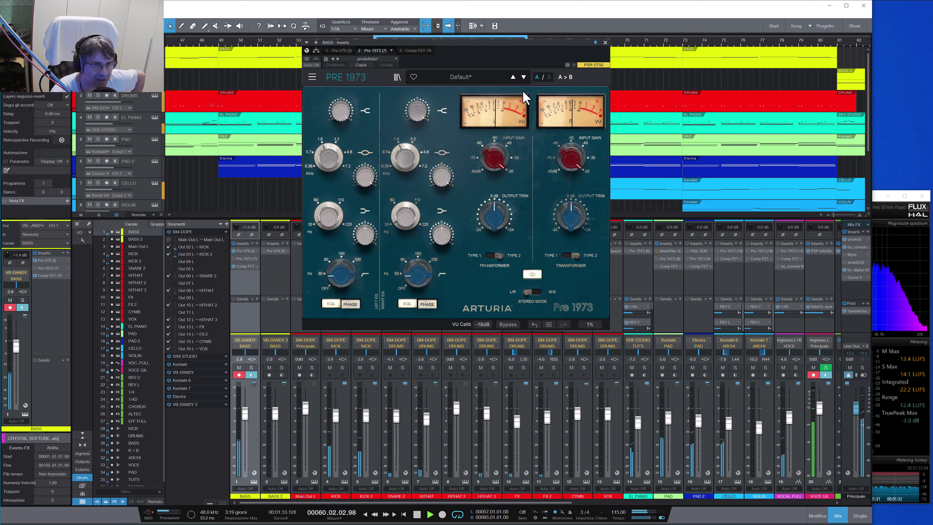
click(604, 42)
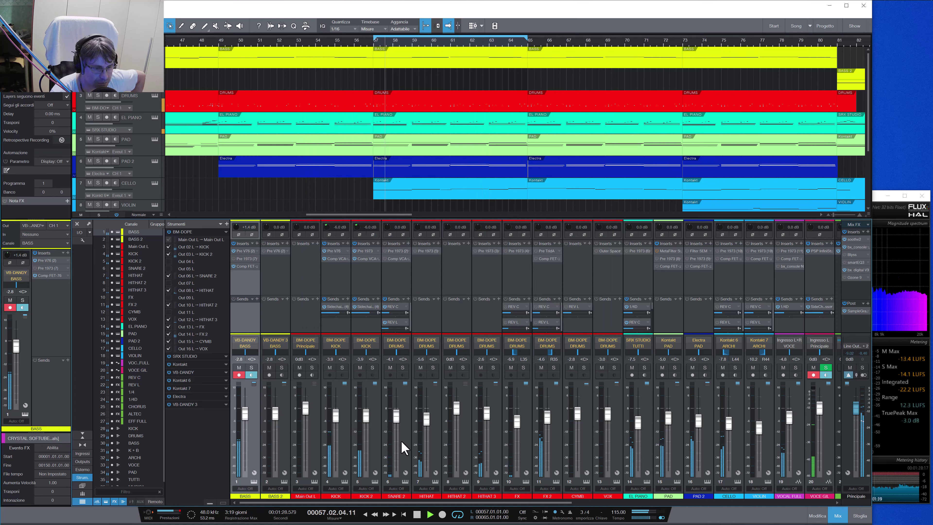
Step: Select and solo the HITHAT channel, and open its Pre 1973 insert in a spot clear of Pure Analyzer
click(434, 437)
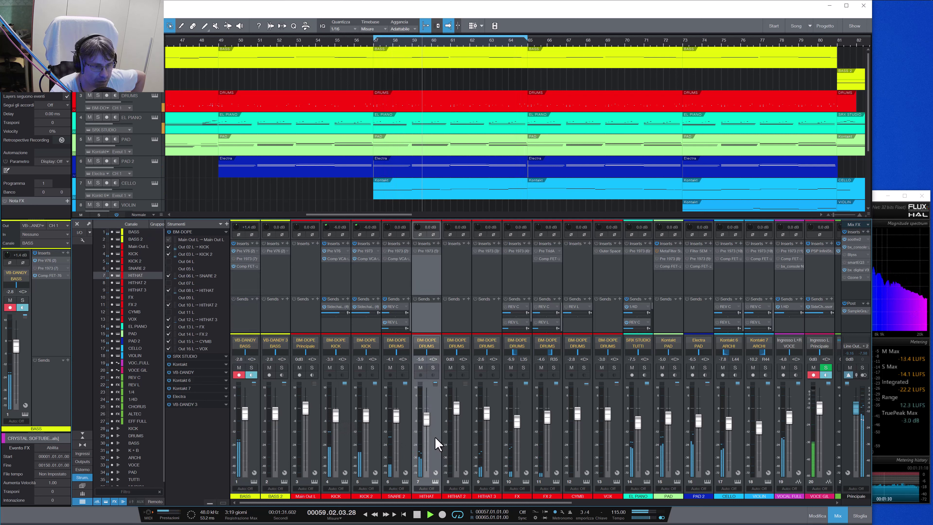
click(432, 367)
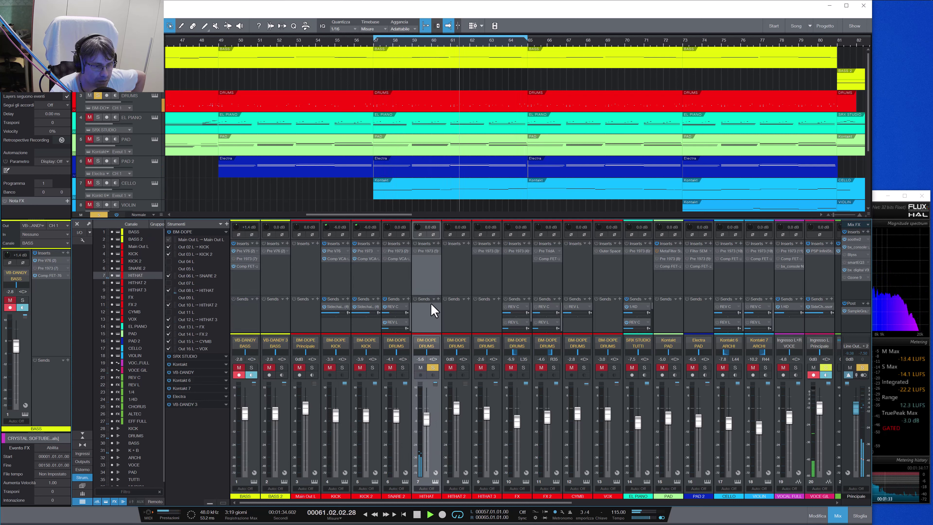
click(423, 251)
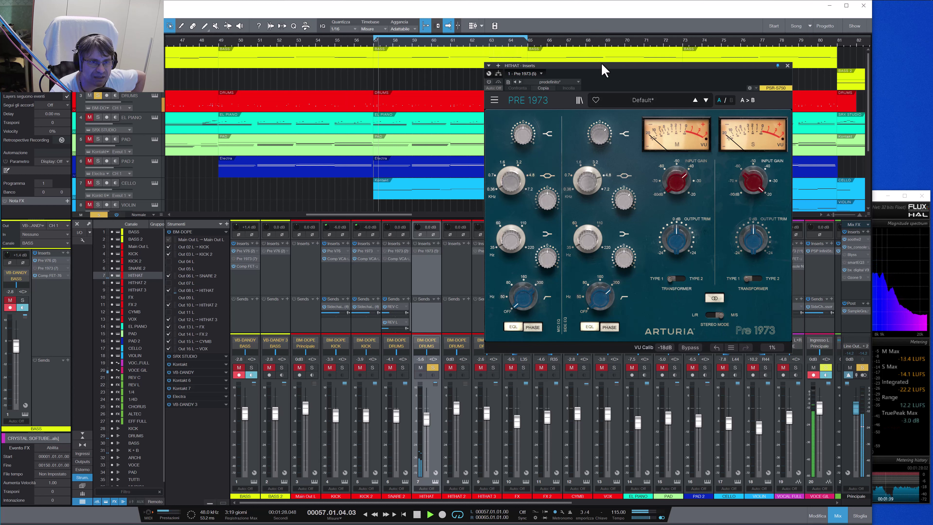
drag(604, 72, 212, 76)
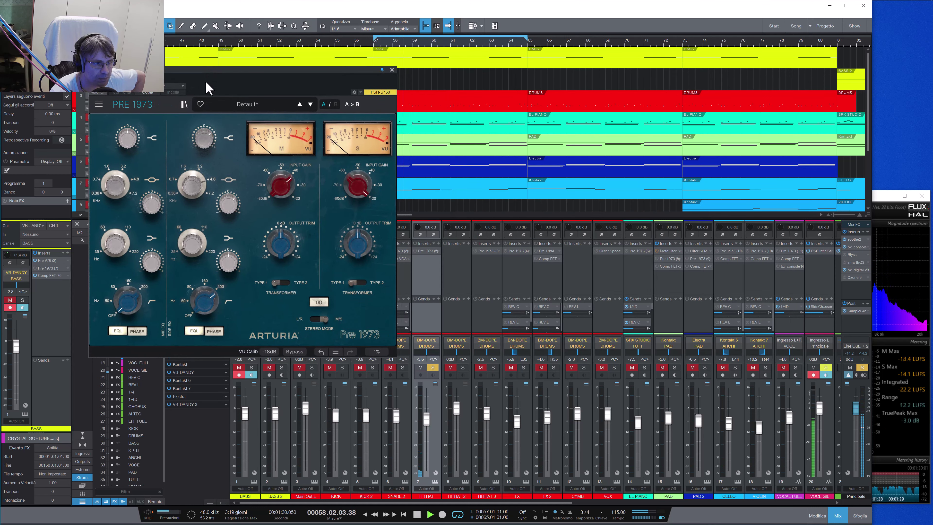
Step: Bring up Pure Analyzer beside the HITHAT's Pre 1973 and examine its mid and side EQ and high-pass settings
click(874, 200)
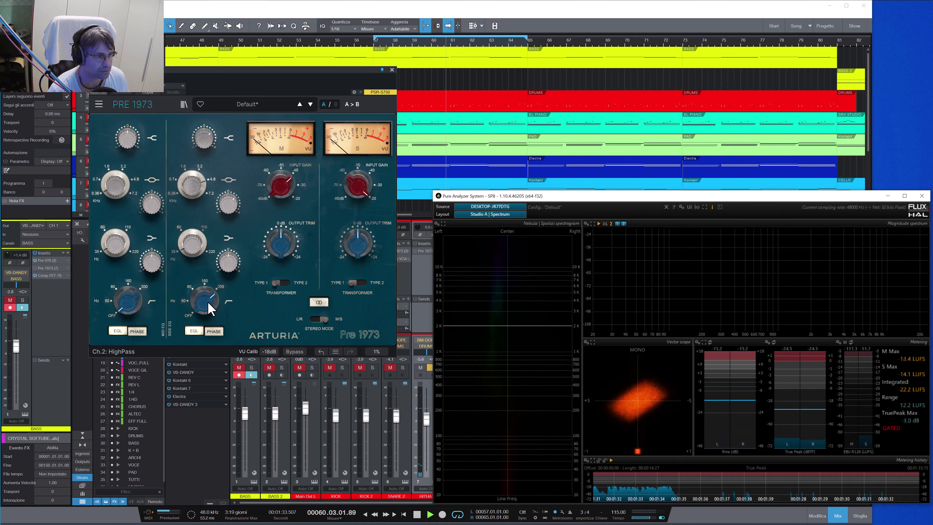
click(103, 113)
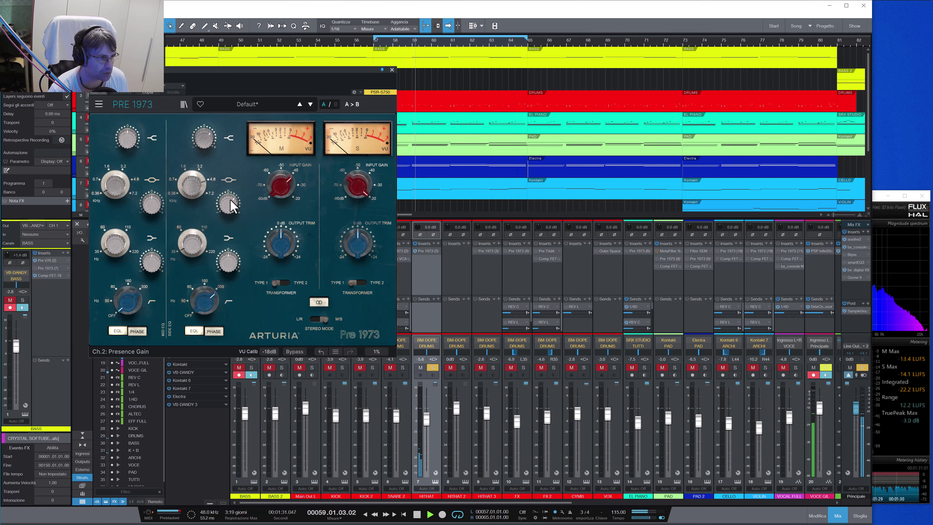
mouse_move(230, 204)
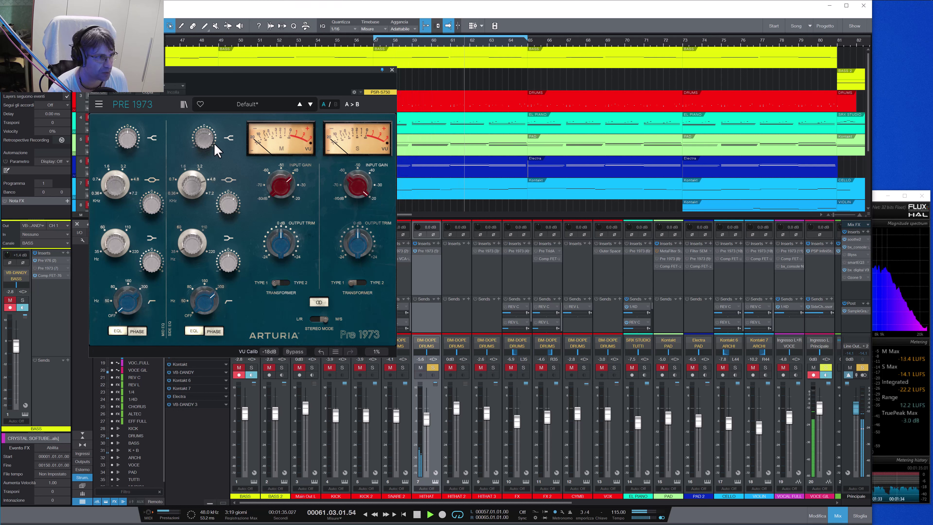
mouse_move(207, 142)
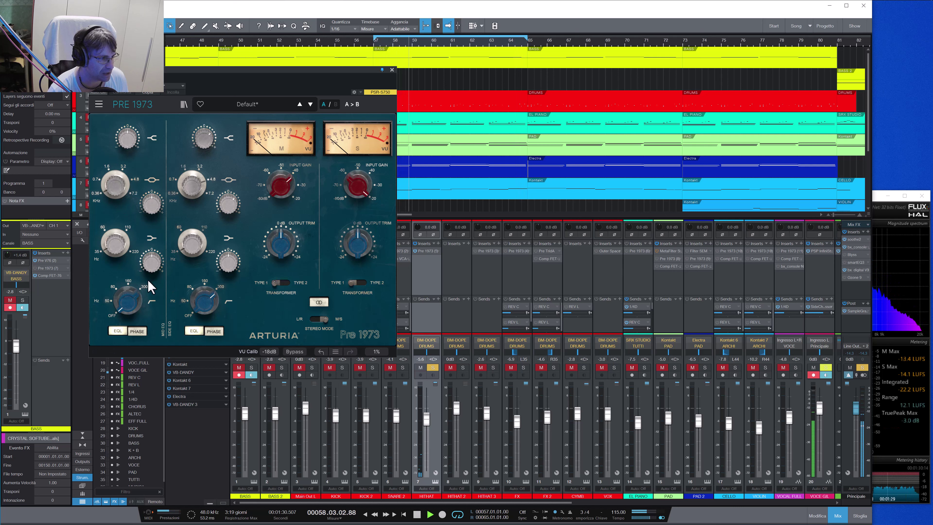
mouse_move(131, 301)
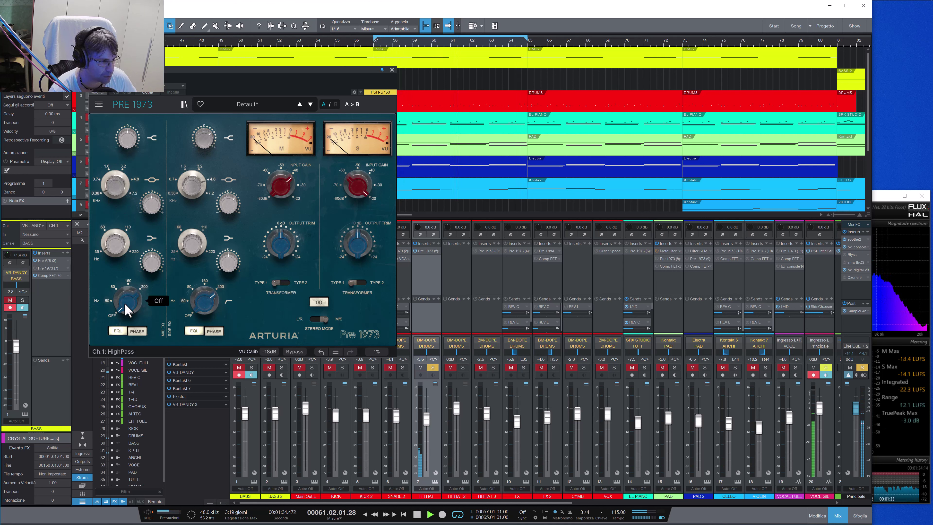
mouse_move(202, 308)
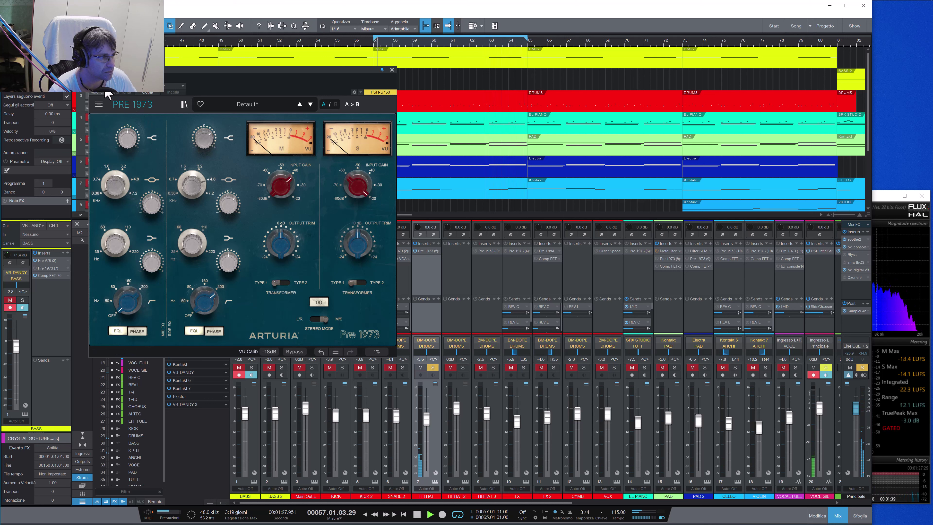
Step: Bypass and re-enable the HITHAT's Pre 1973 for comparison, close its window, and unsolo the channel
key(b)
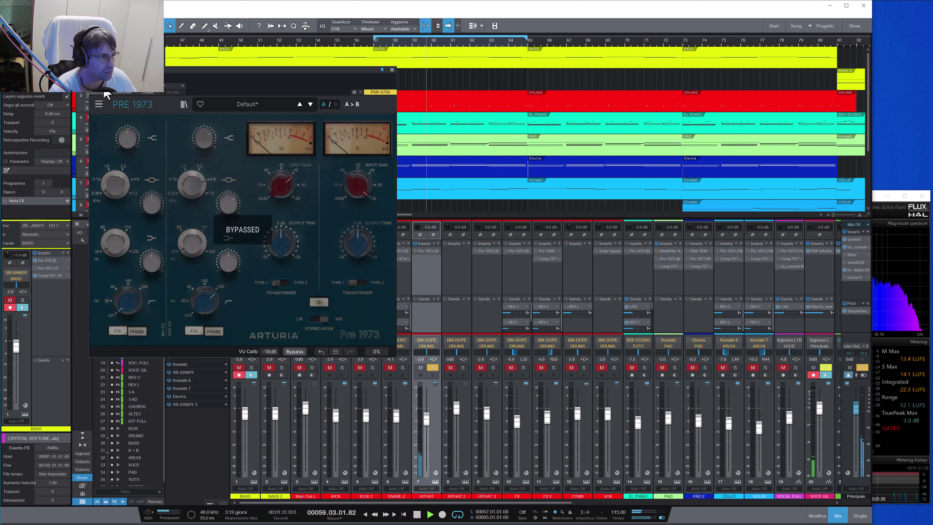
key(b)
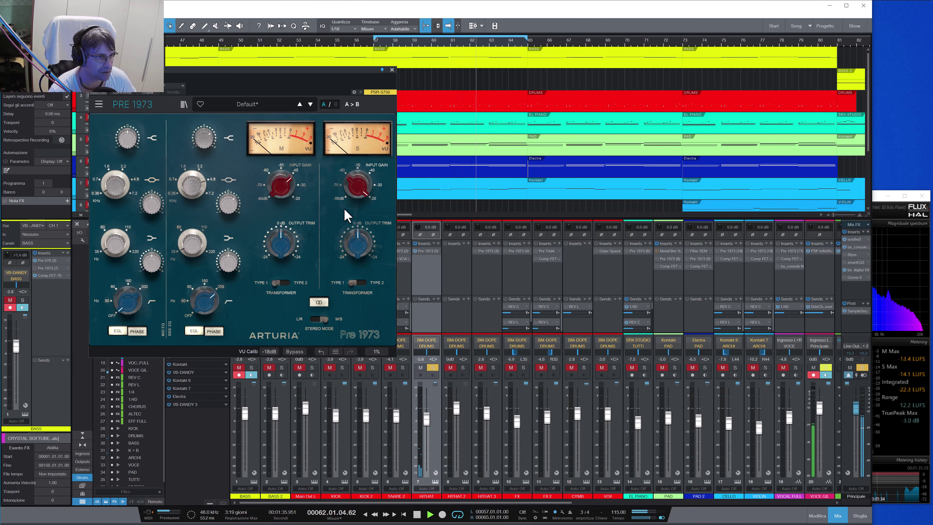
click(391, 69)
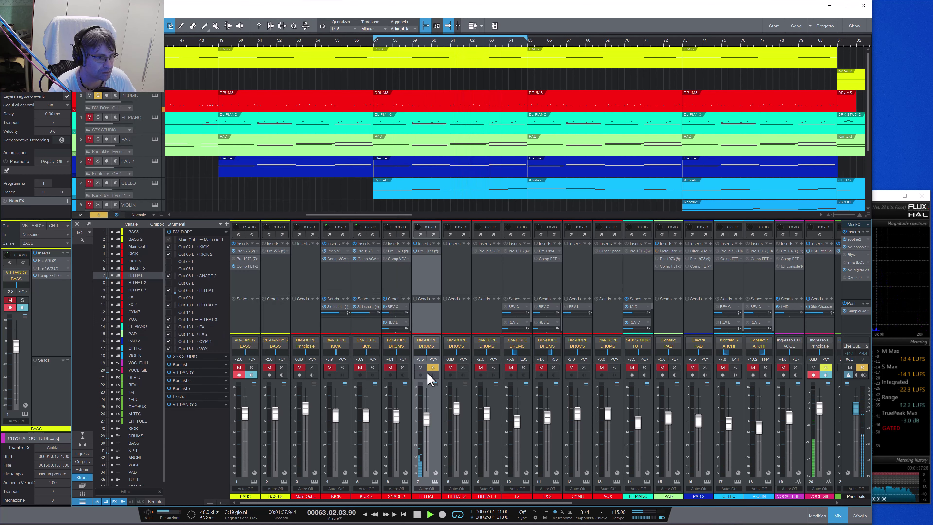
click(433, 368)
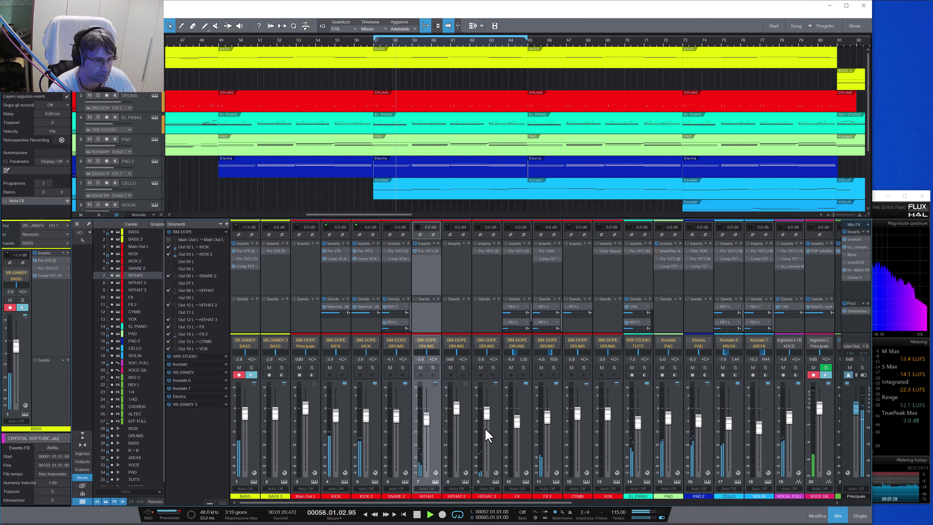
Step: Select and solo the HITHAT 3 channel, and open its Pre 1973 insert in a spot clear of Pure Analyzer
click(496, 387)
click(492, 367)
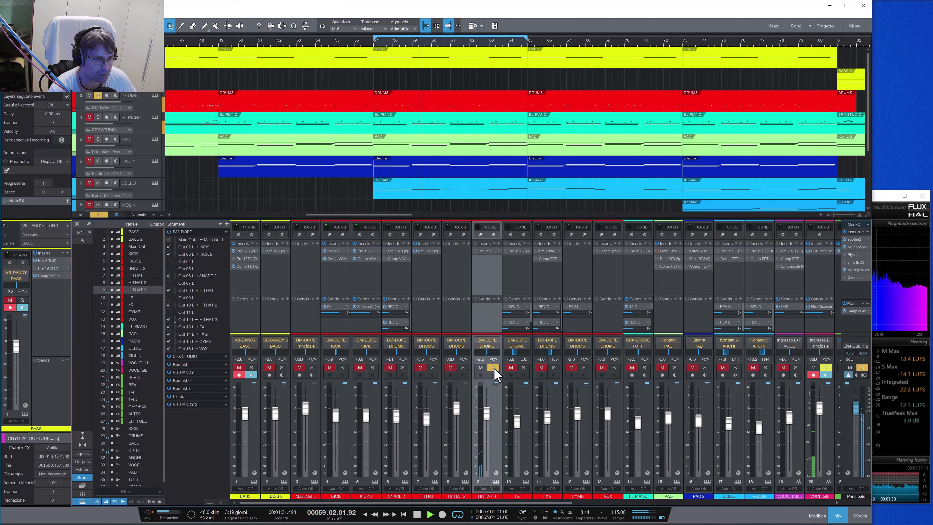
click(487, 250)
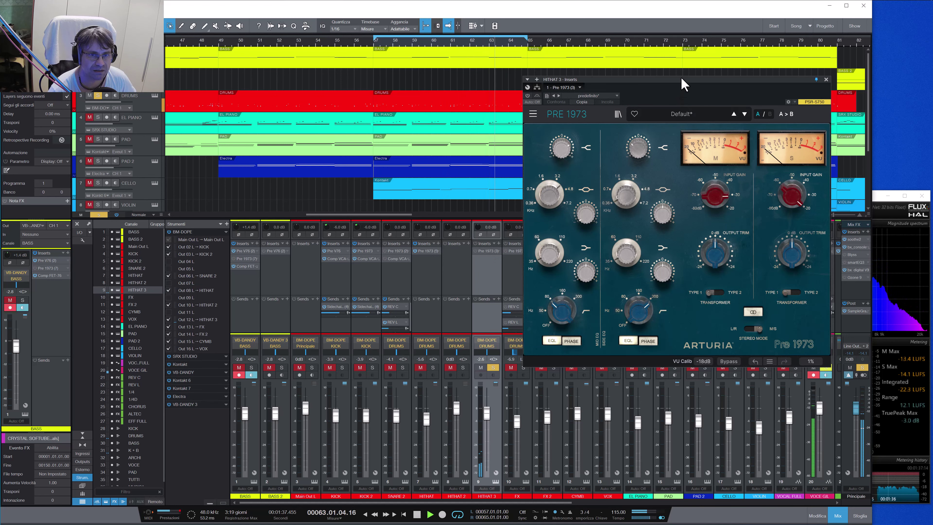
drag(681, 84, 226, 69)
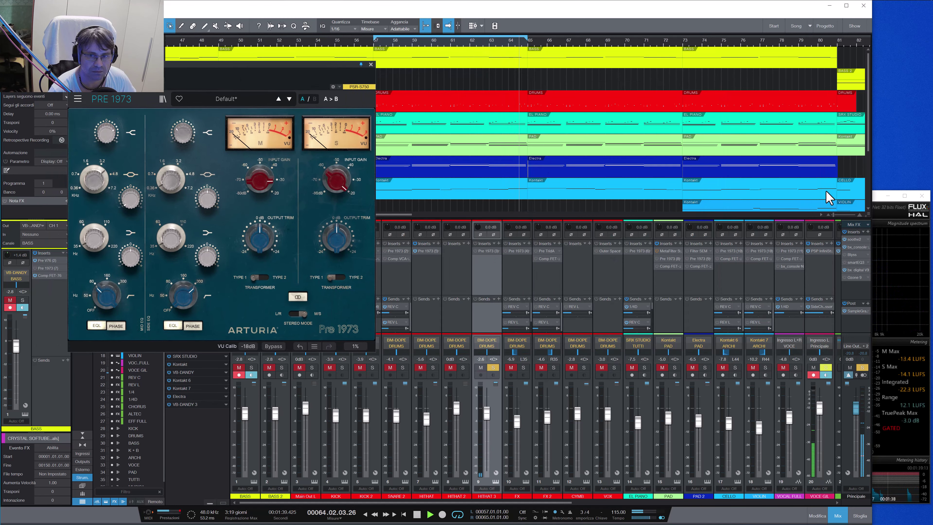
Step: Examine HITHAT 3 in Pure Analyzer alongside its Pre 1973 settings, close the insert window, and unsolo the channel
drag(873, 196, 432, 196)
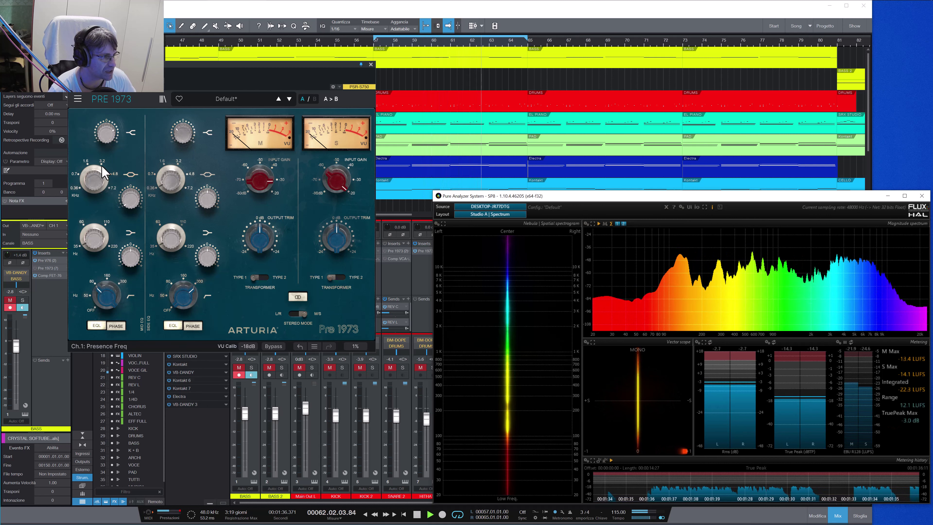
key(alt+Tab)
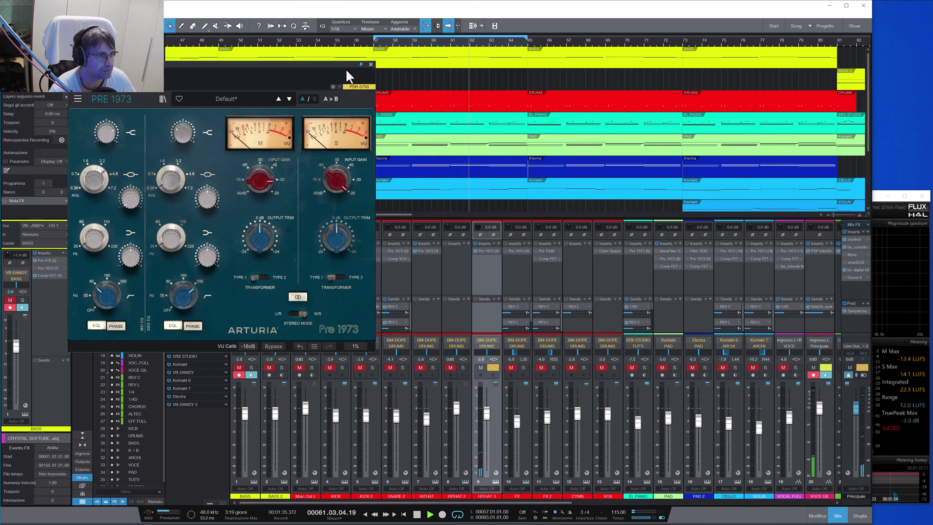
click(370, 64)
click(493, 367)
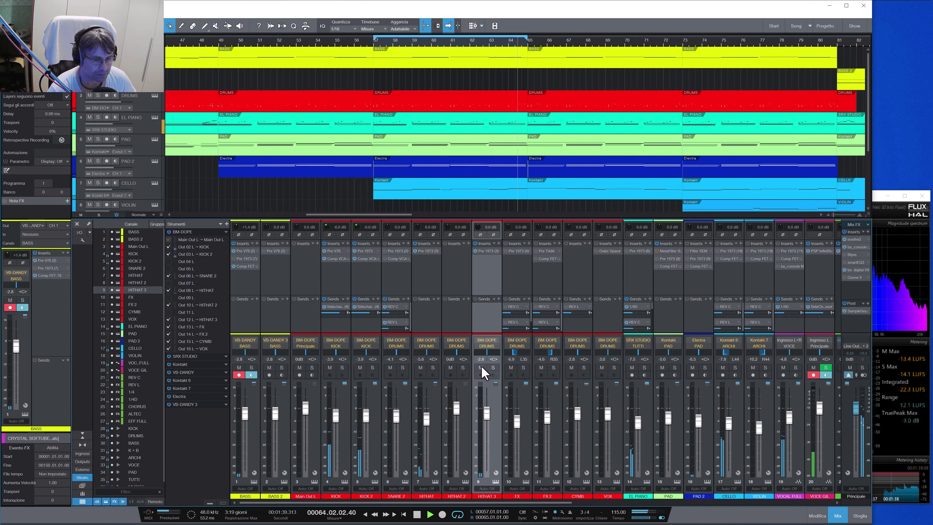
Step: Select and solo the FX 2 channel, and open its Pre TridA insert in a spot clear of the analyzer
click(558, 405)
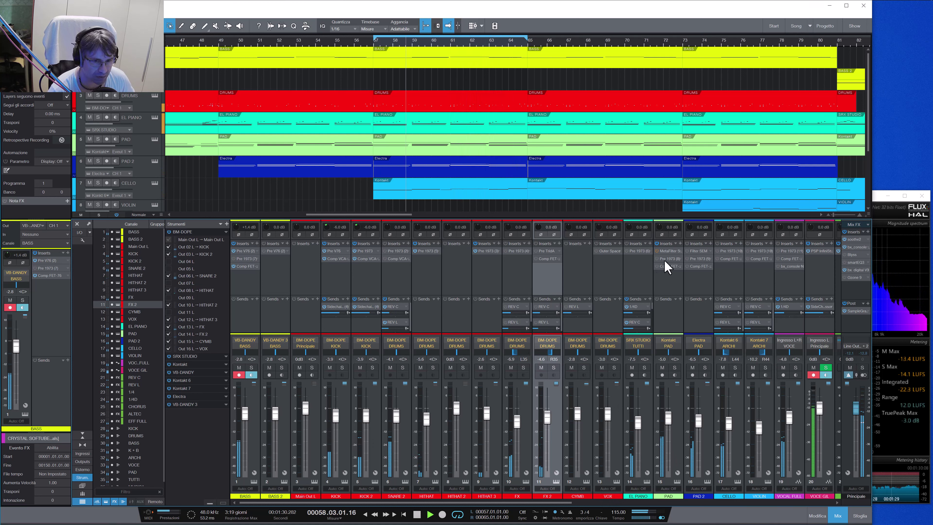
click(553, 367)
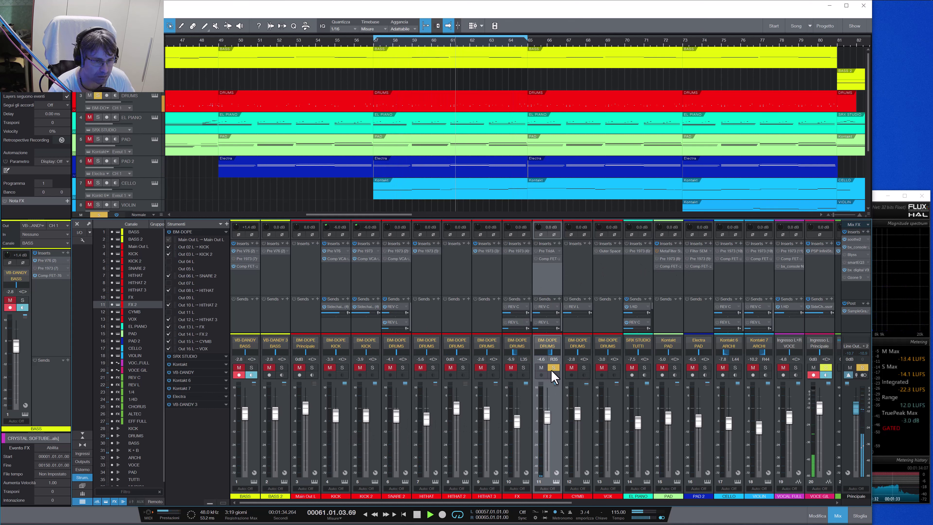
click(546, 251)
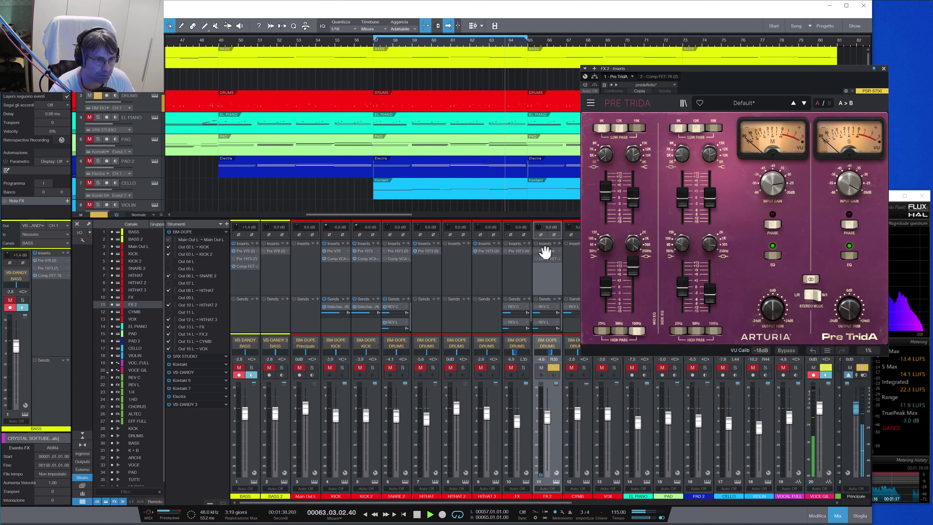
drag(710, 68, 304, 70)
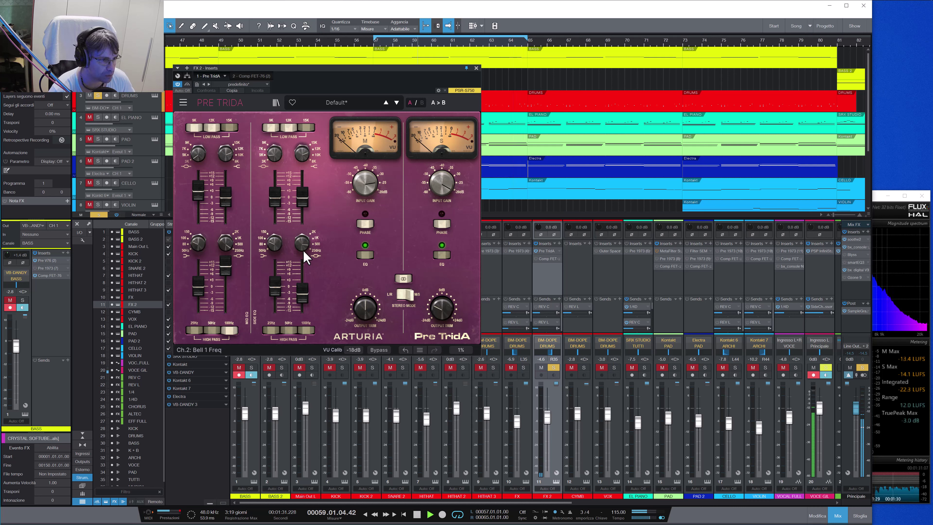
Step: Examine the mid and side EQ bands of FX 2's Pre TridA, compare it with bypass, and close its window
mouse_move(296, 292)
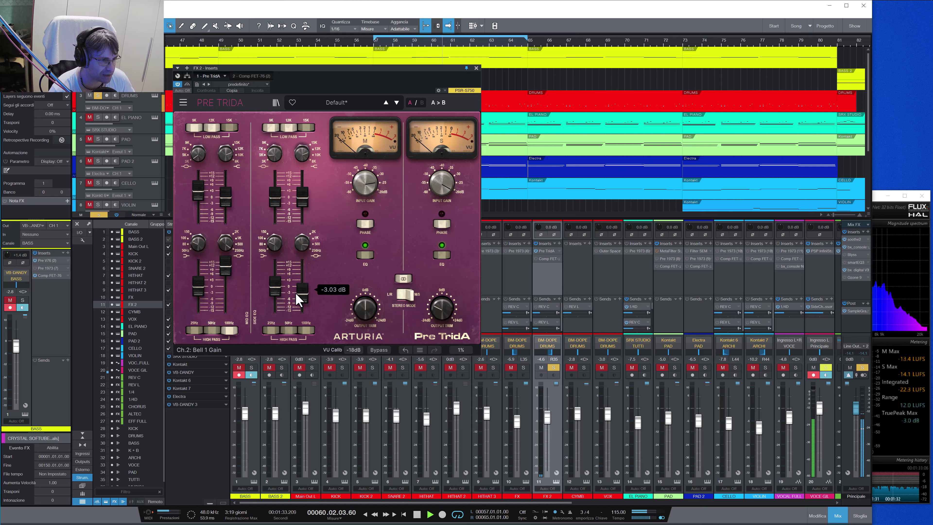
mouse_move(303, 203)
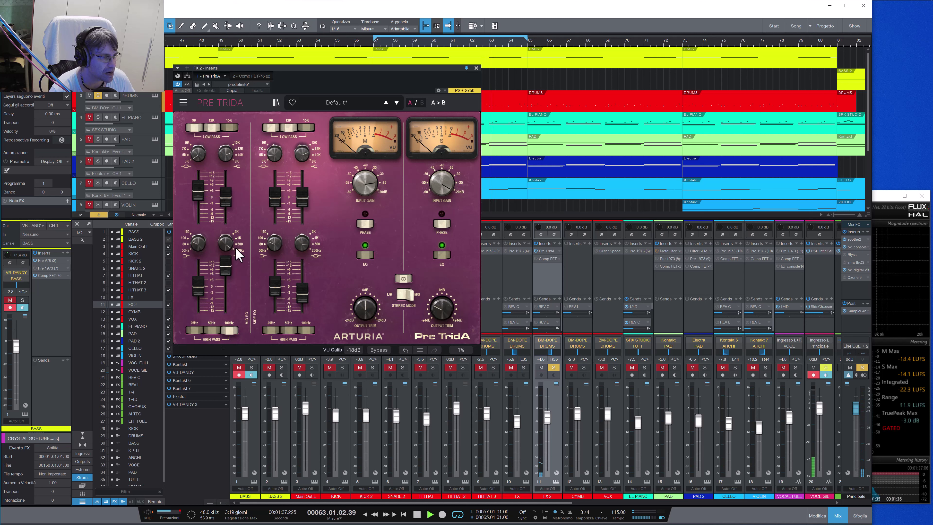
mouse_move(231, 260)
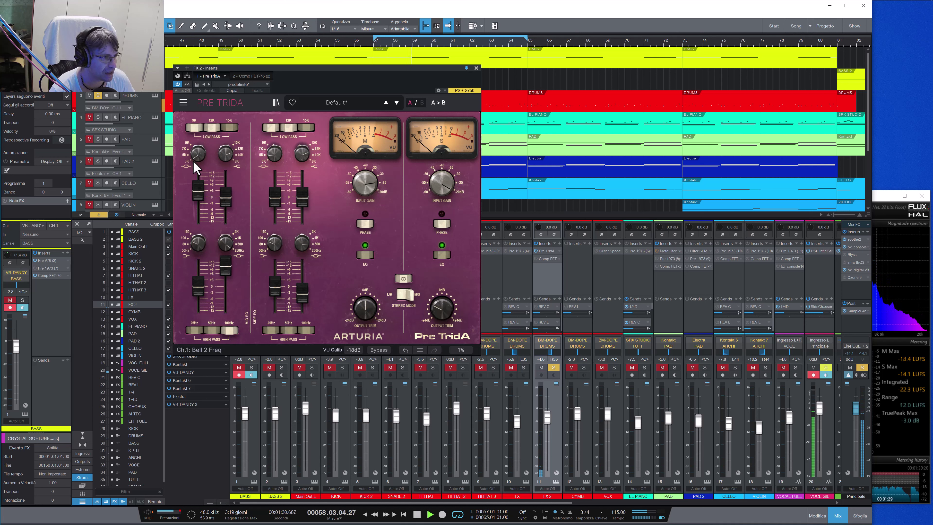
mouse_move(196, 187)
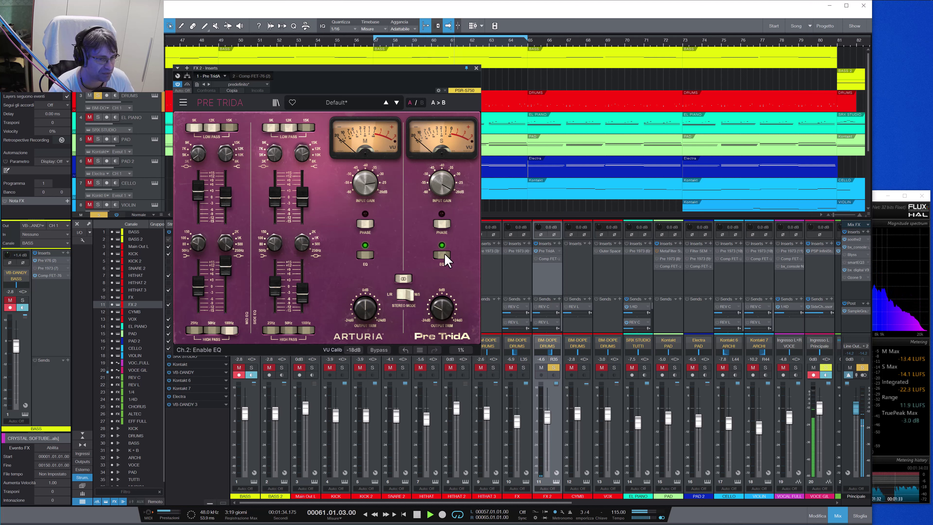
click(188, 85)
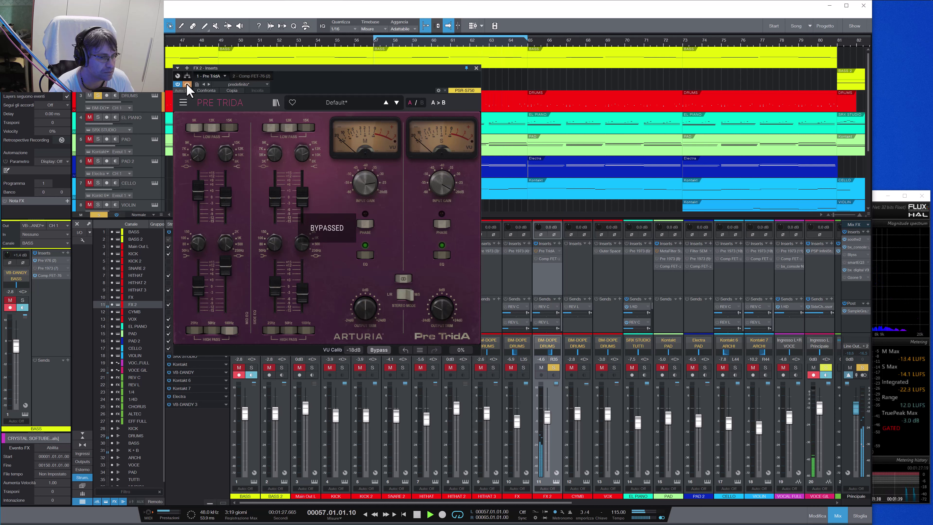
click(187, 85)
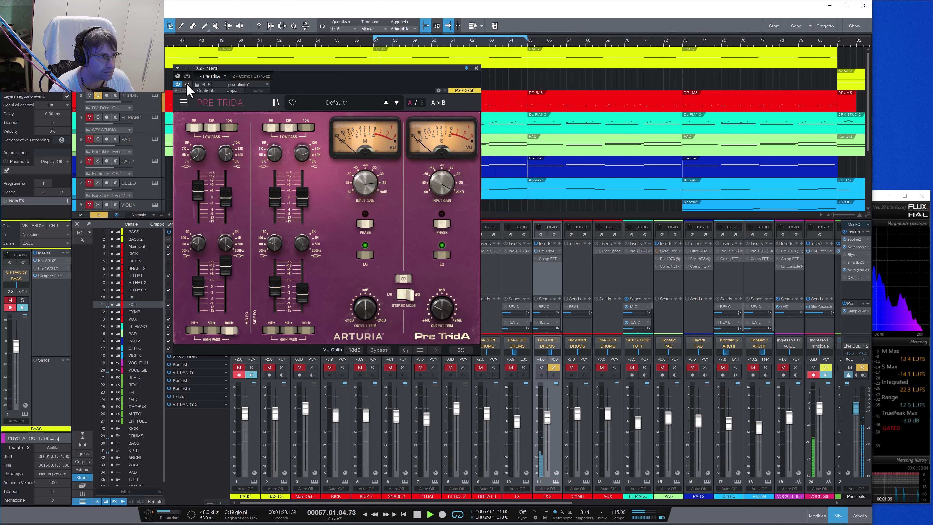
click(476, 68)
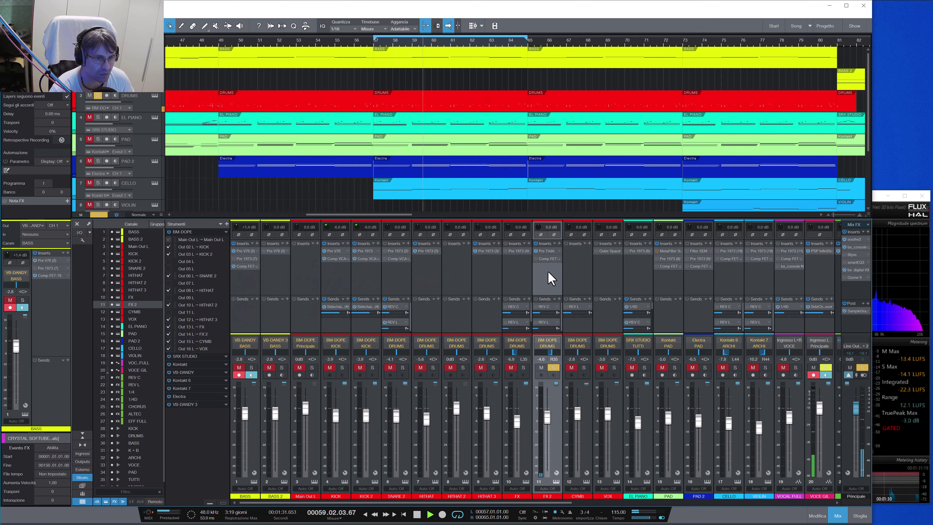
Step: Open and inspect the Comp FET-76 insert on FX 2, unsolo the channel, and close the insert window
click(547, 259)
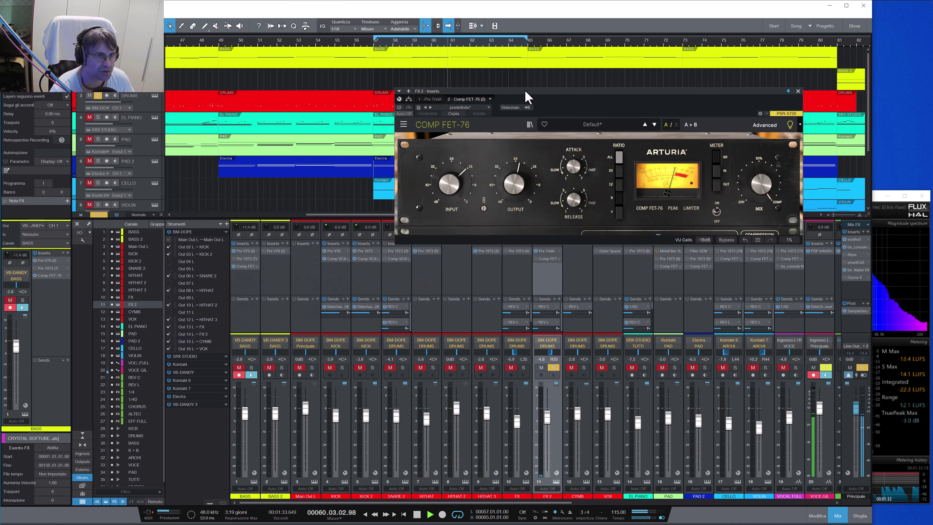
drag(522, 93, 231, 84)
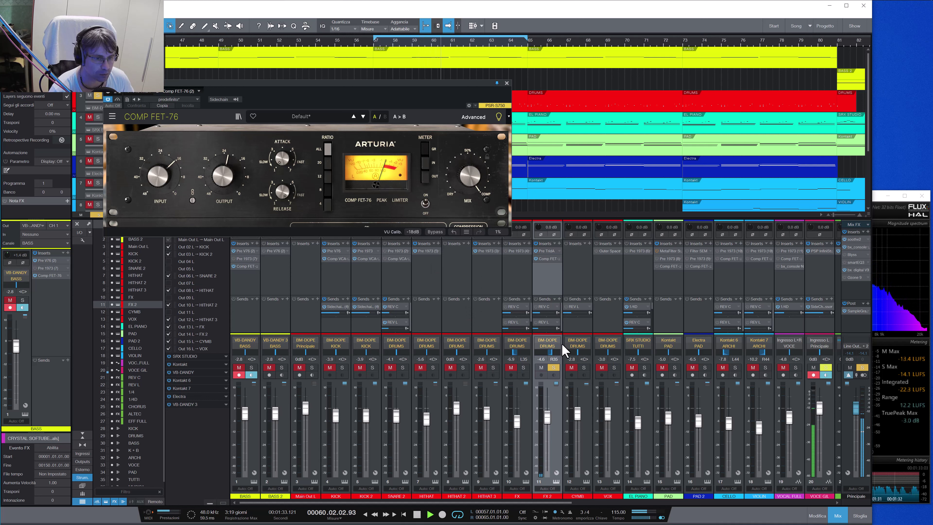
click(553, 368)
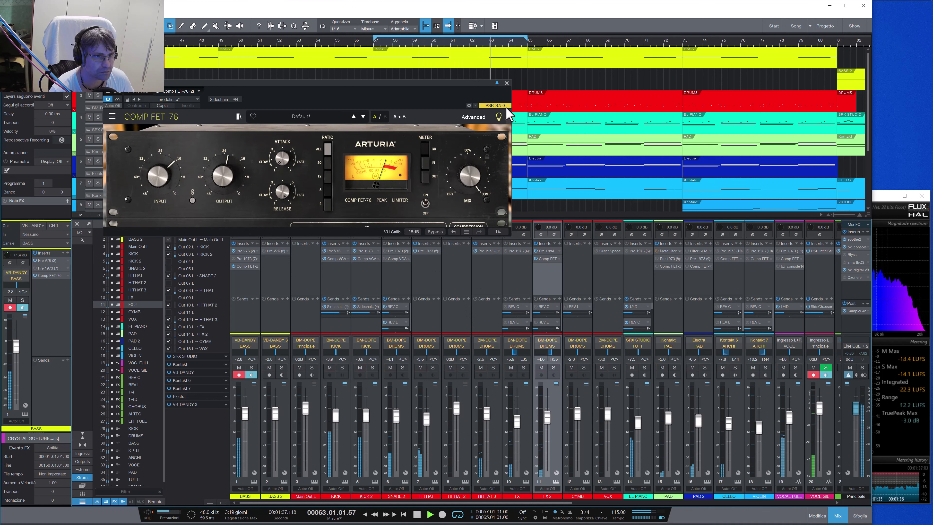
click(506, 84)
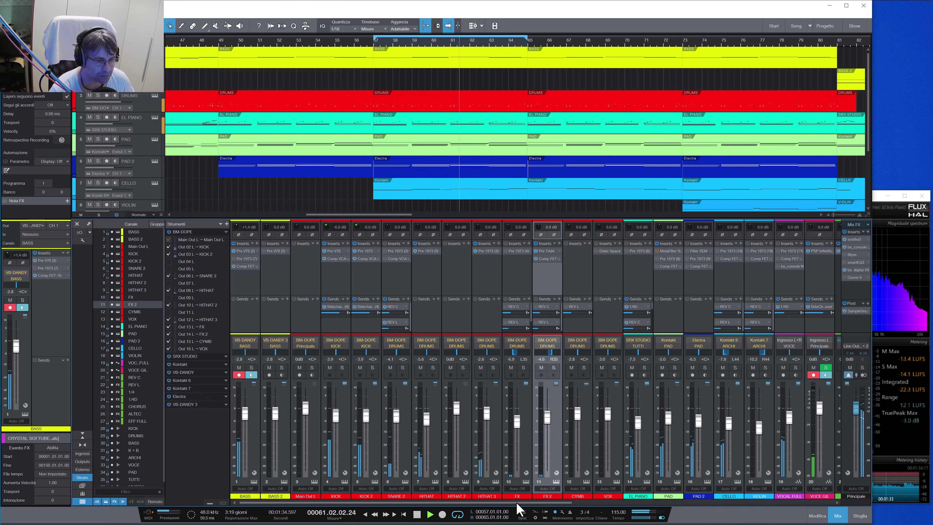
Step: Select and solo the EL PIANO channel, and open its Pre 1973 insert
drag(516, 501, 562, 504)
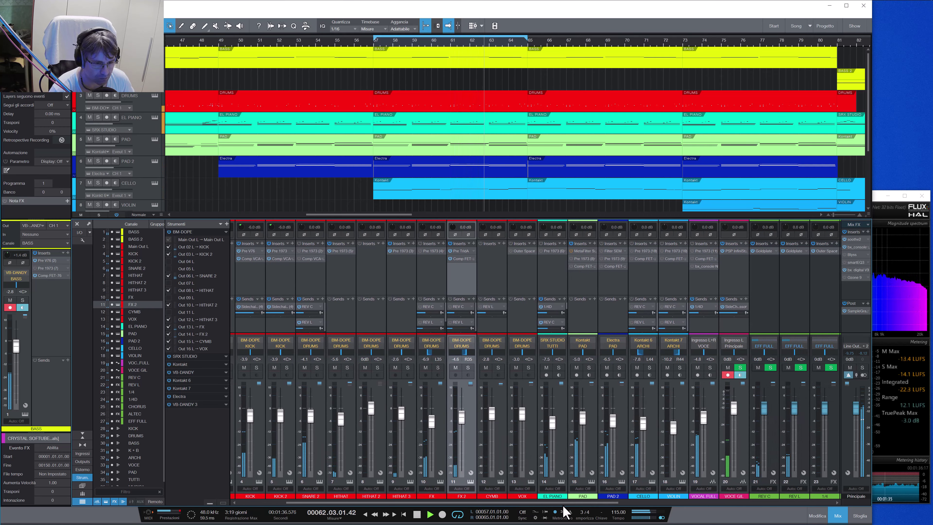
click(564, 430)
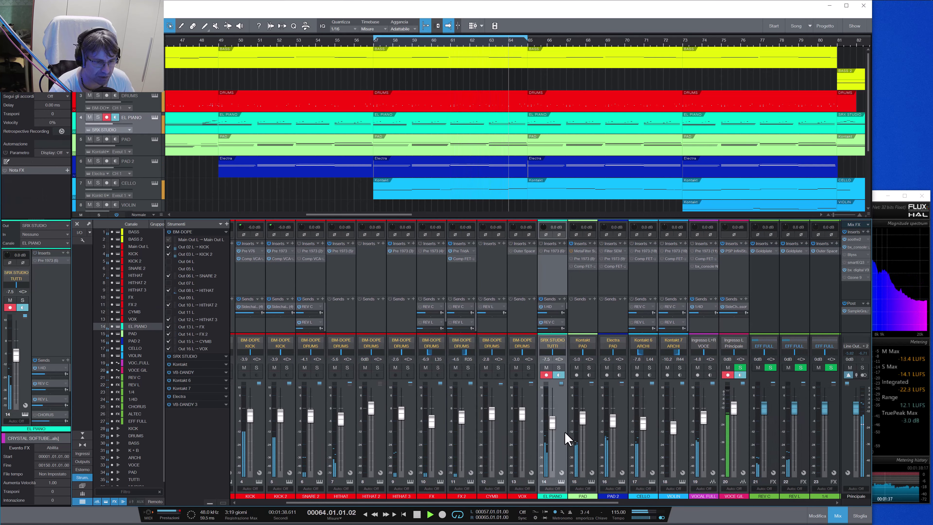
click(558, 367)
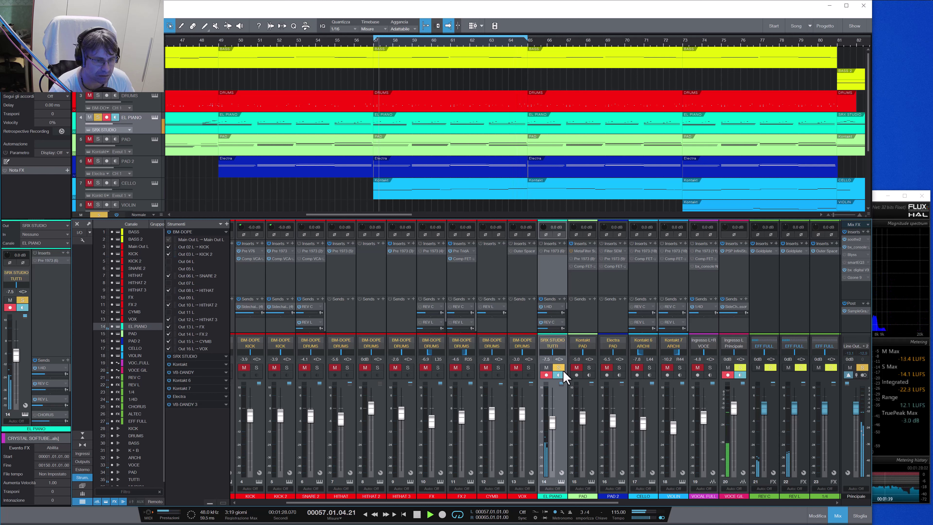
click(551, 252)
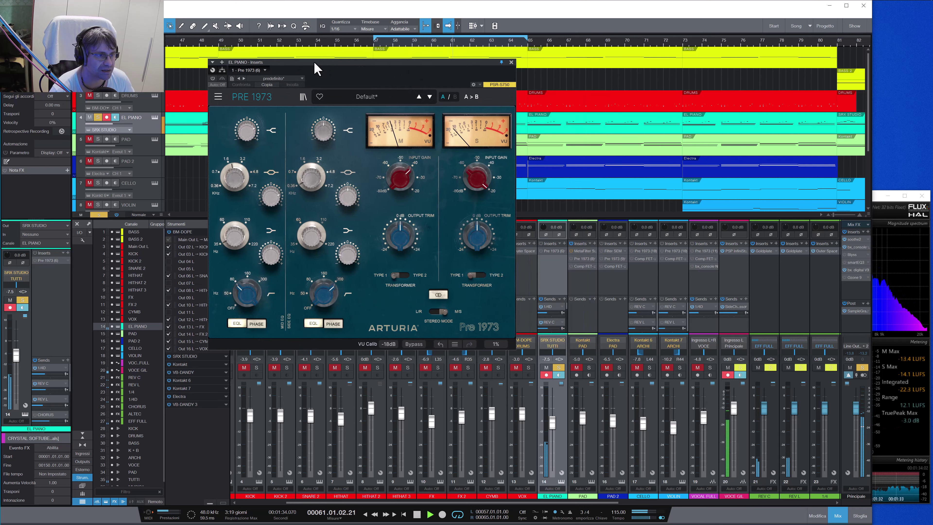
Step: Move EL PIANO's Pre 1973 window clear of the analyzer area, and examine the channel's spectrum and stereo image in Pure Analyzer
drag(314, 64, 289, 61)
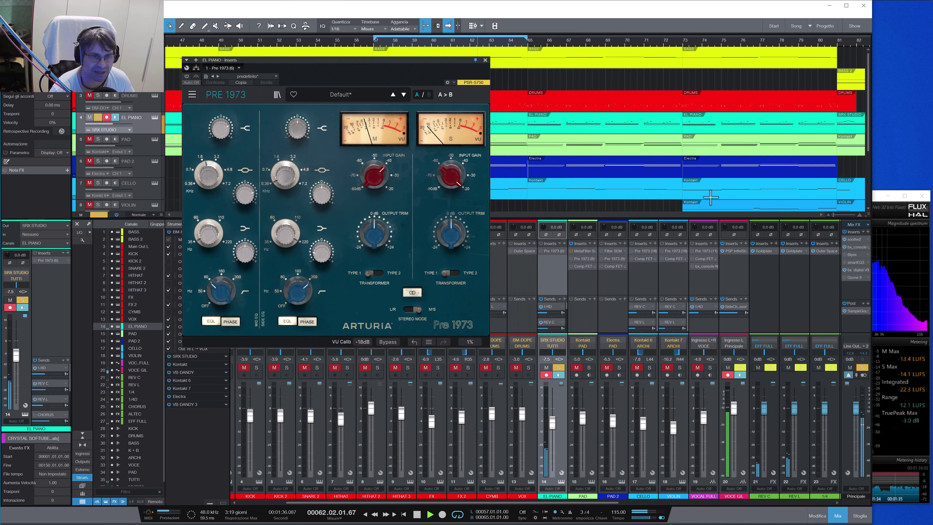
drag(425, 62, 368, 61)
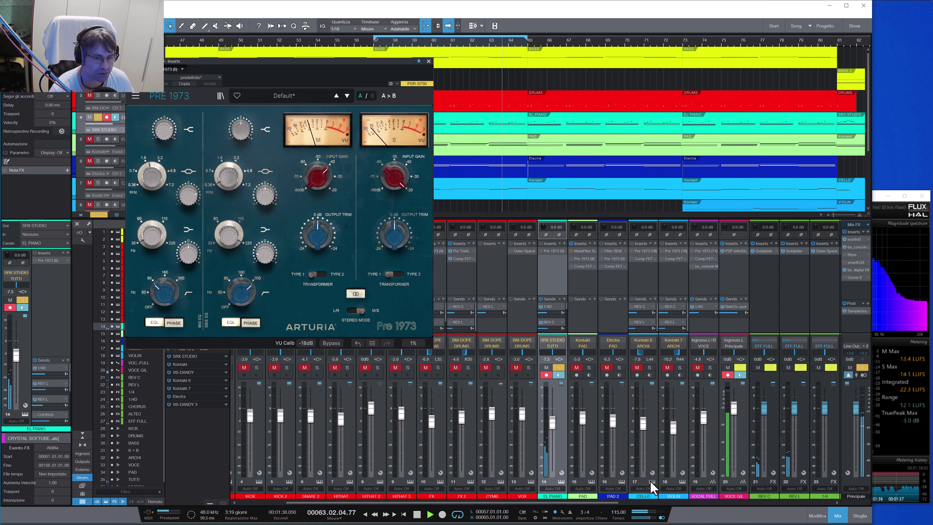
click(876, 198)
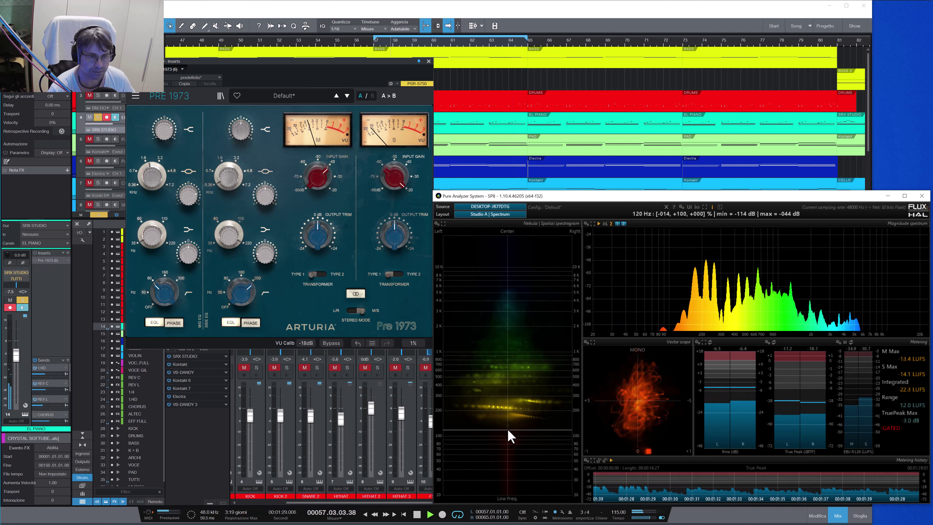
click(352, 211)
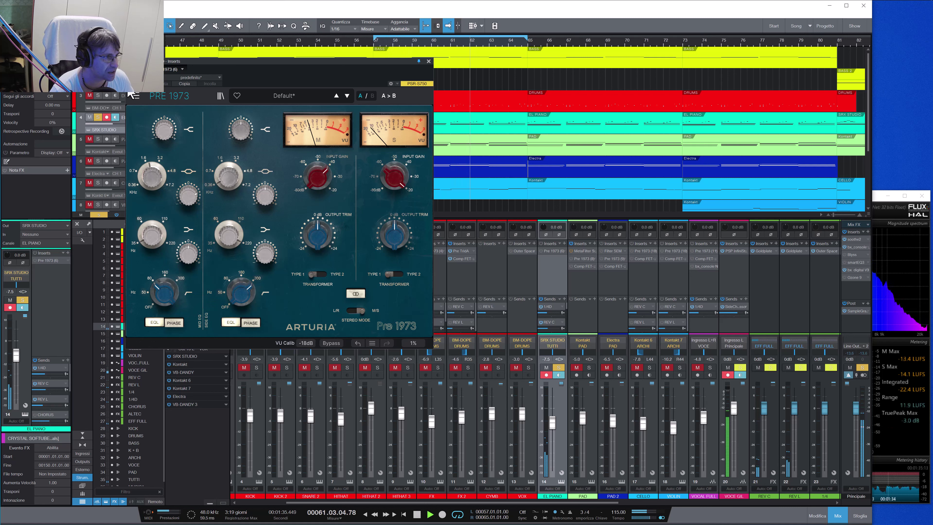
Step: Examine the mid and side EQ bands of the Pre 1973 on EL PIANO, from presence frequency to shelf gains
mouse_move(151, 180)
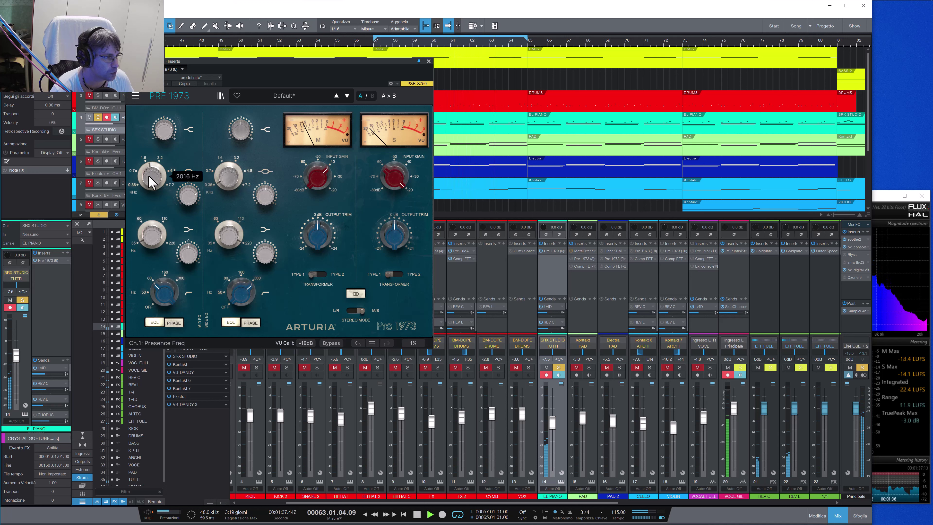
mouse_move(193, 201)
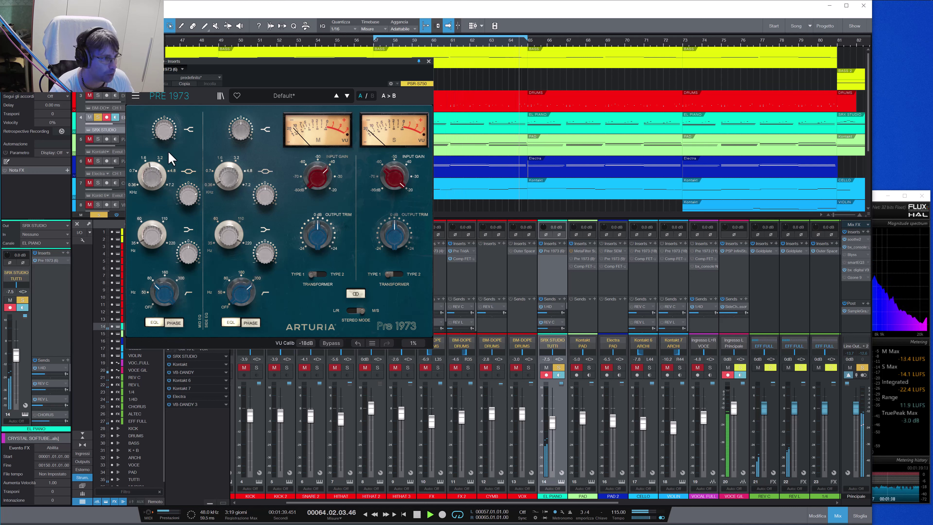
mouse_move(162, 129)
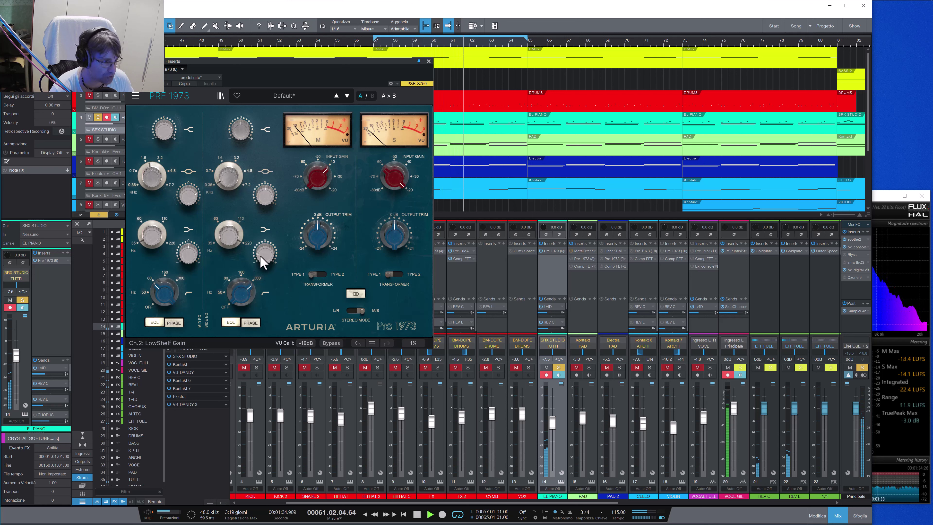
mouse_move(260, 255)
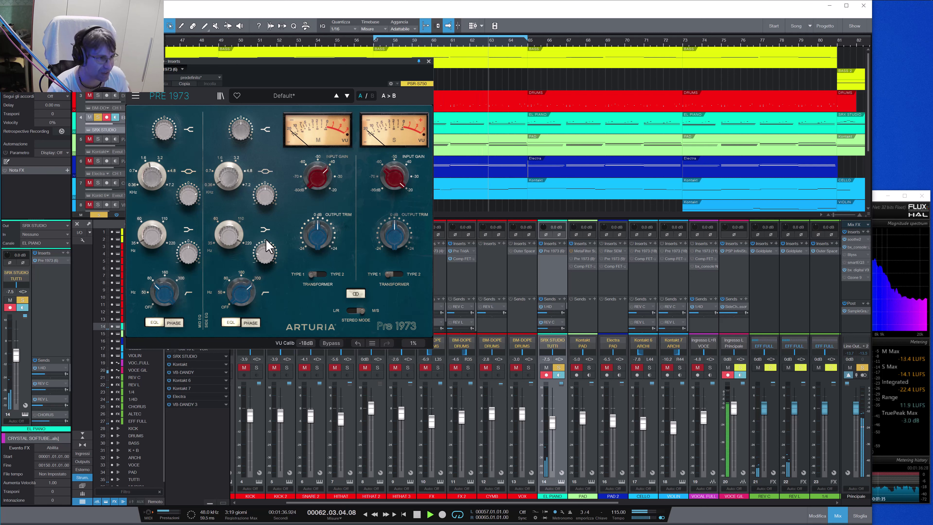
mouse_move(265, 203)
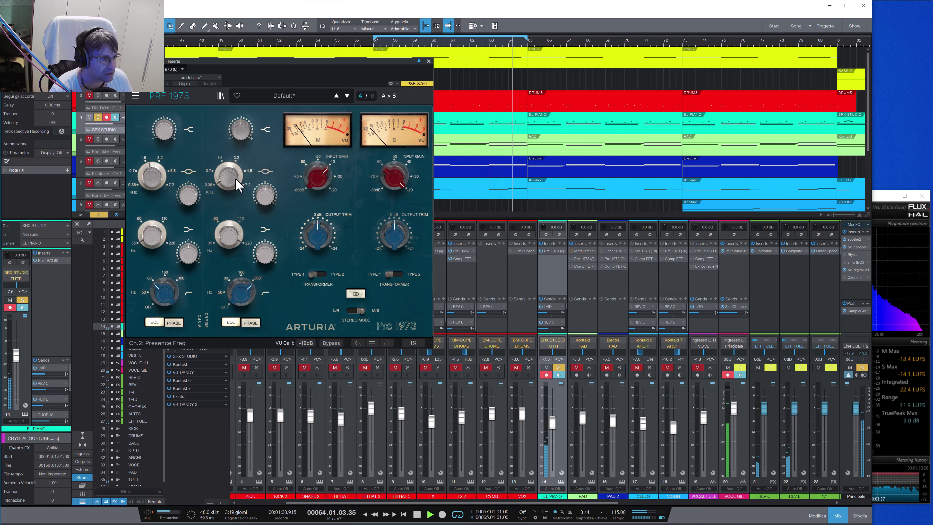
mouse_move(241, 133)
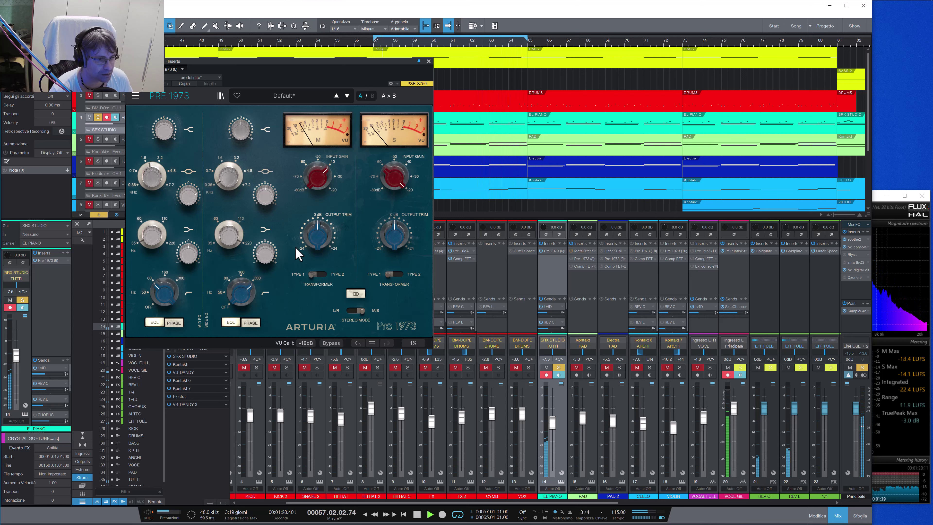
Step: Compare EL PIANO's Pre 1973 with bypass while watching Pure Analyzer, leave it active, and close its window
drag(874, 205, 434, 206)
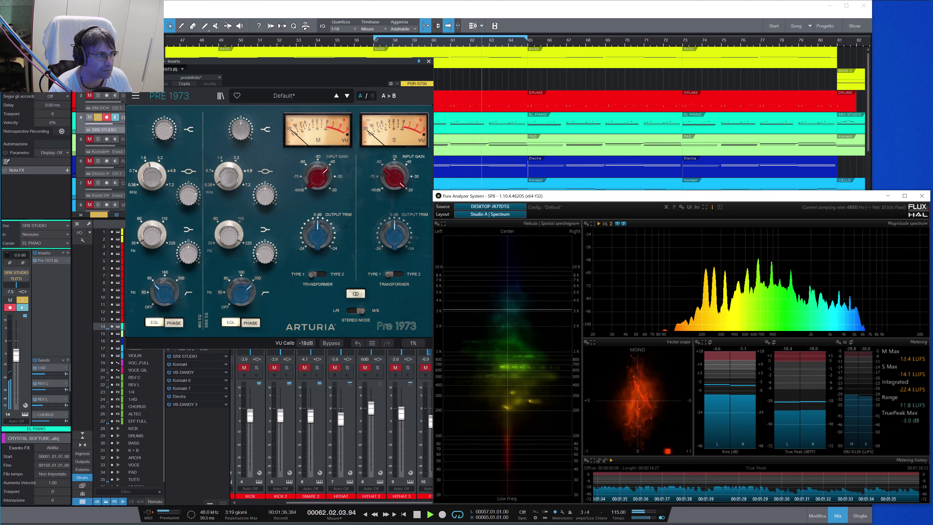
click(331, 343)
click(879, 202)
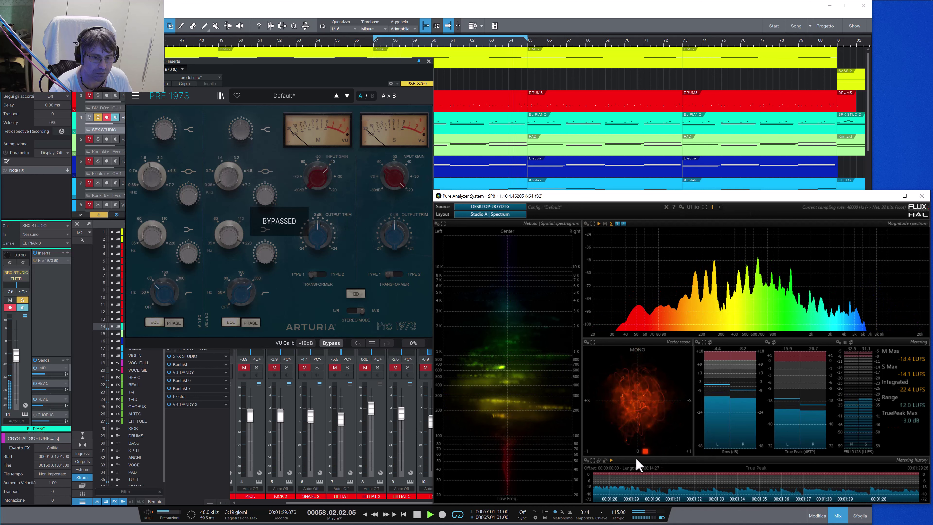
click(331, 343)
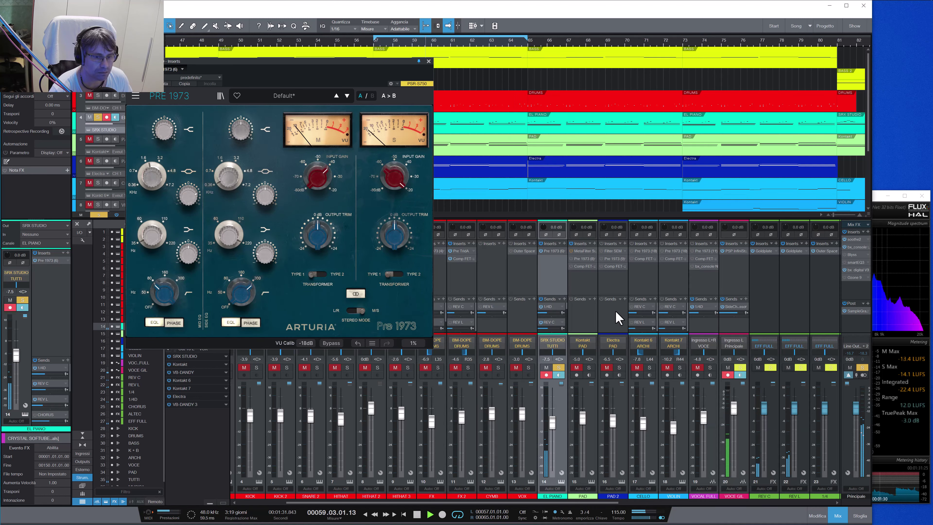
click(882, 202)
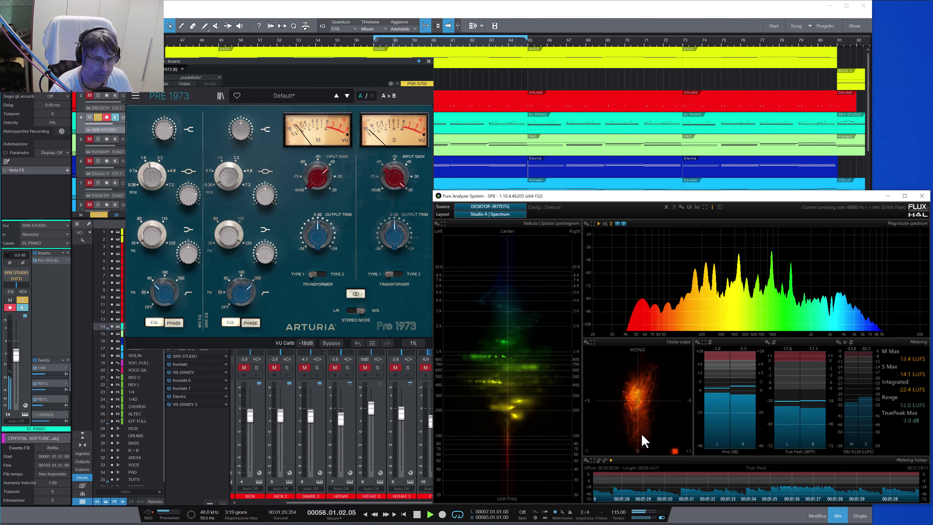
click(428, 61)
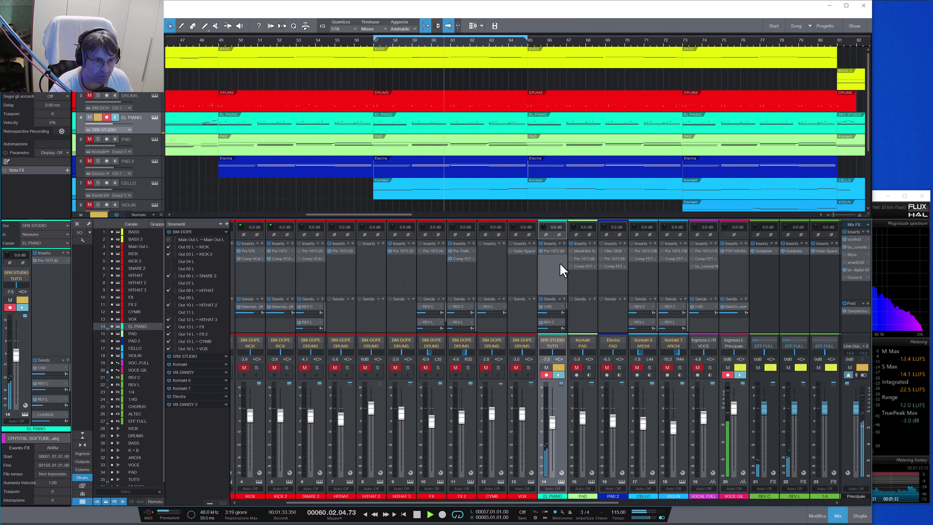
Step: Add Arturia's Comp FET-76 as a second insert on EL PIANO, and reposition its window so the header is accessible
click(564, 243)
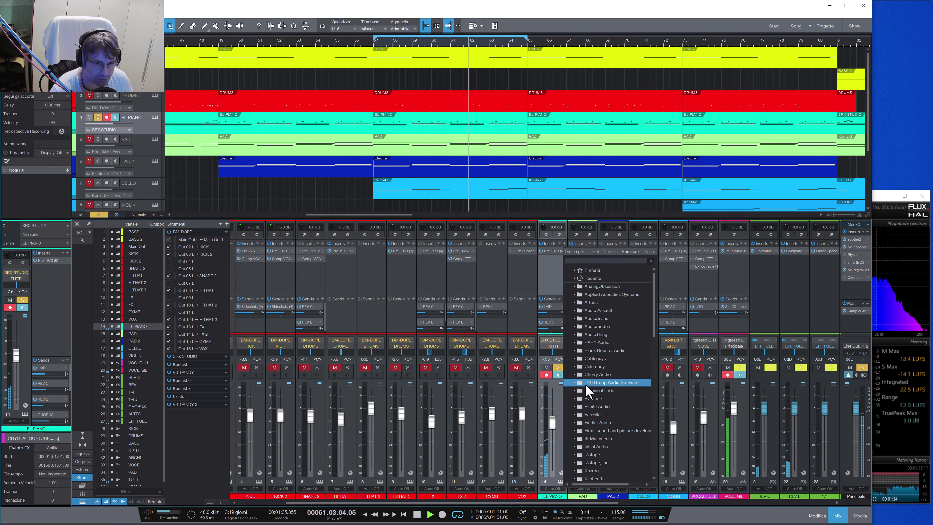
click(573, 303)
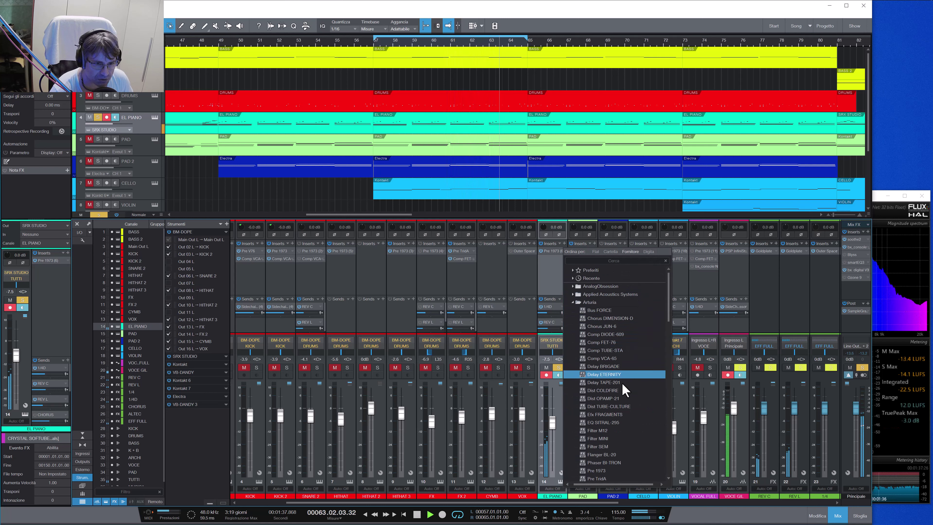
click(623, 343)
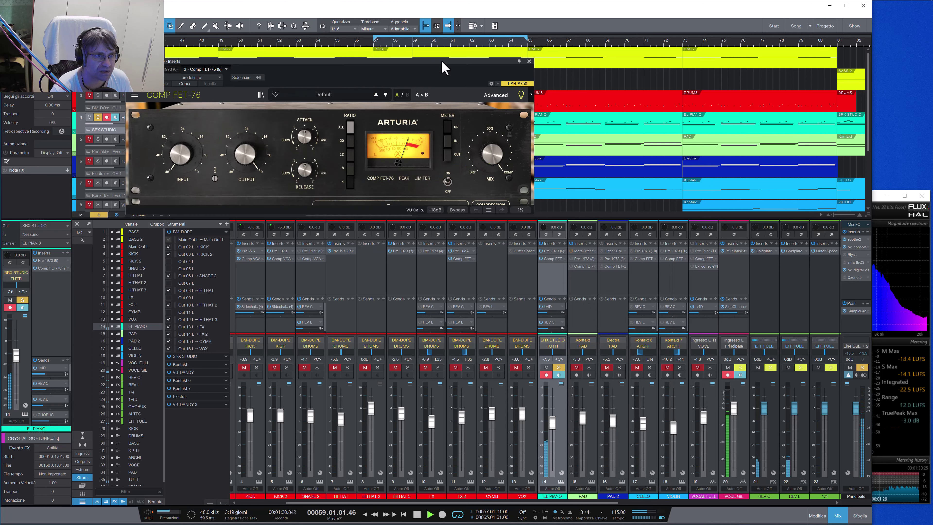
drag(444, 88, 438, 135)
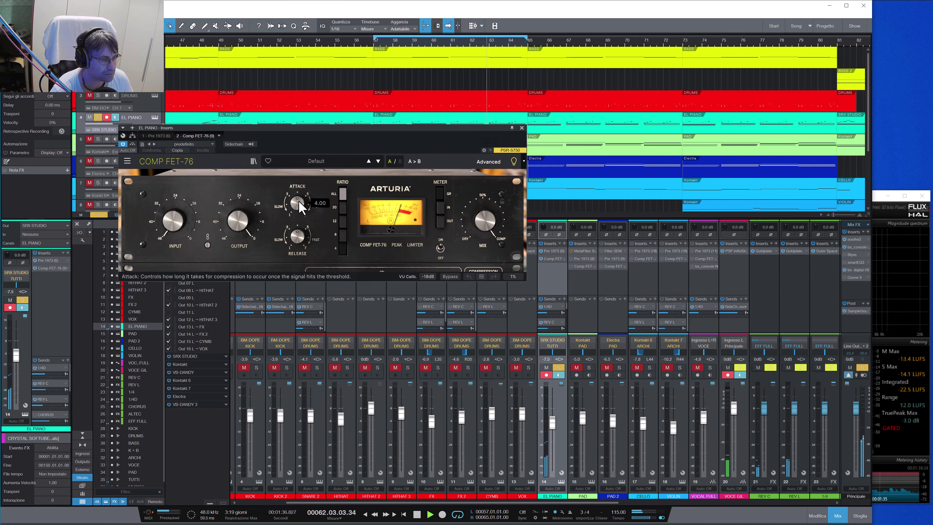
Step: Fine-tune the attack and release of EL PIANO's Comp FET-76, trying an attack of about 2.96
drag(298, 236, 298, 229)
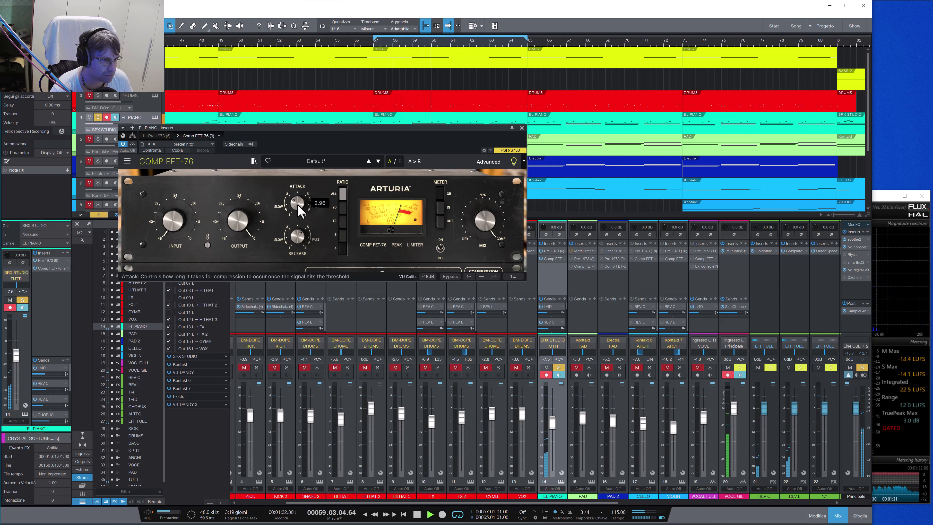
drag(297, 203, 287, 209)
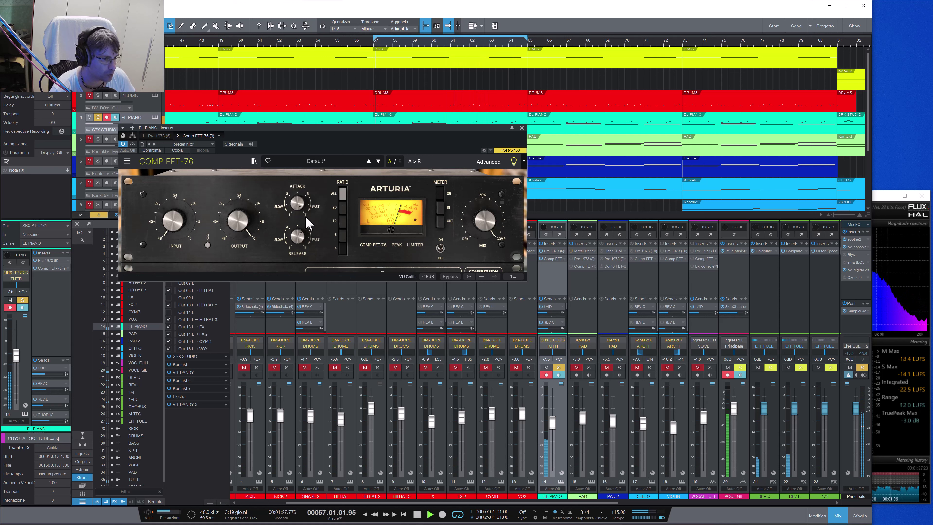
mouse_move(298, 205)
mouse_down()
mouse_move(298, 224)
mouse_move(299, 205)
mouse_up()
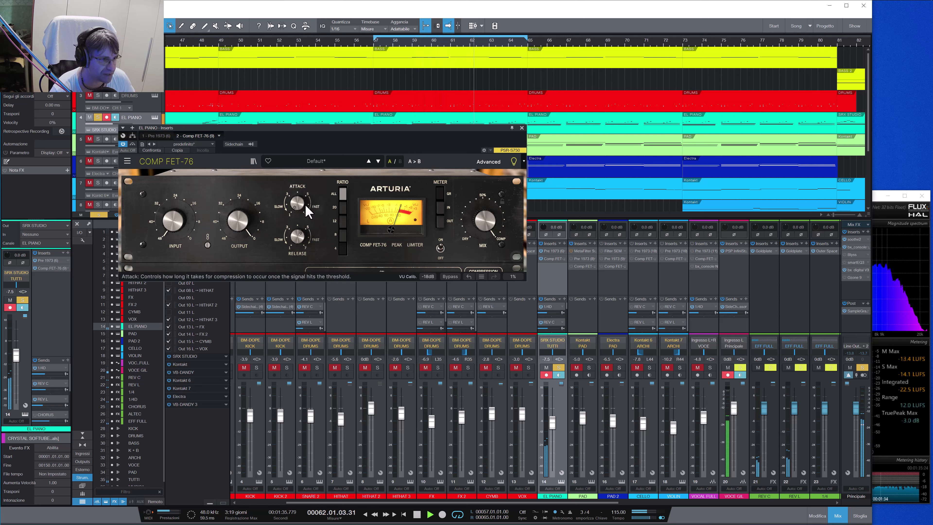
drag(298, 203, 293, 198)
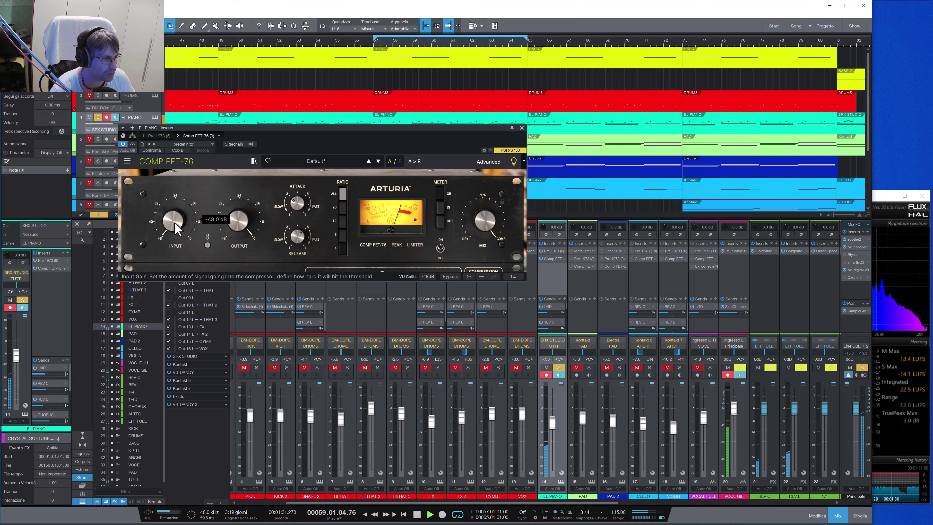
Step: Set the Comp FET-76's input gain to about -25.9 dB and its output gain to about -19.8 dB
drag(174, 221, 174, 216)
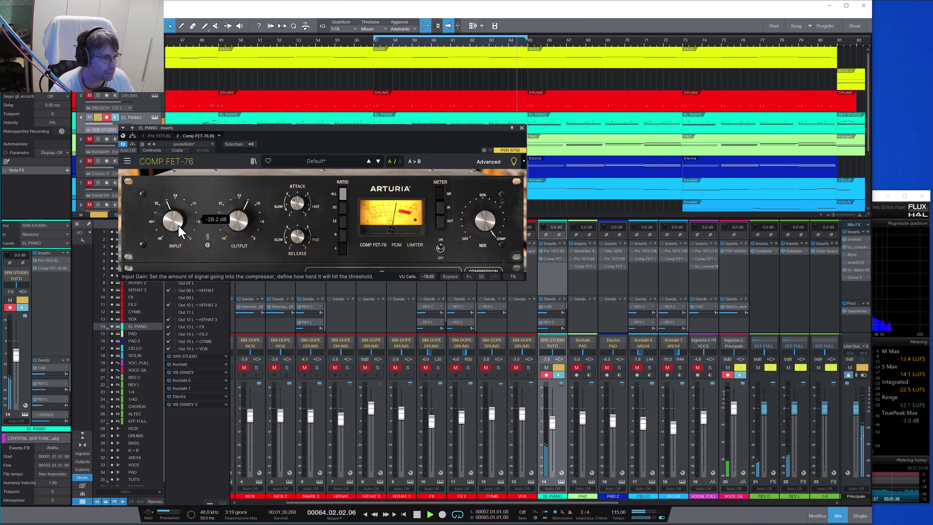
mouse_move(242, 223)
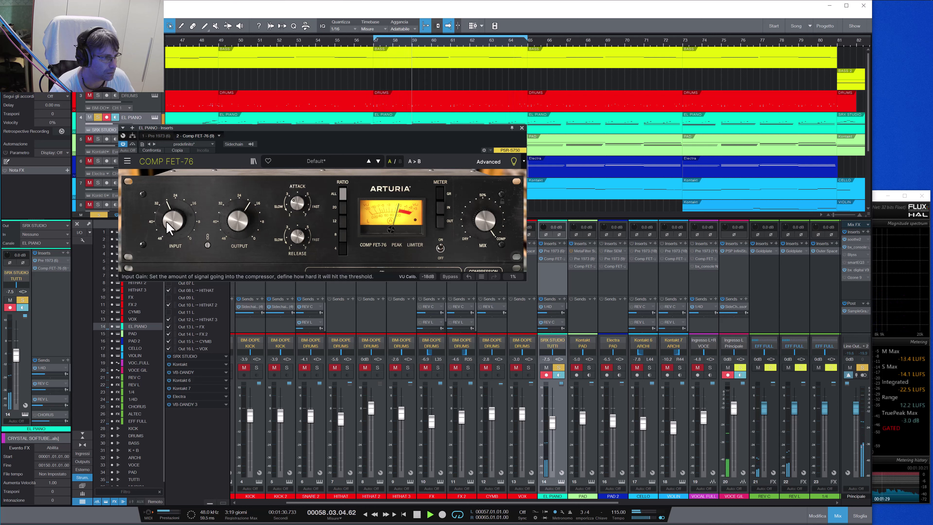
mouse_move(175, 232)
drag(173, 232, 174, 231)
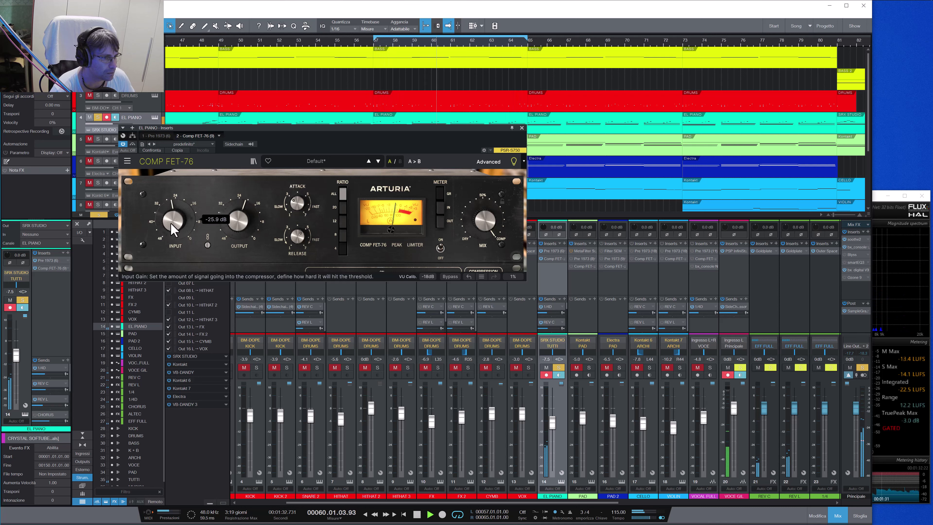
drag(239, 222, 239, 229)
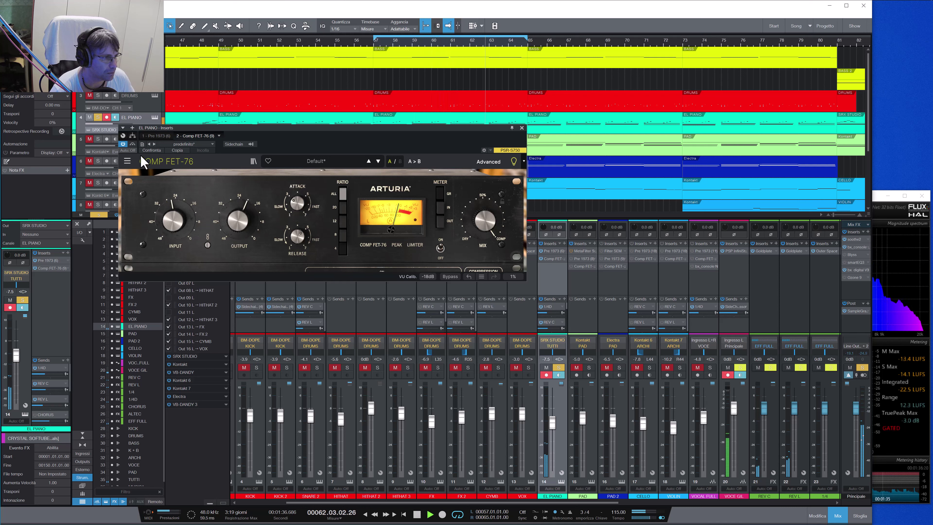
Step: Compare the Comp FET-76 on EL PIANO with bypass, and raise its output gain slightly to match the levels
click(132, 144)
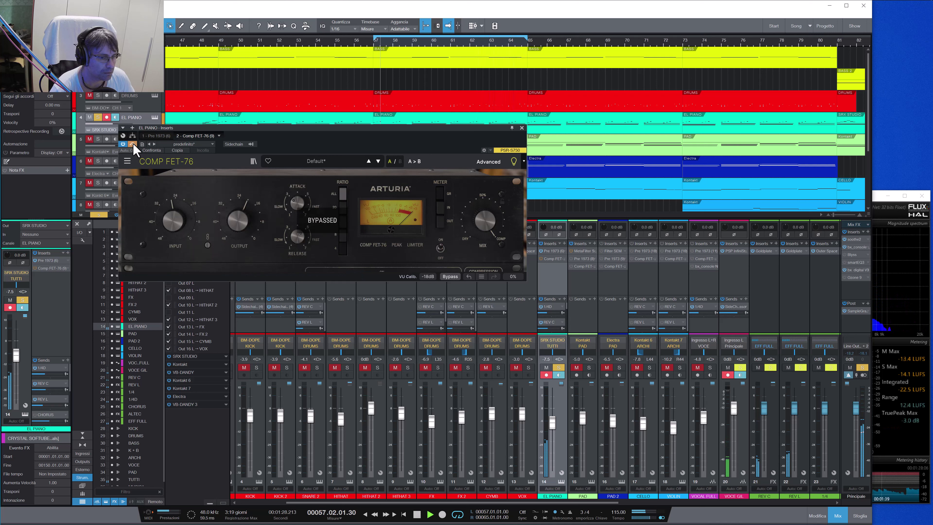
click(133, 144)
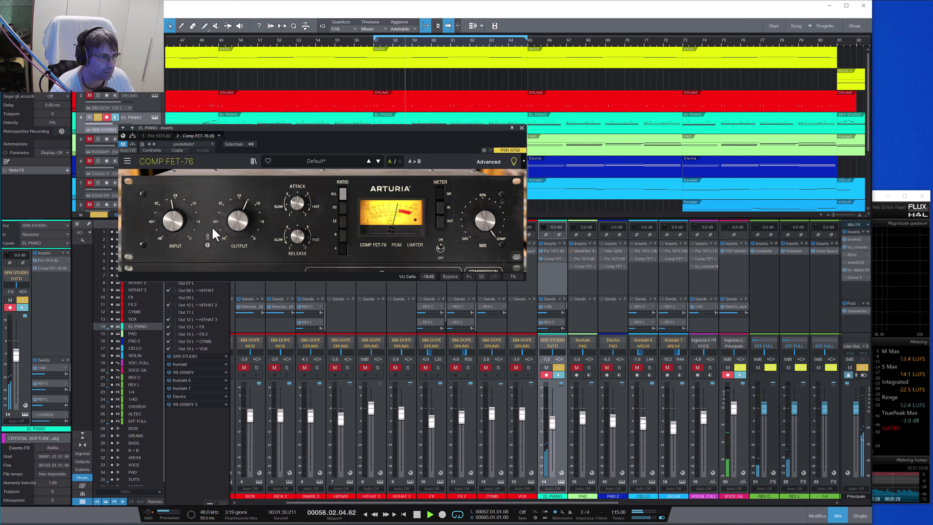
mouse_move(230, 237)
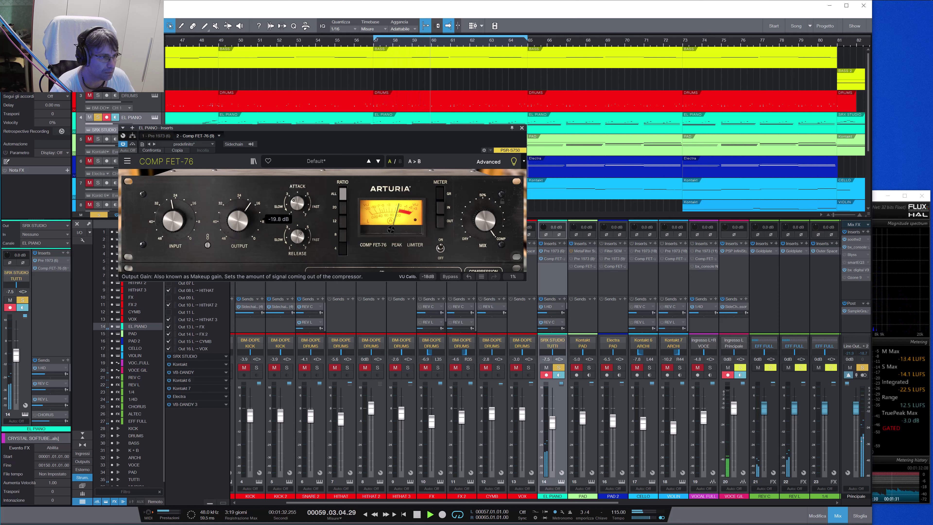
drag(238, 220, 238, 212)
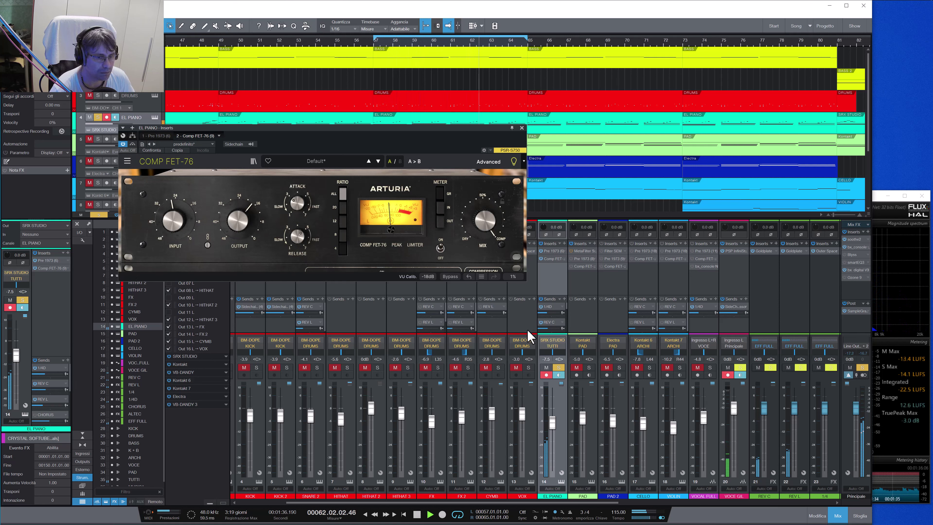
Step: Unsolo EL PIANO and close its Comp FET-76 window, then select and solo the PAD channel
click(558, 367)
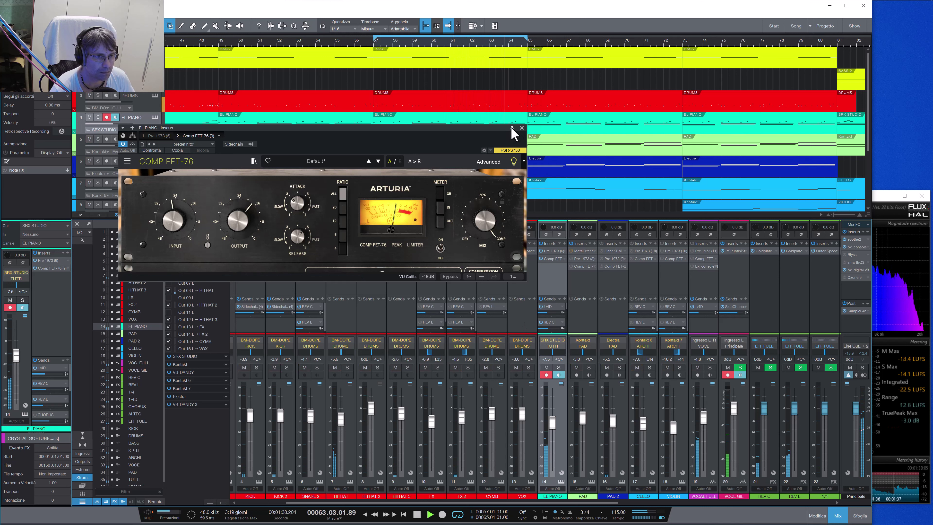
click(521, 128)
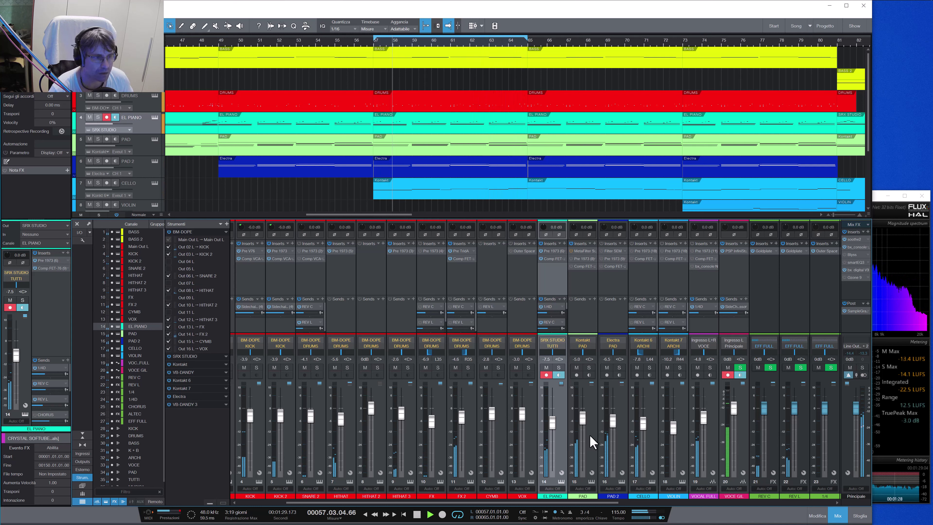
click(597, 433)
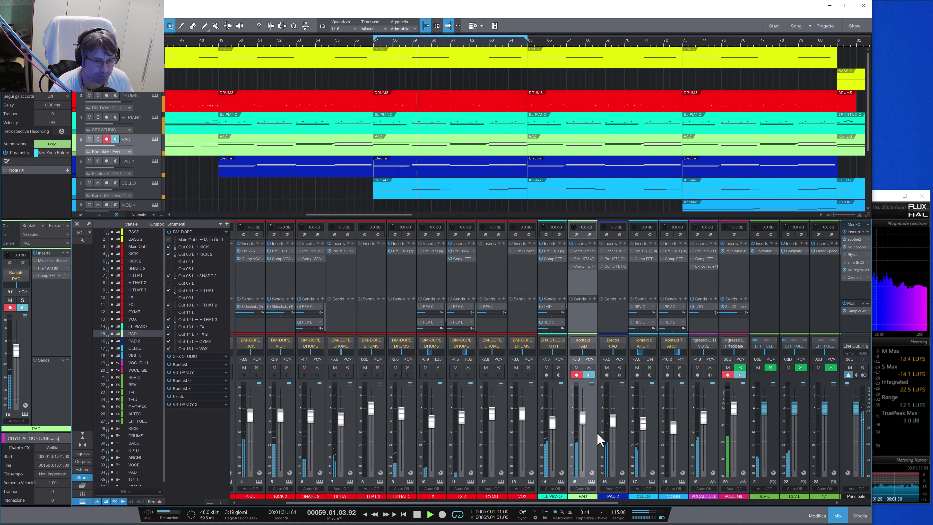
click(589, 367)
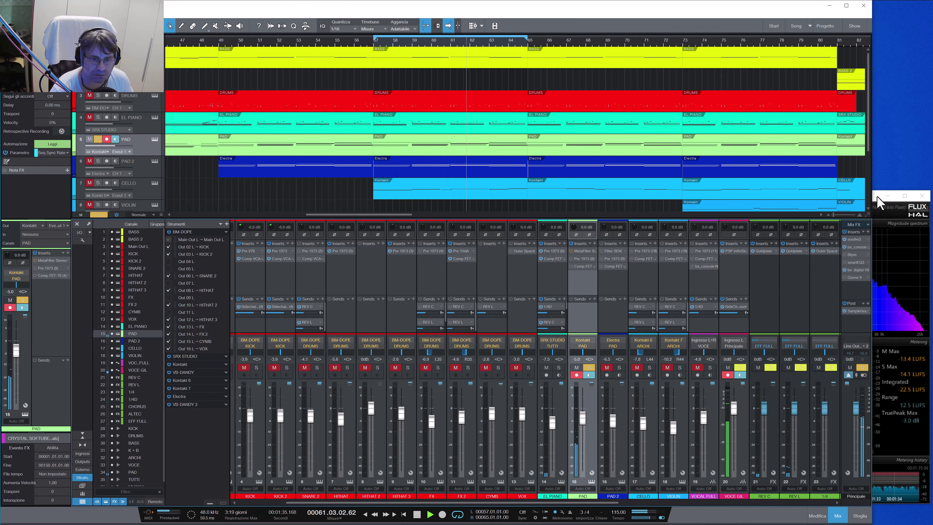
Step: Check the soloed PAD's spectrum in Pure Analyzer, and switch on and review the Filter SEM insert on PAD 2
drag(877, 201, 439, 202)
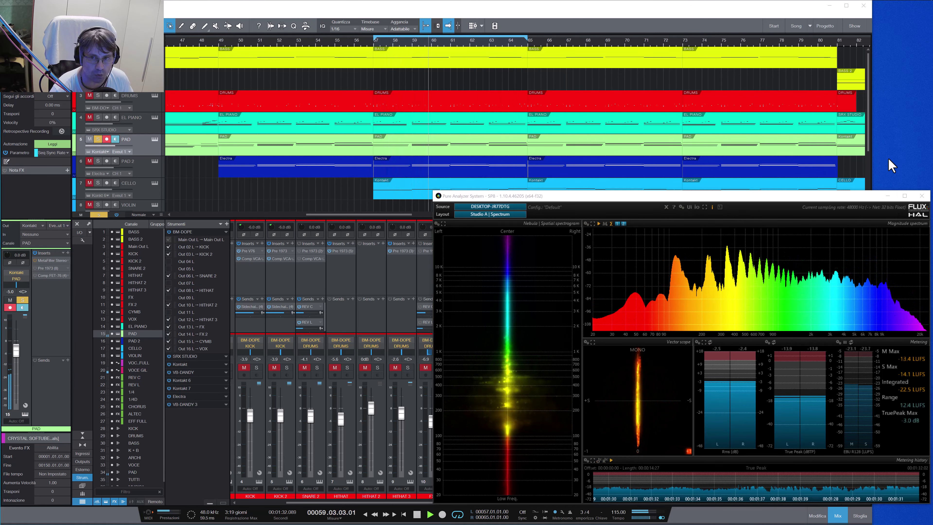
click(811, 158)
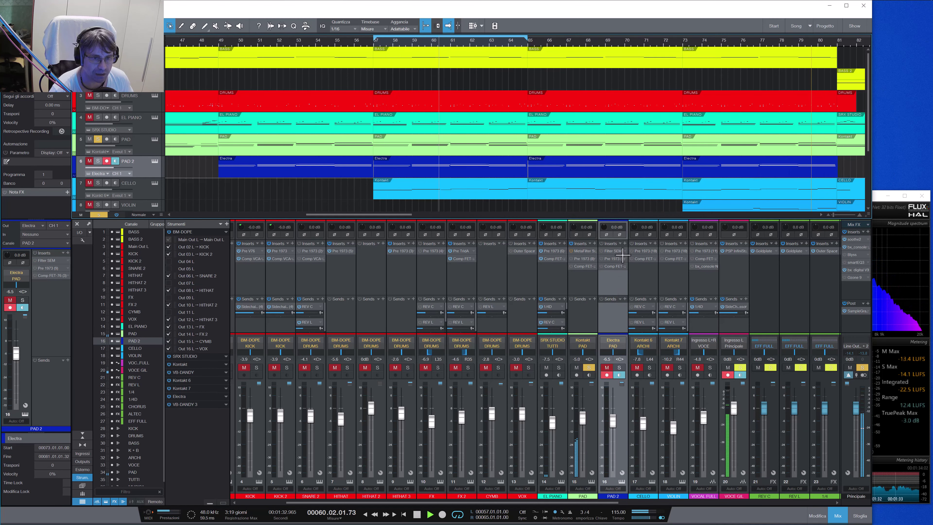
click(613, 251)
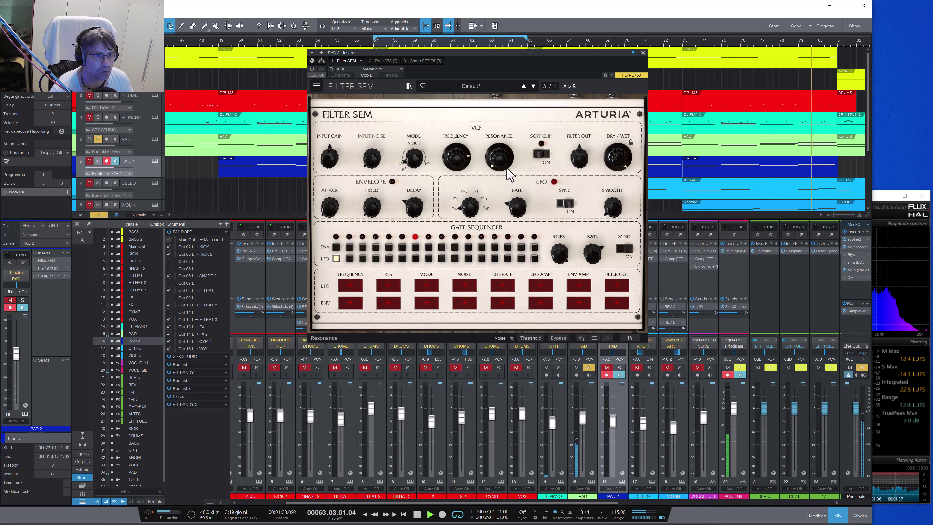
drag(500, 56, 430, 71)
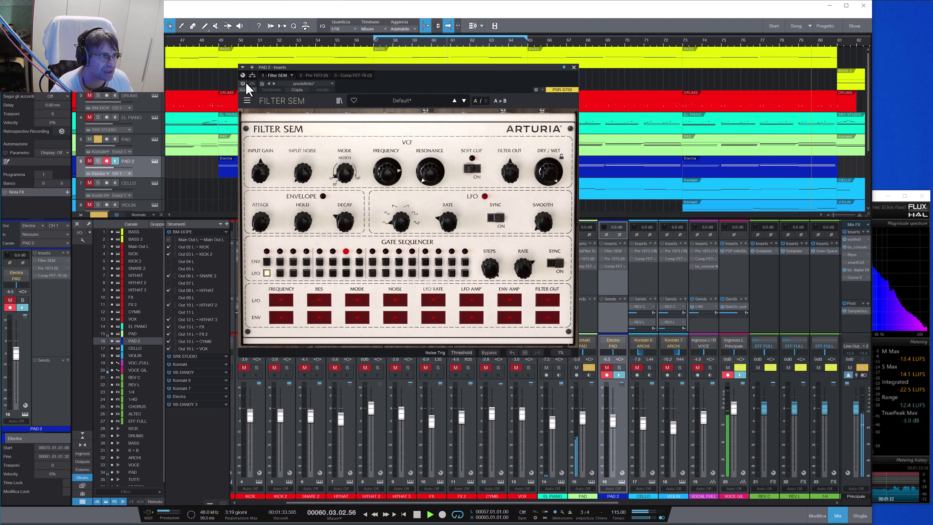
mouse_move(392, 181)
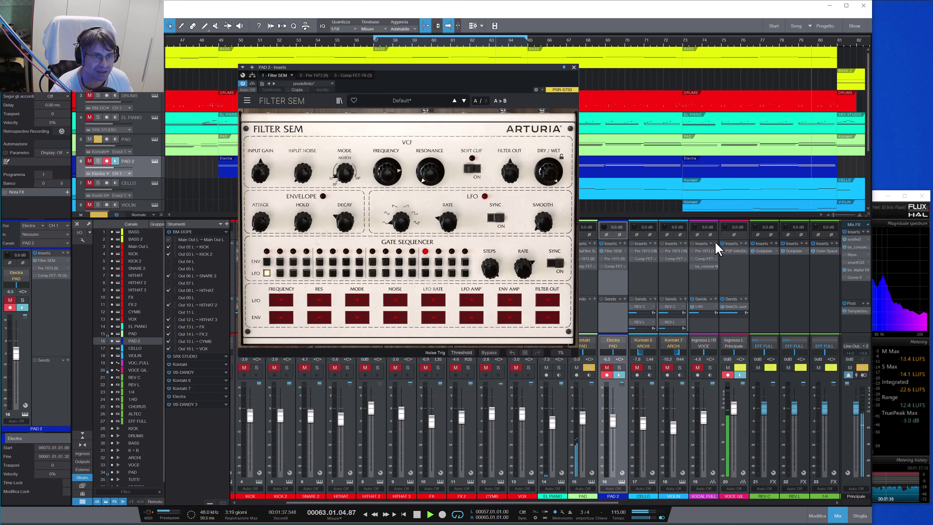
click(573, 68)
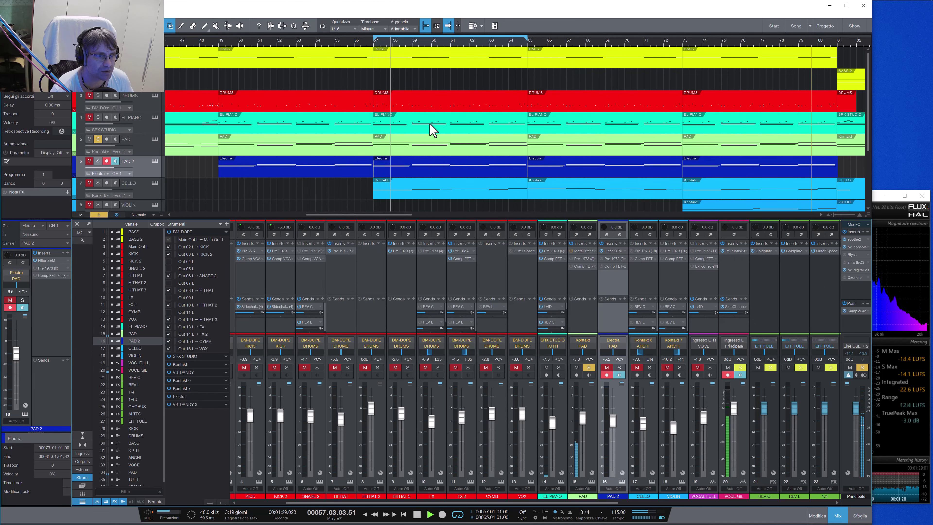
Step: Open the Pre 1973 insert on PAD 2, review its mid/side EQ settings and close its window
click(613, 258)
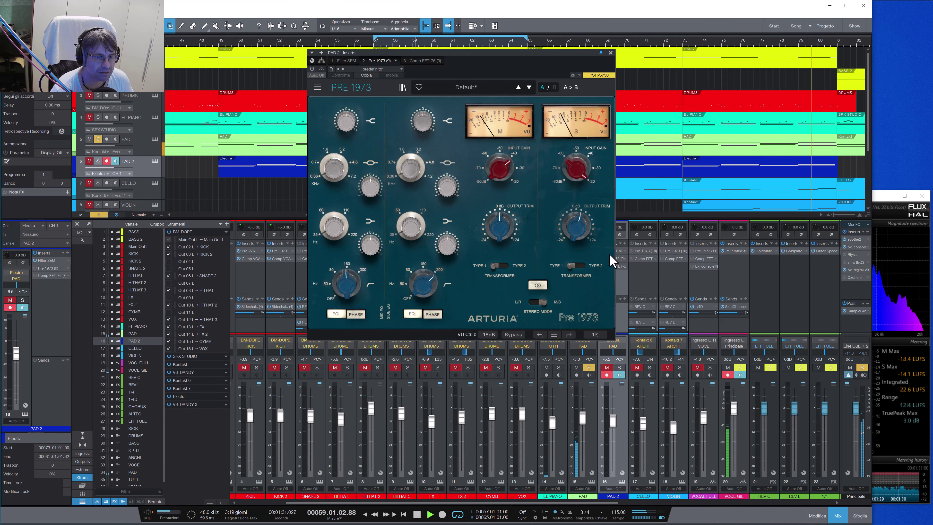
drag(445, 61, 326, 62)
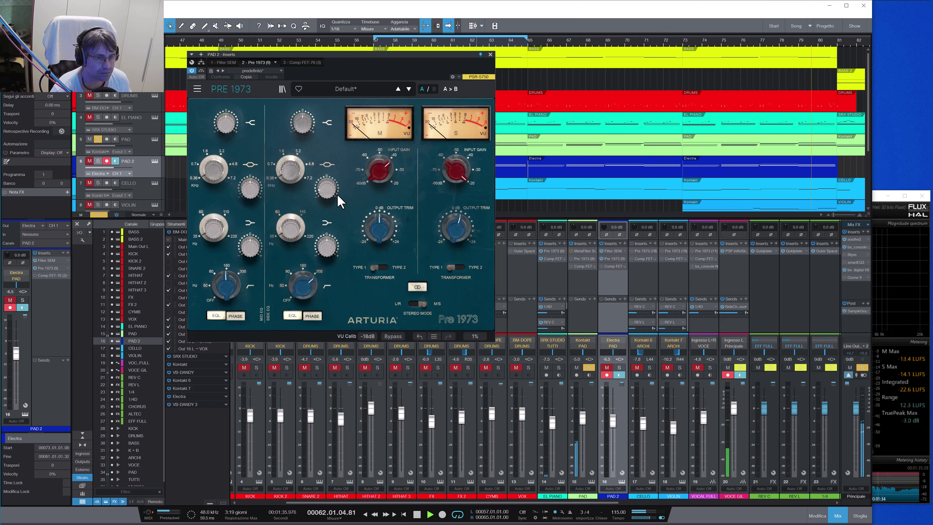
mouse_move(338, 201)
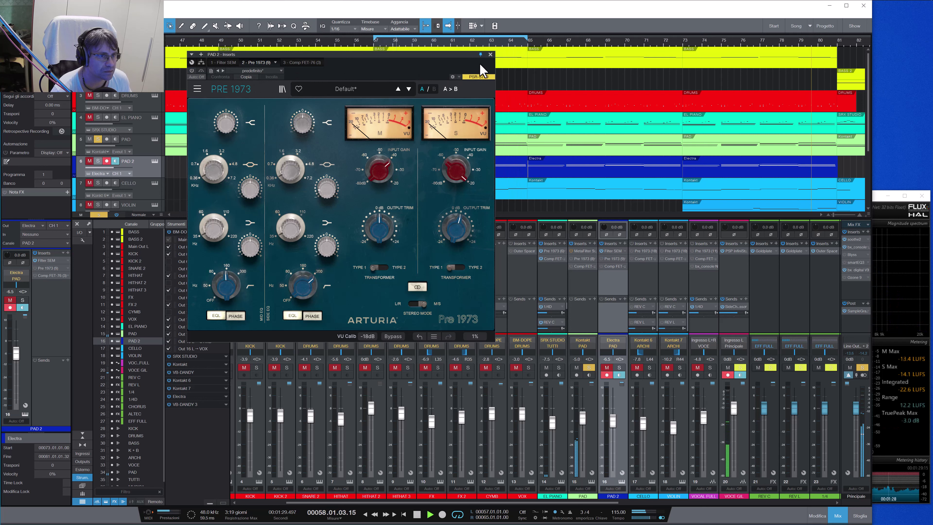
click(490, 54)
Step: Open and switch on the Pre 1973 on PAD, and review its mid low-cut, low-shelf, presence and high-shelf settings
click(588, 295)
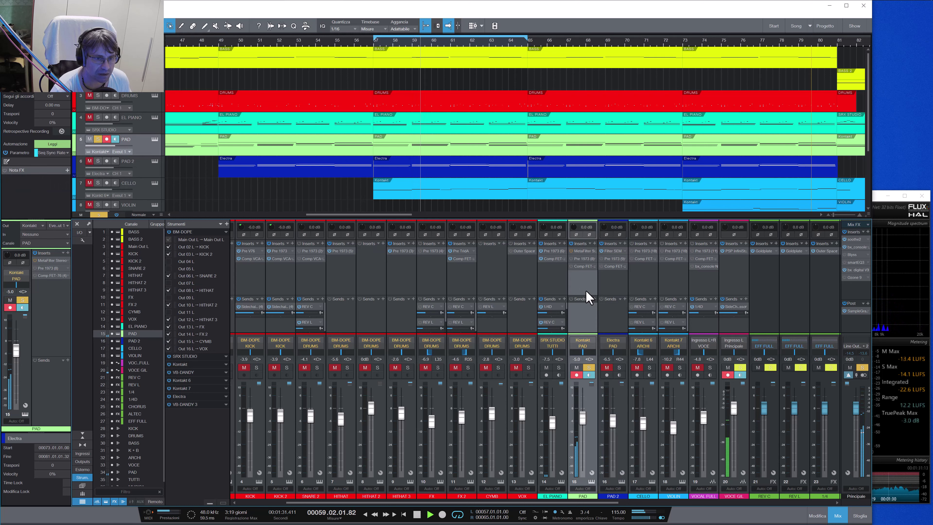
double_click(586, 259)
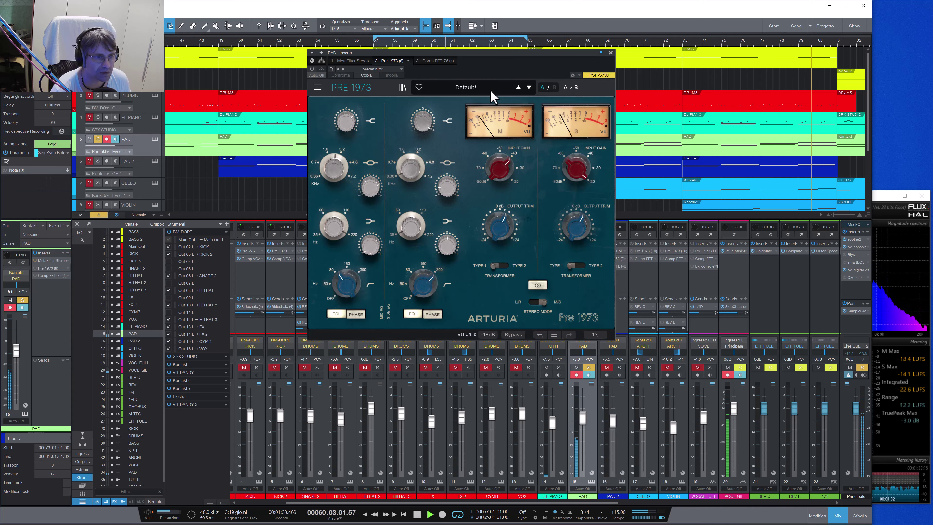
drag(473, 61, 332, 68)
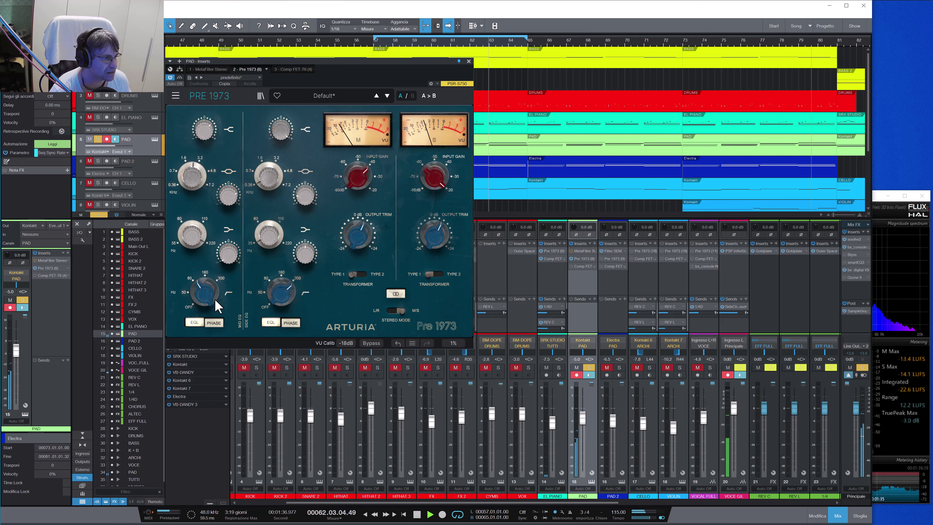
mouse_move(202, 303)
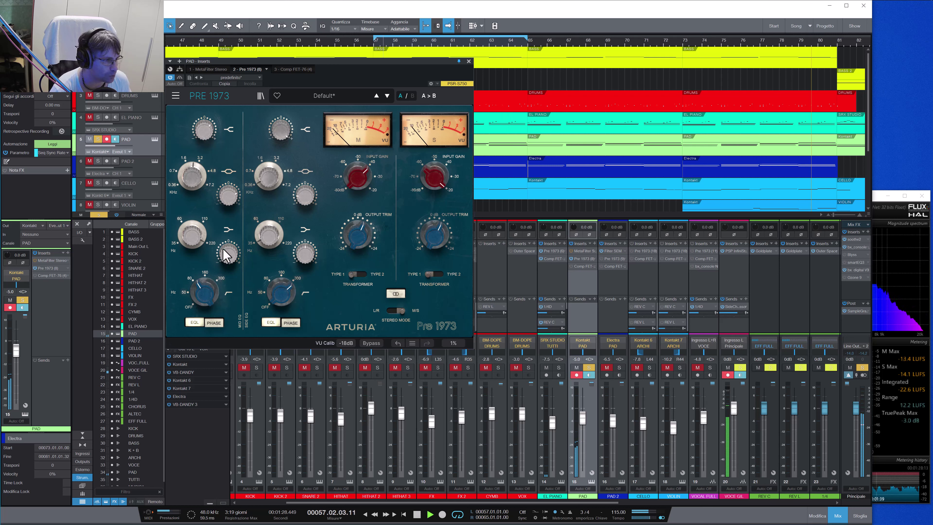
mouse_move(234, 259)
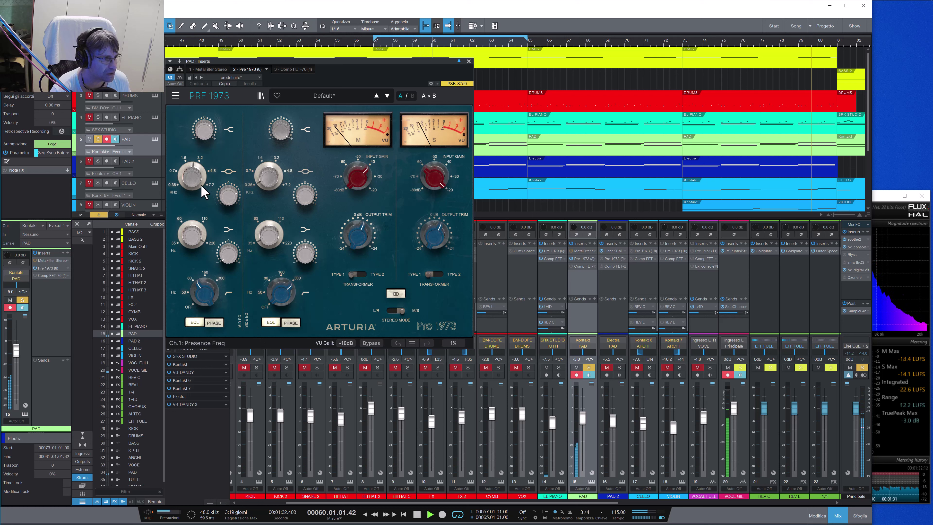
mouse_move(193, 162)
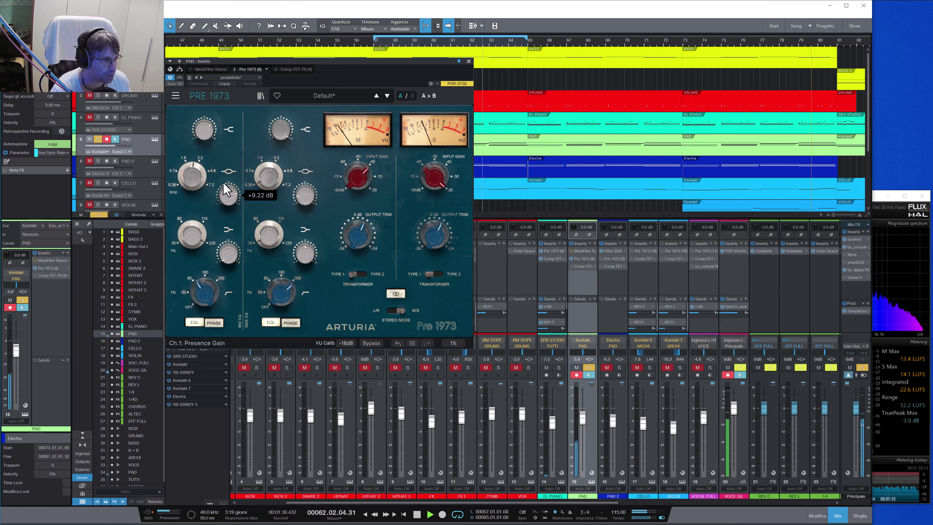
mouse_move(208, 139)
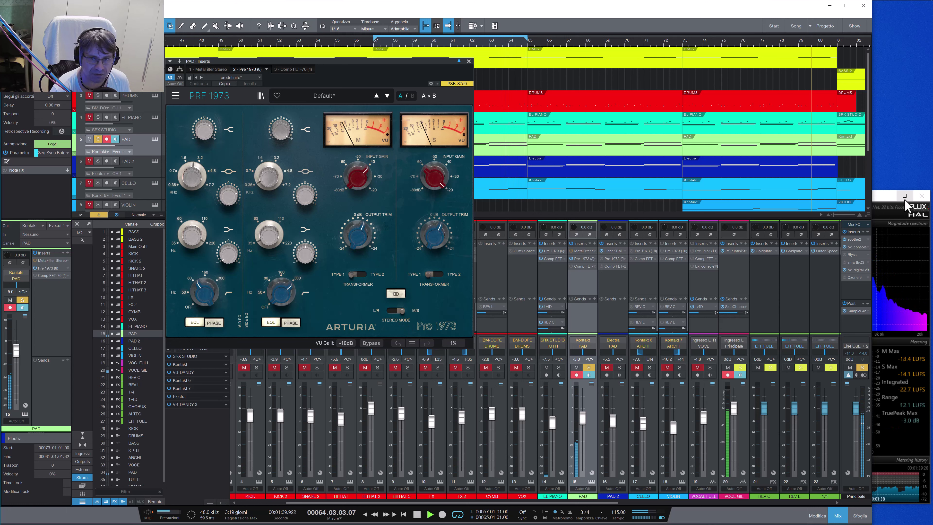
Step: Compare PAD's spectrum and stereo image in Pure Analyzer with the Pre 1973 active and bypassed
click(878, 203)
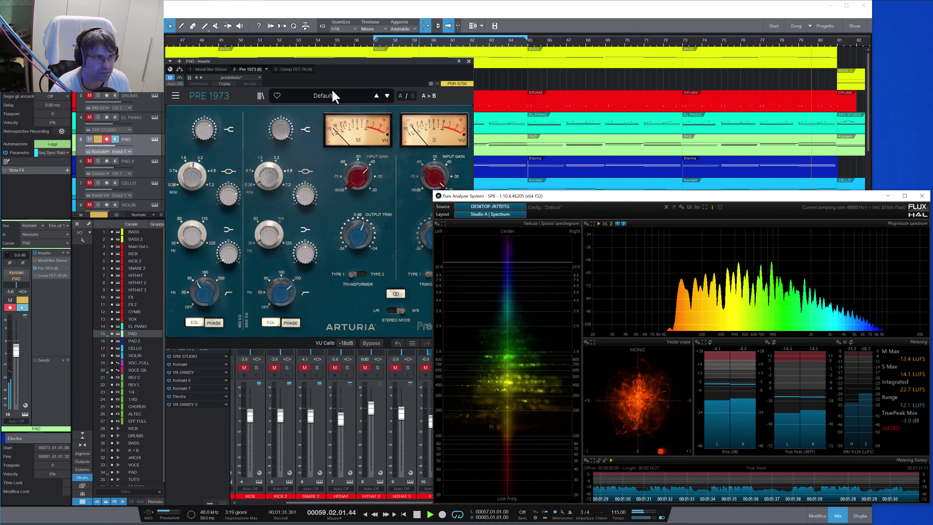
drag(323, 62, 237, 69)
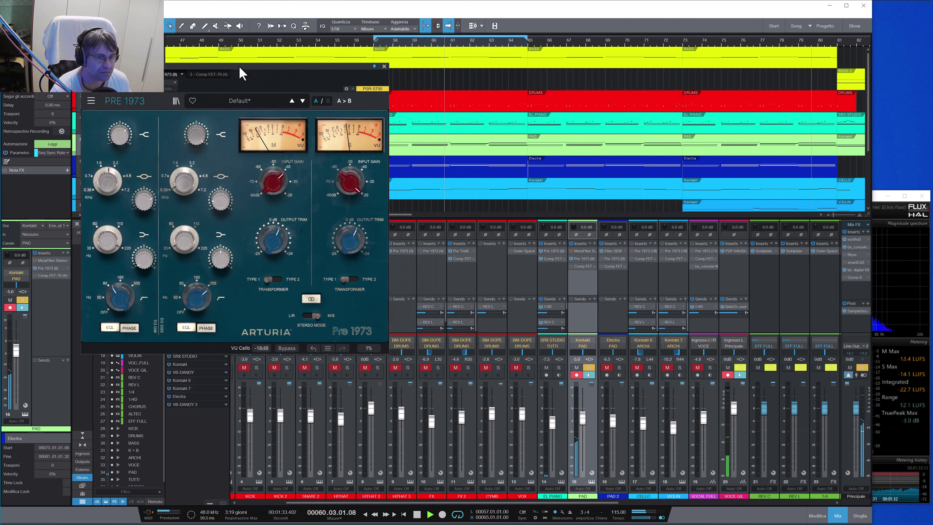
click(875, 203)
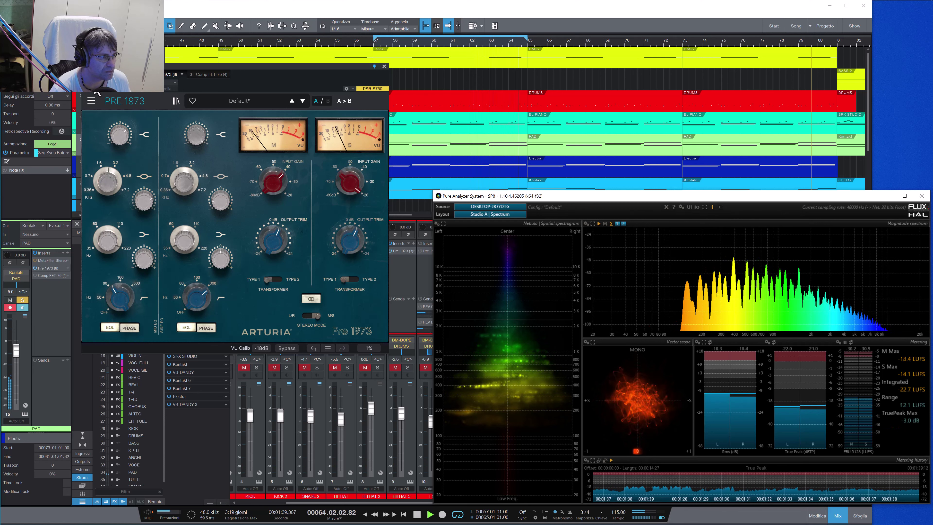
click(286, 348)
click(876, 206)
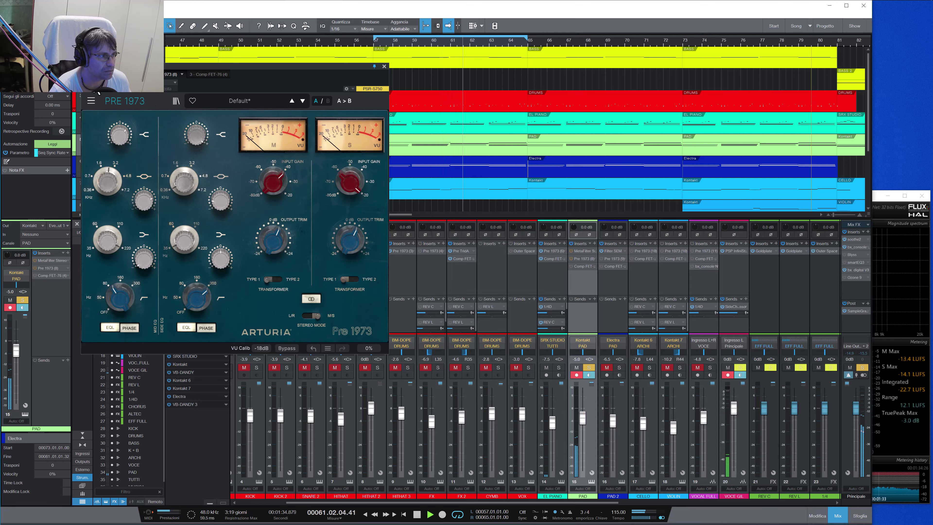
key(alt+Tab)
click(880, 203)
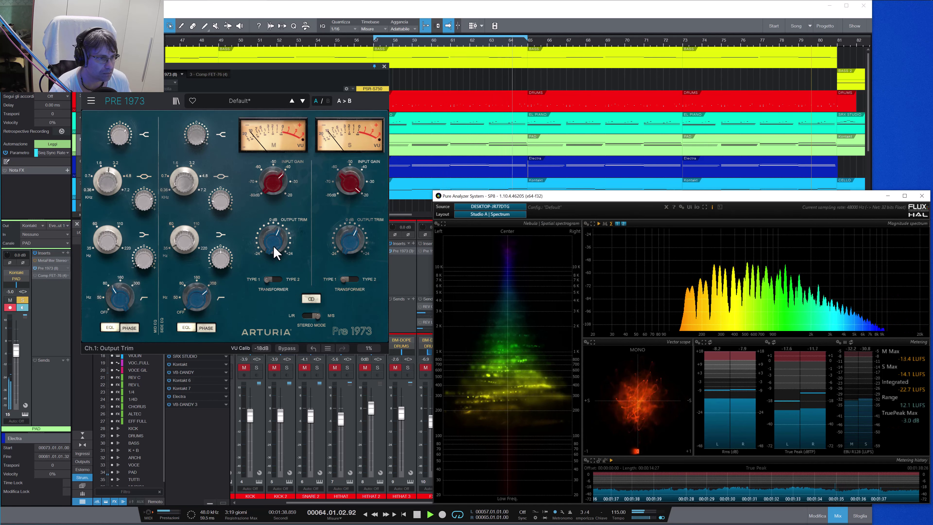
Step: Set the side low-shelf gain of PAD's Pre 1973 to -12.2 dB, check the result in Pure Analyzer and close the plugin
mouse_move(357, 238)
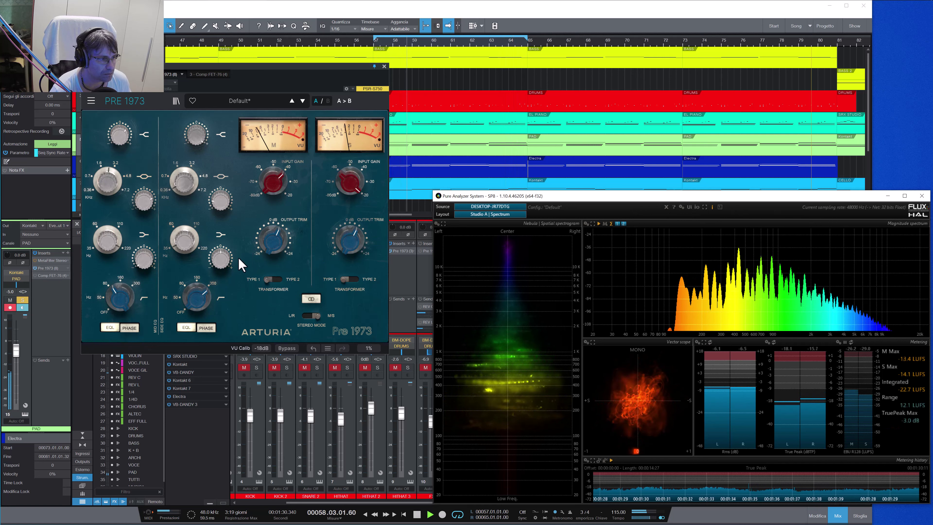
click(191, 248)
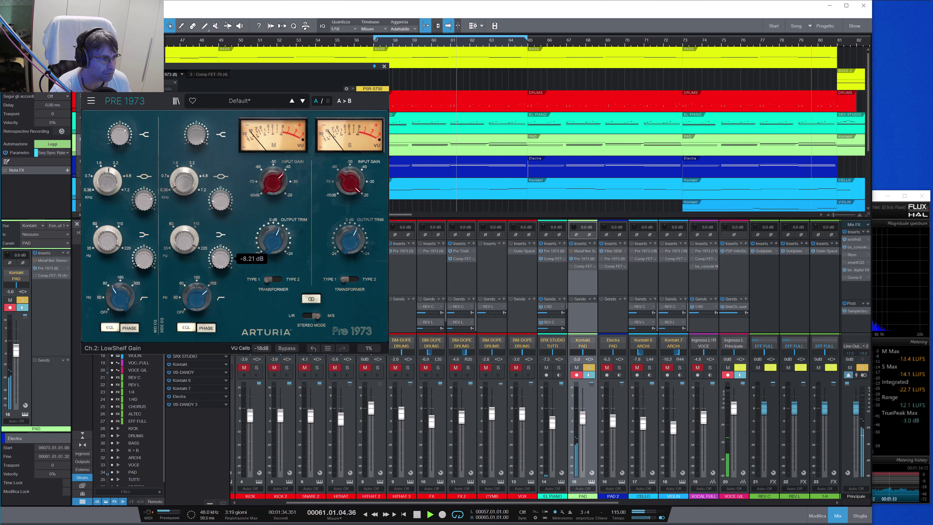
click(881, 205)
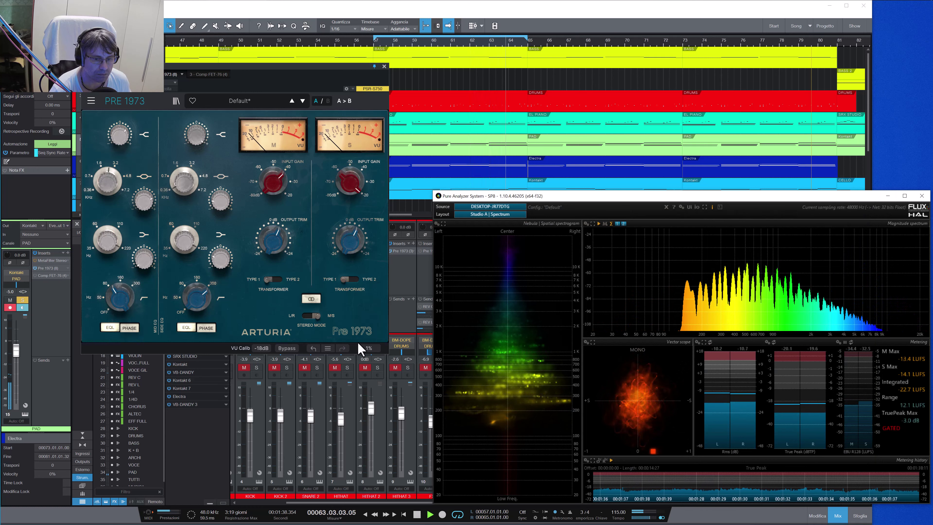
click(231, 263)
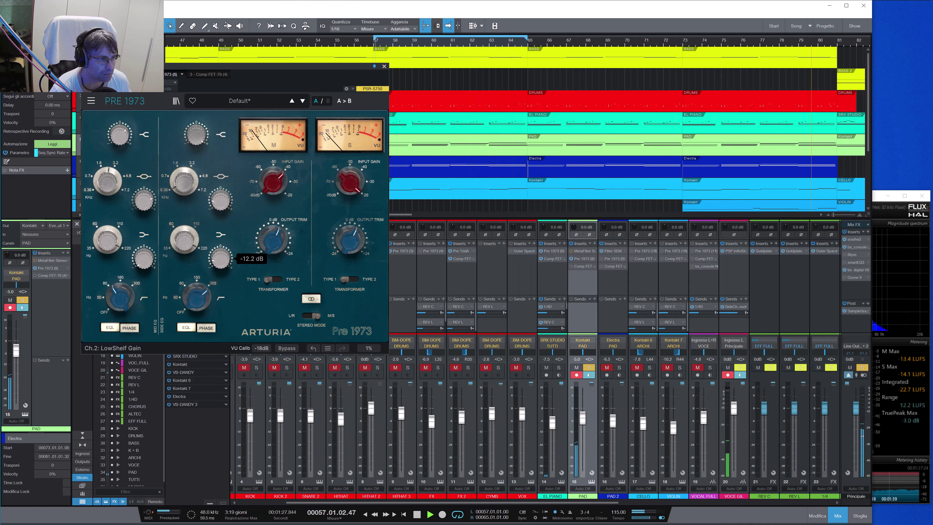
click(891, 202)
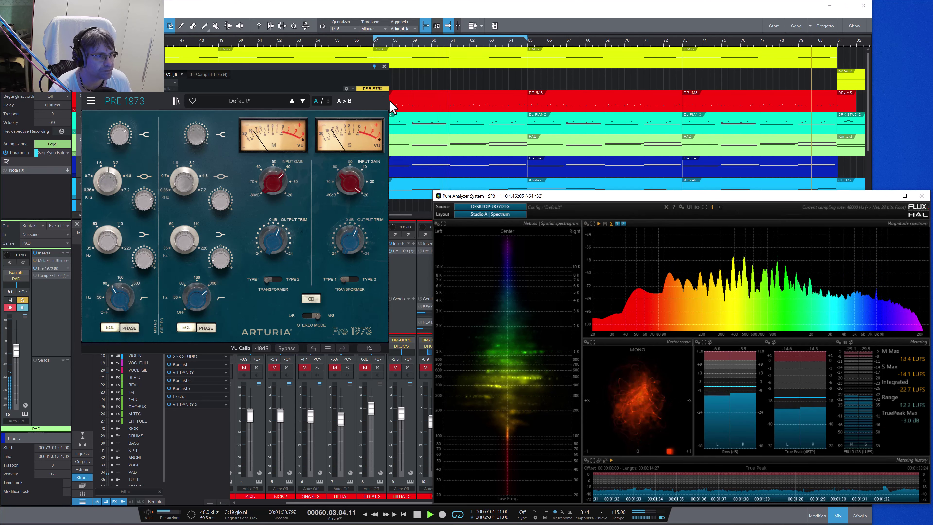
click(387, 73)
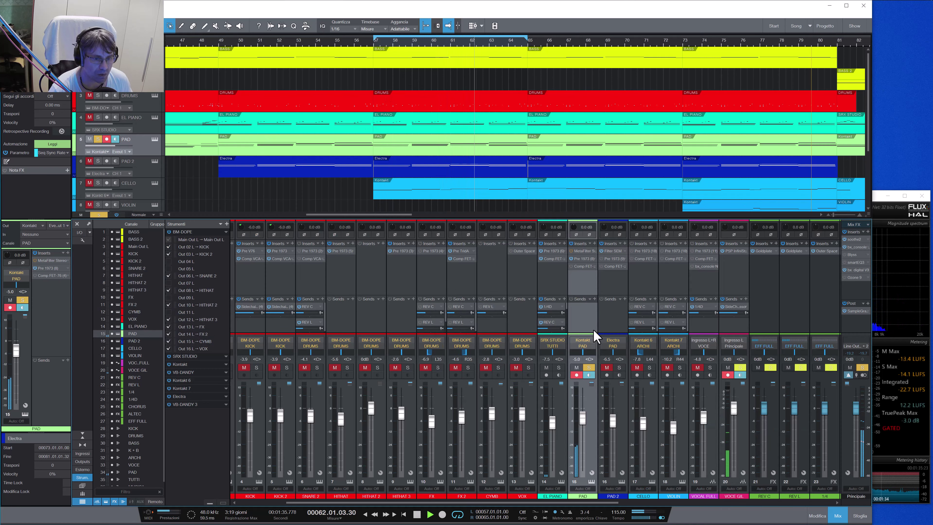
Step: Open the Comp FET-76 on PAD and solo the first BASS channel together with PAD
click(582, 266)
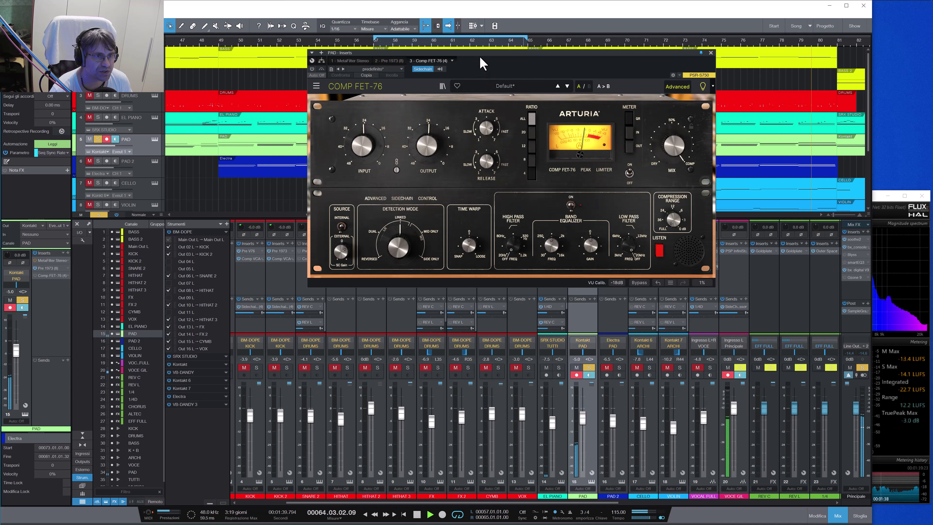
drag(457, 53, 311, 73)
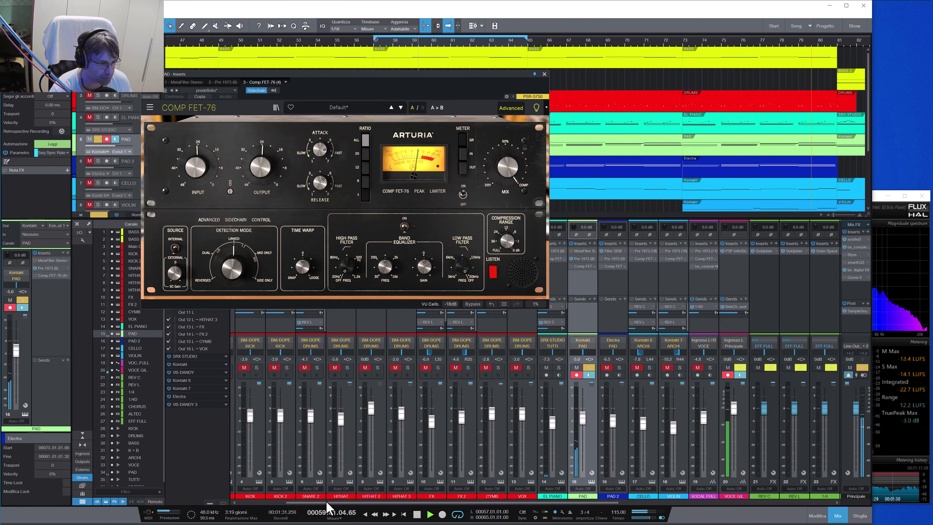
drag(327, 502, 265, 503)
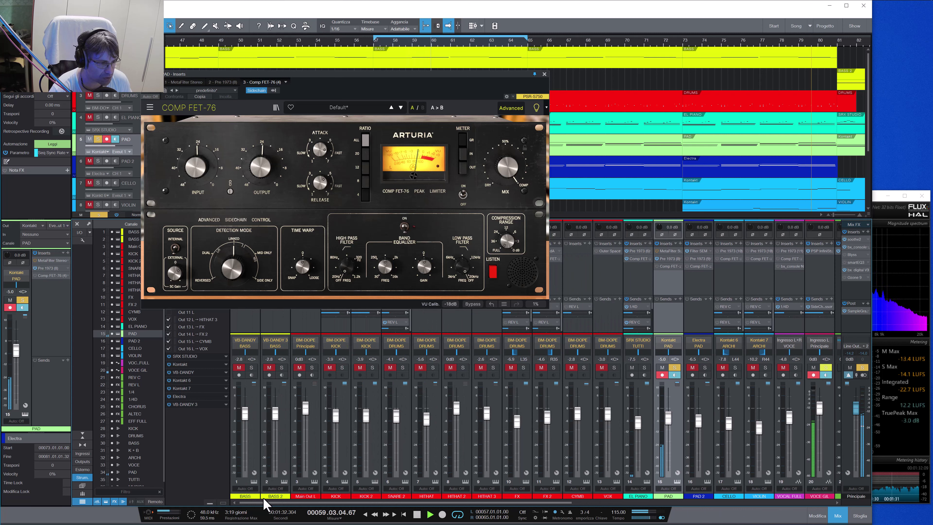
click(251, 367)
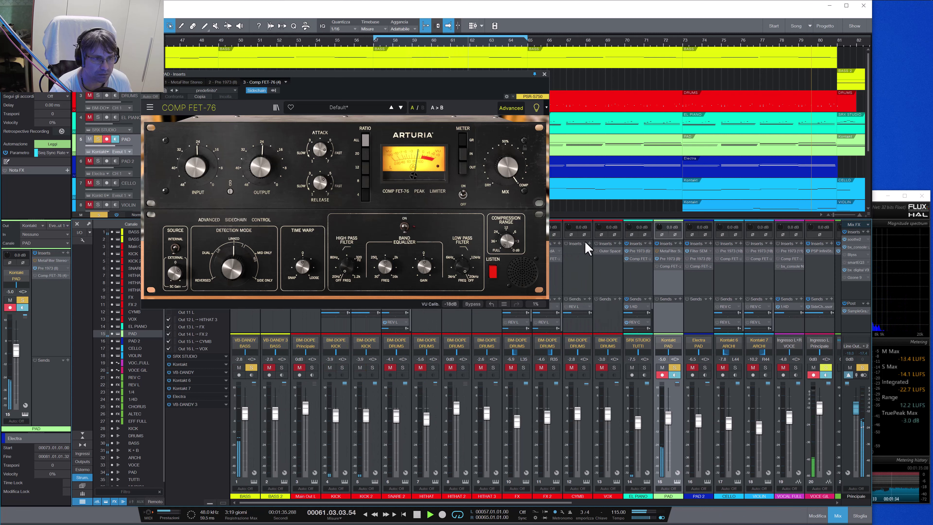
drag(445, 77, 350, 73)
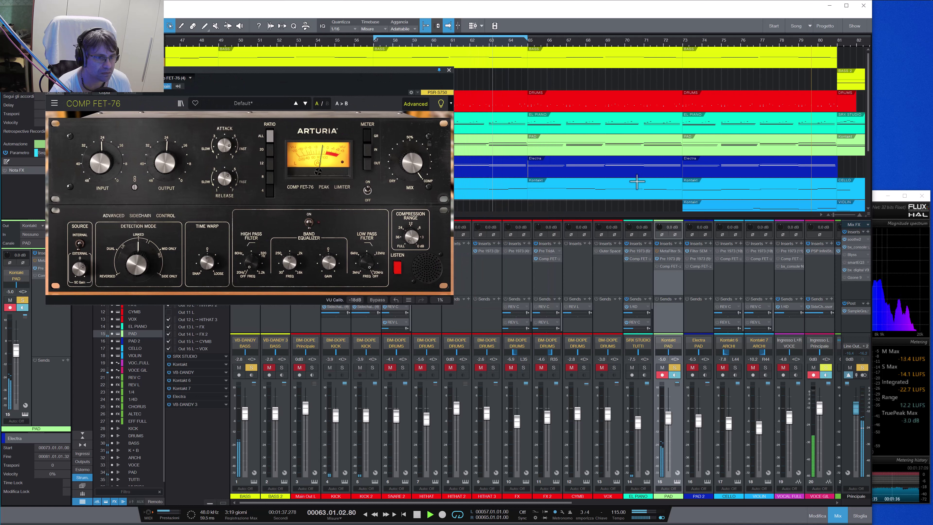
Step: Reopen the Pre 1973 on PAD, move its window clear and set the mid low-shelf gain to -18.0 dB
click(668, 259)
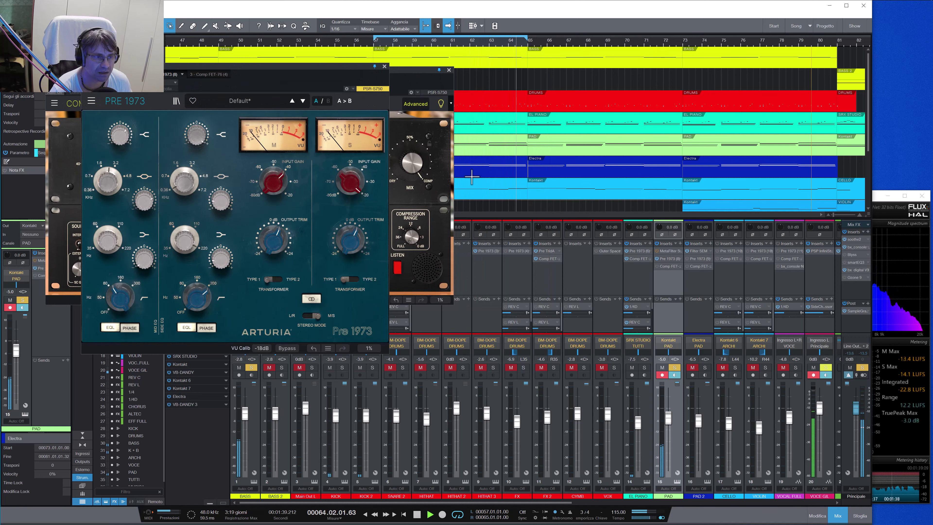
drag(345, 68, 487, 148)
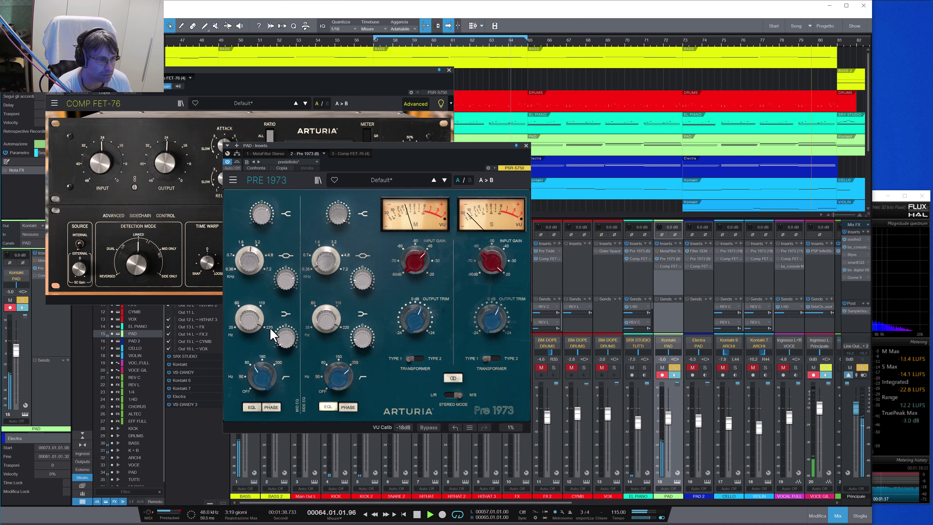
mouse_move(288, 340)
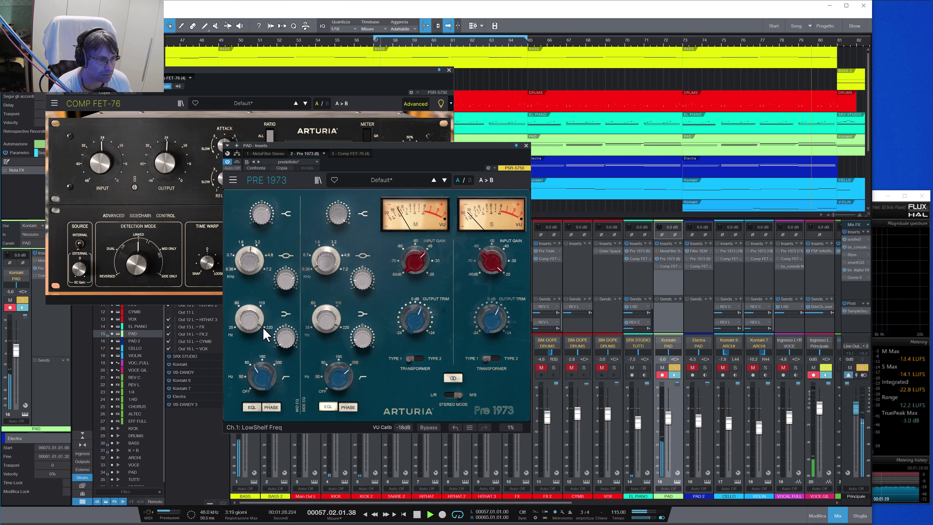
drag(287, 348, 287, 329)
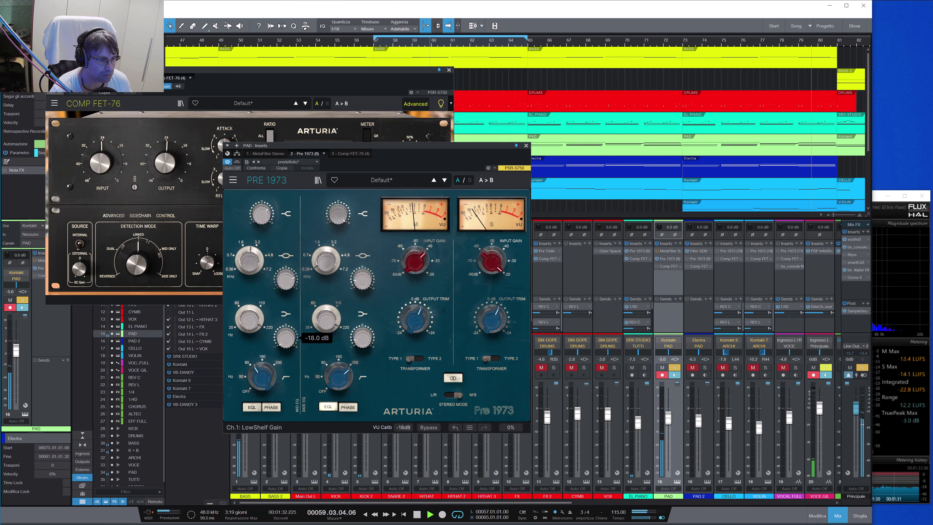
Step: Compare PAD with the Pre 1973's mid EQ switched off and on, and close the plugin
click(253, 408)
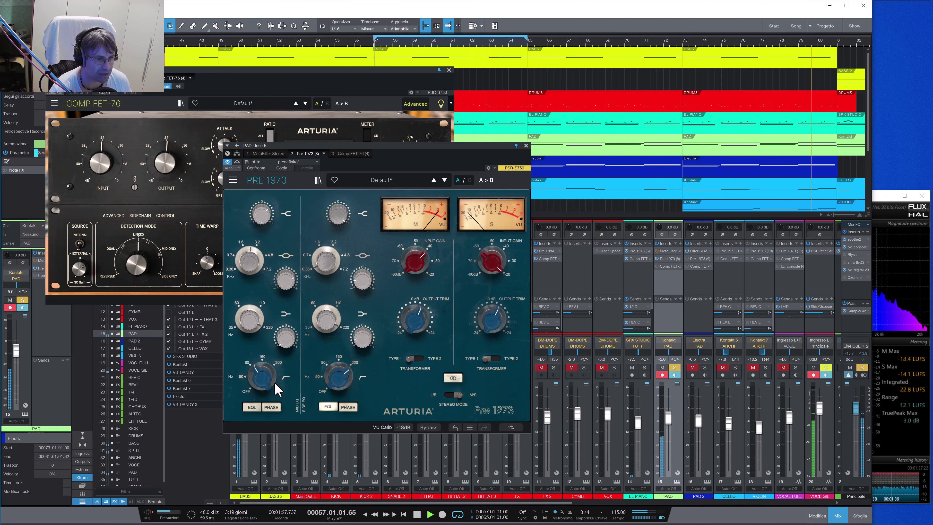
click(252, 407)
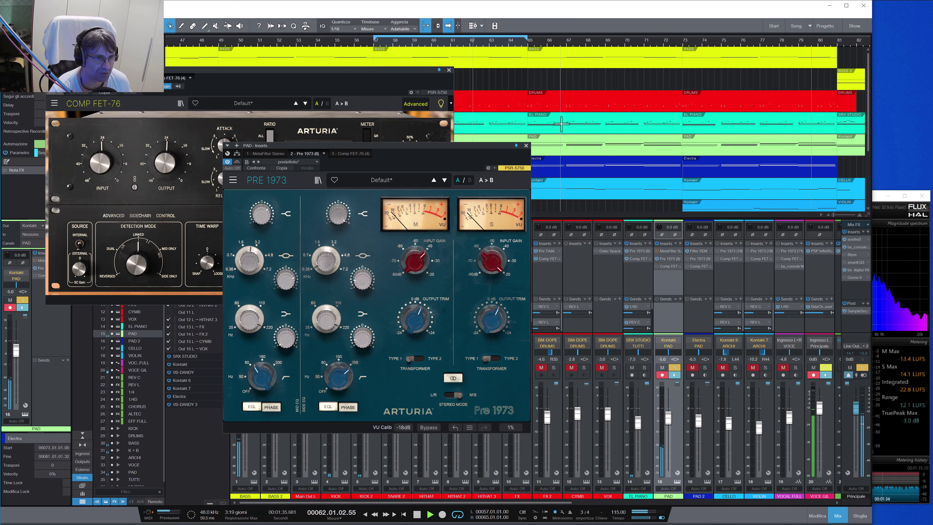
click(526, 146)
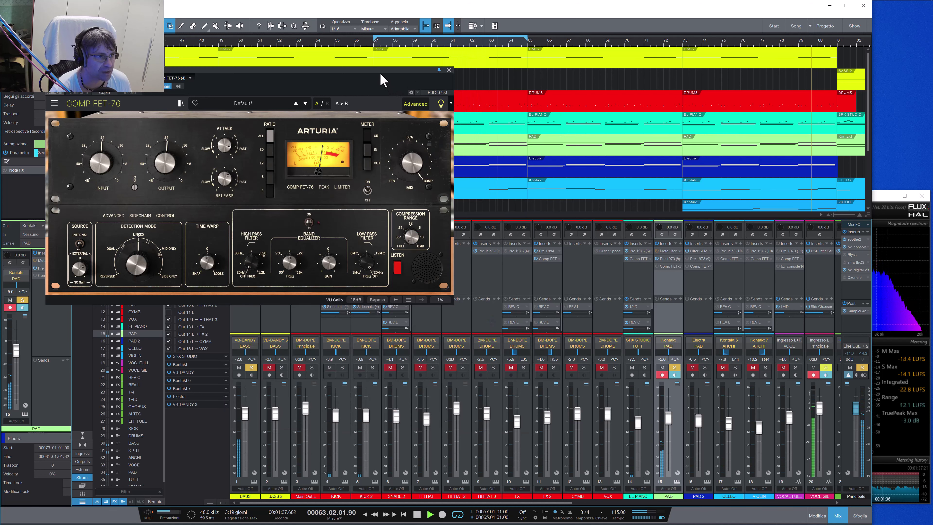
Step: Bring PAD's Comp FET-76 fully into view and examine its sidechain source list and advanced sidechain controls
drag(383, 80, 479, 98)
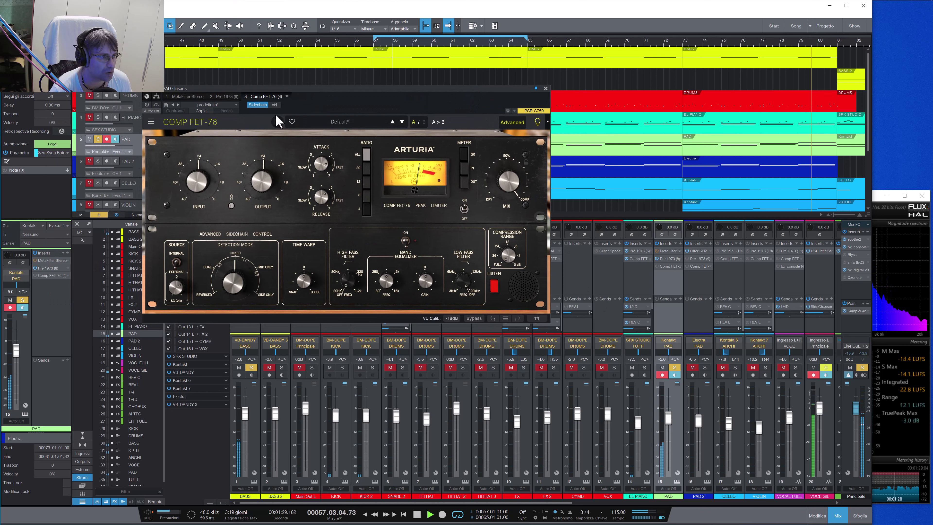
click(274, 105)
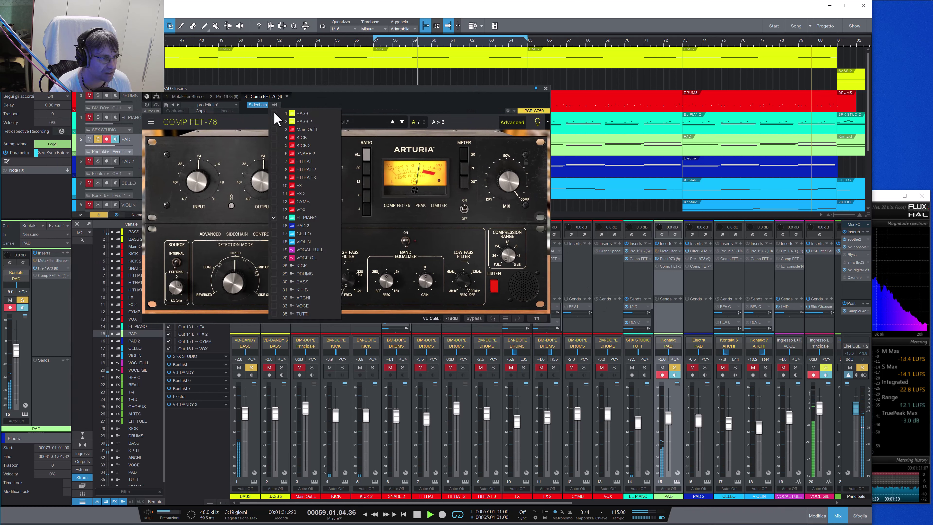
click(420, 108)
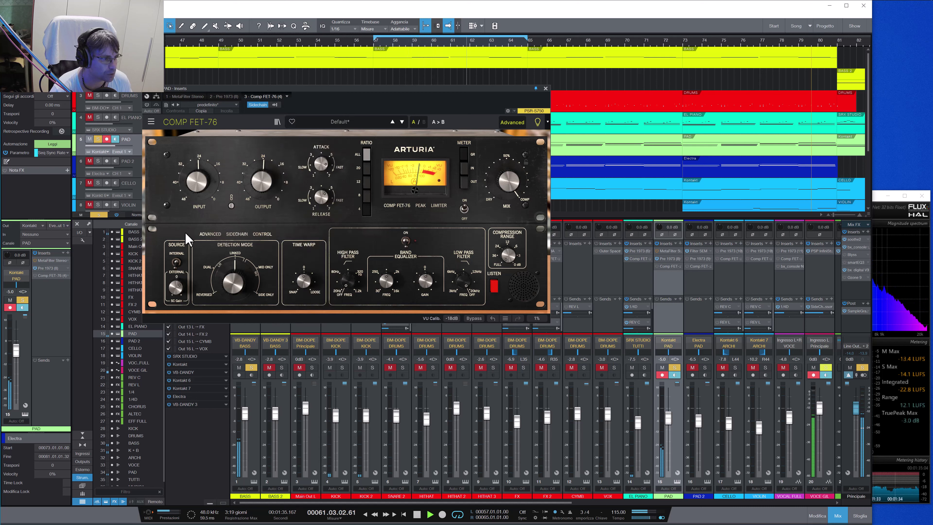
click(513, 122)
click(513, 123)
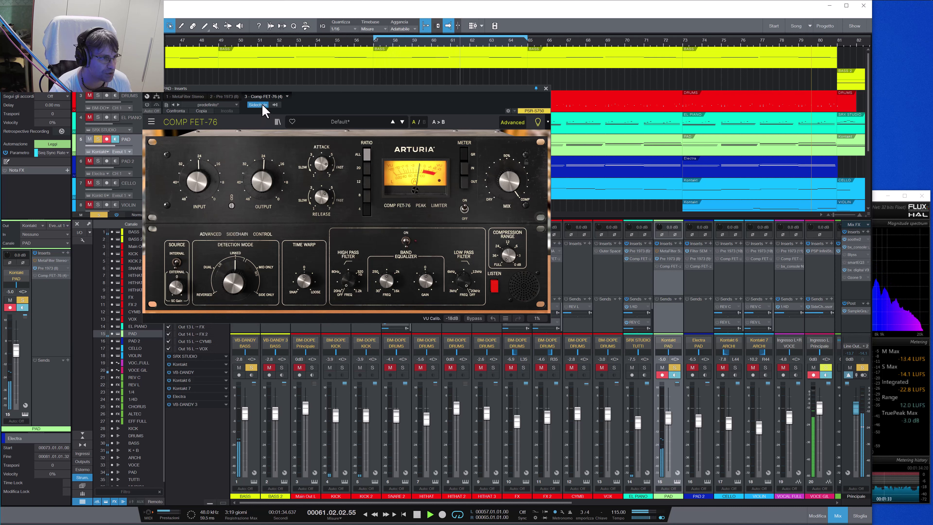
click(273, 105)
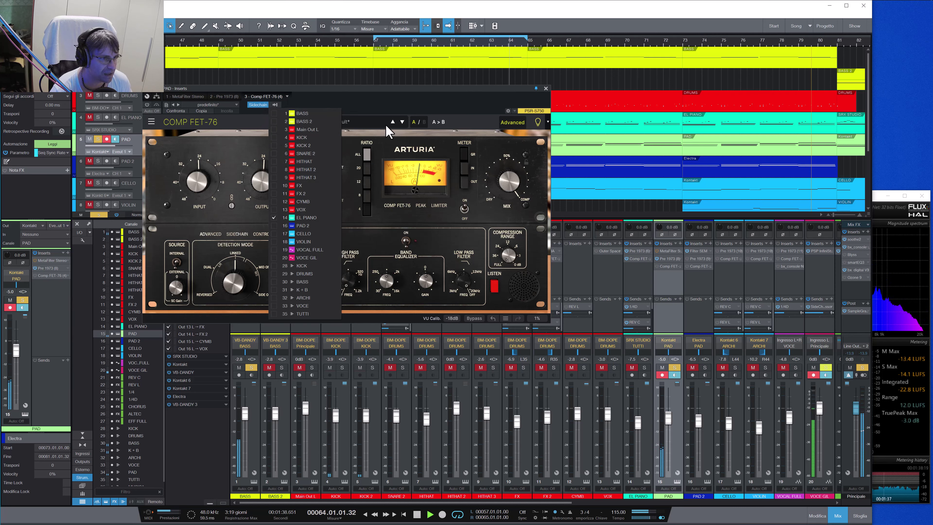
Step: Audition the PAD channel's Comp FET-76 with EL PIANO soloed, comparing bypassed and active sound, and close the plug-in
click(387, 108)
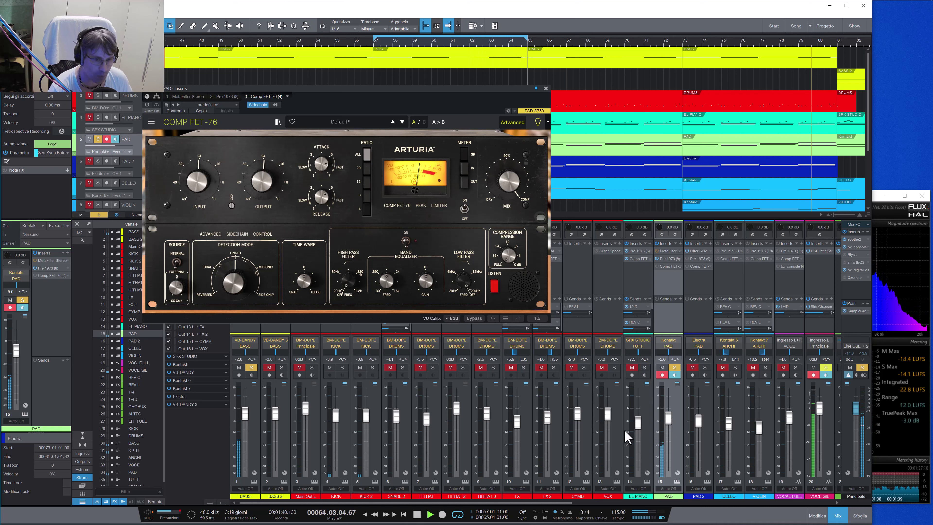
click(644, 367)
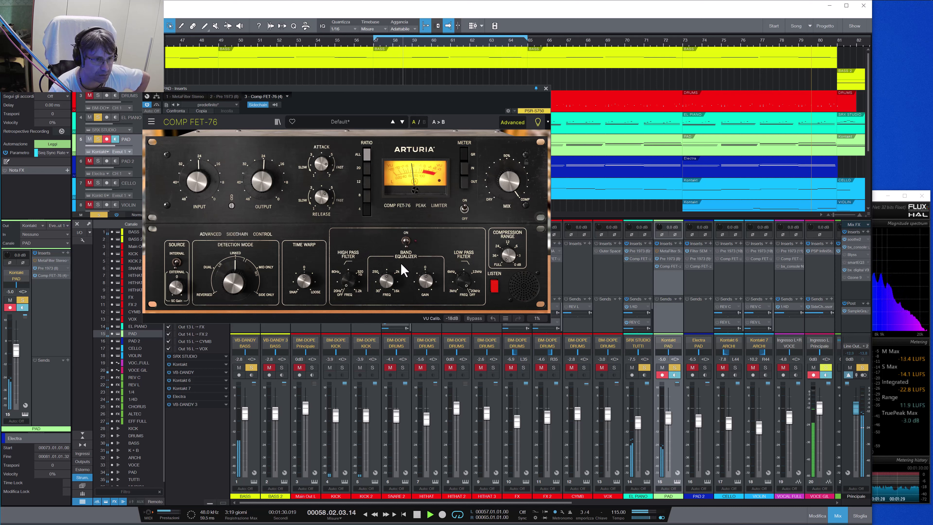
click(156, 106)
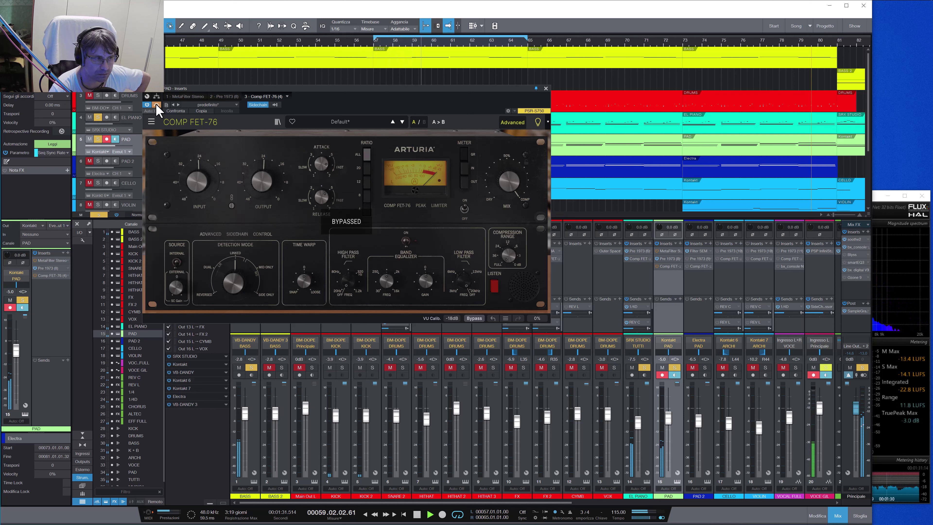
click(156, 105)
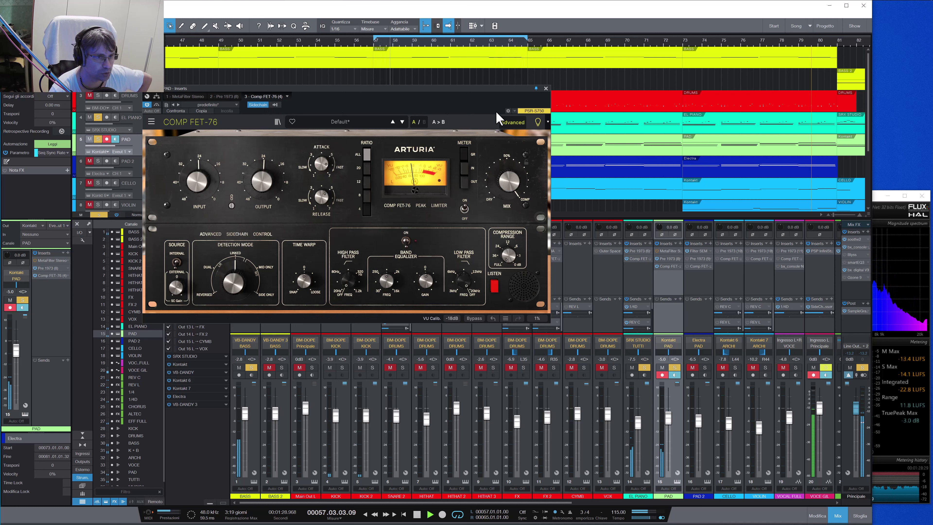
click(545, 89)
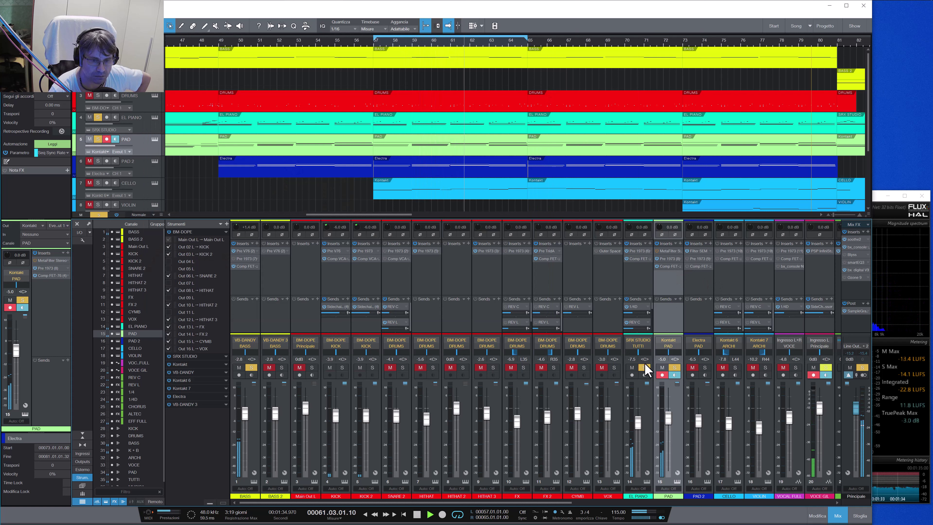
Step: Unsolo PAD and BASS and clear all remaining solos to hear the full mix
click(674, 366)
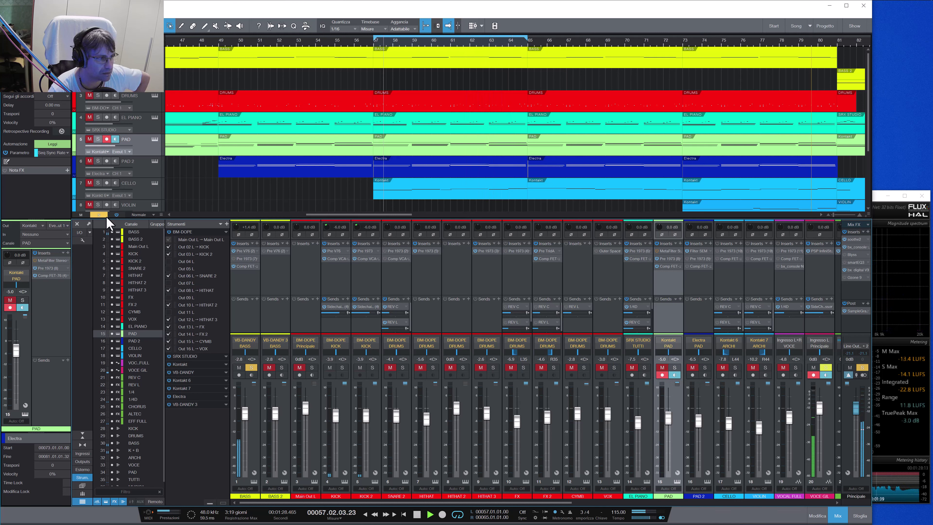
click(251, 368)
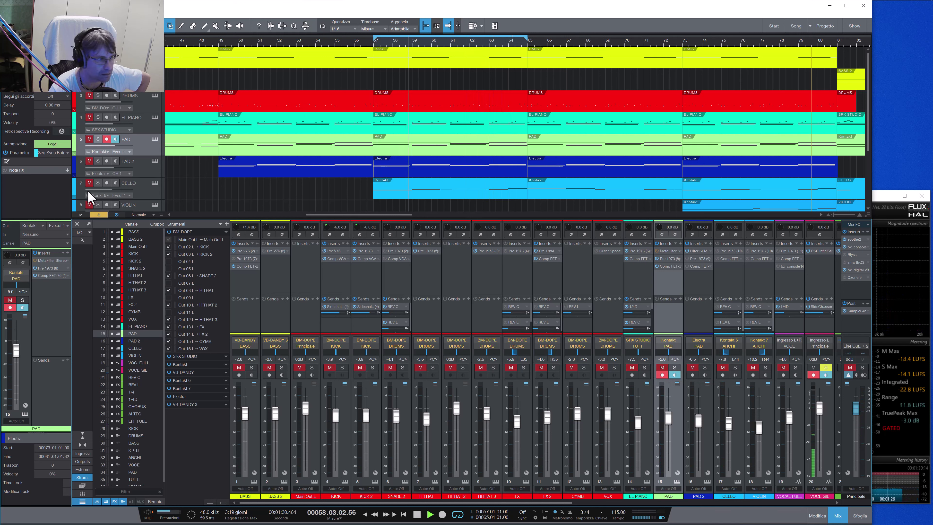
click(98, 215)
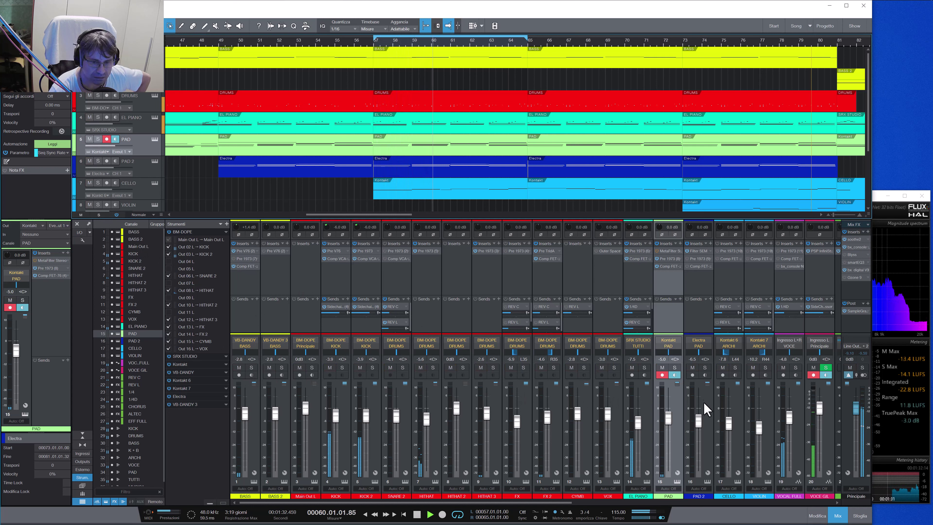
Step: Solo PAD 2, inspect its Filter SEM insert's settings, and close the plug-in
click(704, 368)
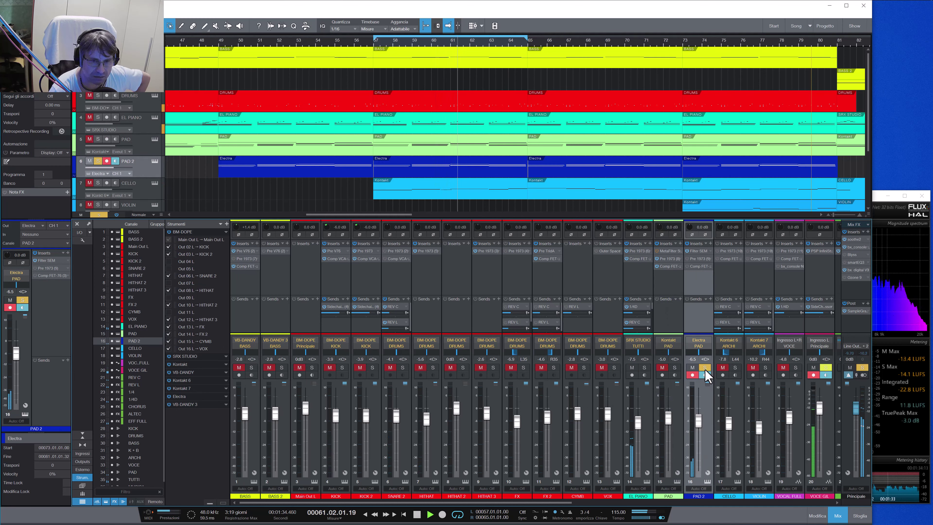
click(700, 251)
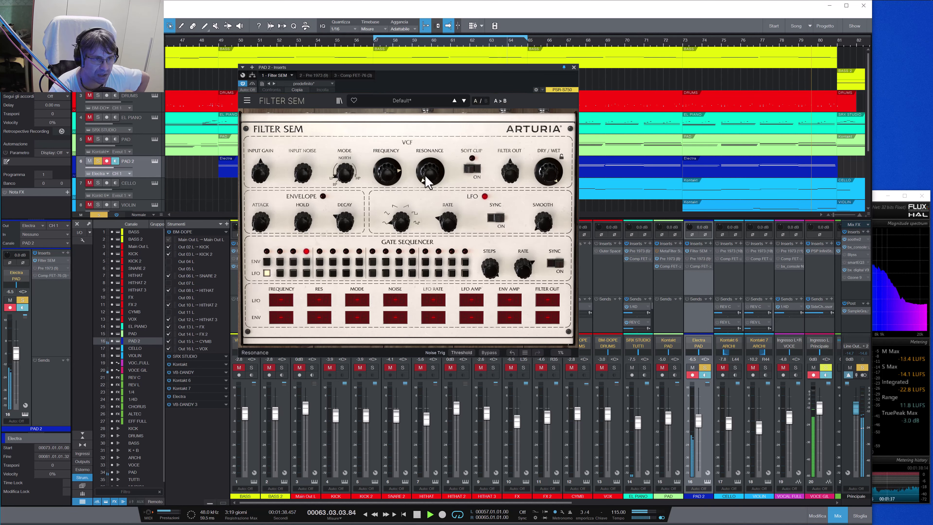
click(574, 67)
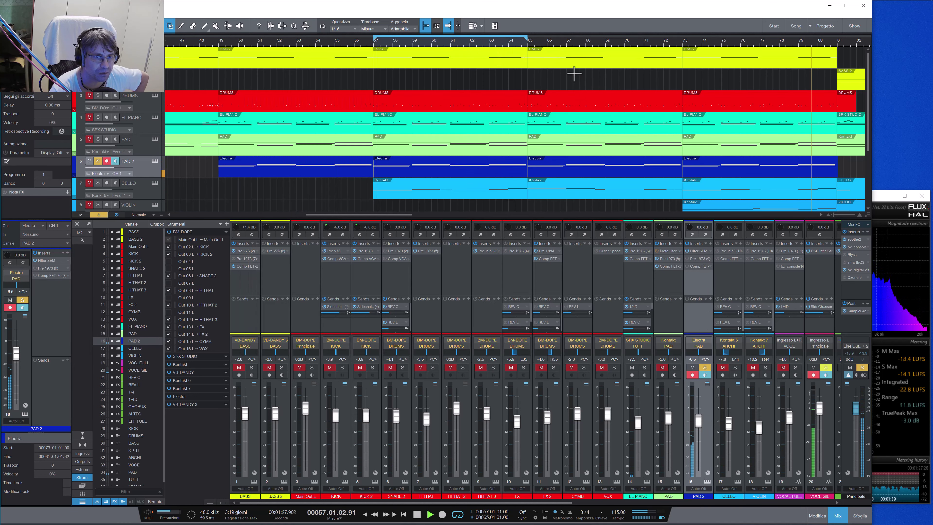
Step: Examine PAD 2's Pre 1973 settings, compare its bypassed and active sound, and close the plug-in
click(698, 258)
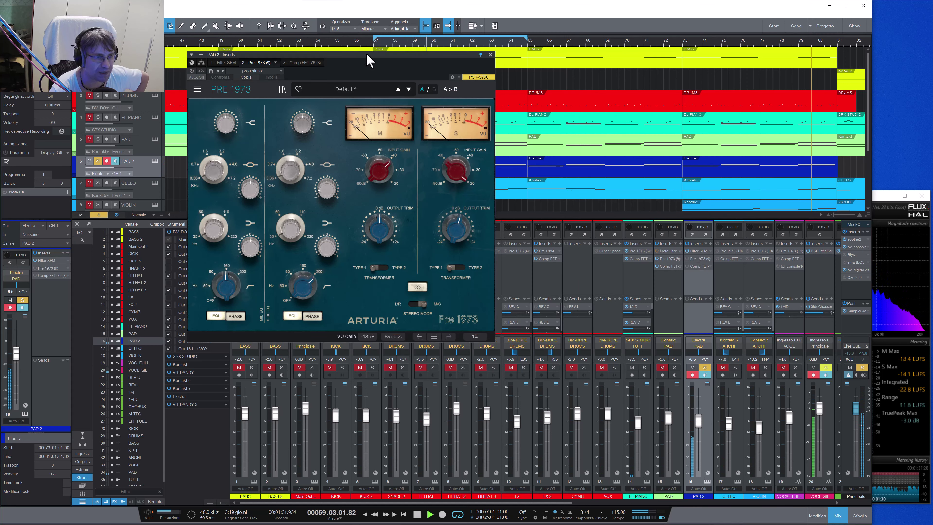
drag(358, 62, 329, 84)
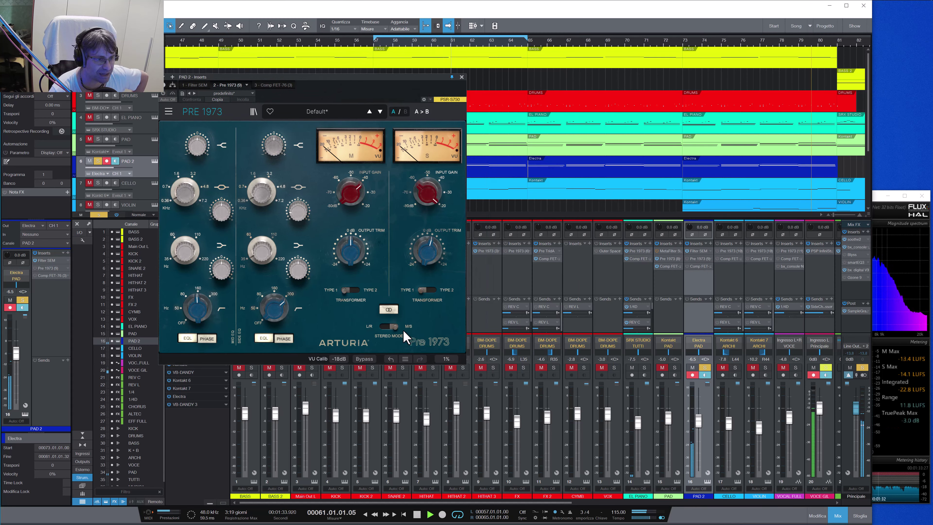
click(874, 198)
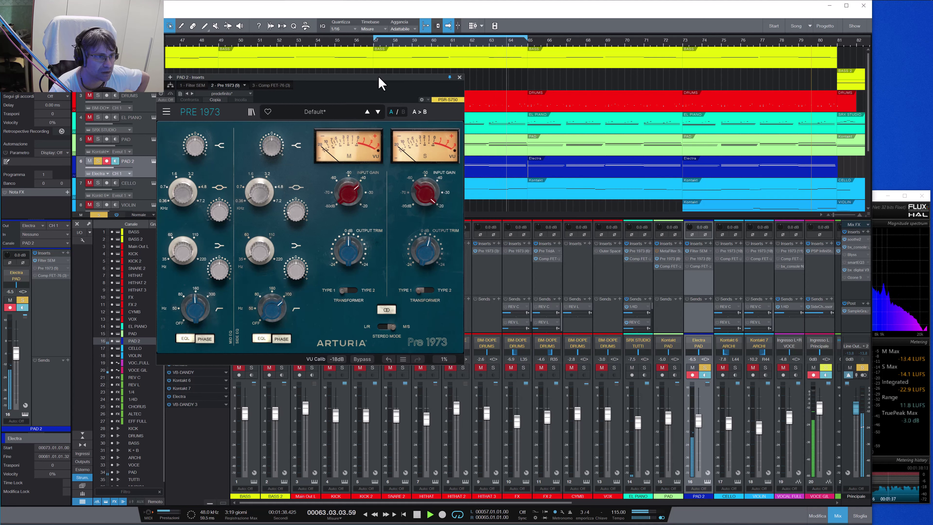
drag(381, 83, 342, 81)
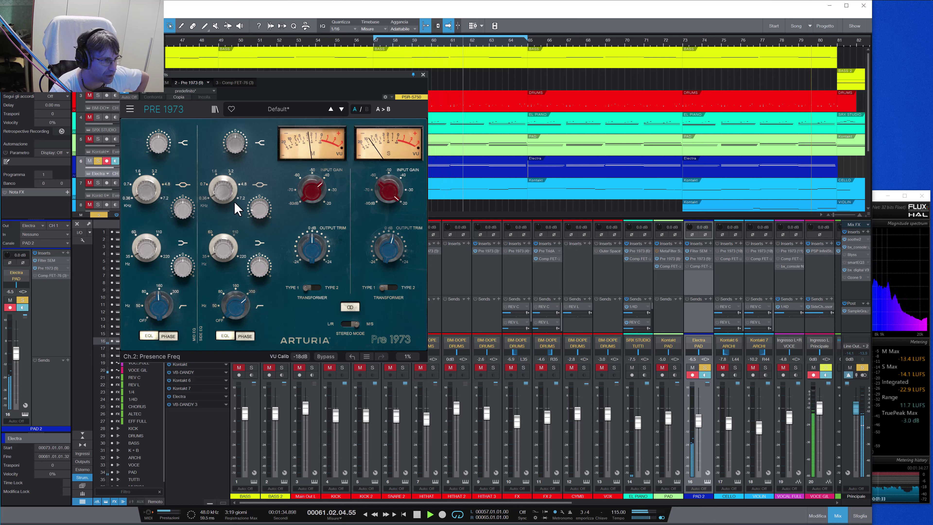
mouse_move(263, 207)
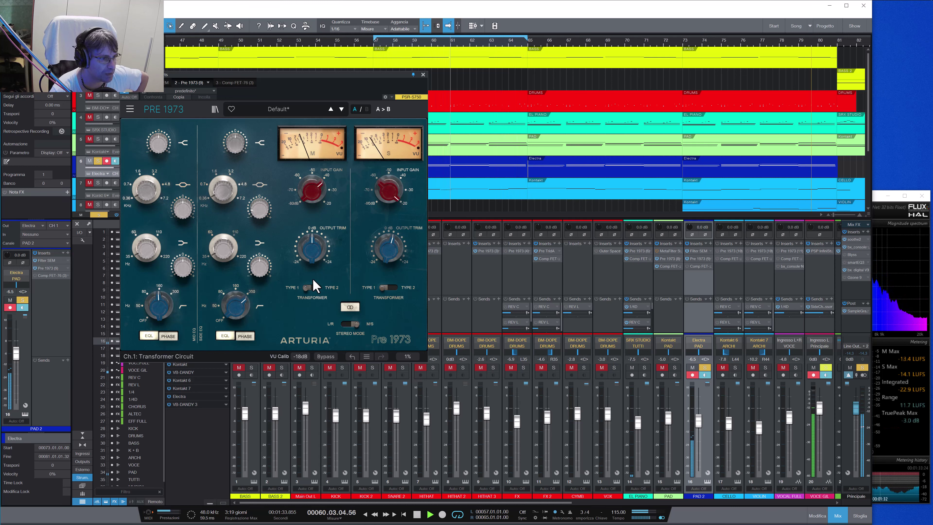
click(135, 94)
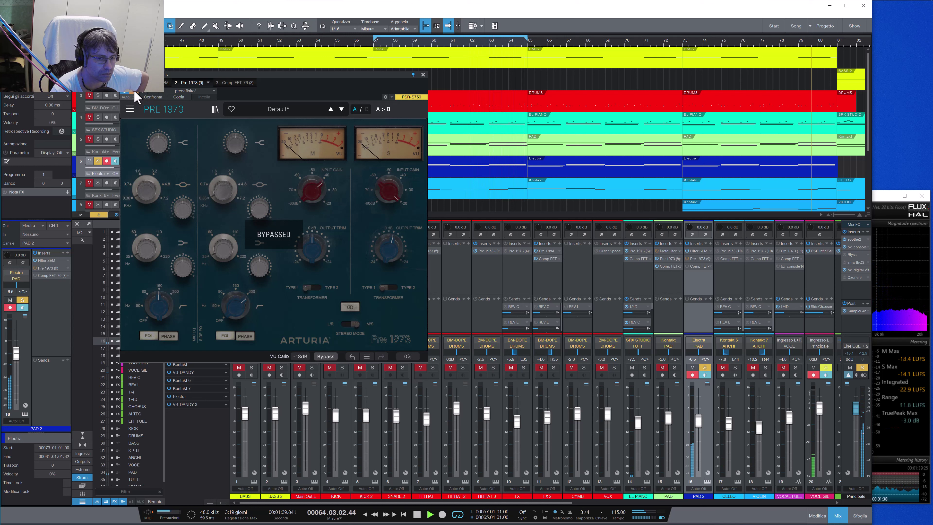
click(135, 93)
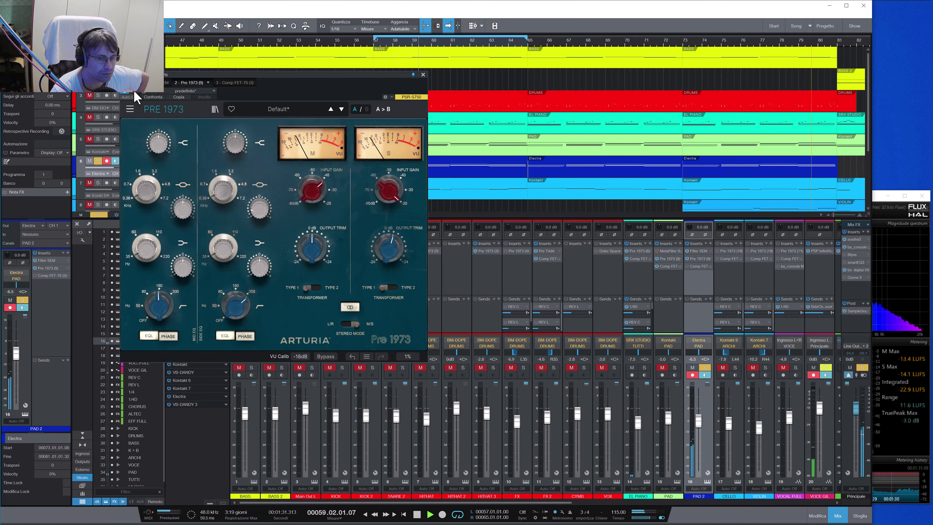
click(424, 75)
Step: Open PAD 2's Comp FET-76 and check its sidechain source selection without changing it
double_click(699, 265)
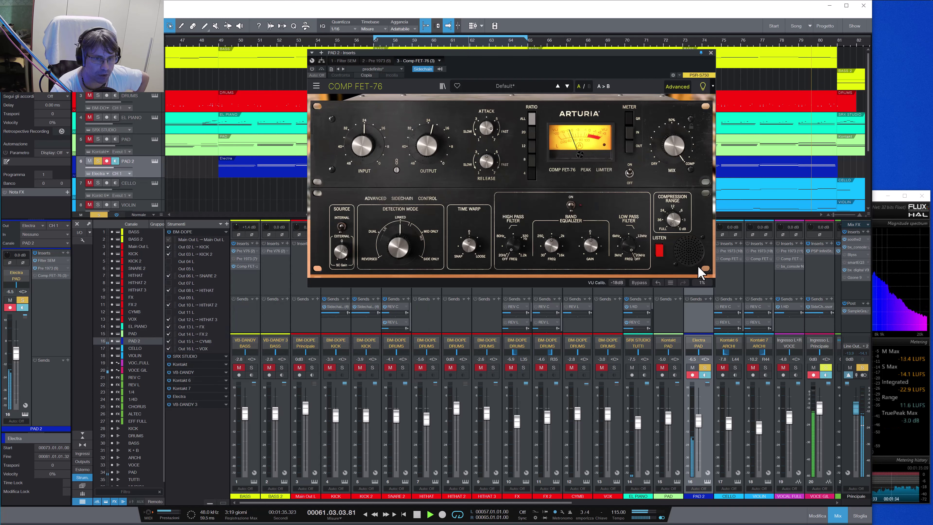
drag(493, 61, 378, 84)
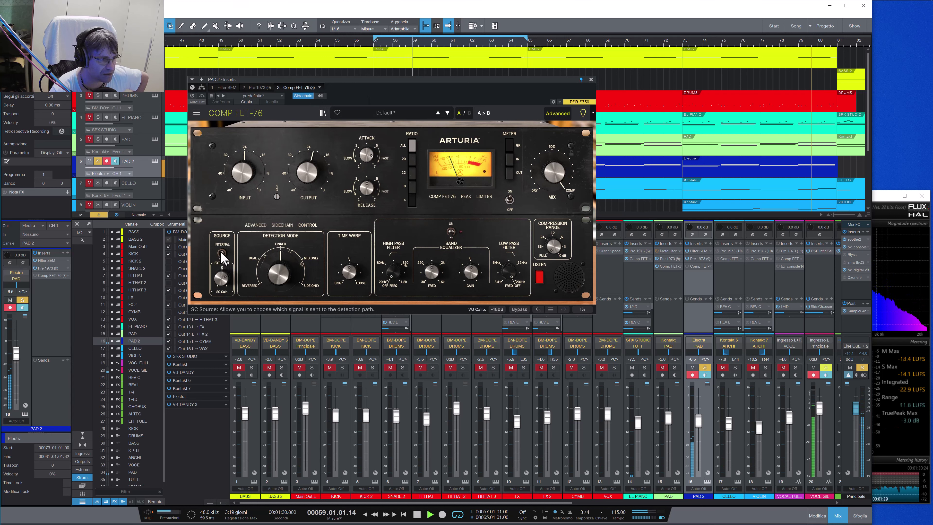
click(321, 96)
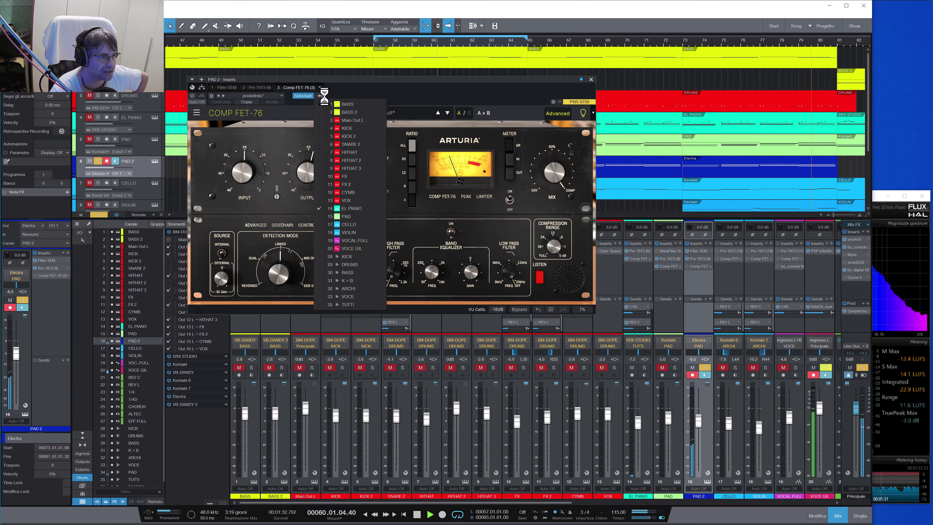
click(436, 104)
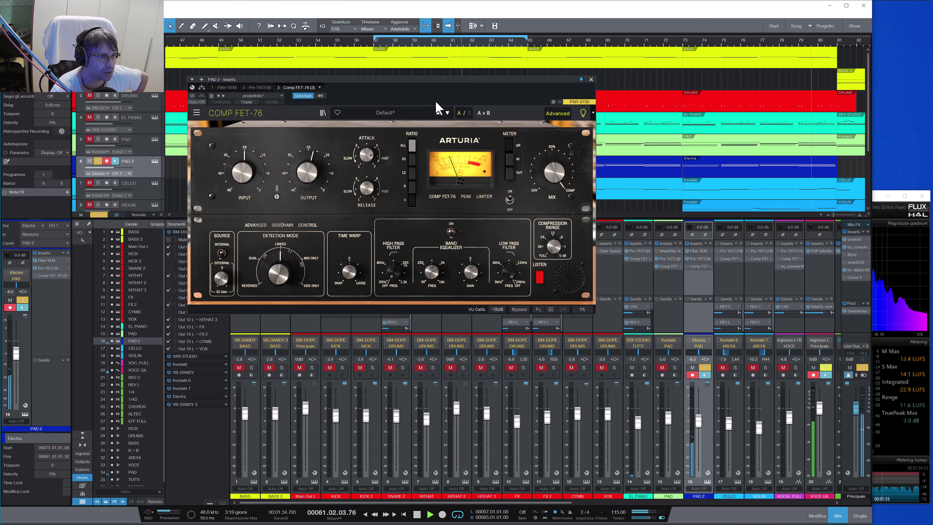
Step: Solo EL PIANO alongside PAD 2, compare the Comp FET-76 bypassed and active, and close the plug-in
click(644, 368)
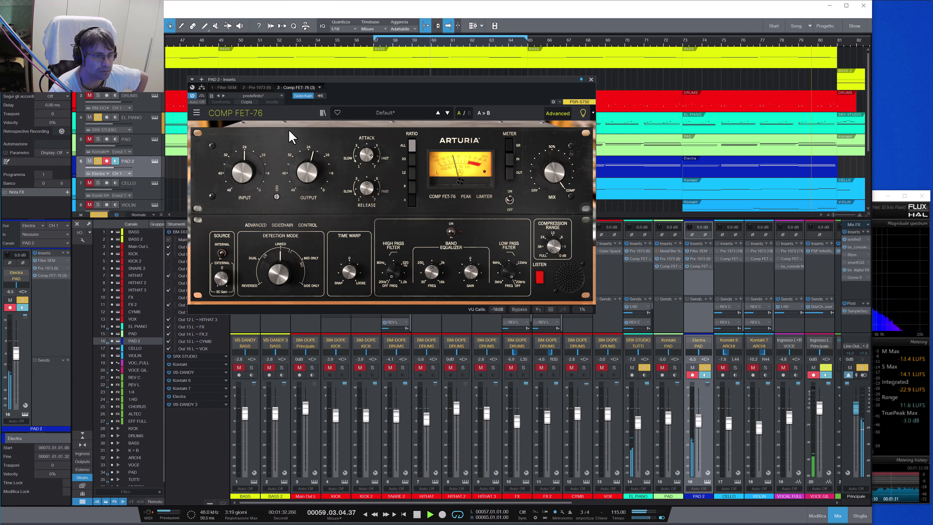
click(202, 96)
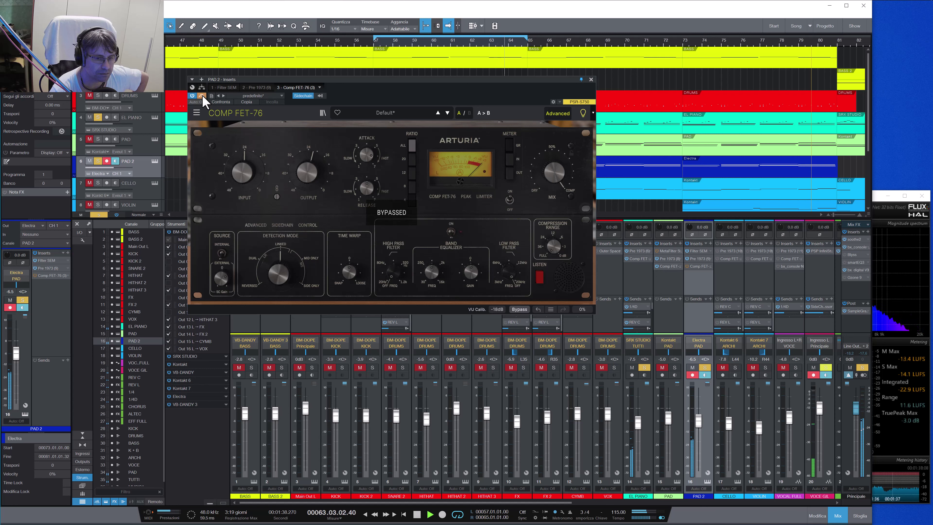
click(201, 95)
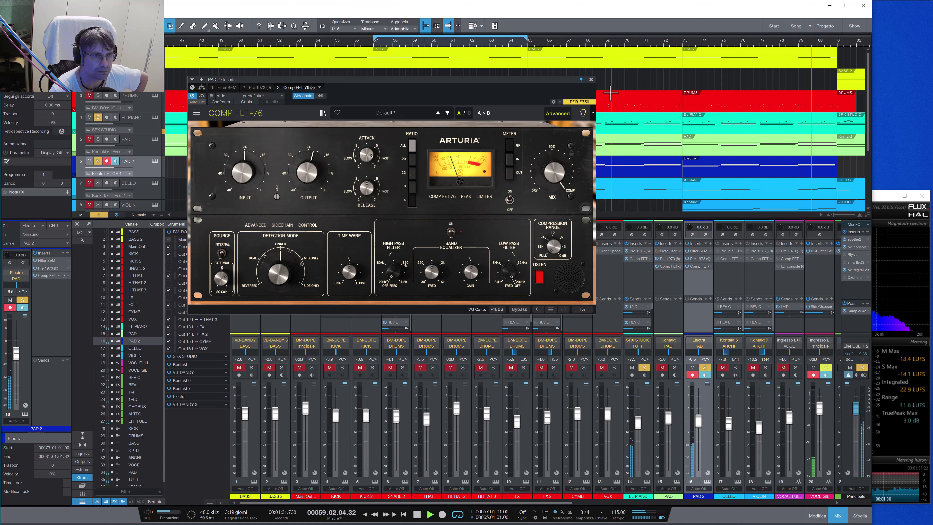
click(590, 80)
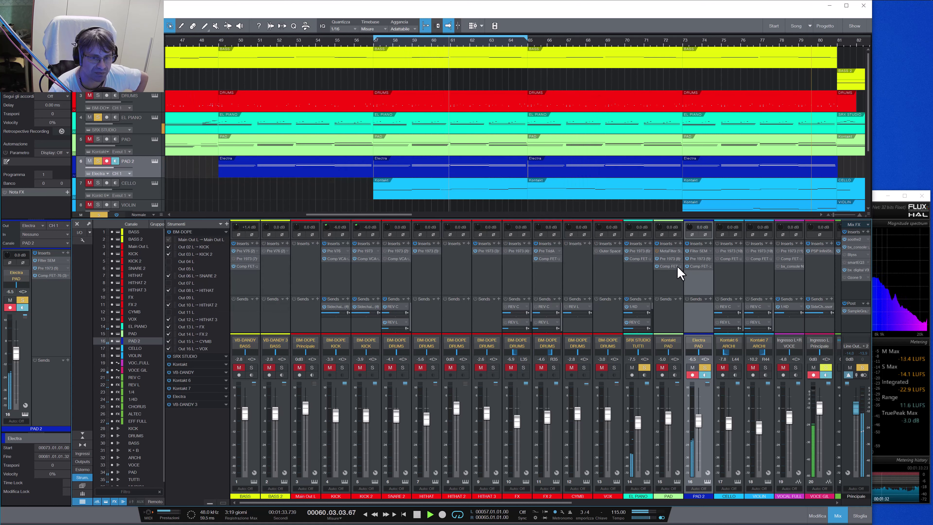
Step: Clear all active solos and solo the SNARE 2 channel
click(98, 214)
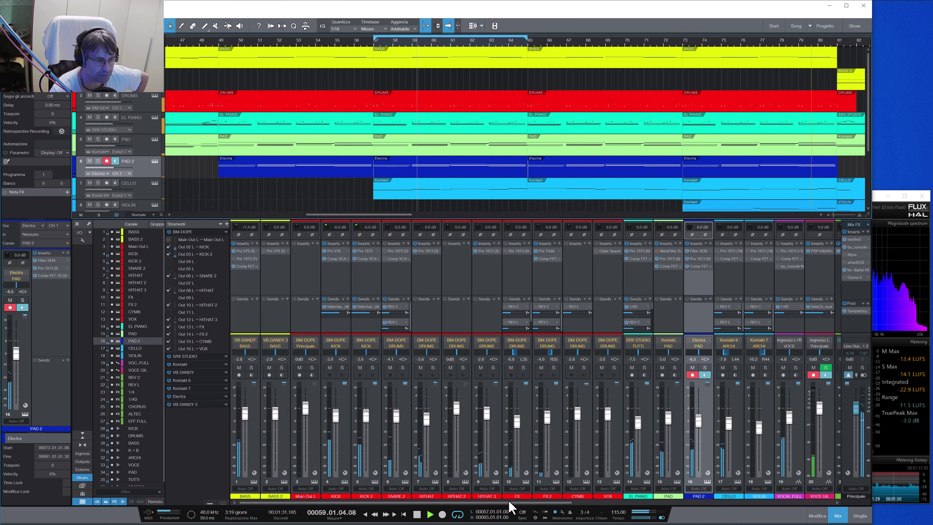
click(402, 430)
click(402, 368)
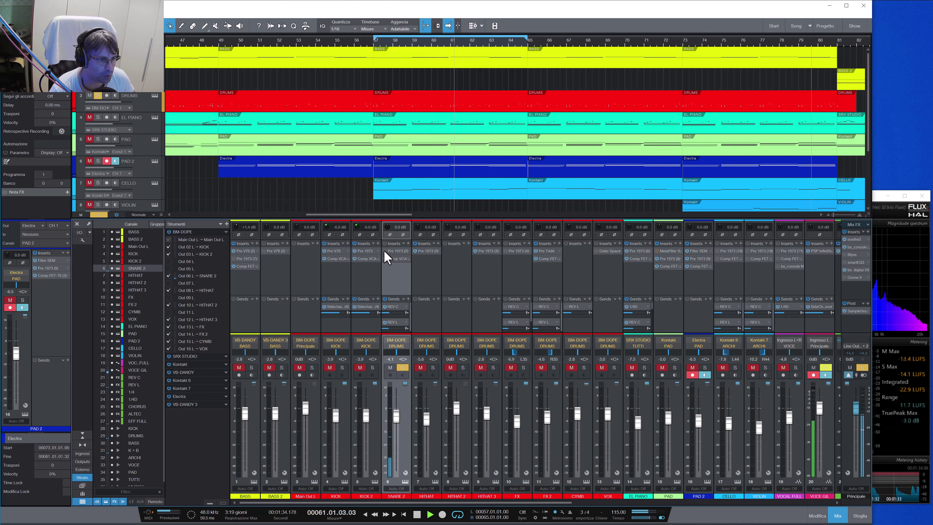
Step: Open SNARE 2's Pre 1973, inspect its presence gain, and compare the plug-in bypassed and active
click(395, 251)
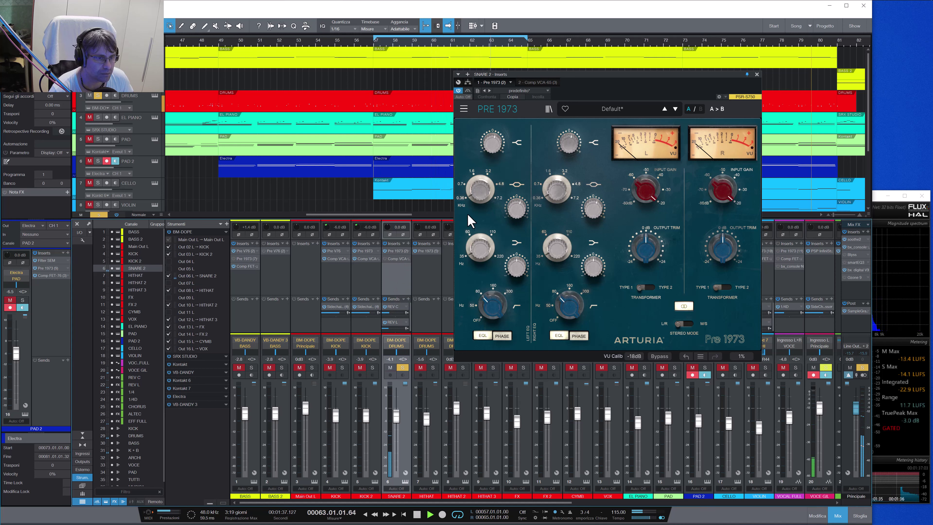
mouse_move(516, 216)
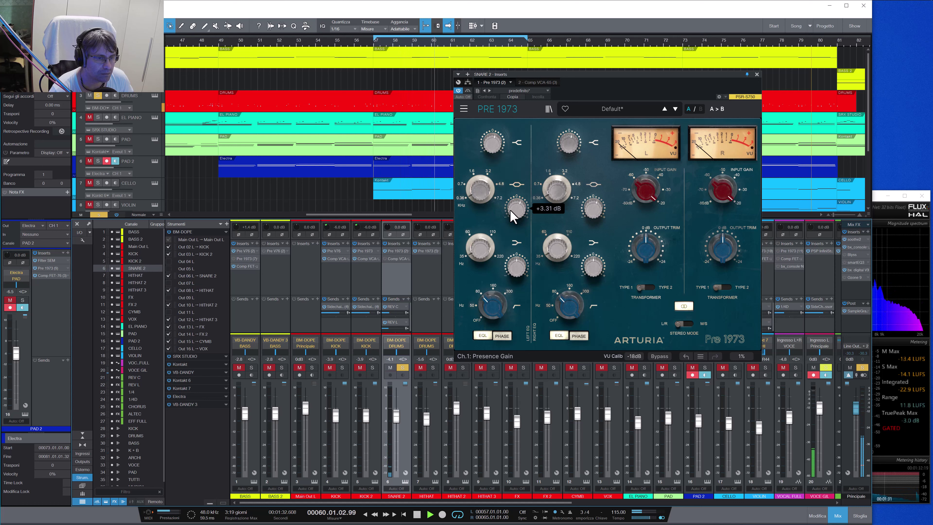
click(467, 90)
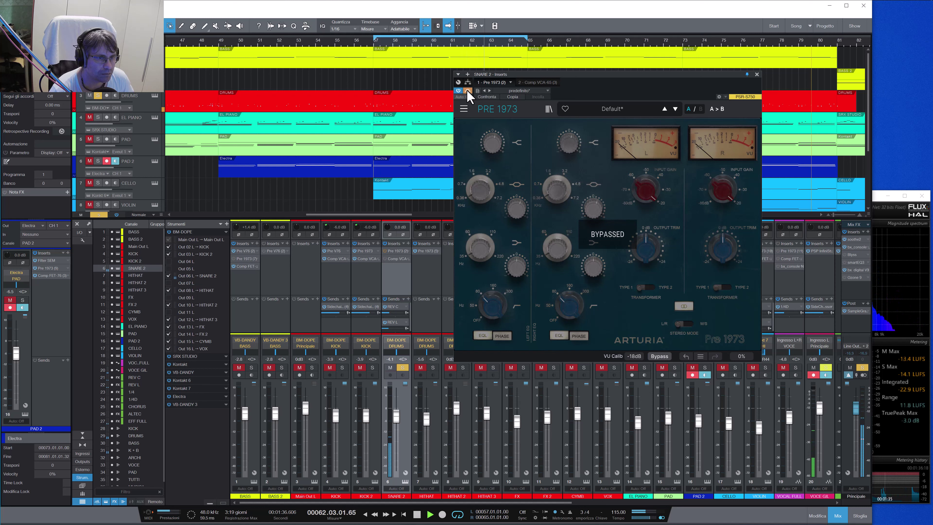
click(467, 90)
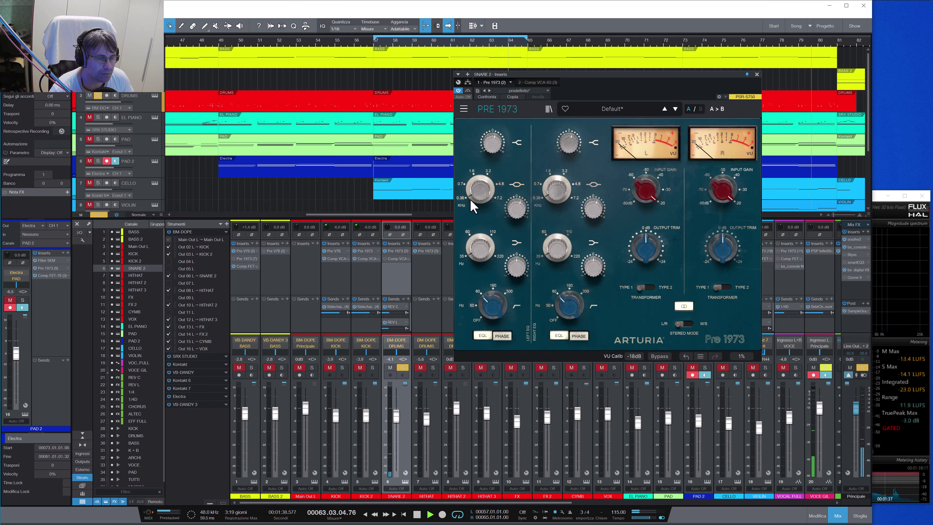
Step: Examine the presence gain, low shelf frequency, low shelf gain and presence frequency on SNARE 2's Pre 1973
mouse_move(477, 253)
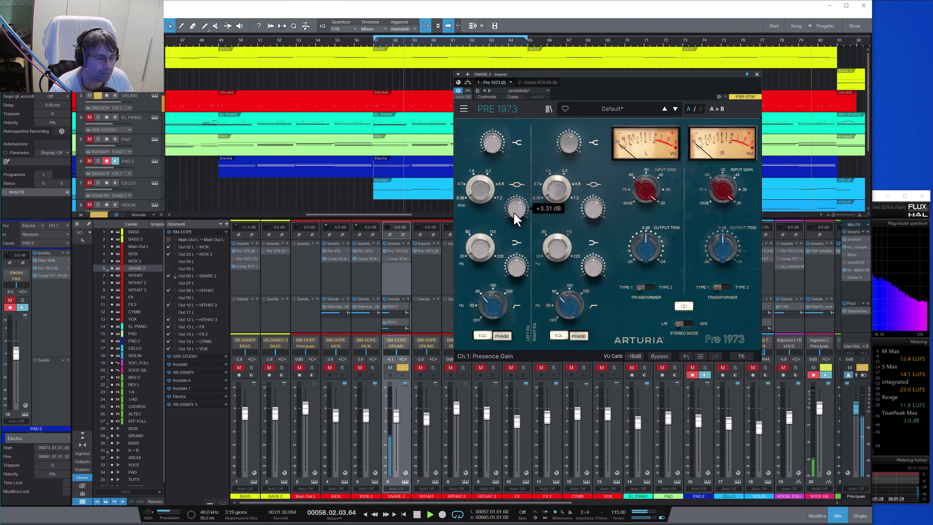
drag(514, 212, 514, 220)
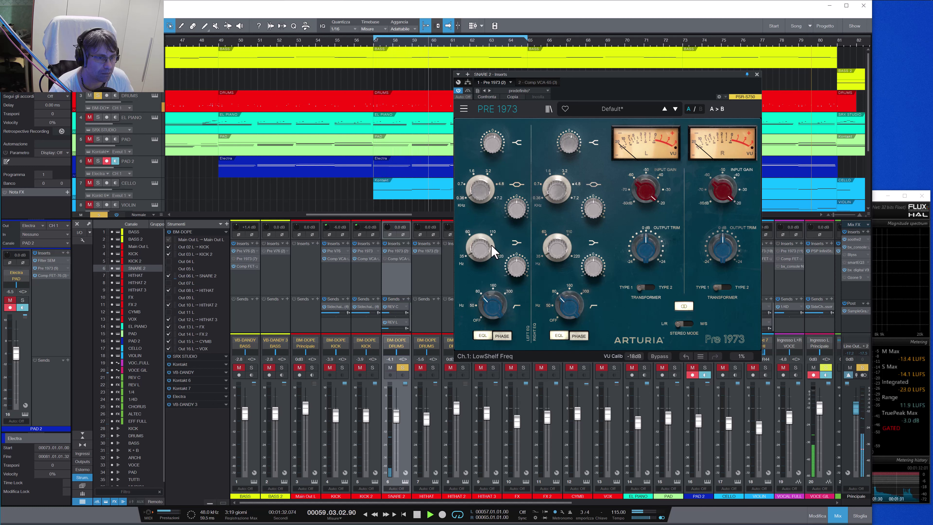
drag(479, 250, 480, 242)
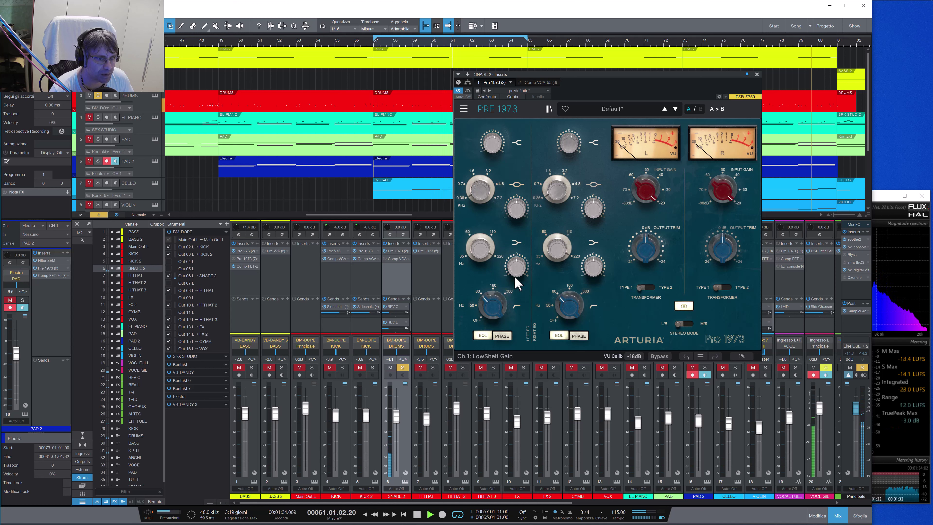
drag(514, 274, 514, 258)
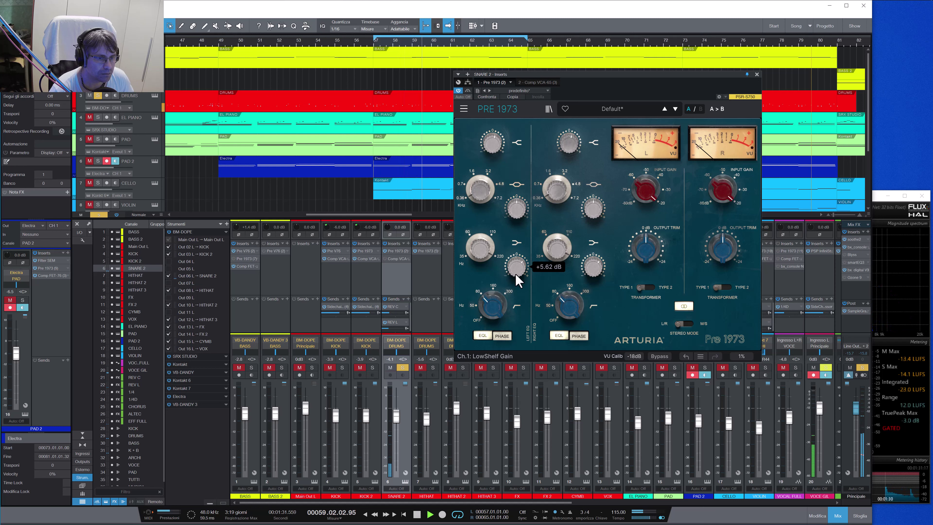
scroll(519, 280, up, 2)
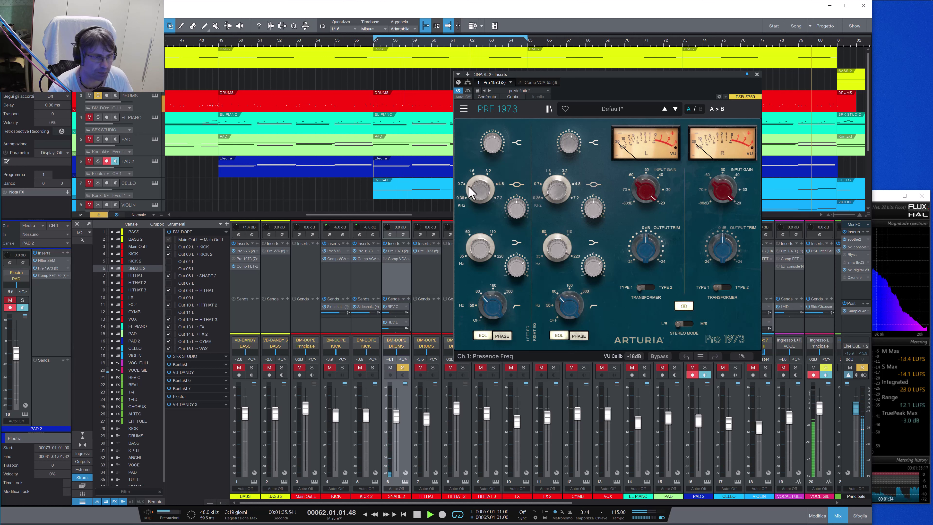
Step: Compare SNARE 2's Pre 1973 bypassed and active once more, check its input gain, and close the plug-in
click(467, 90)
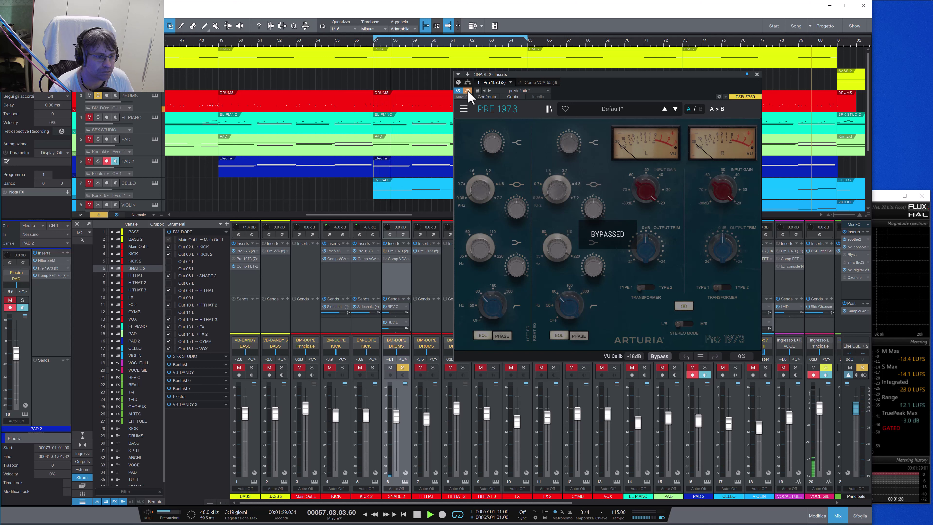
click(469, 92)
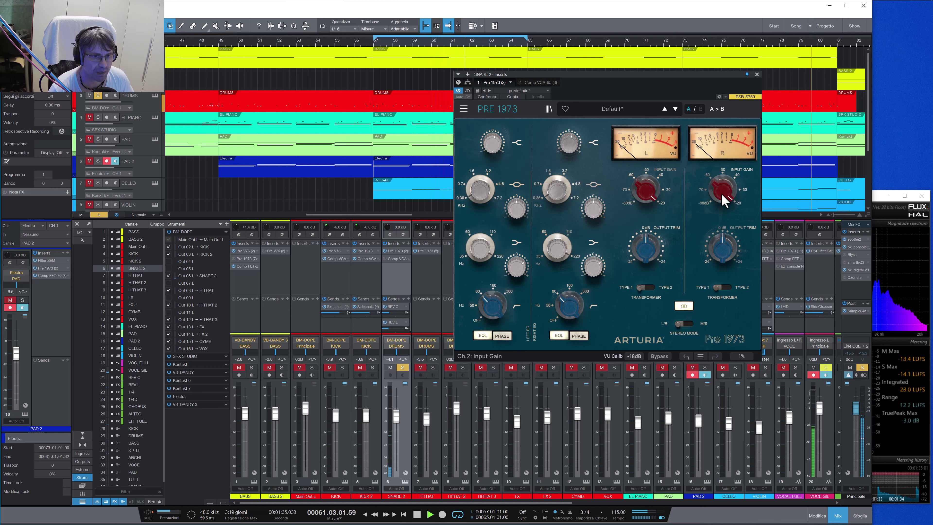
mouse_move(722, 206)
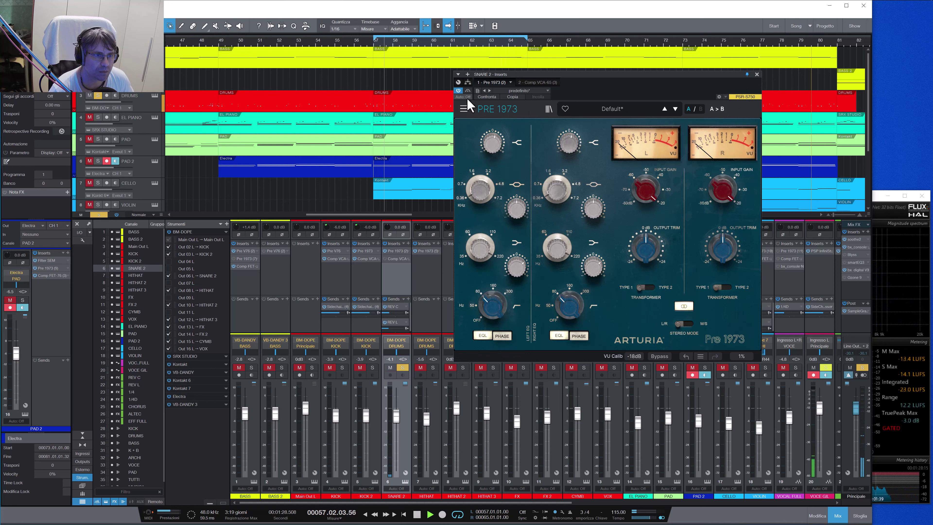
click(756, 75)
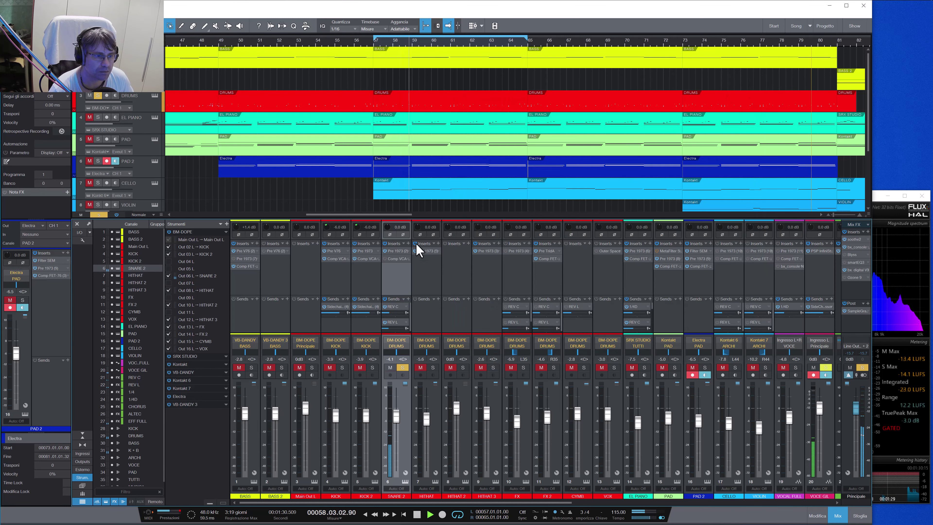
Step: Open SNARE 2's Comp VCA-65, compare it bypassed and active, then close it and clear the channel's solo
click(400, 258)
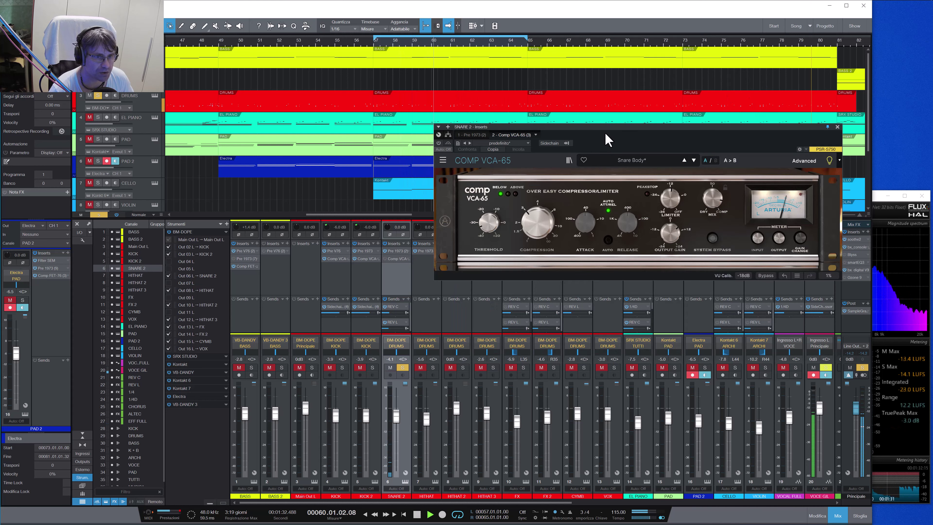
drag(604, 126, 364, 52)
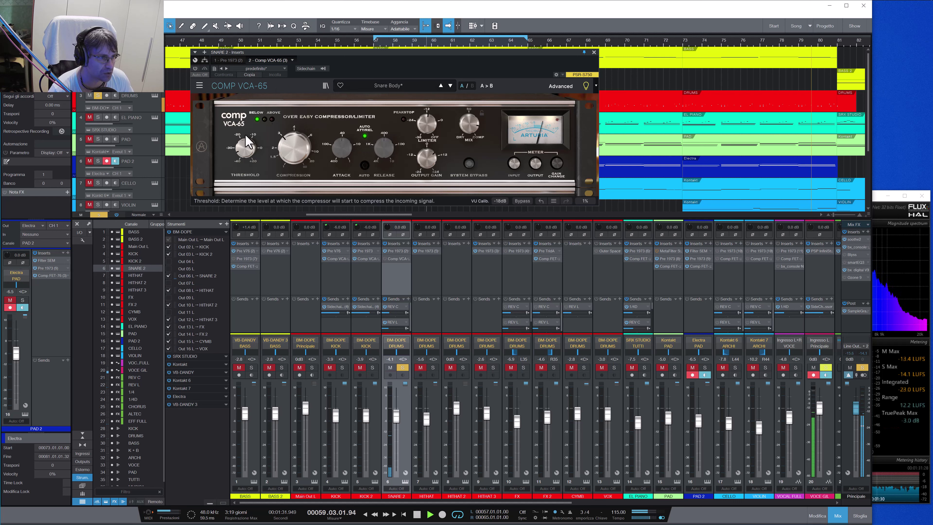
click(204, 69)
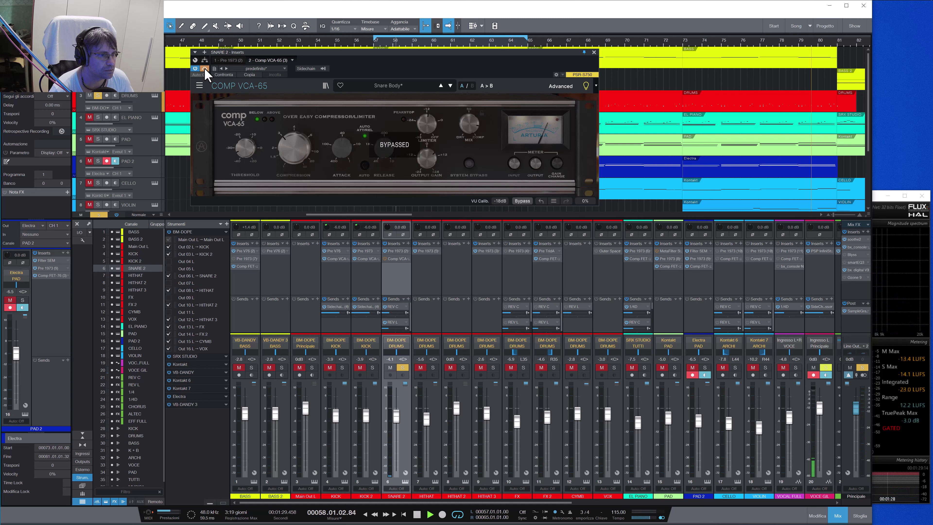
click(204, 69)
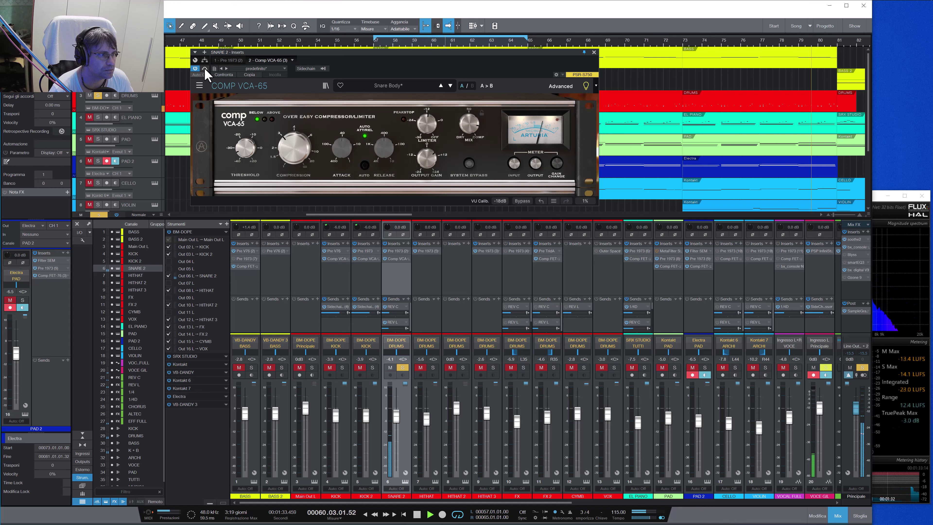
click(594, 52)
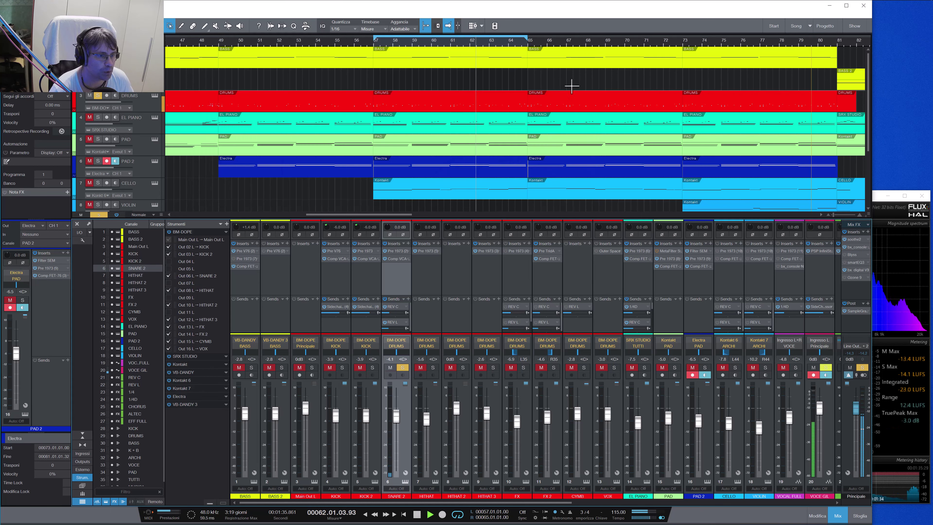
click(402, 368)
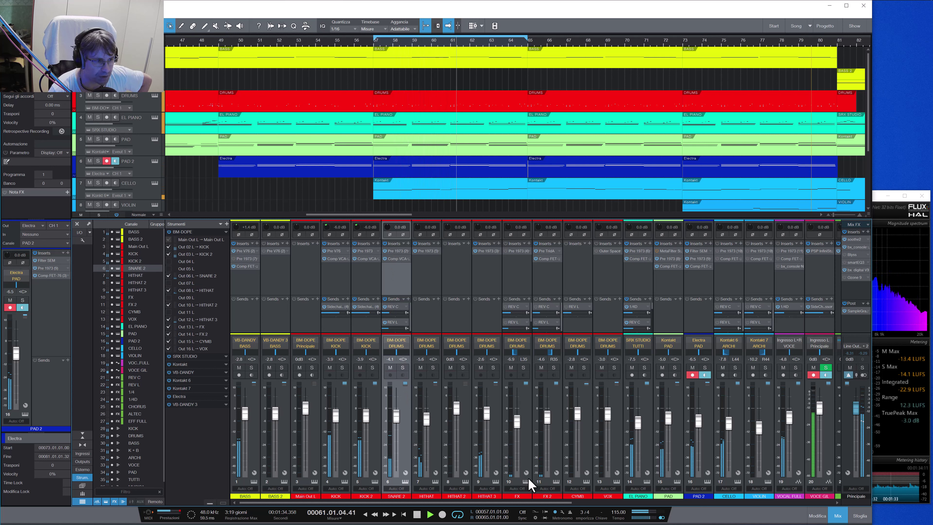
Step: Match BASS 2's Pre V76 to the one on BASS by setting its input gain to 70 dB and resetting its output trim
click(272, 251)
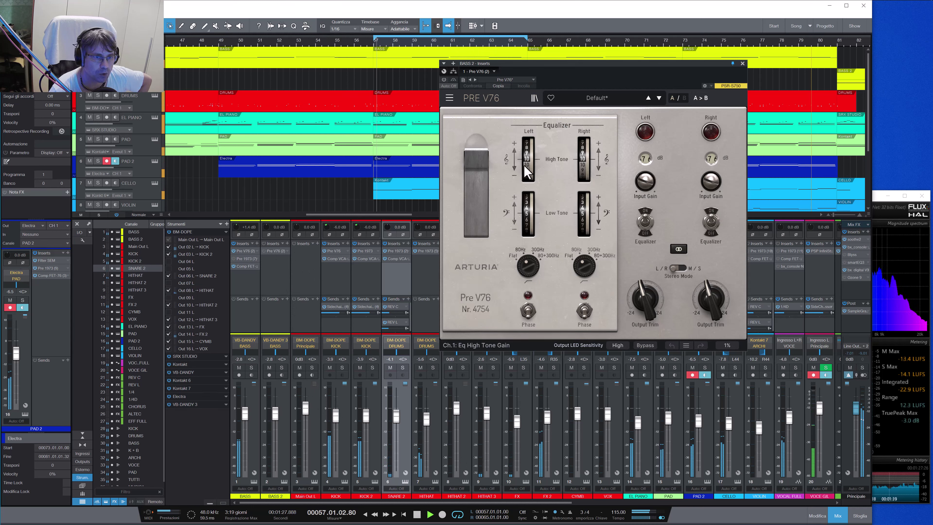
drag(528, 216, 529, 222)
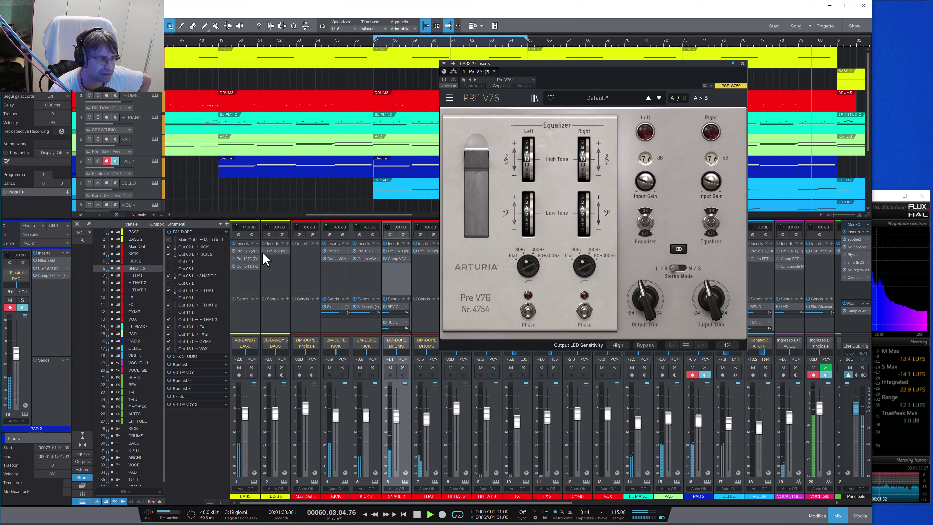
click(245, 253)
mouse_move(311, 189)
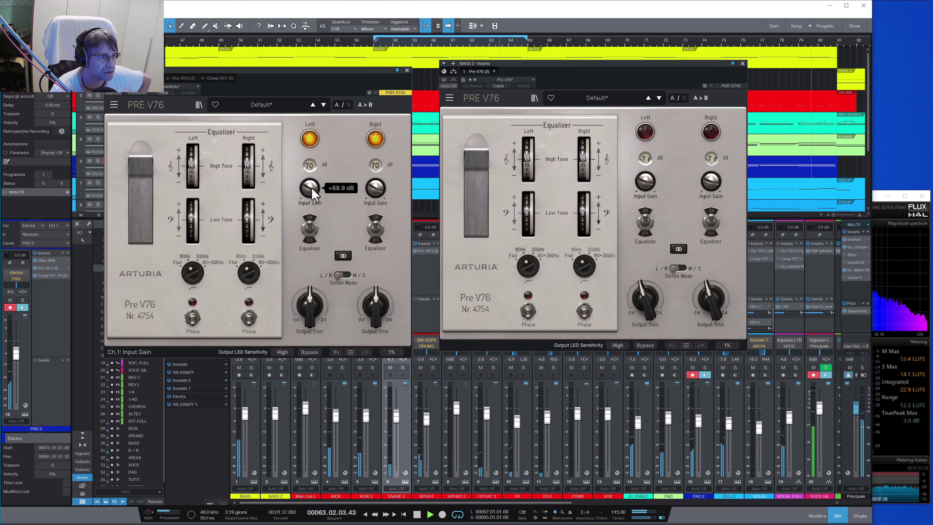
mouse_move(645, 181)
mouse_down()
mouse_move(646, 195)
mouse_move(654, 192)
mouse_up()
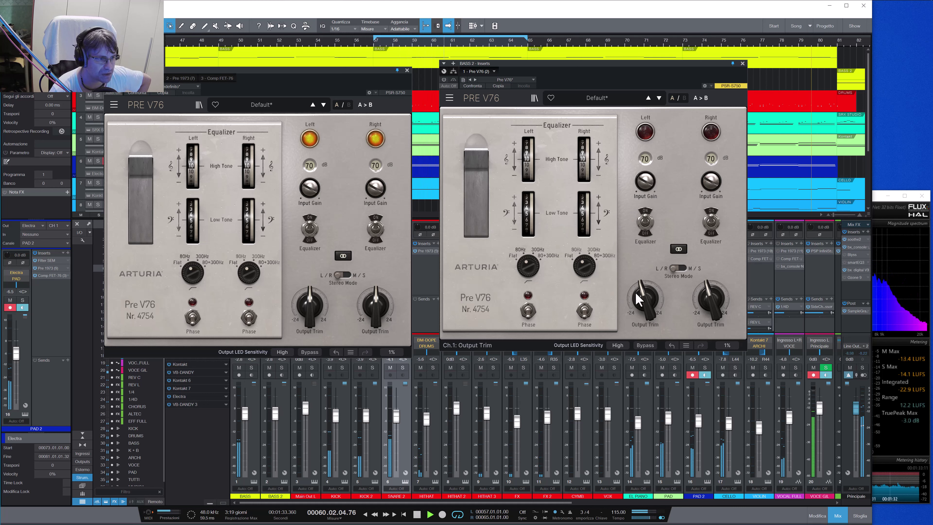
double_click(650, 305)
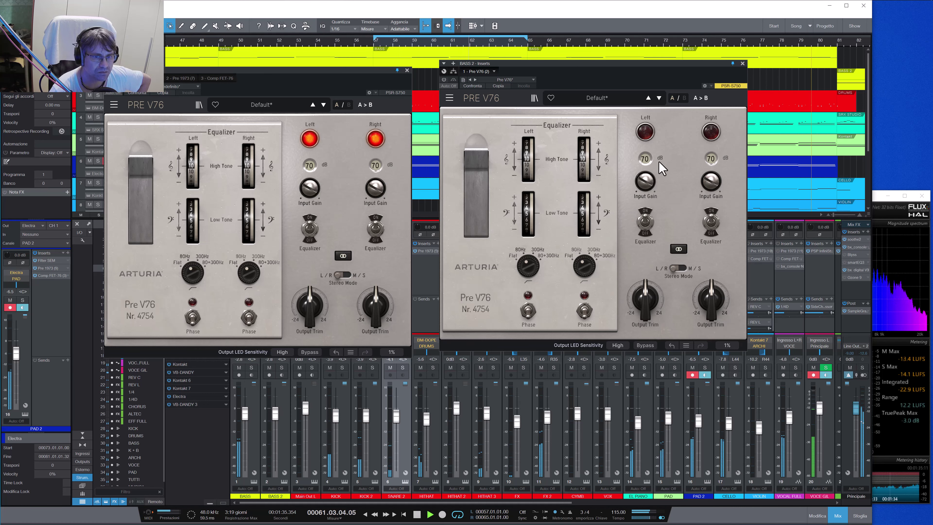
click(742, 63)
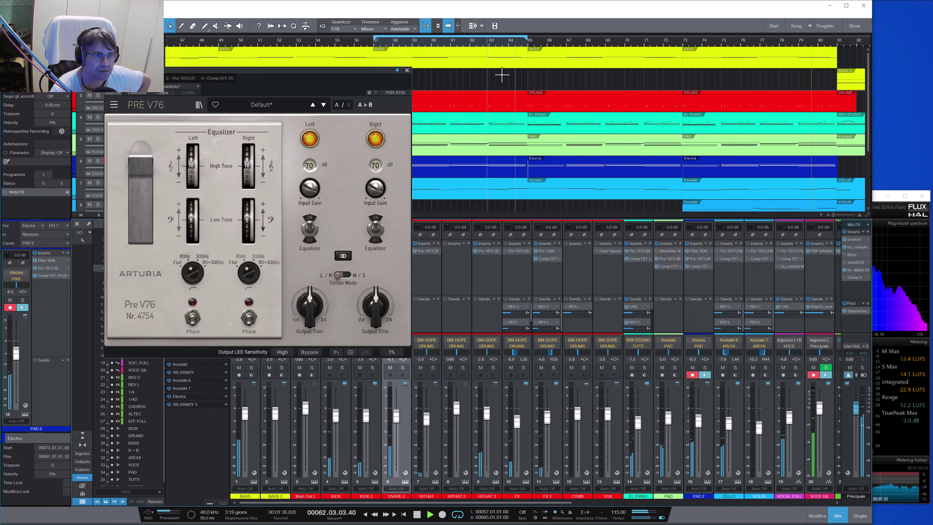
click(407, 70)
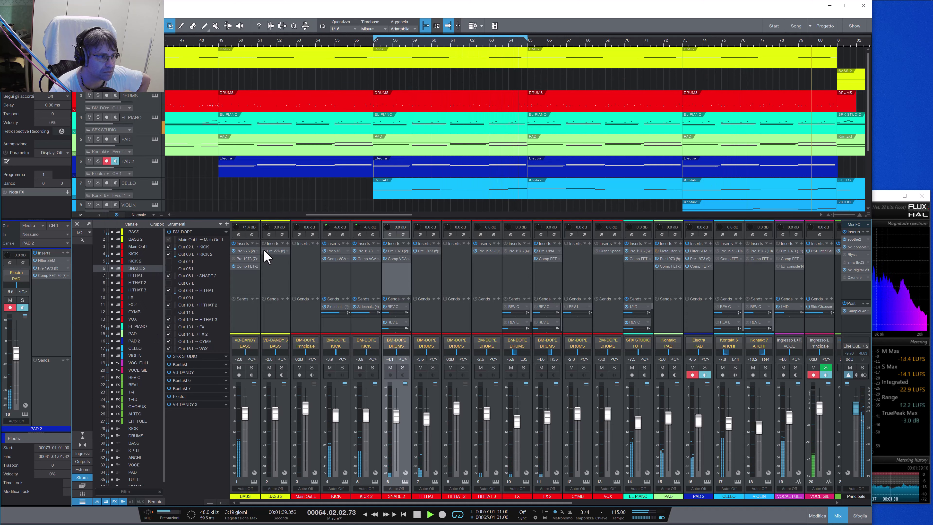
Step: Copy the Comp FET-76 insert from BASS to BASS 2 and close its plug-in window
drag(244, 267, 271, 274)
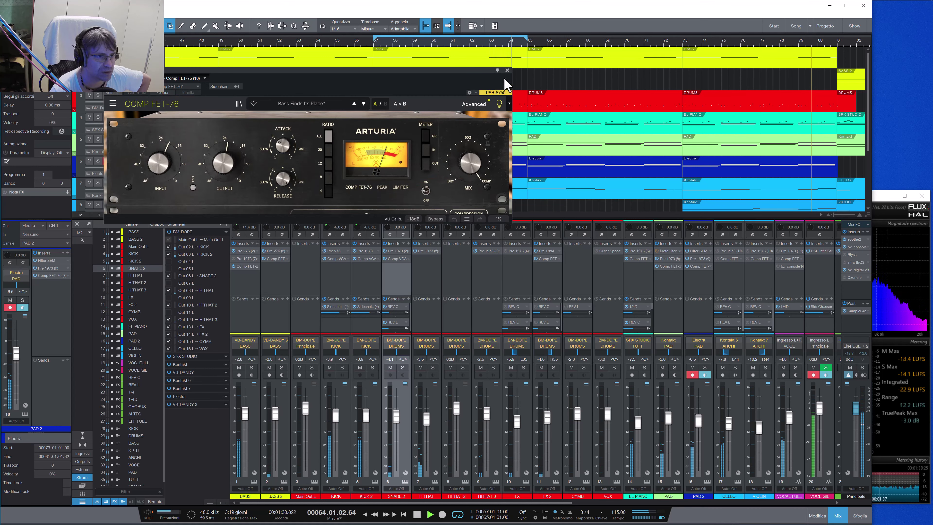
click(507, 71)
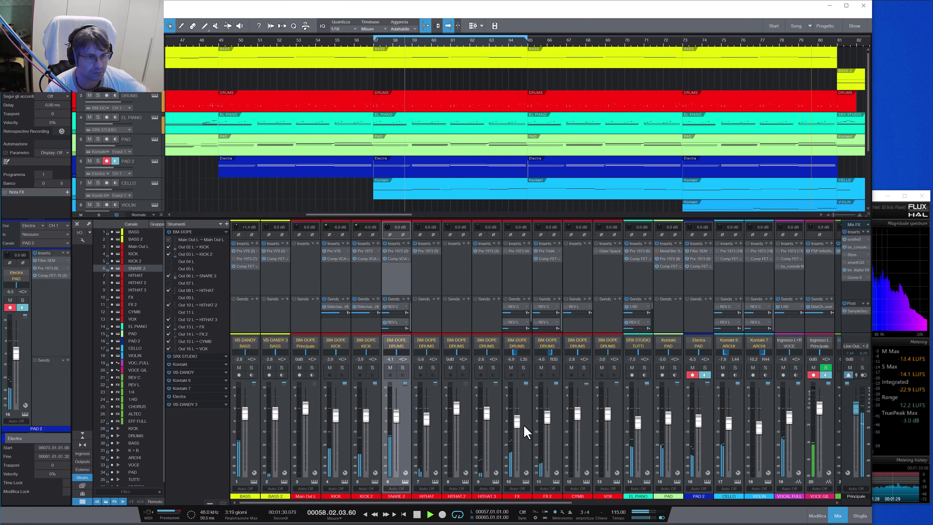
Step: Select and solo the CELLO channel in the mixer
drag(540, 502, 641, 502)
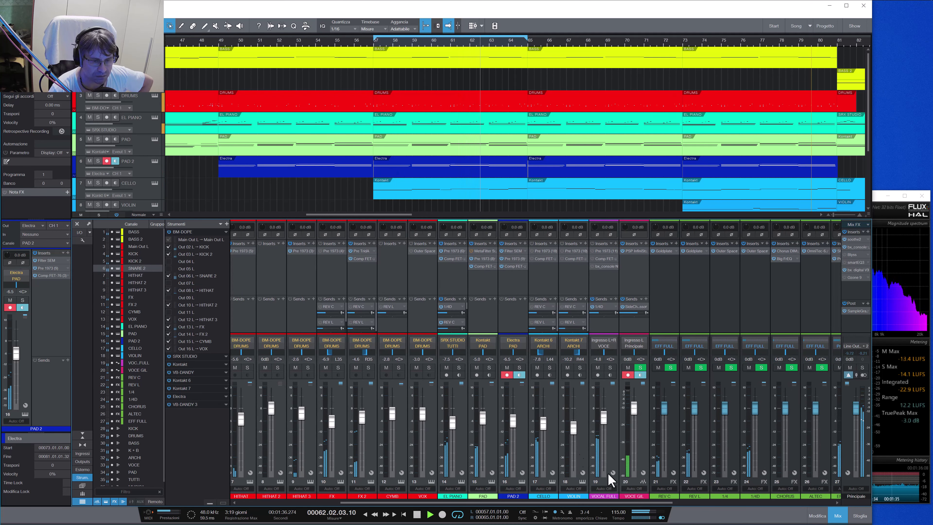
click(551, 445)
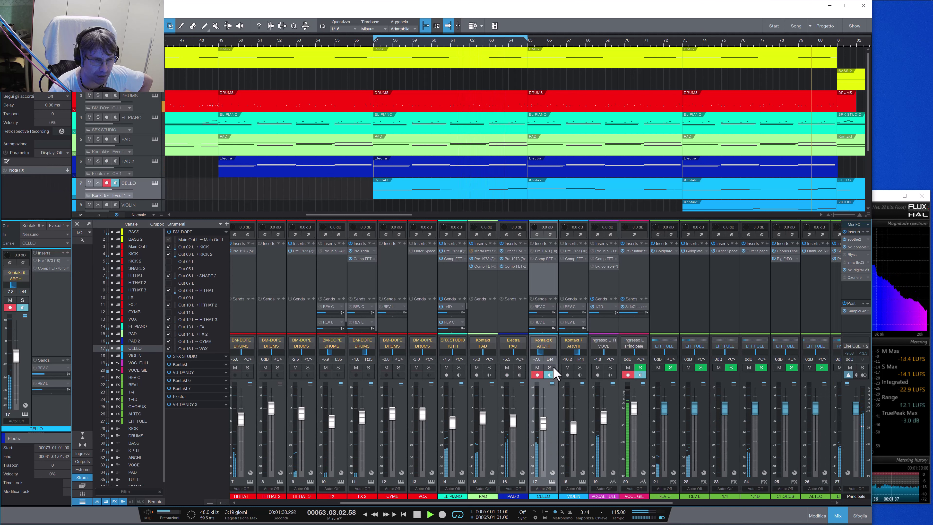
click(549, 367)
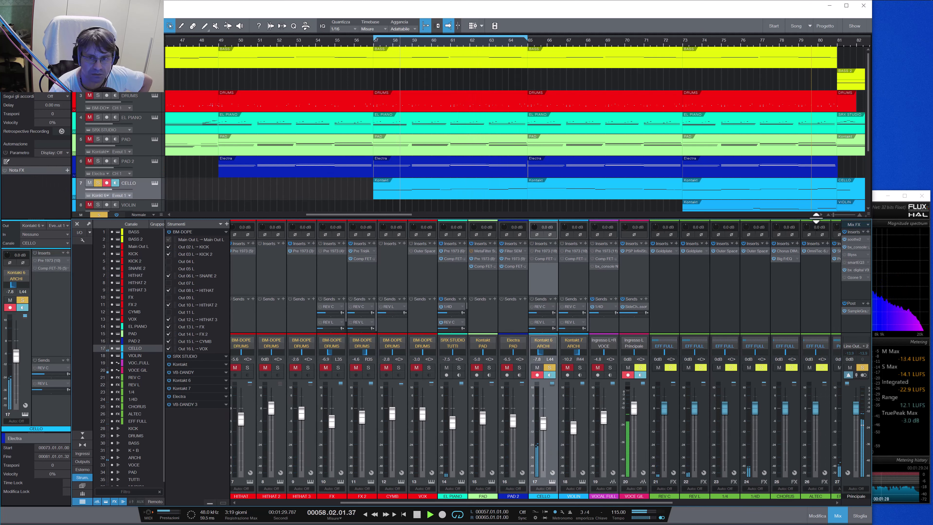
Step: Check the soloed cello's spectrum in Pure Analyzer System, then return to the CELLO channel in the mixer
click(883, 200)
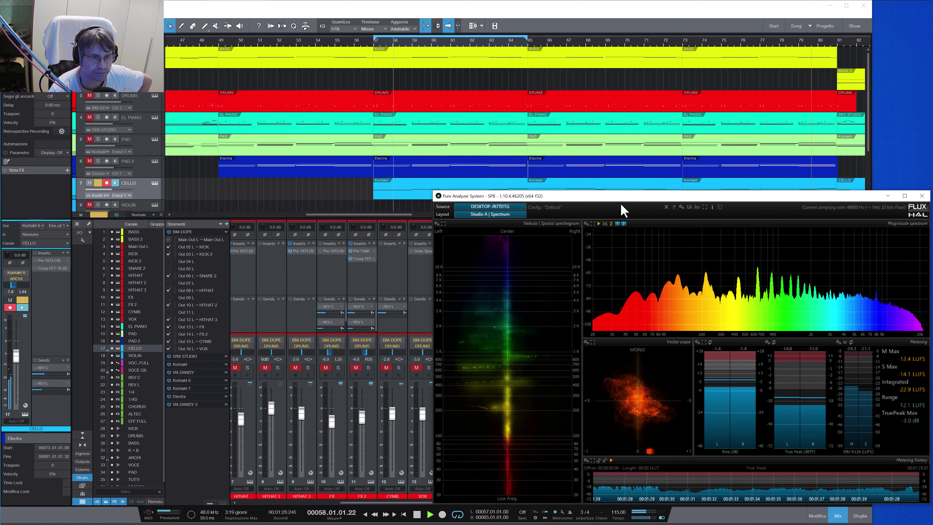
click(427, 314)
click(550, 443)
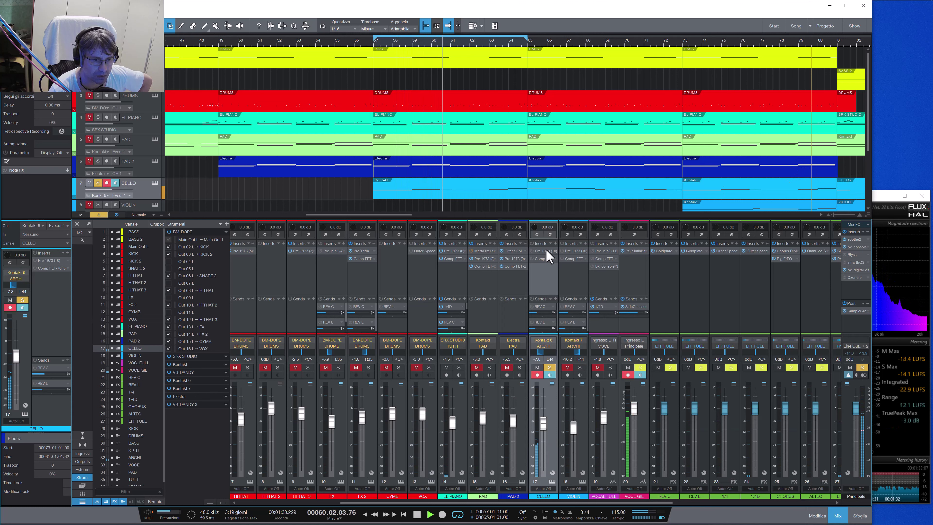
Step: Open the CELLO channel's Pre 1973 insert, activate the plug-in while the soloed cello plays, and close its window
click(544, 251)
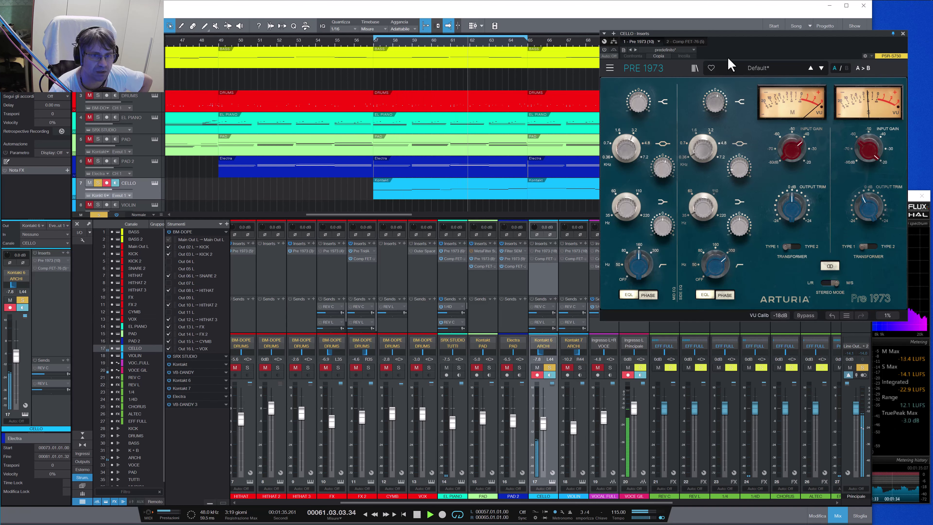
drag(731, 37, 322, 53)
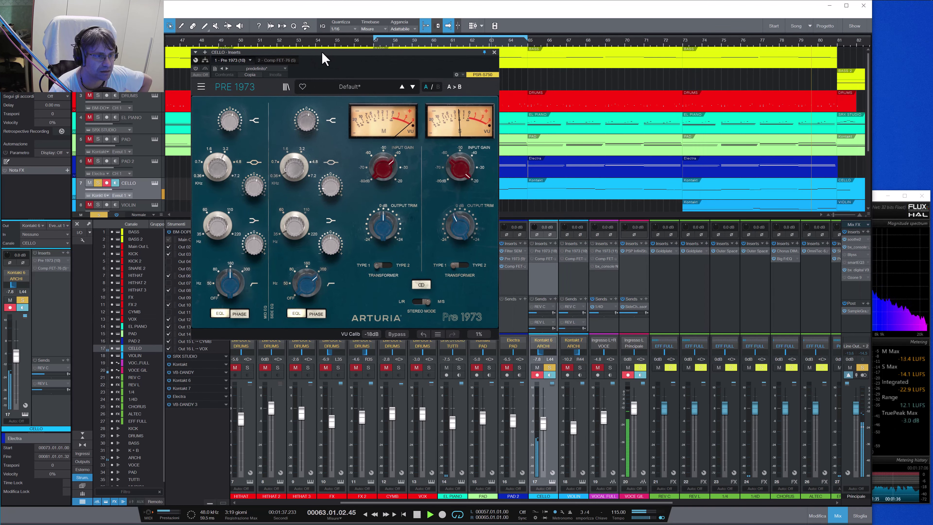
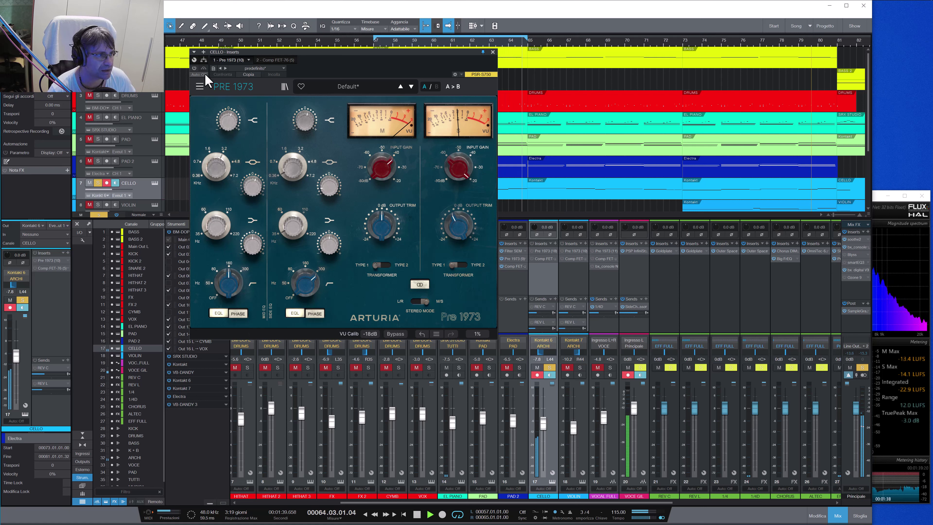
click(194, 69)
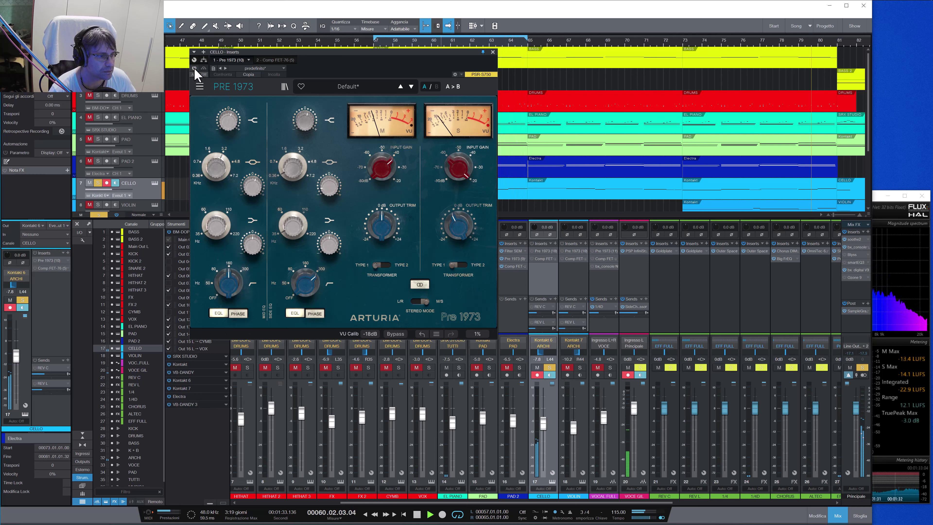
click(195, 68)
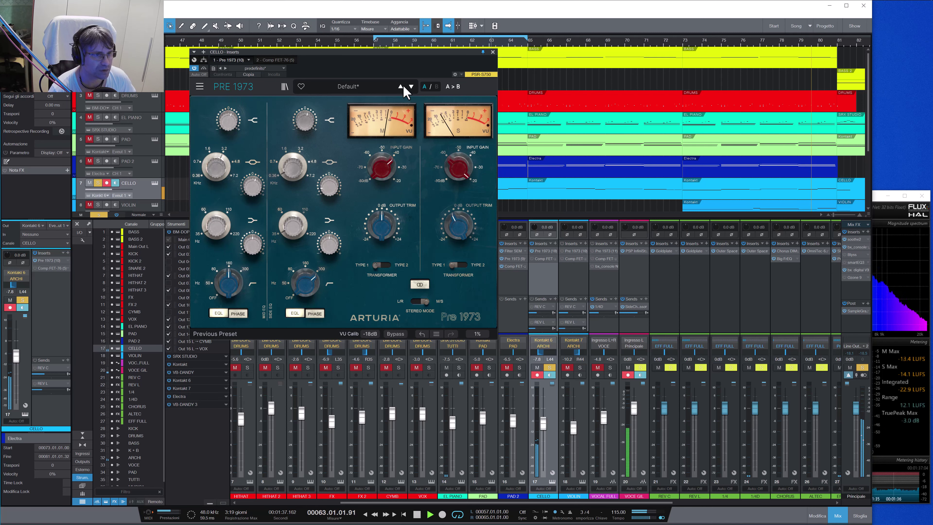
click(492, 52)
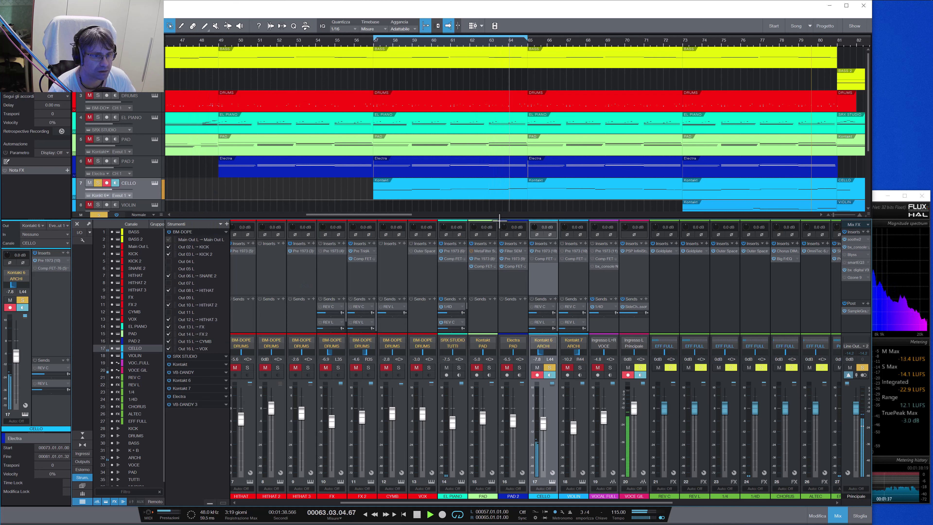
Step: Open the CELLO channel's Comp FET-76 and check which channel feeds its sidechain
click(542, 258)
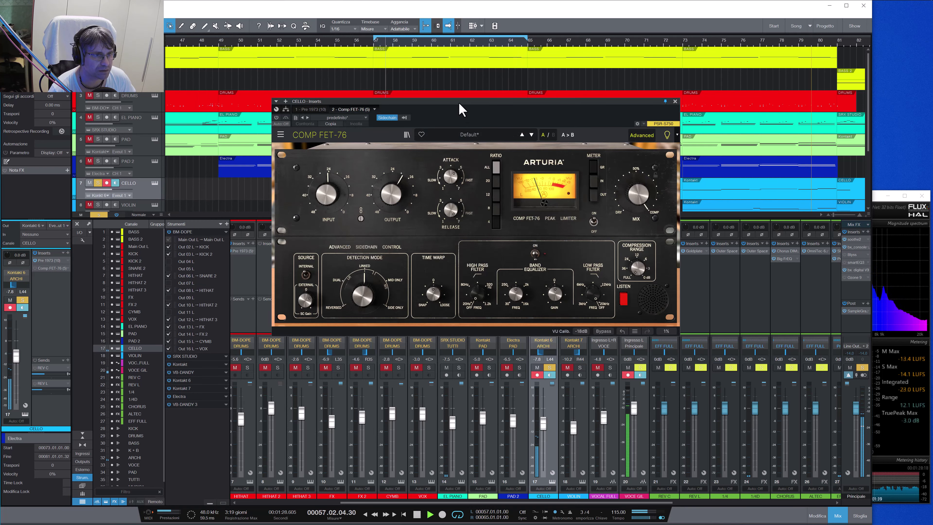
drag(459, 104, 278, 79)
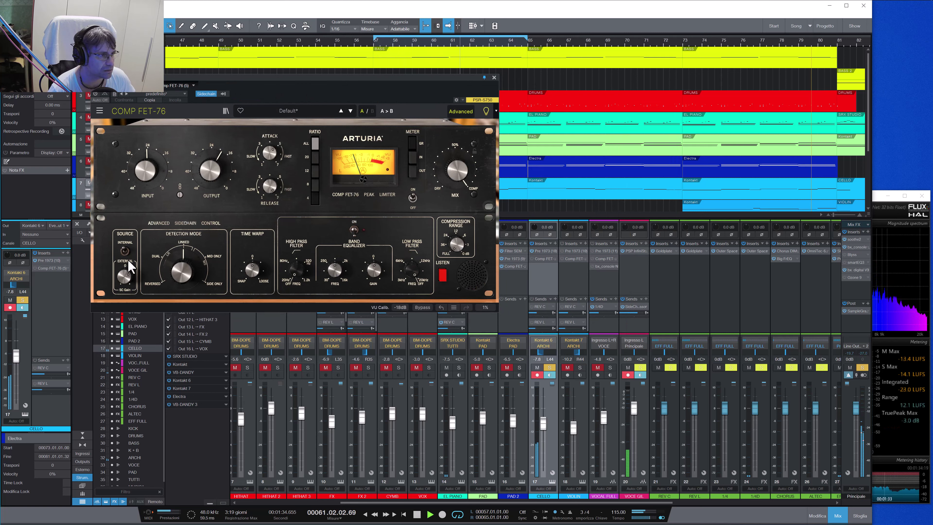
click(222, 94)
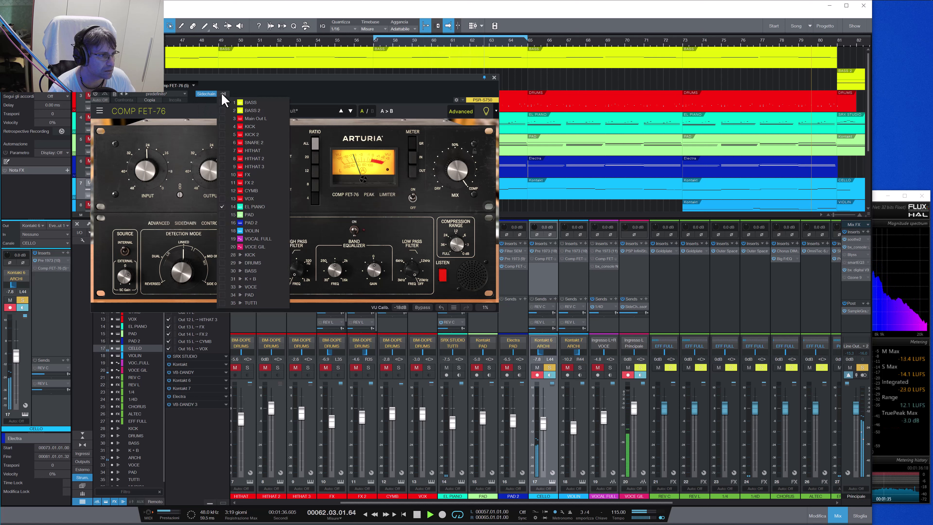
click(329, 90)
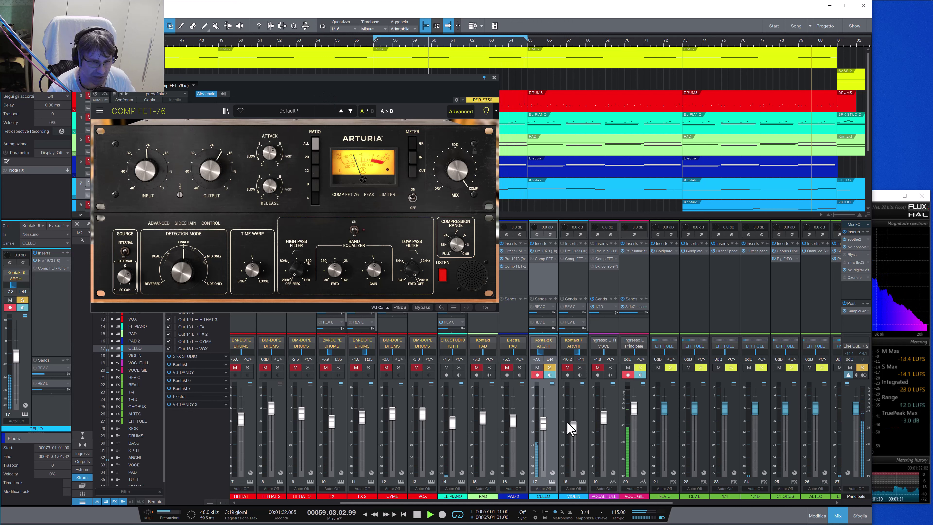
Step: Activate CELLO's Comp FET-76 with EL PIANO also soloed, compare it bypassed and active, and close its window
click(458, 367)
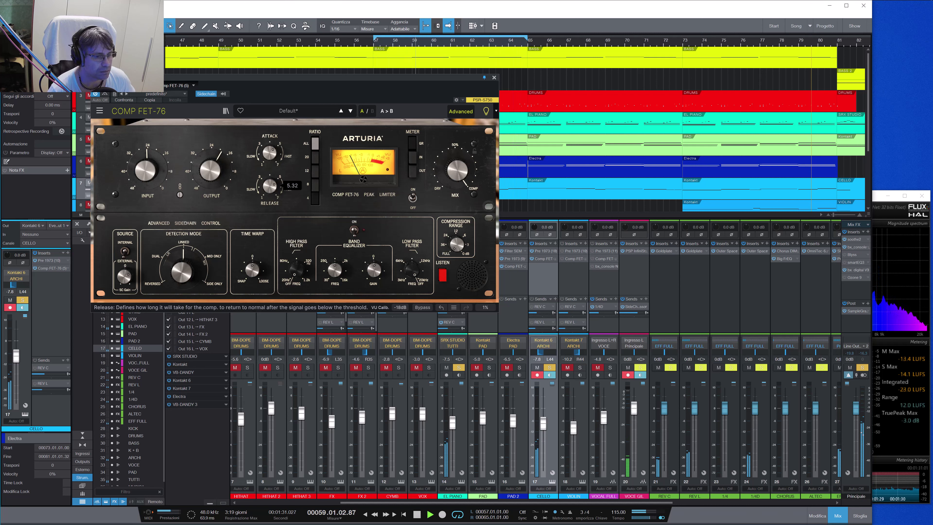
click(106, 93)
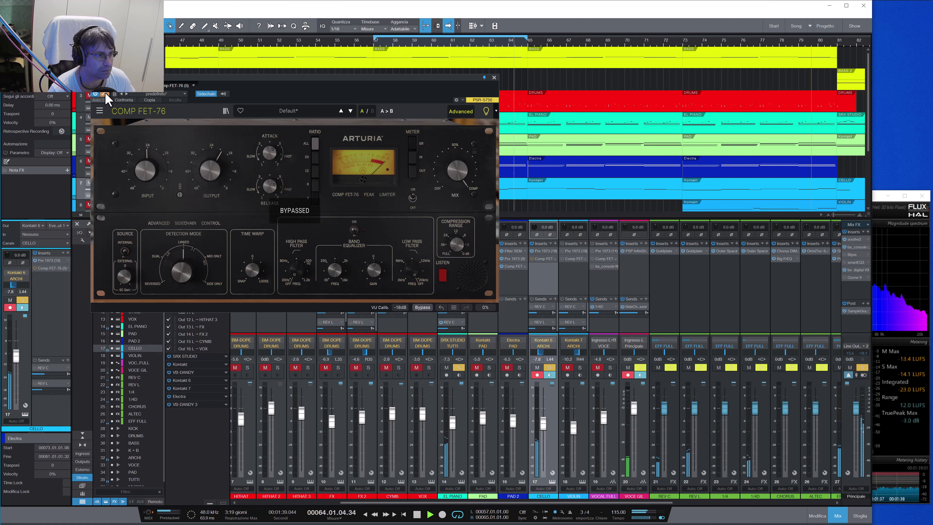
click(106, 94)
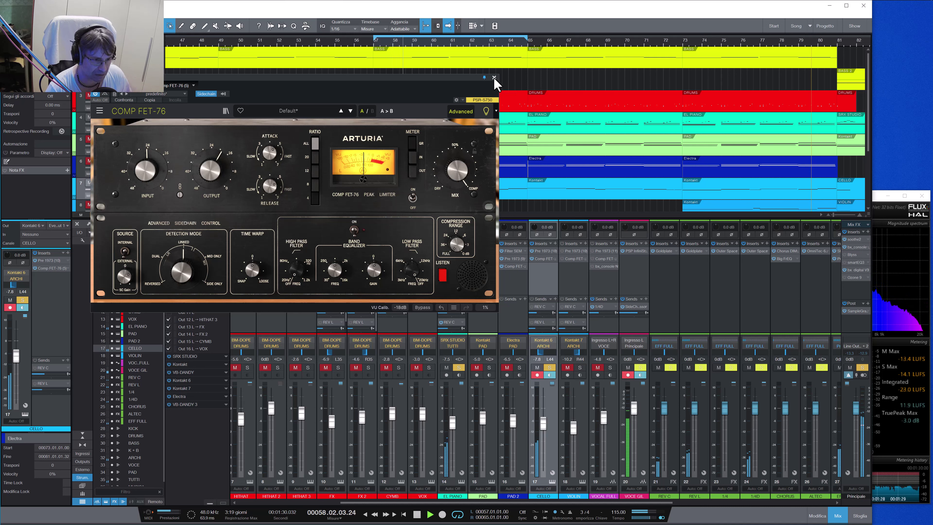
click(494, 78)
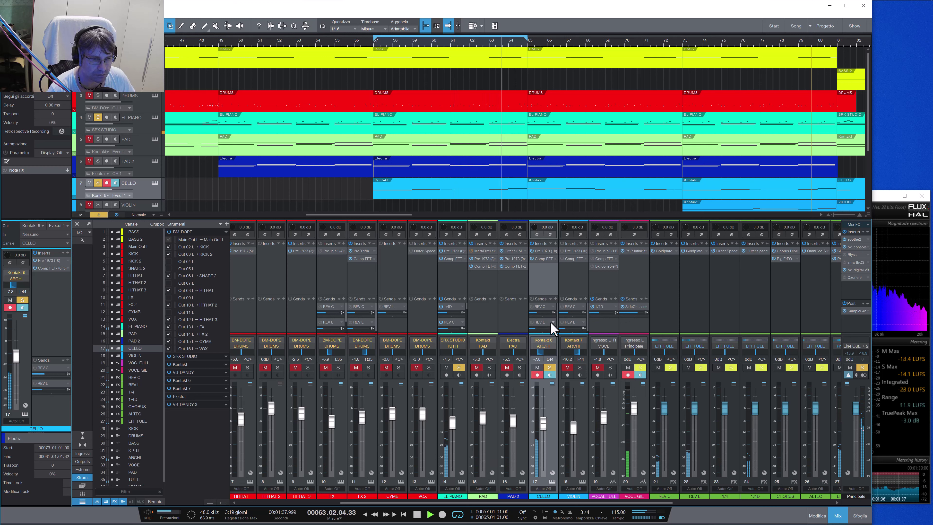
Step: Activate the CELLO channel's REV C and REV L sends and clear all channel solos
click(531, 307)
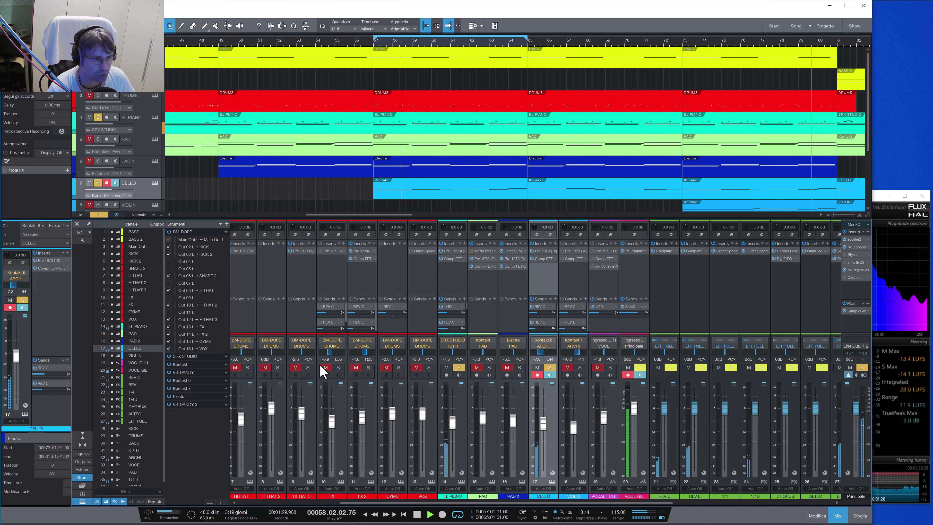
click(98, 214)
Step: Select and solo the VIOLIN channel, look at its signal in Pure Analyzer System, and return to the mixer
click(580, 434)
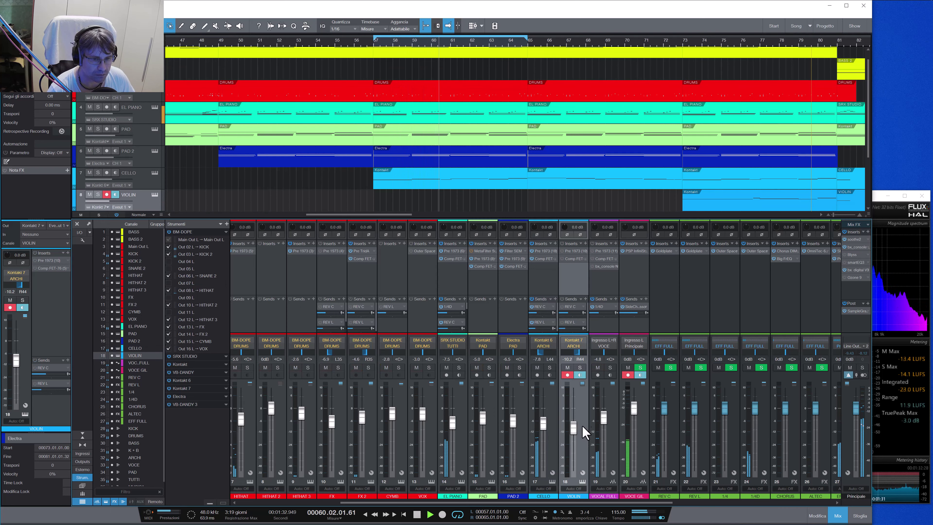
click(579, 367)
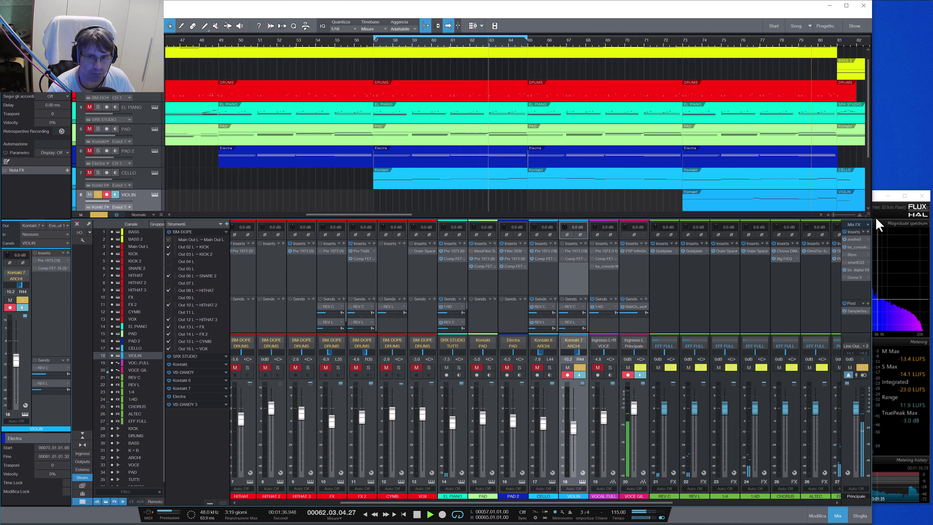
click(877, 203)
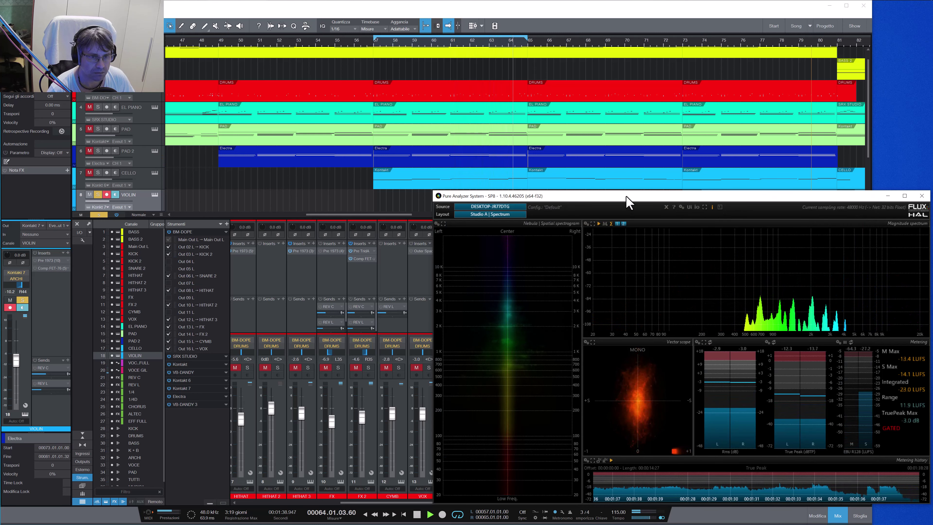
click(417, 316)
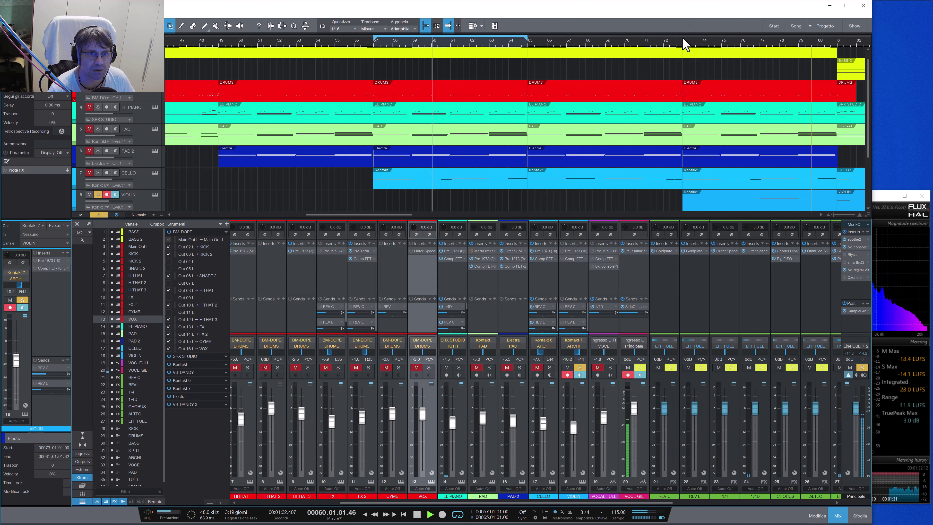
Step: Loop bars 73 to 81 from the loop start and check the soloed violin's spectrum in Pure Analyzer System
drag(691, 30, 839, 43)
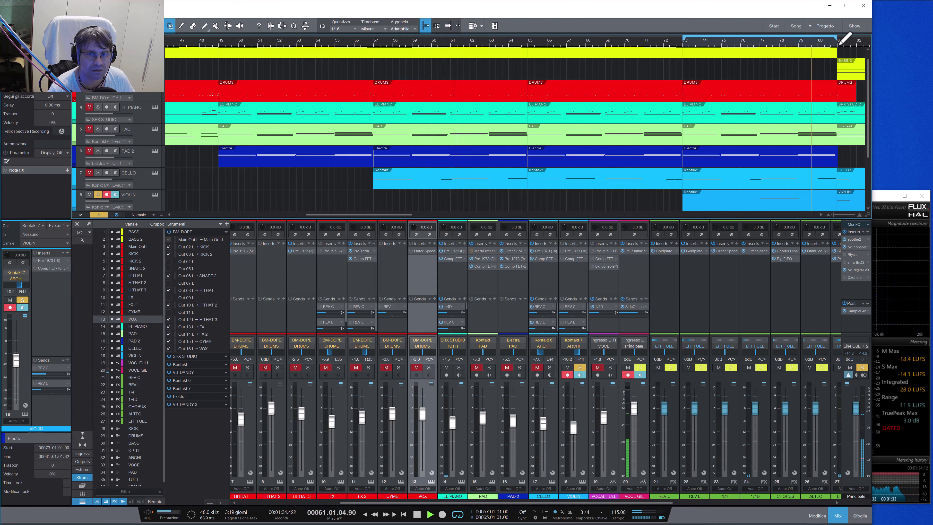
click(472, 512)
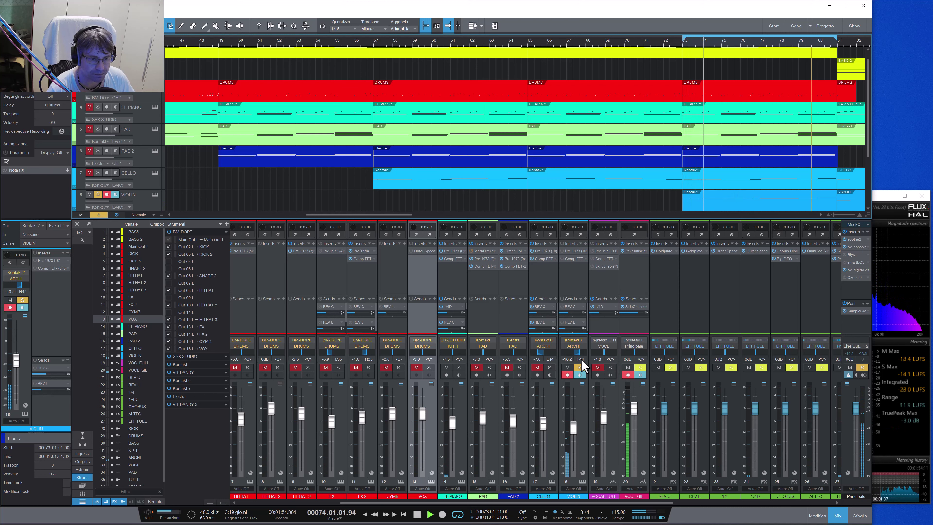
click(880, 202)
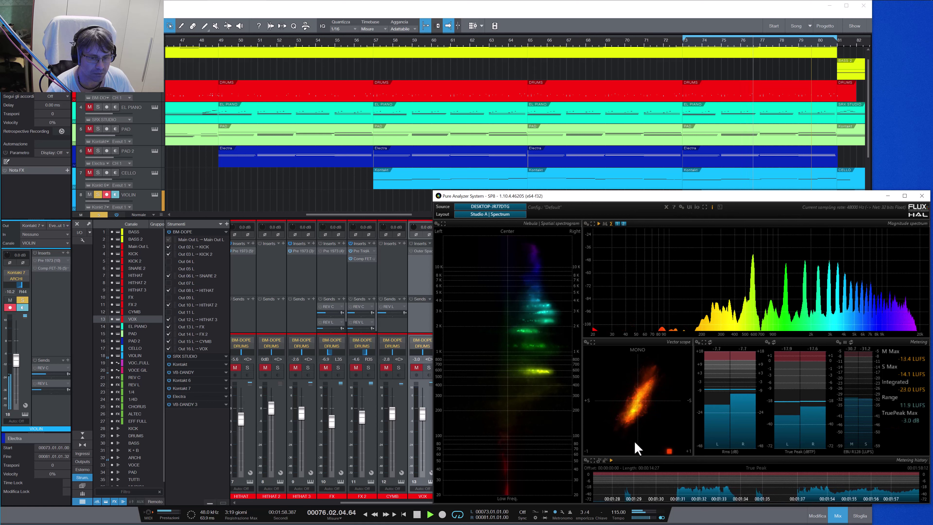
click(421, 316)
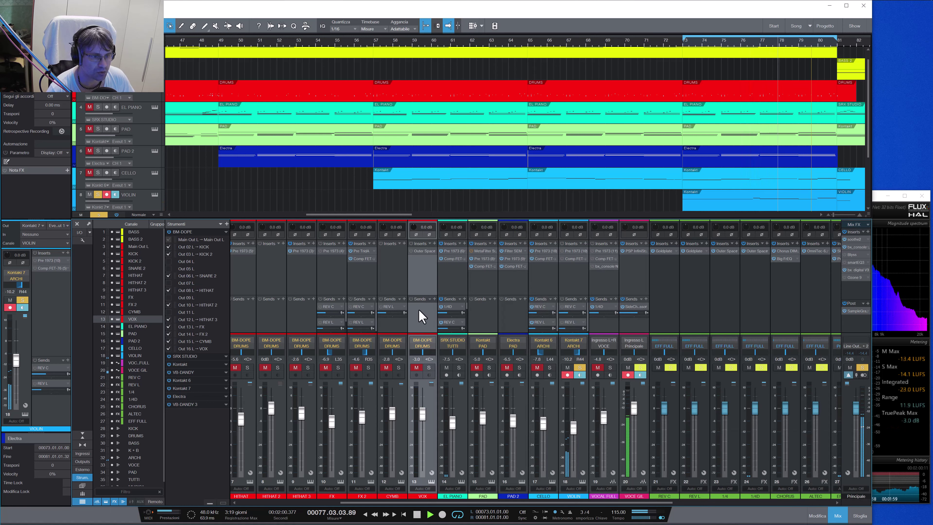
click(583, 323)
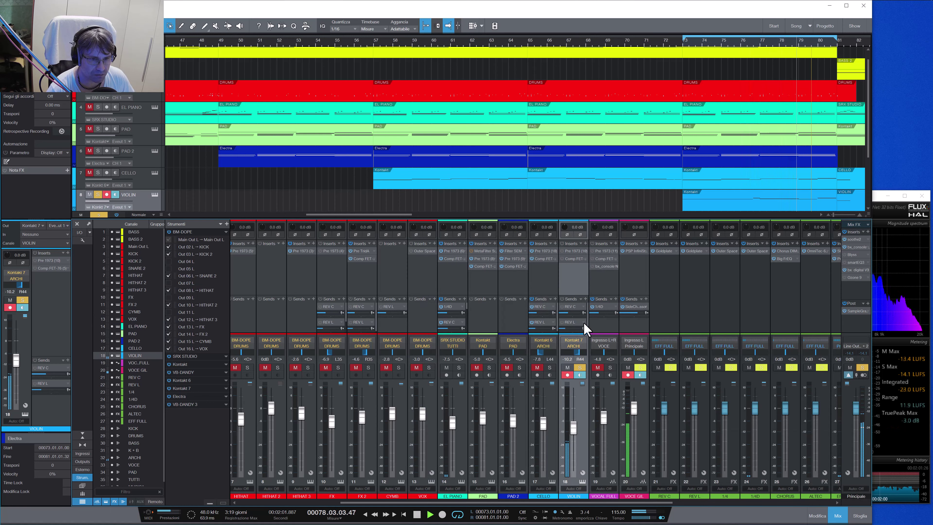
Step: Review the EQ settings in VIOLIN's Pre 1973, listening in the full mix and soloed, and close its window
double_click(575, 251)
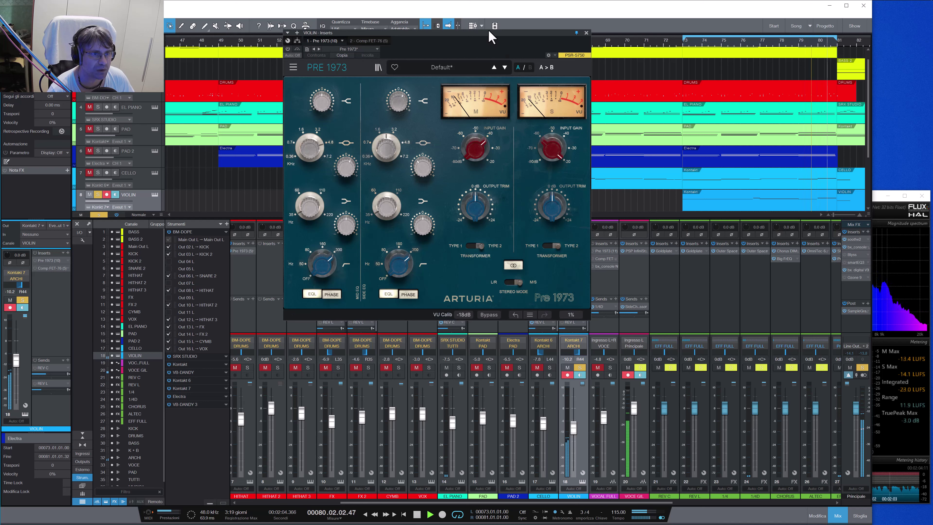
drag(490, 32, 353, 56)
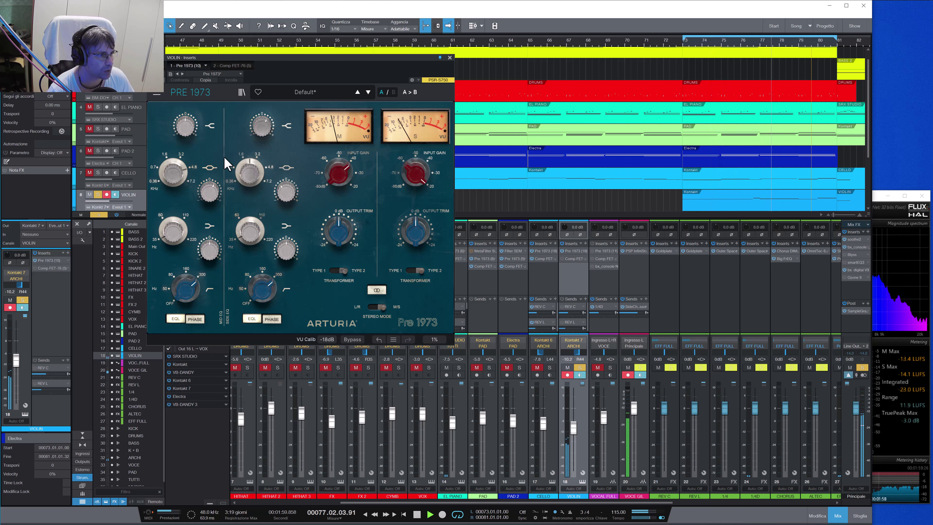
mouse_move(253, 184)
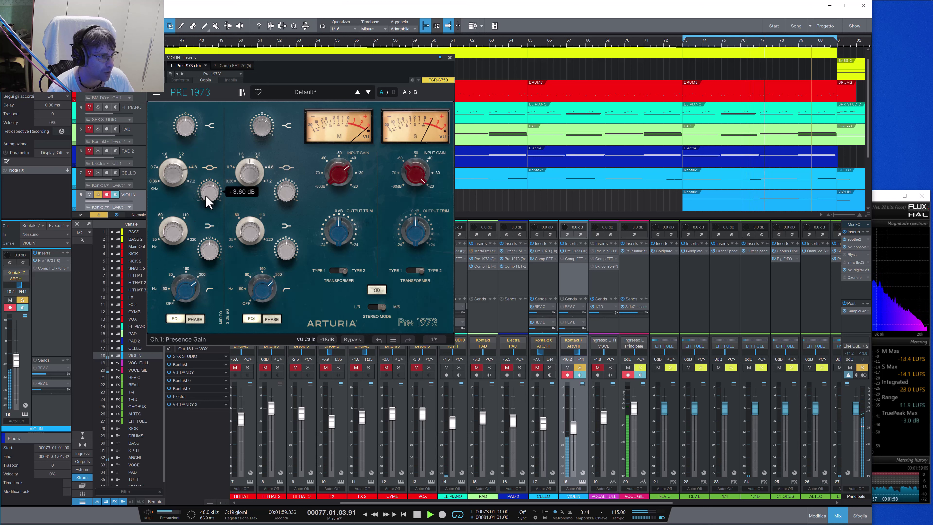
mouse_move(189, 130)
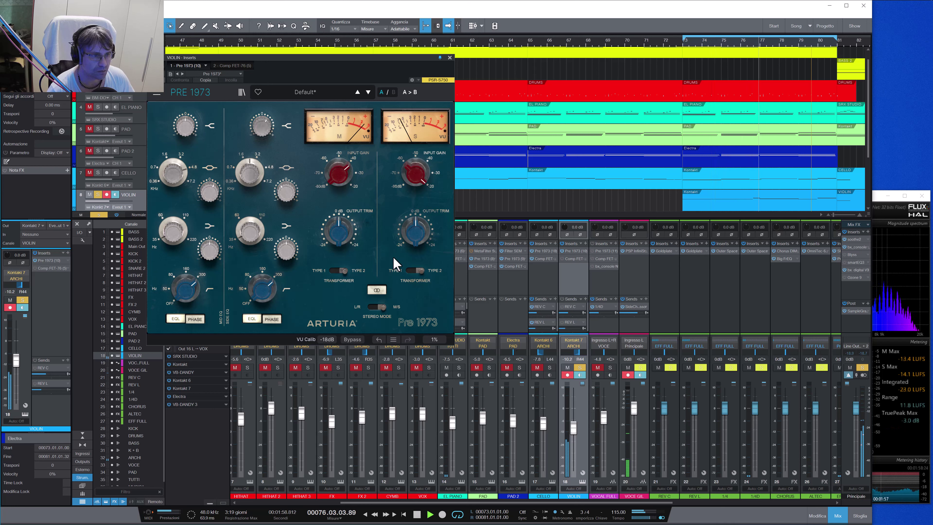
click(579, 367)
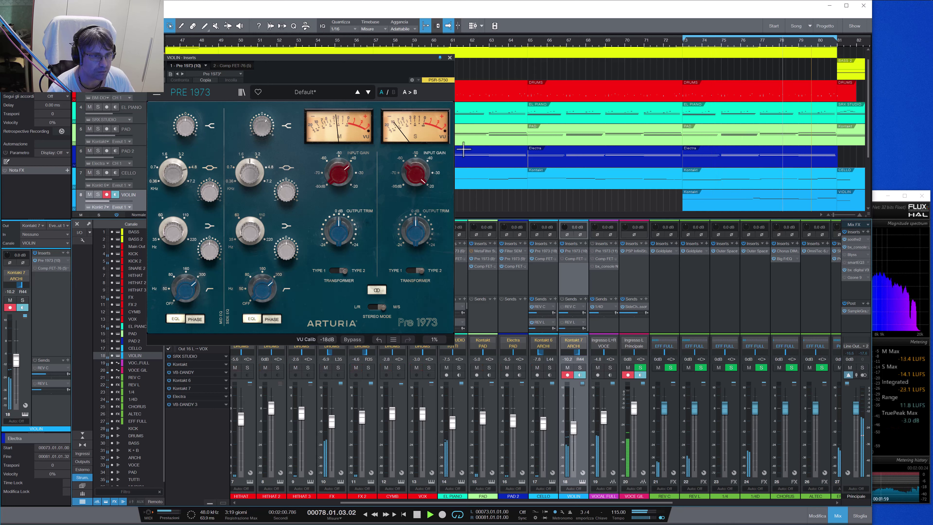
click(580, 367)
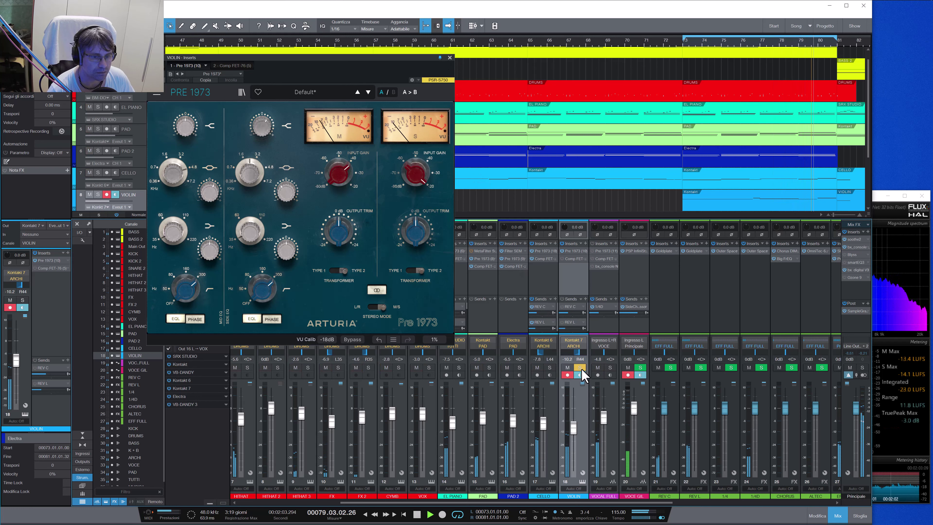
click(448, 58)
Step: Check the advanced sidechain controls and source list of VIOLIN's Comp FET-76, and switch its sidechain off
click(575, 259)
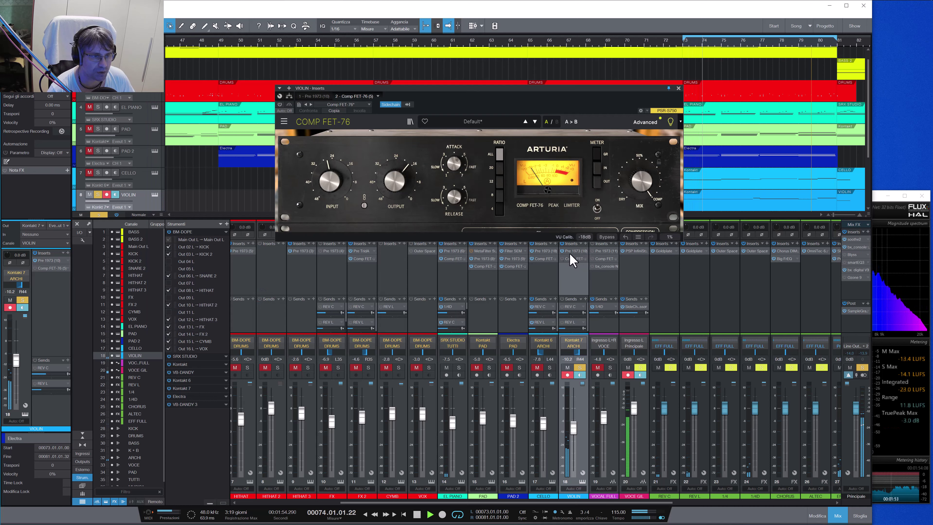
drag(431, 96, 293, 56)
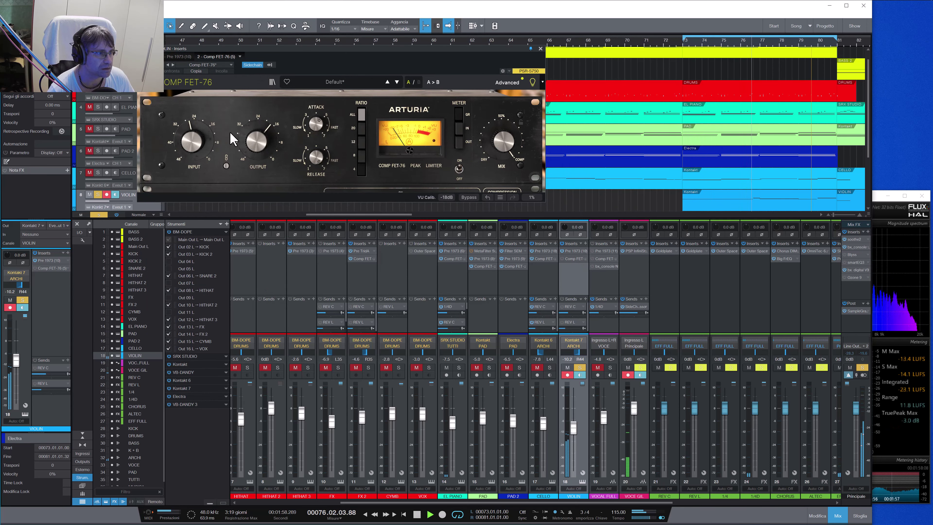
click(507, 83)
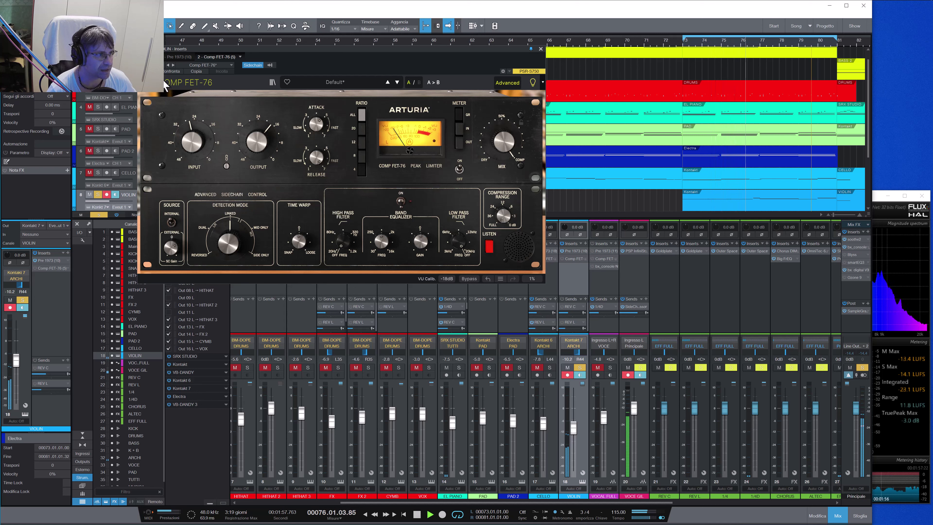
click(270, 65)
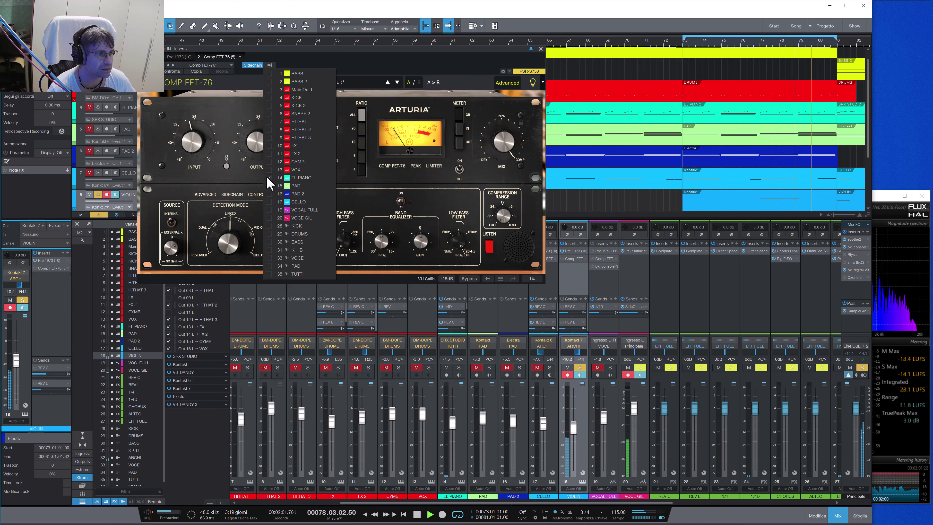
click(364, 77)
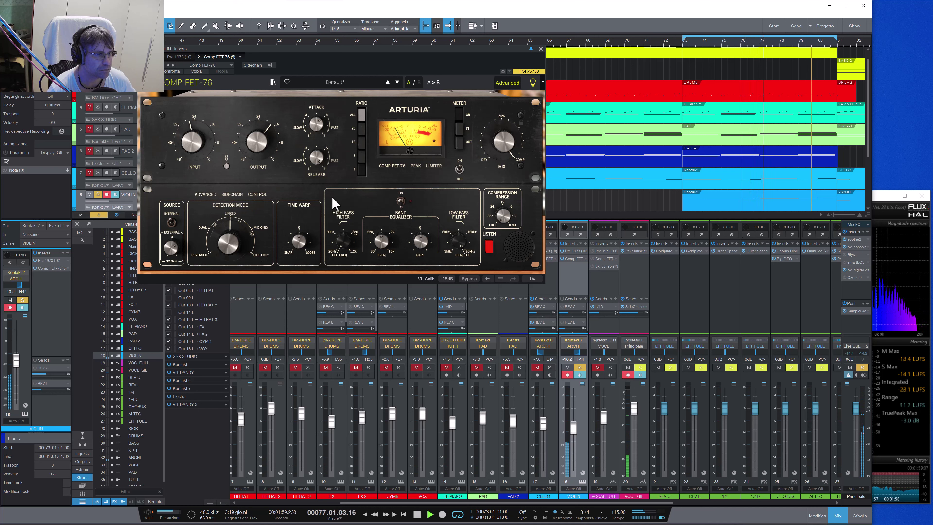
click(540, 48)
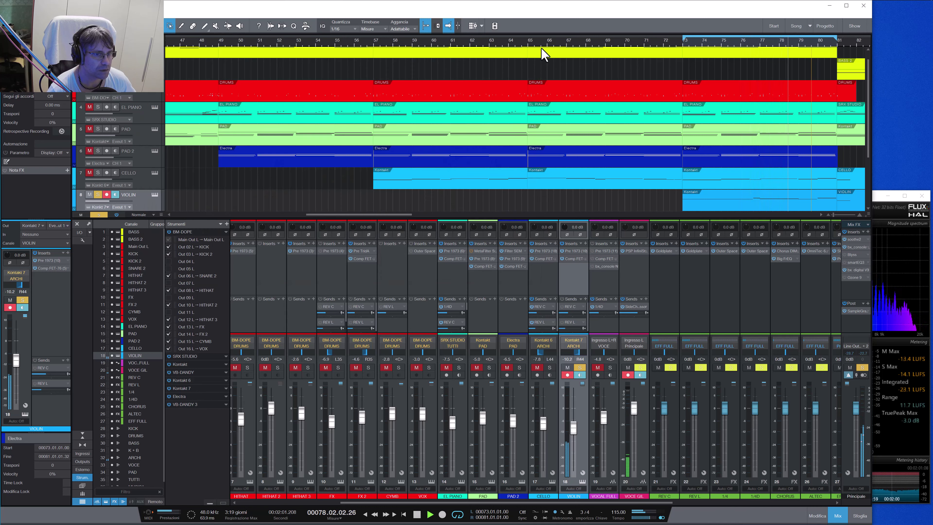
Step: Switch off the sidechain on CELLO's Comp FET-76 and listen to CELLO soloed together with VIOLIN
click(545, 259)
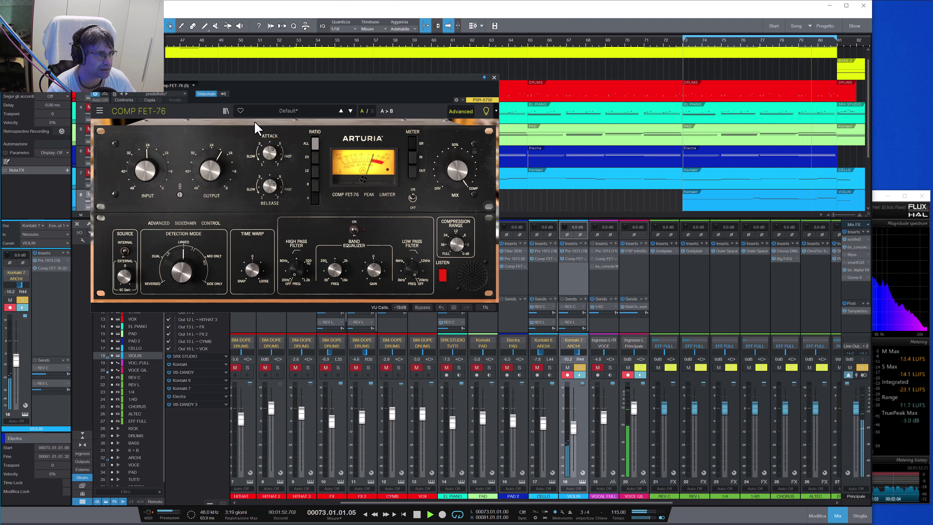
click(223, 94)
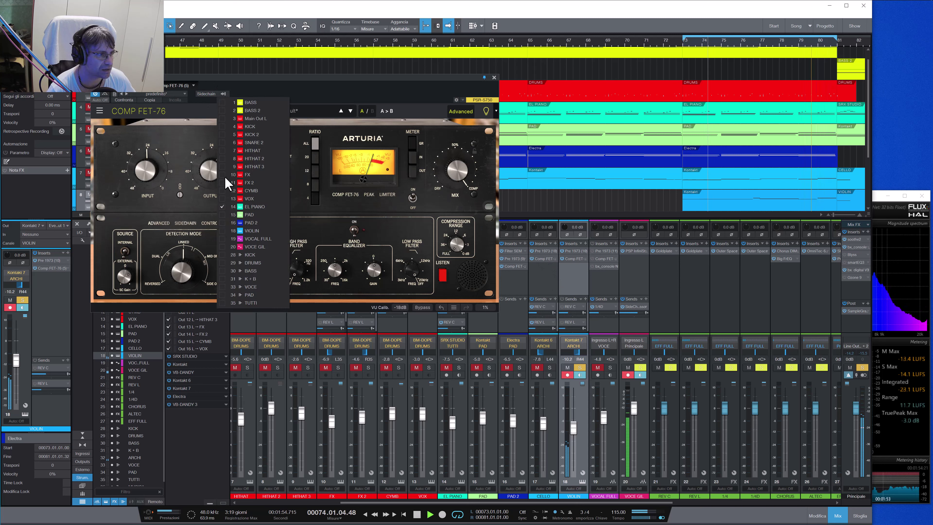
click(329, 98)
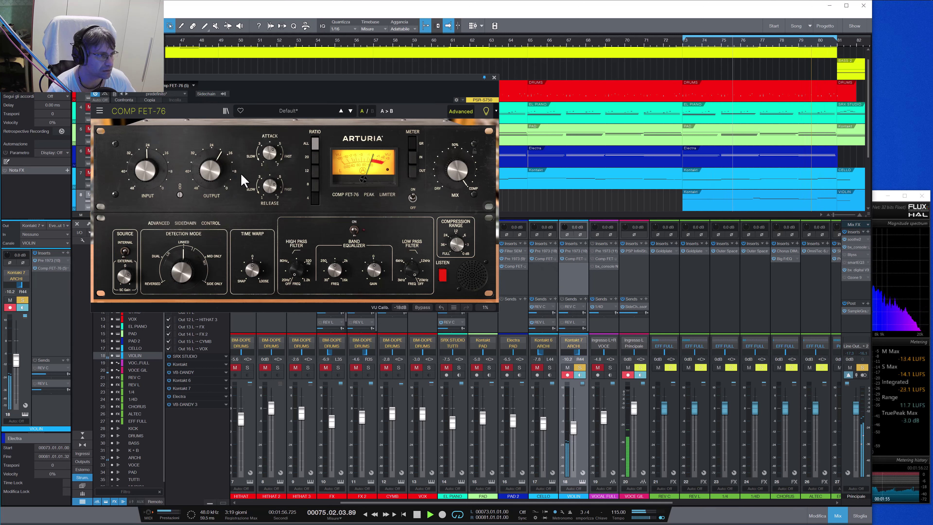
click(457, 112)
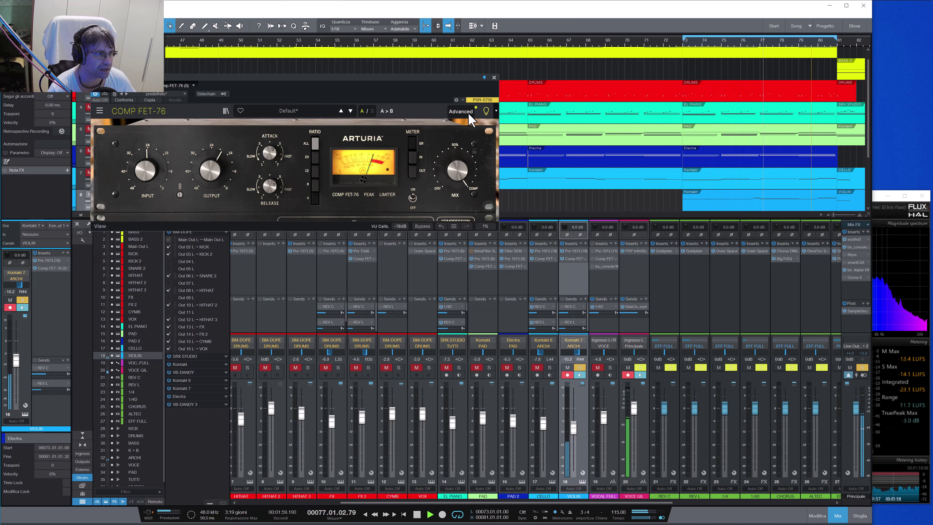
click(549, 367)
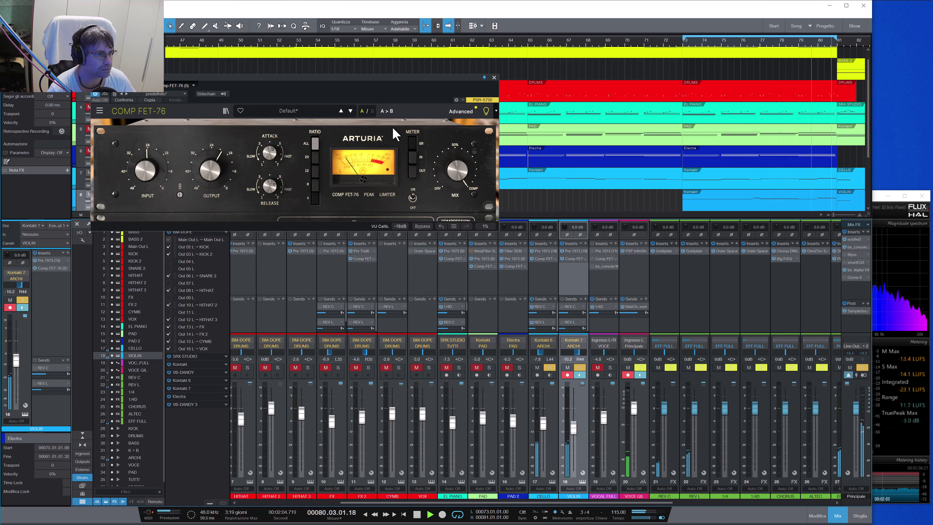
click(493, 78)
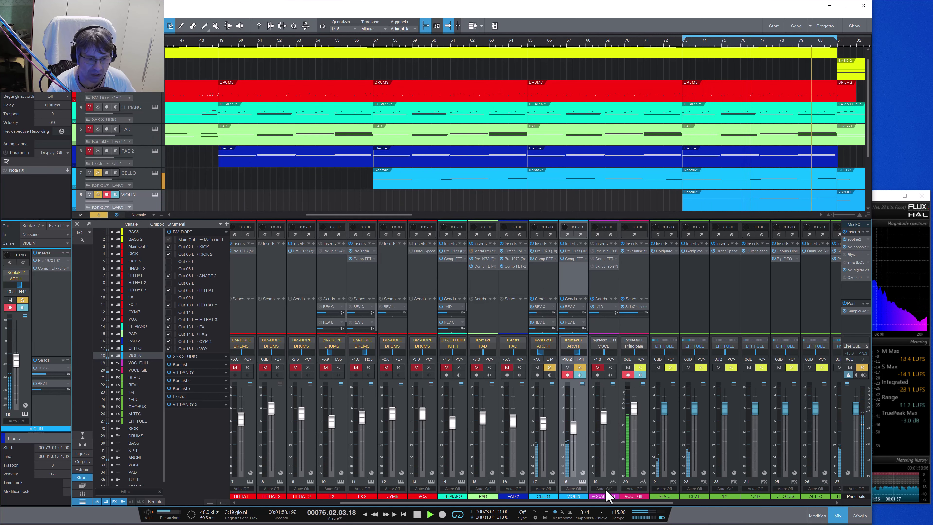
Step: Add EL PIANO as a sidechain source for the Comp VCA-65 on the ARCHI bus and close its window
drag(614, 502, 749, 519)
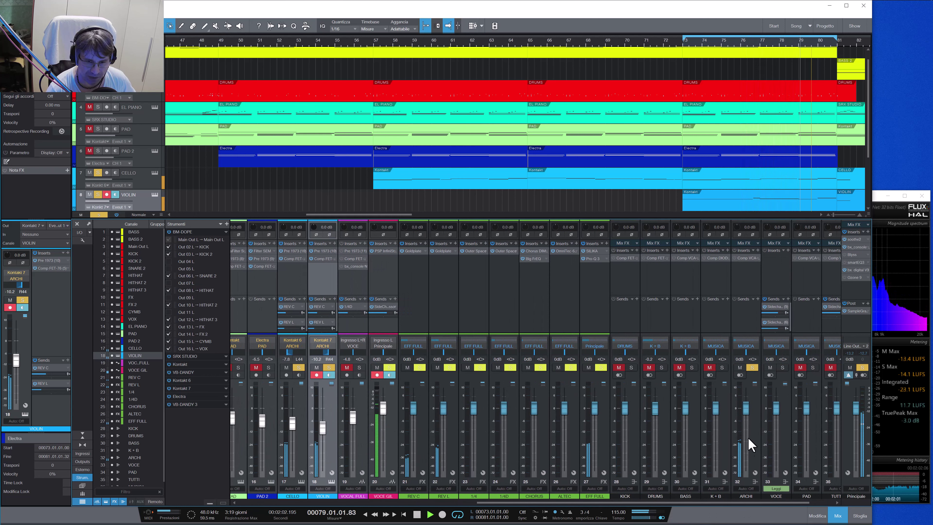
click(755, 422)
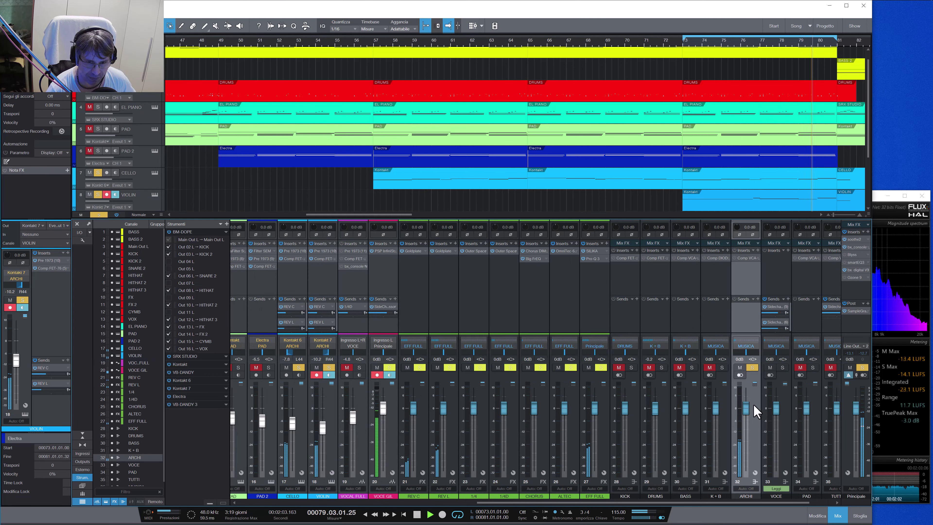
double_click(749, 260)
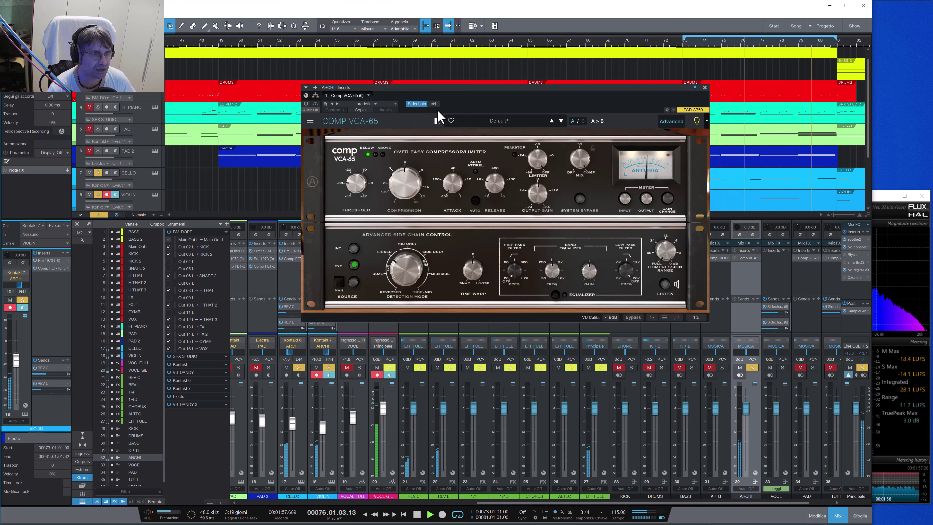
click(434, 104)
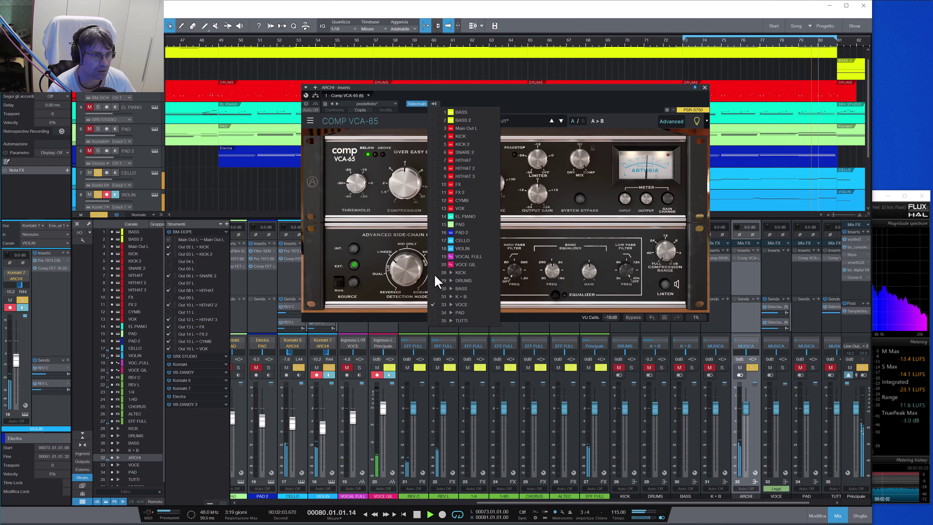
click(433, 217)
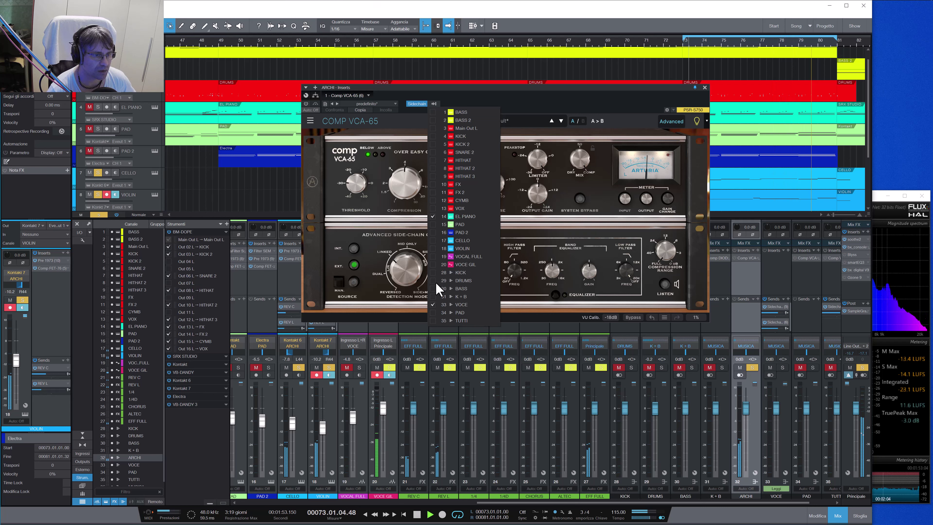
click(648, 107)
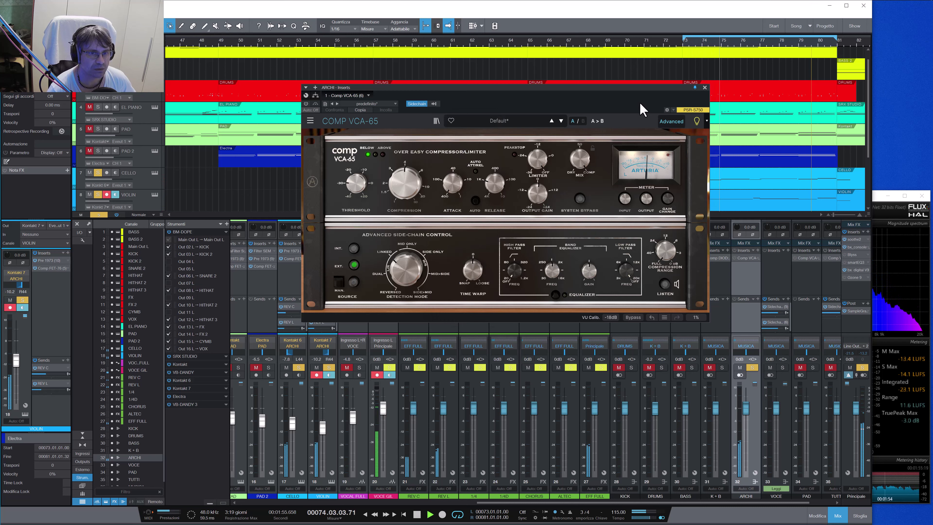
click(705, 88)
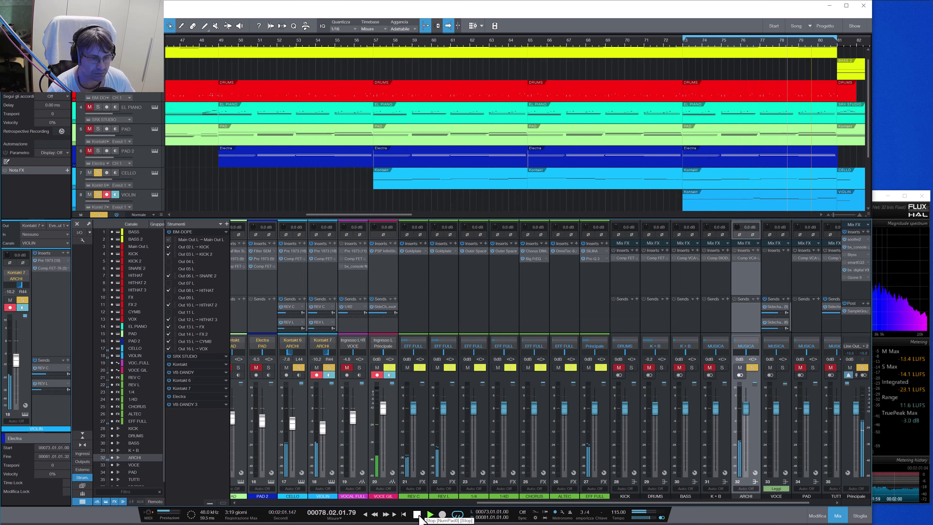
Step: Clear all channel solos, and select and solo the VOCAL FULL channel
click(98, 214)
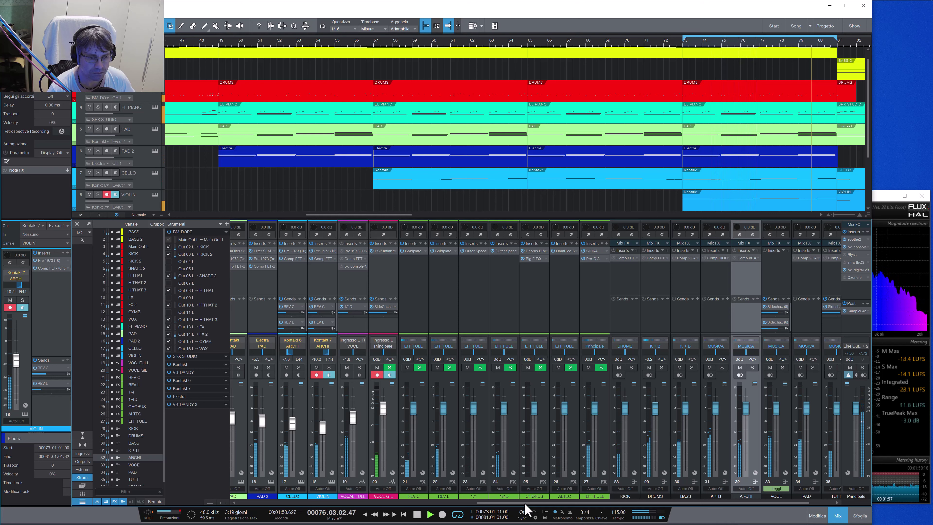
drag(523, 502, 579, 503)
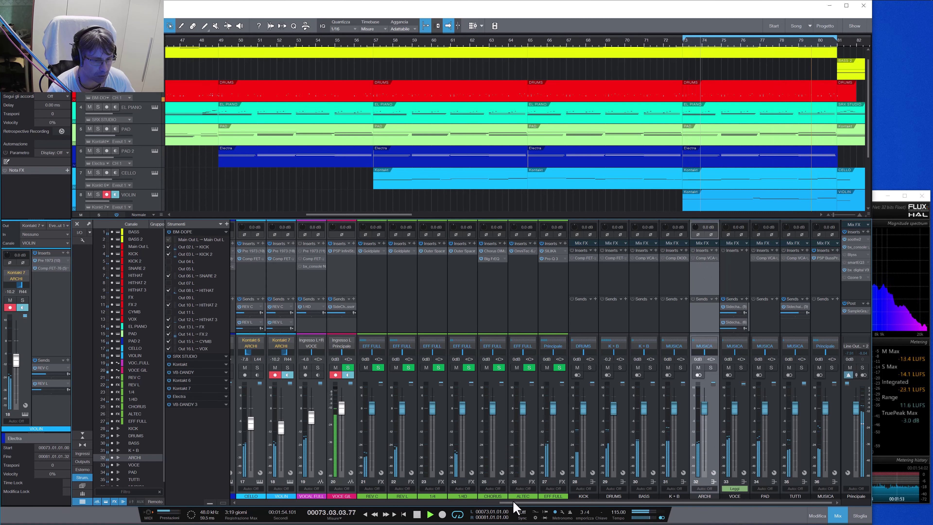
drag(513, 500, 436, 501)
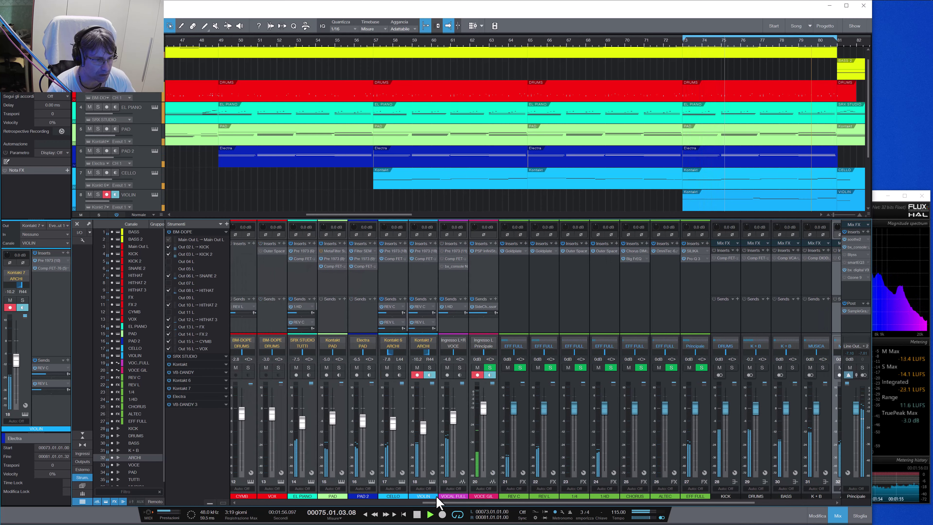
click(462, 420)
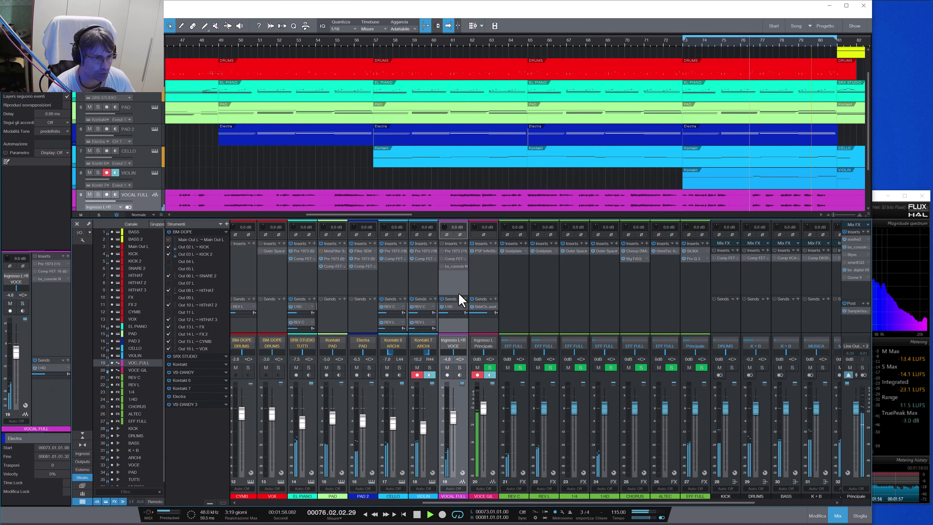
click(459, 367)
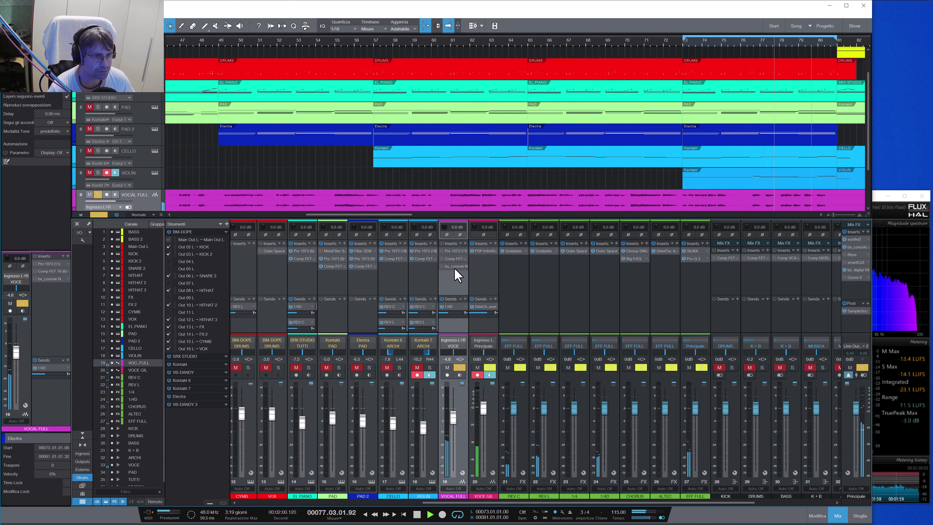
Step: Activate VOCAL FULL's Pre 1973, review its EQ settings and compare the vocal with it bypassed and active
click(456, 252)
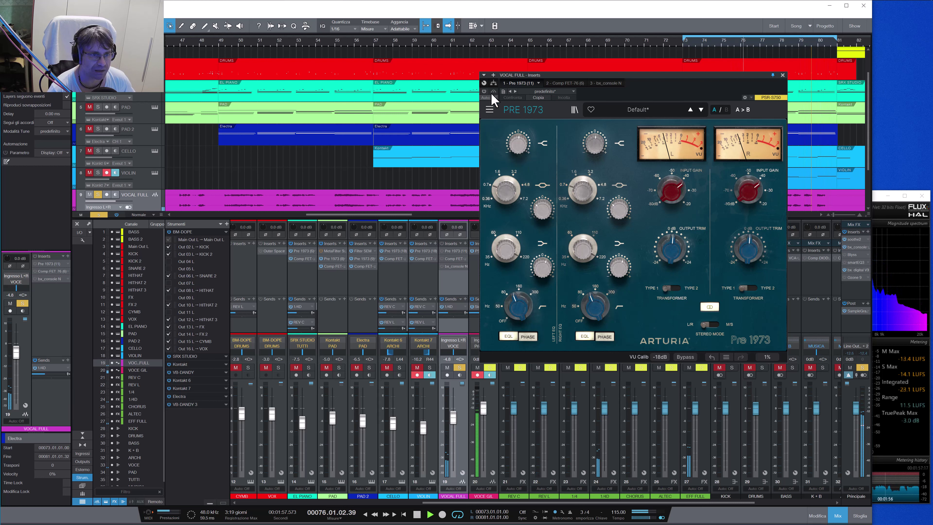
mouse_move(598, 315)
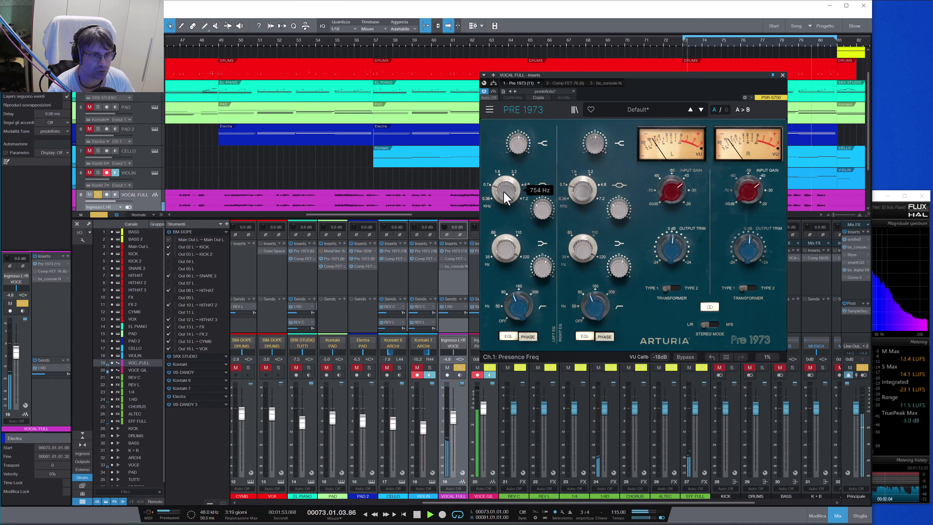
mouse_move(516, 202)
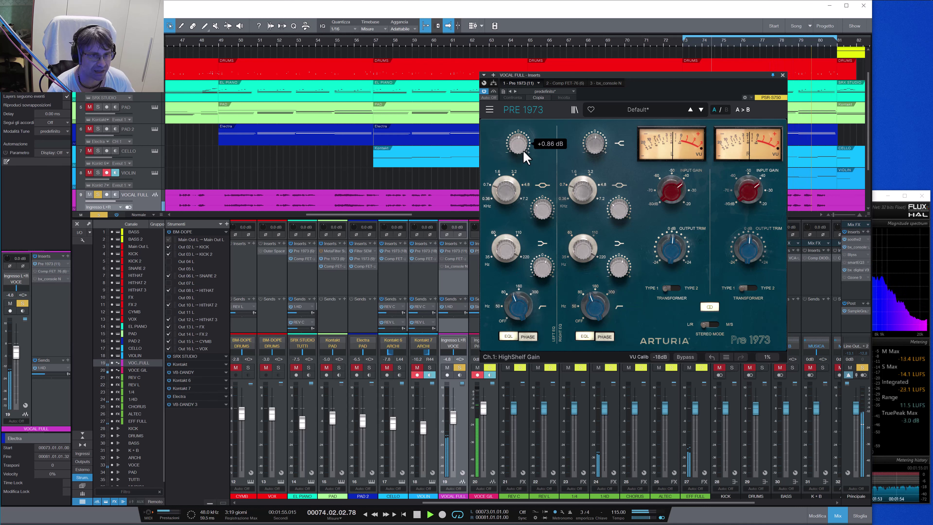
mouse_move(598, 151)
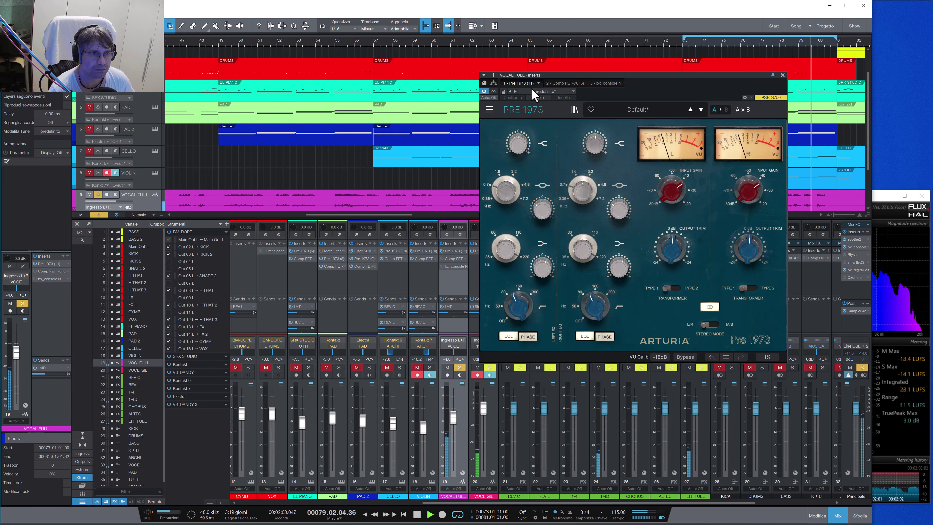
click(493, 92)
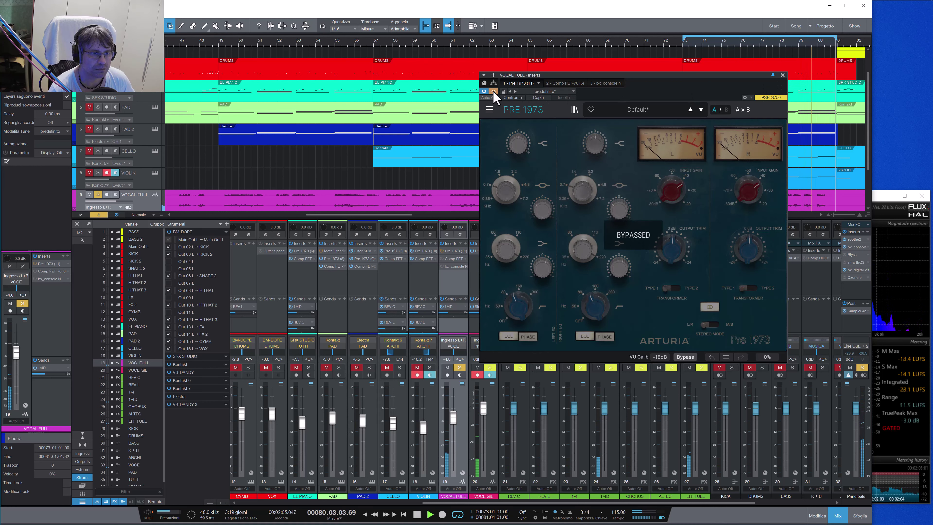
click(494, 91)
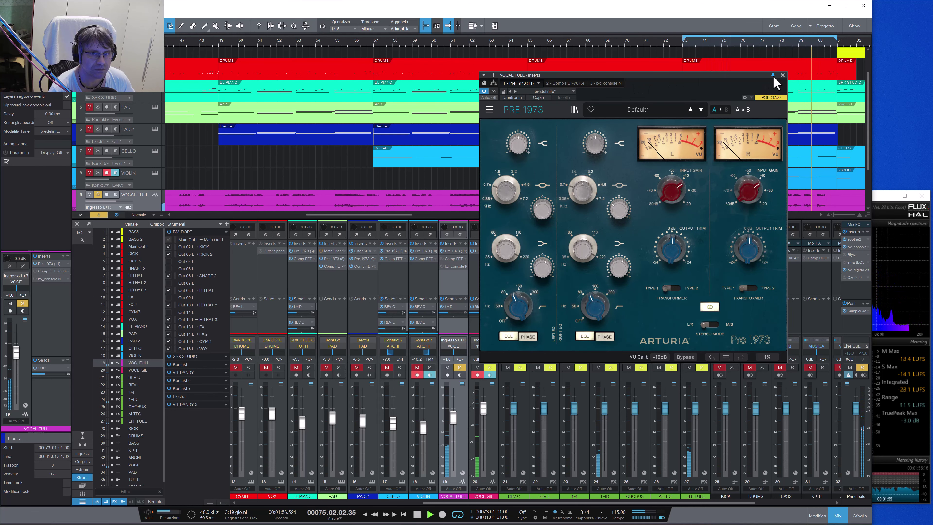
click(782, 75)
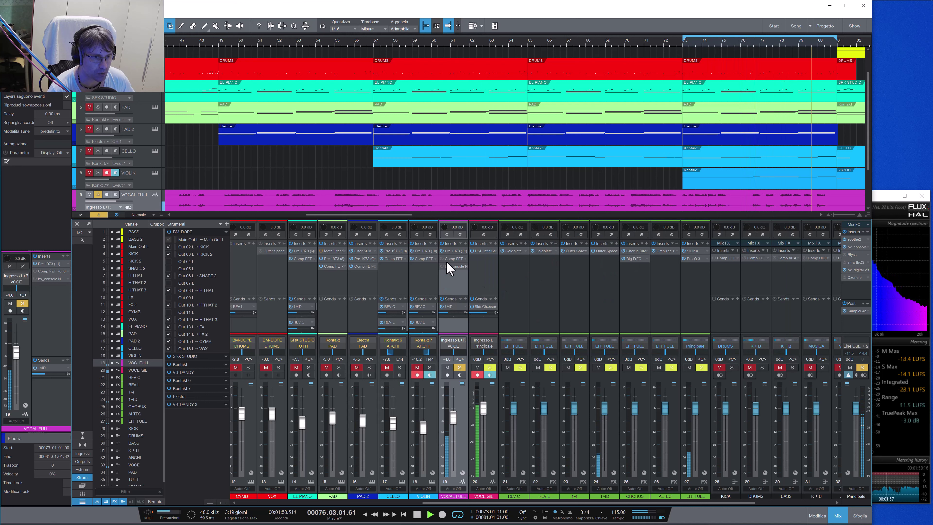
Step: Activate VOCAL FULL's Comp FET-76 with the Vocal Pop preset, listen to its compression and close its window
click(455, 259)
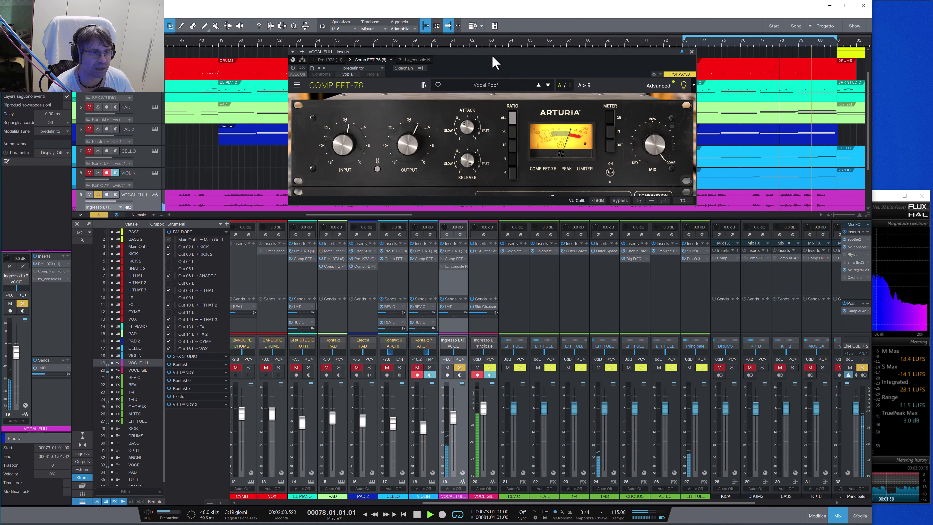
drag(482, 62, 372, 62)
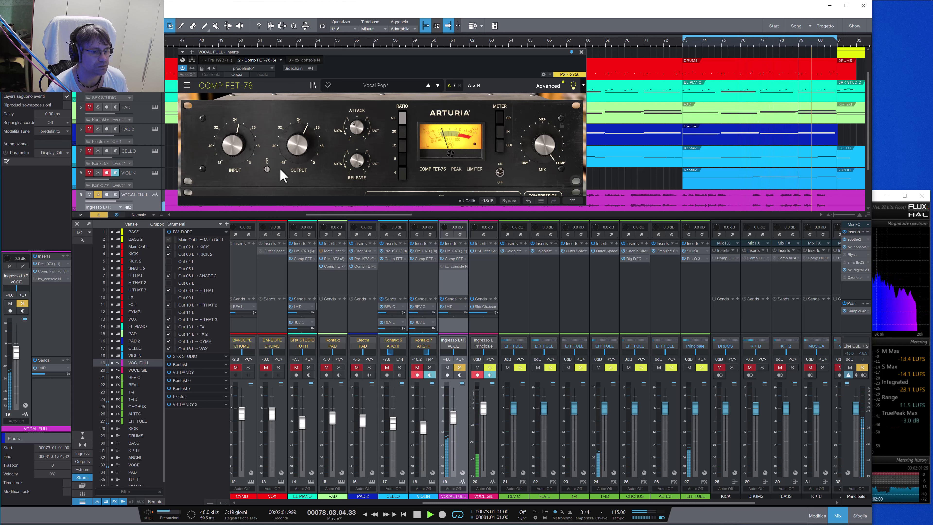
click(582, 52)
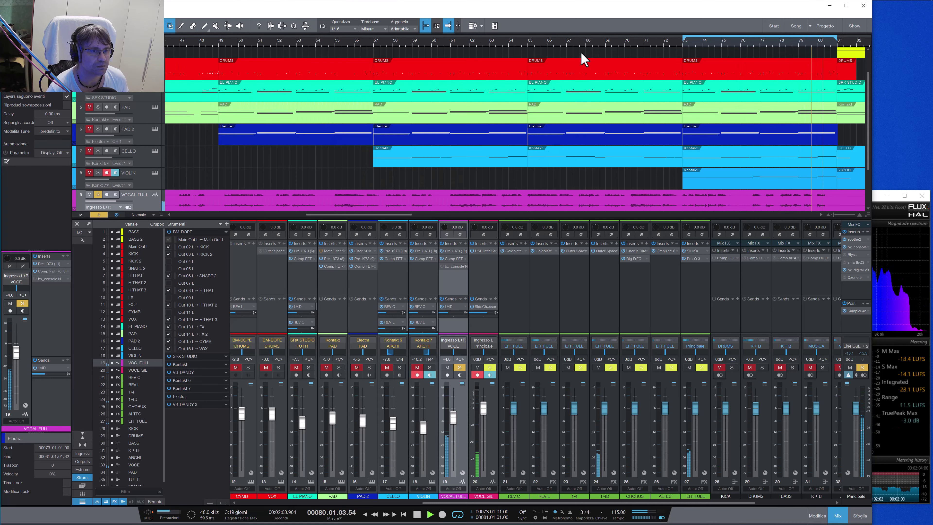
Step: Review the bx_console N settings on VOCAL FULL, switch off its EQ section and close its window
click(455, 267)
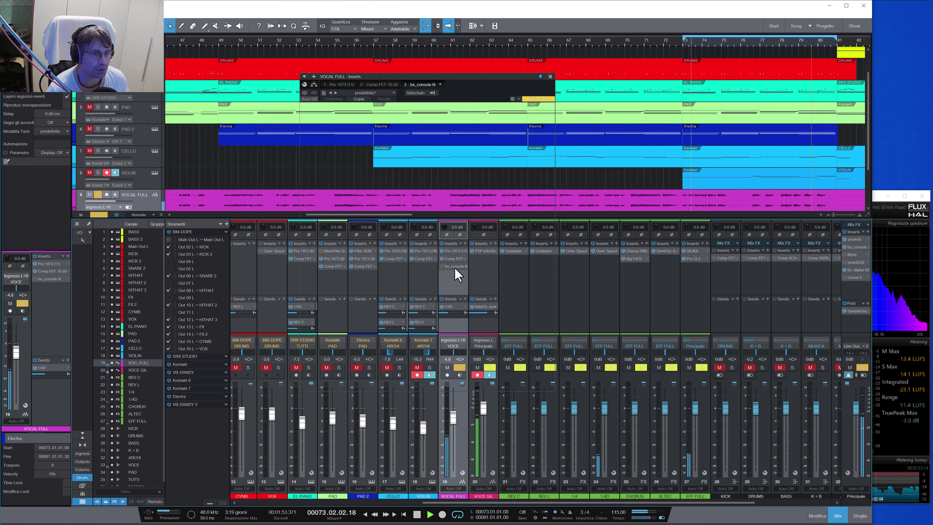
drag(430, 82, 669, 94)
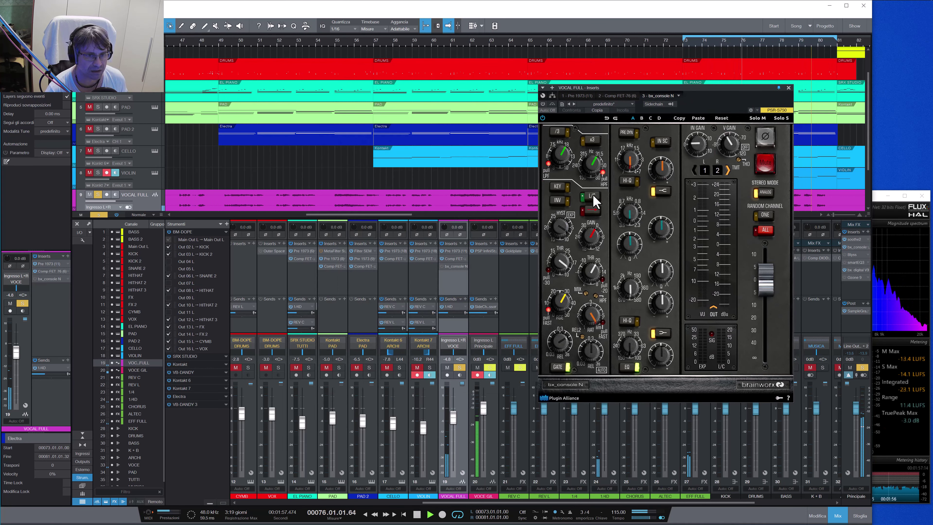
click(626, 367)
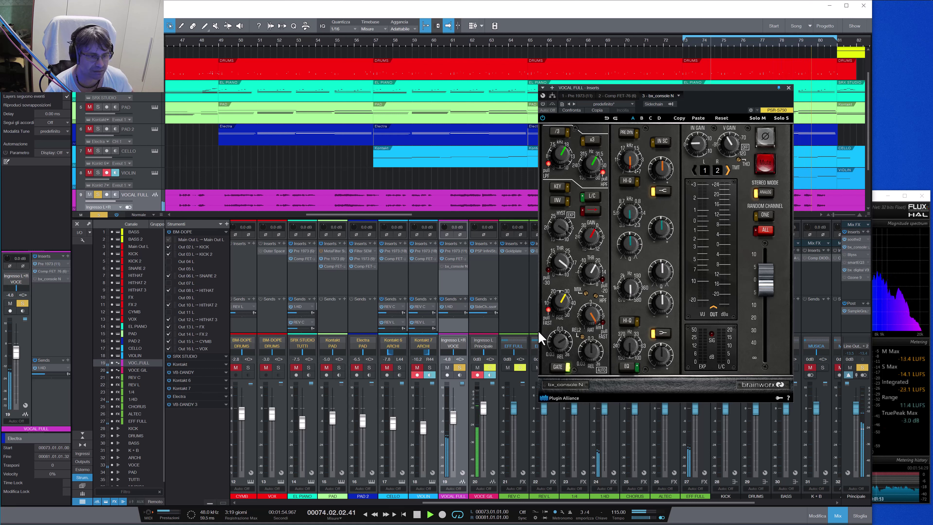
click(788, 88)
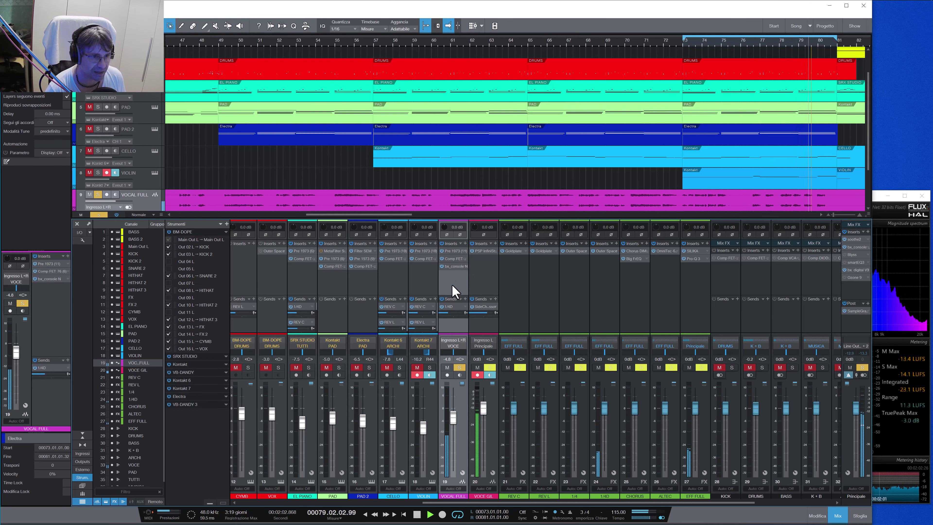
Step: Listen to VOCAL FULL with bx_console N active, compare its 1/4D send off and on, and close the plug-in window
double_click(451, 267)
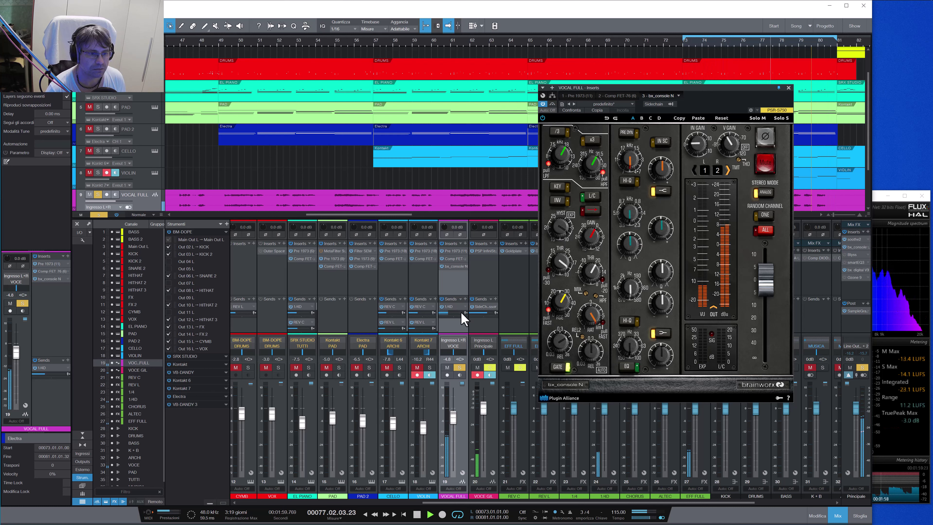
click(442, 306)
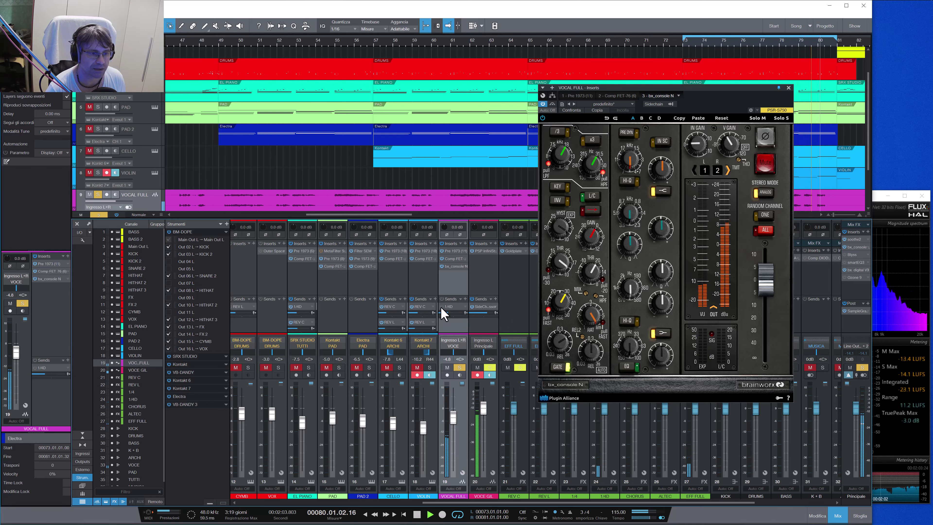
click(442, 306)
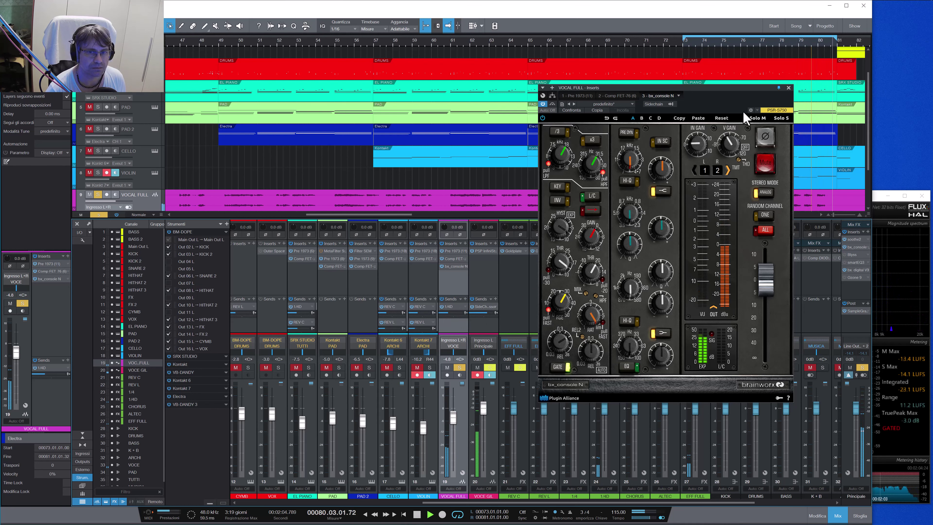
click(788, 88)
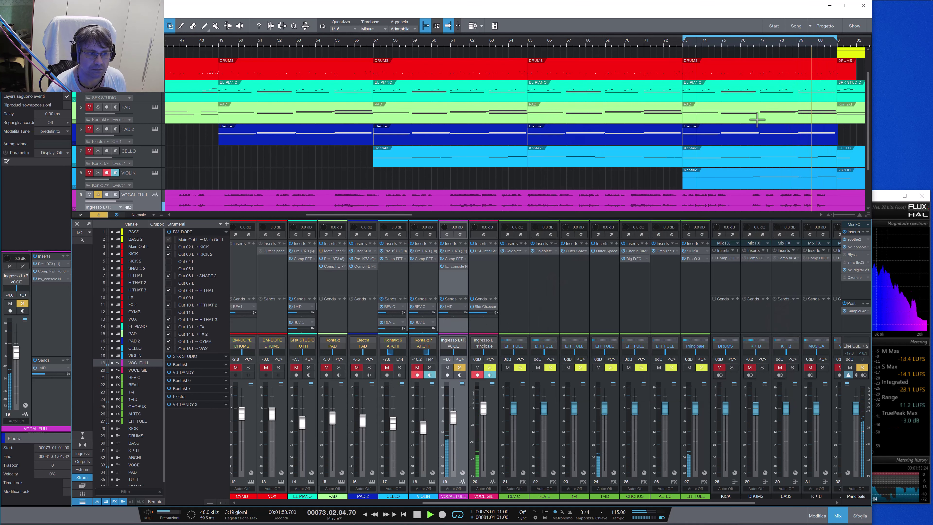
Step: Clear the solo on VOCAL FULL and solo the FX drum channel
click(459, 367)
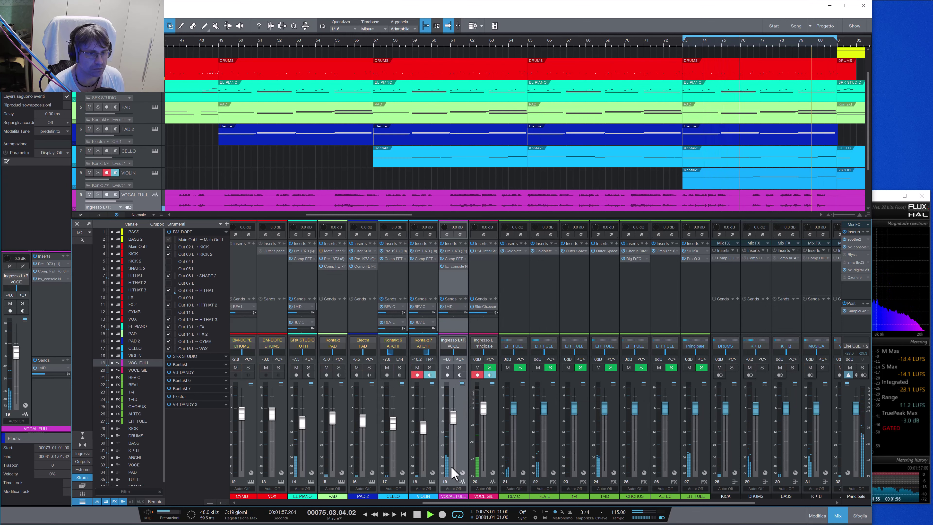
drag(459, 502, 267, 488)
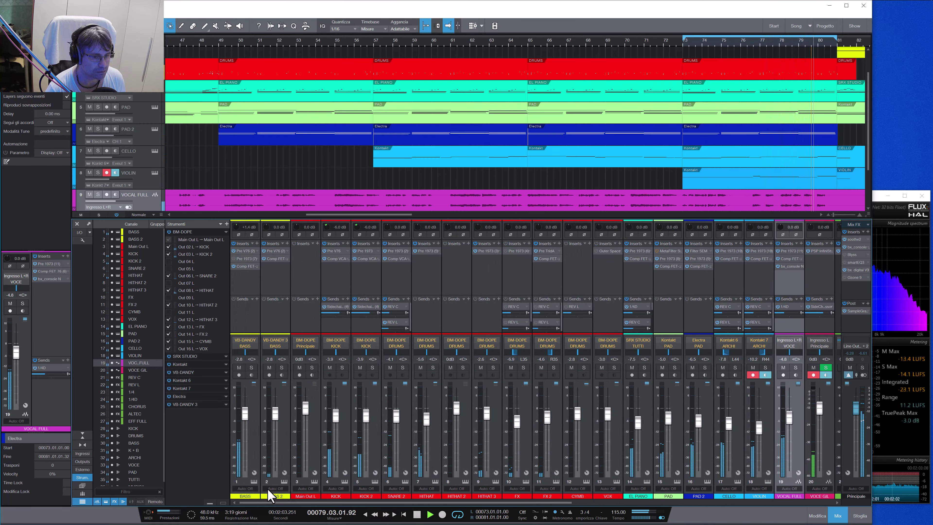
click(524, 368)
Step: Examine the EQ settings of the FX channel's Pre 1973, close its window and clear the FX solo
click(519, 251)
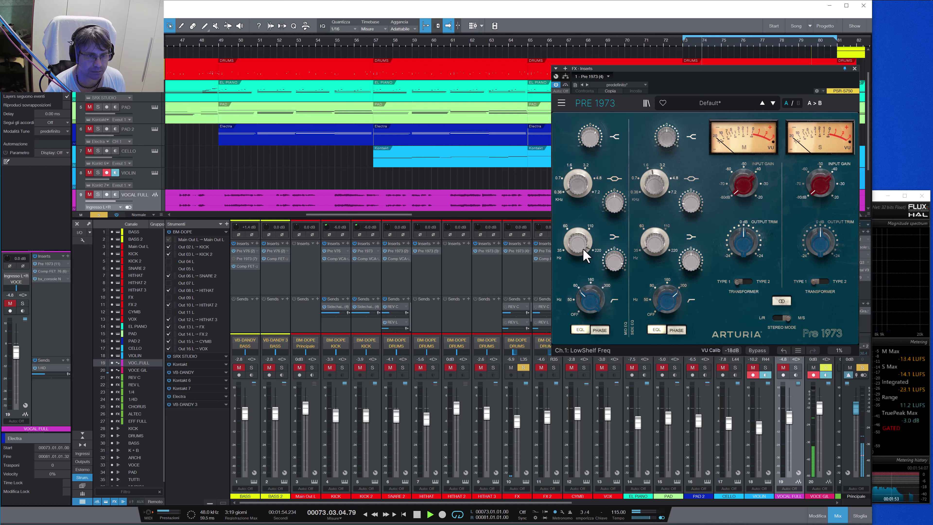
mouse_move(617, 272)
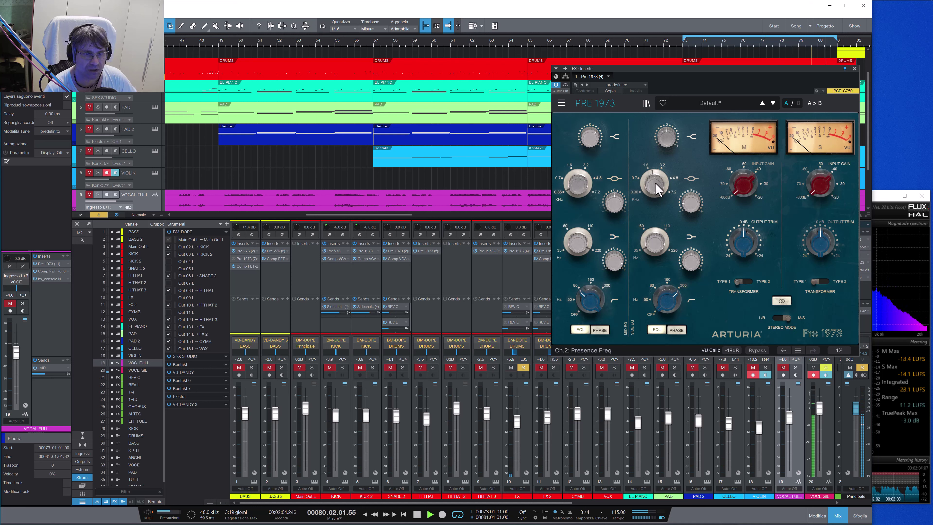
mouse_move(657, 189)
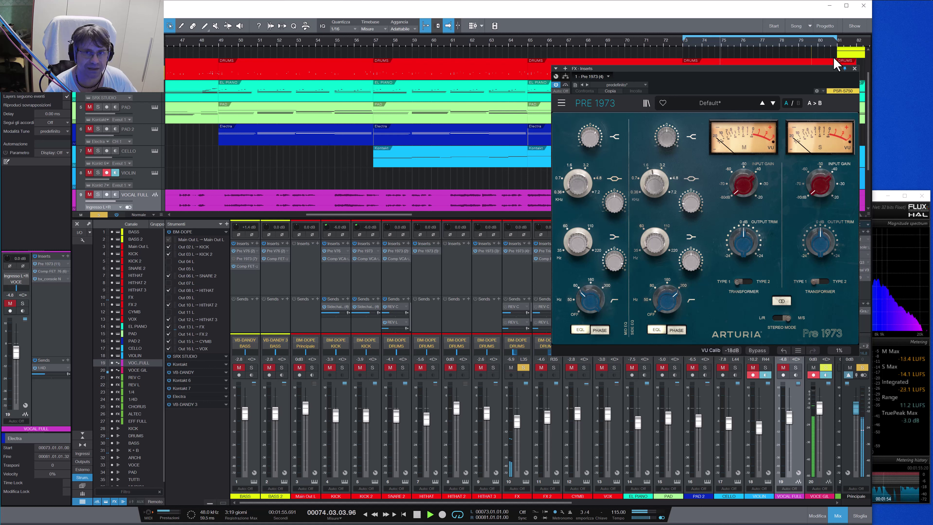
click(854, 69)
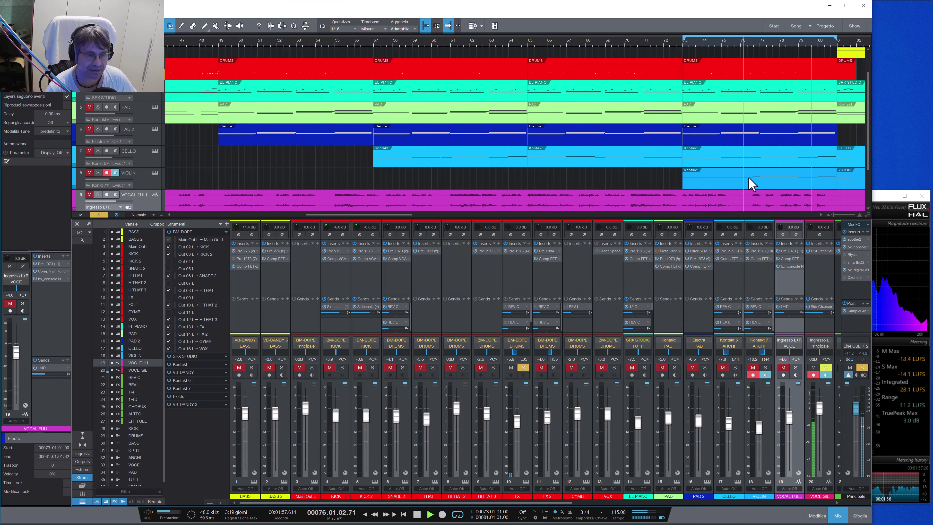
click(523, 367)
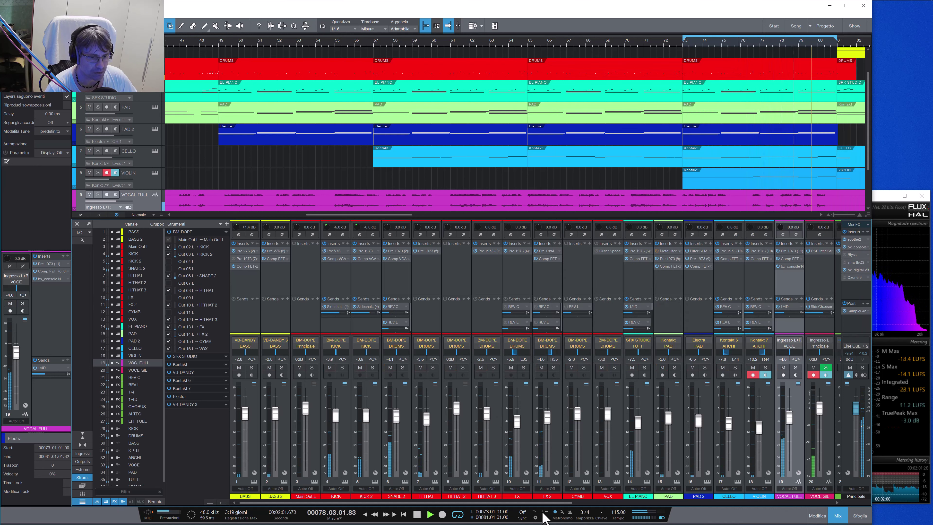
Step: Select and solo the KICK bus
drag(547, 500, 812, 516)
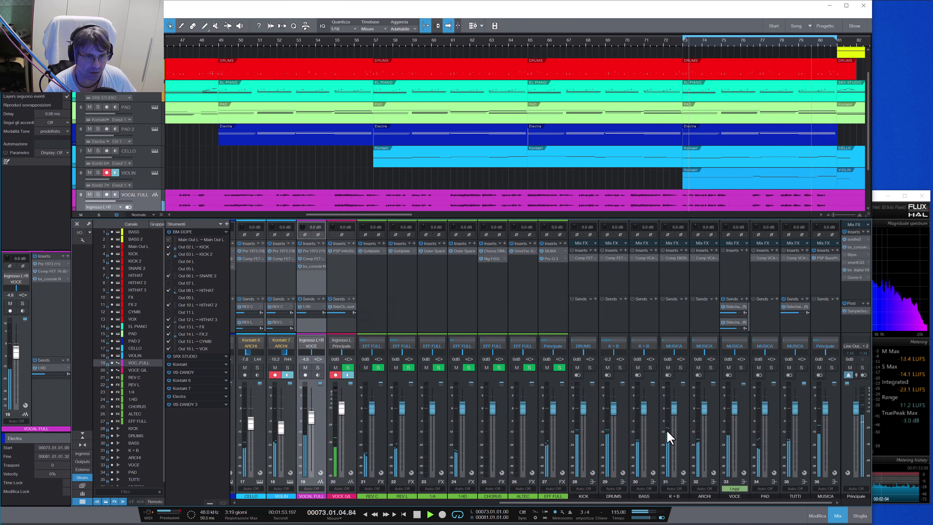
click(595, 445)
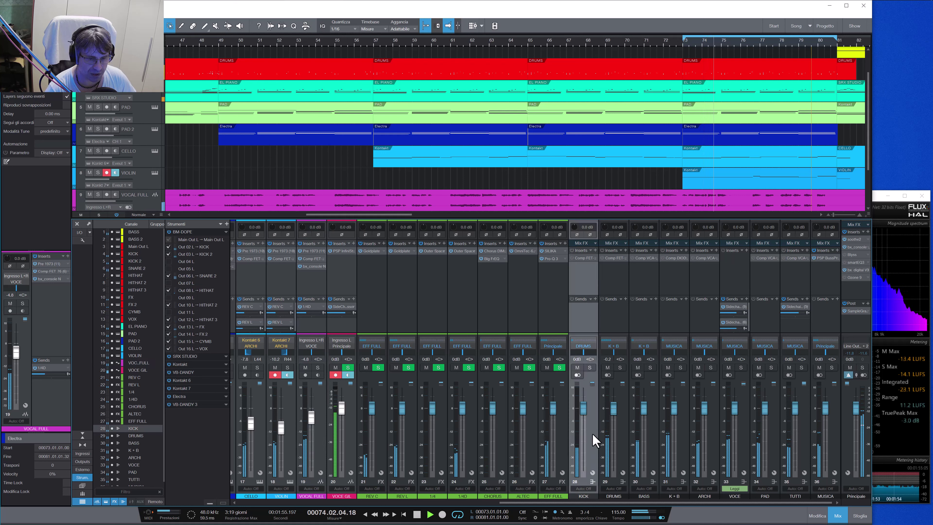
click(591, 367)
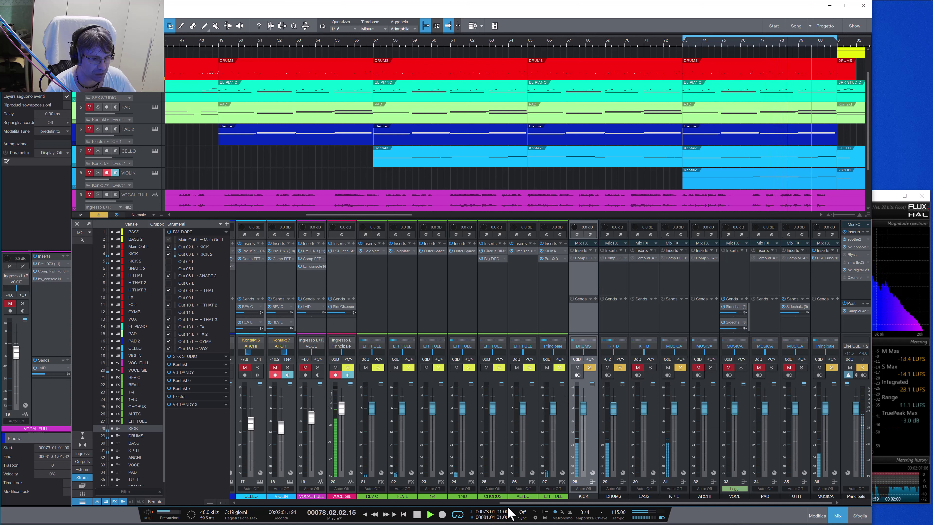
Step: Activate the KICK bus's Comp FET-76 with the Kick In preset, compare the kick with it off and on, and close its window
drag(506, 503, 564, 494)
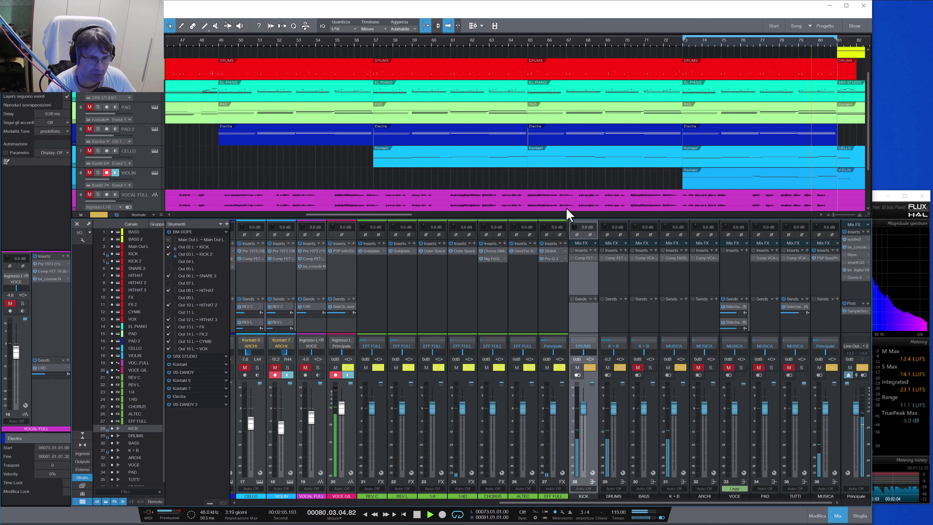
click(587, 258)
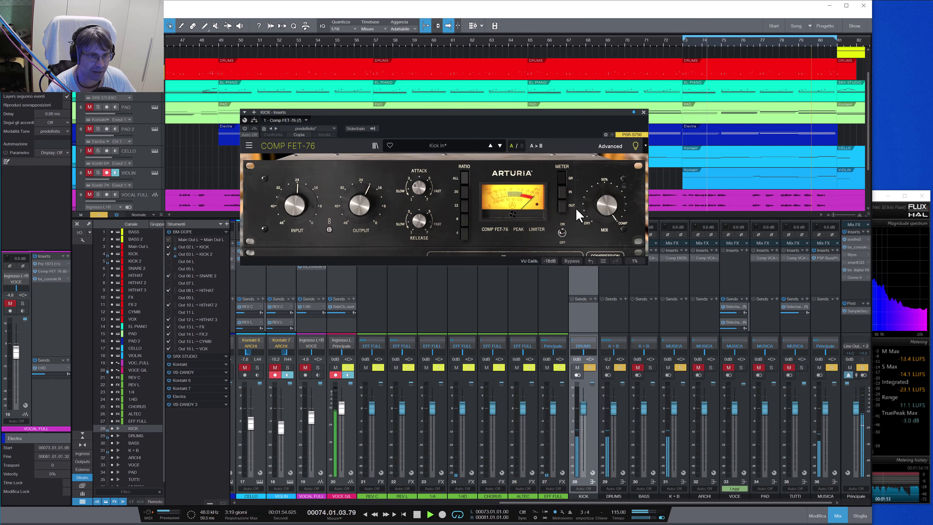
drag(464, 72, 462, 81)
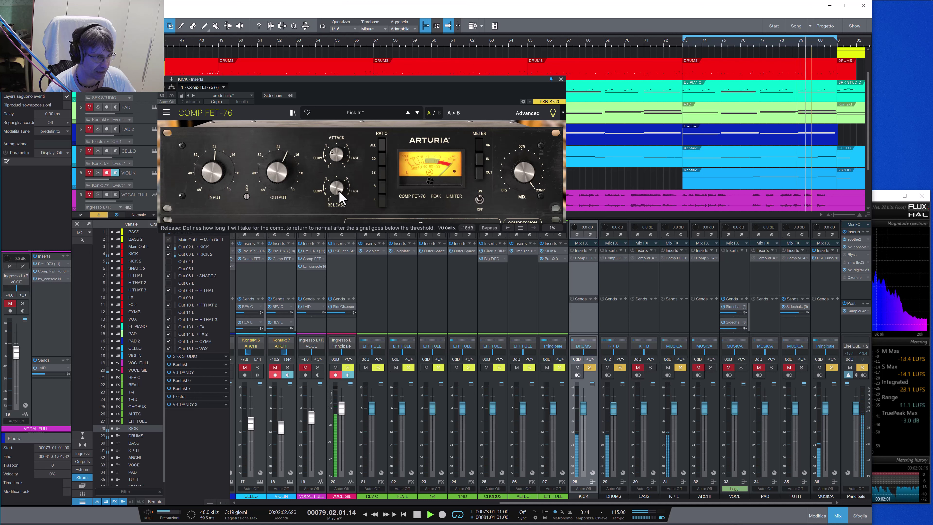
click(162, 95)
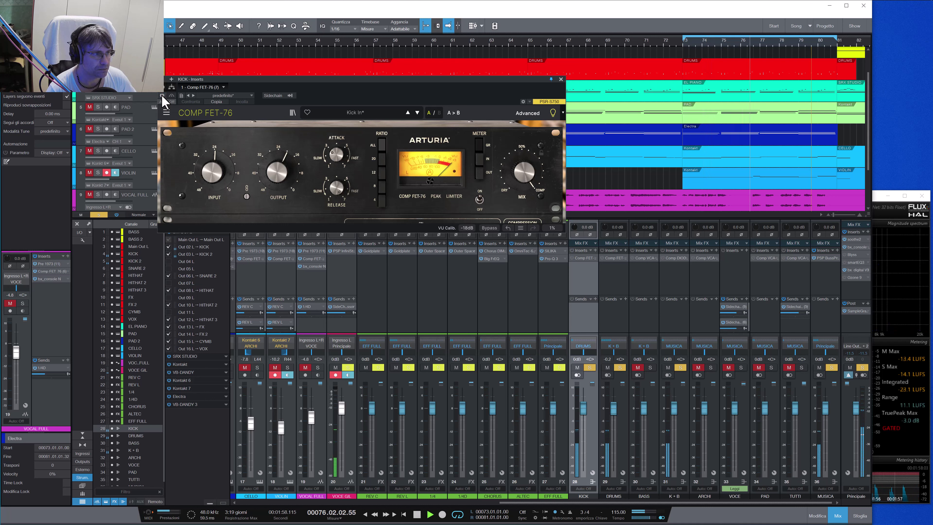
click(162, 95)
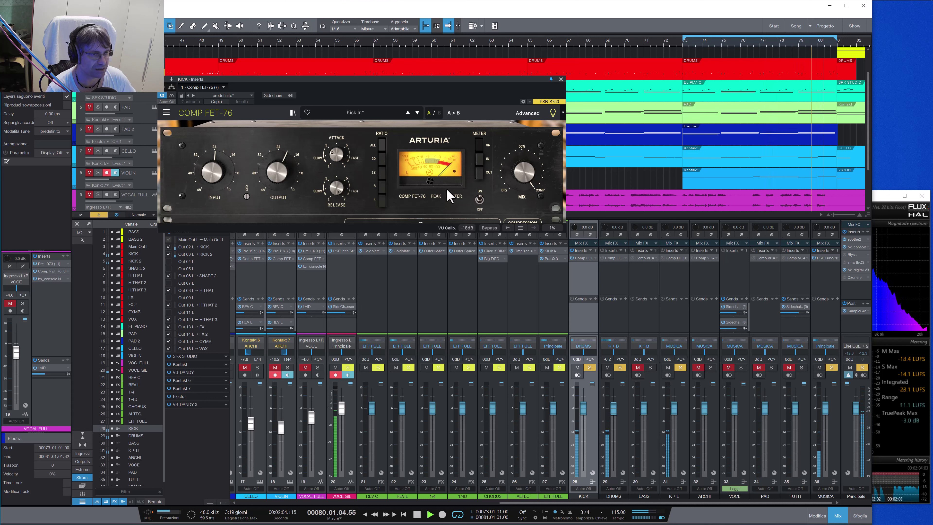
click(162, 95)
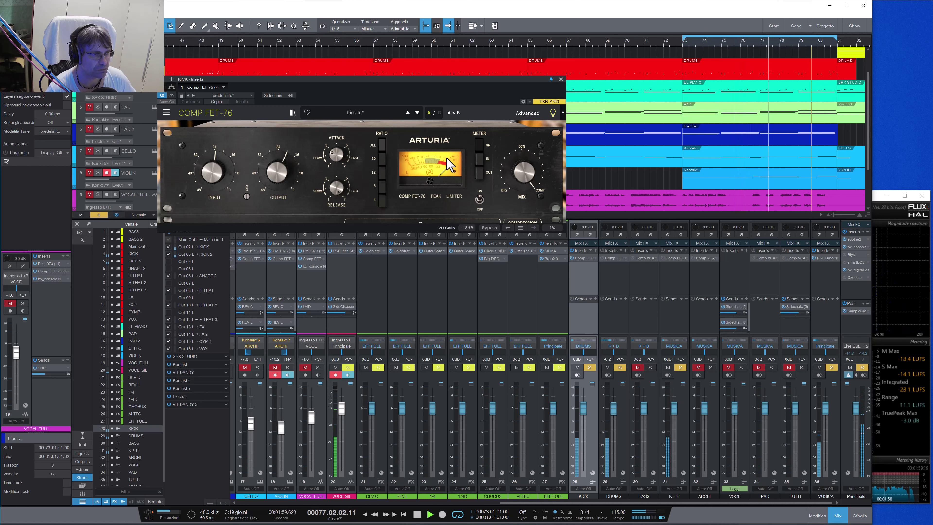
click(561, 79)
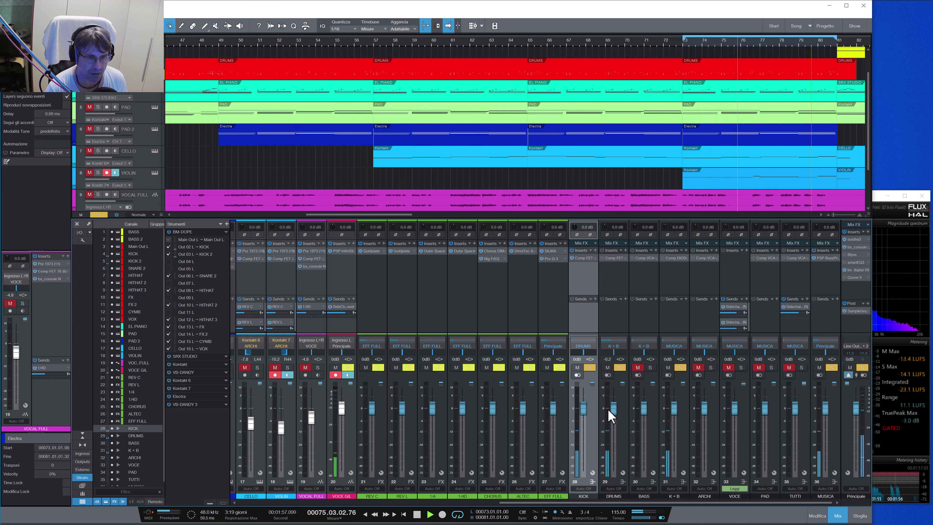
Step: Select the DRUMS bus, activate its Comp FET-76, clear the existing solos and solo DRUMS
click(625, 417)
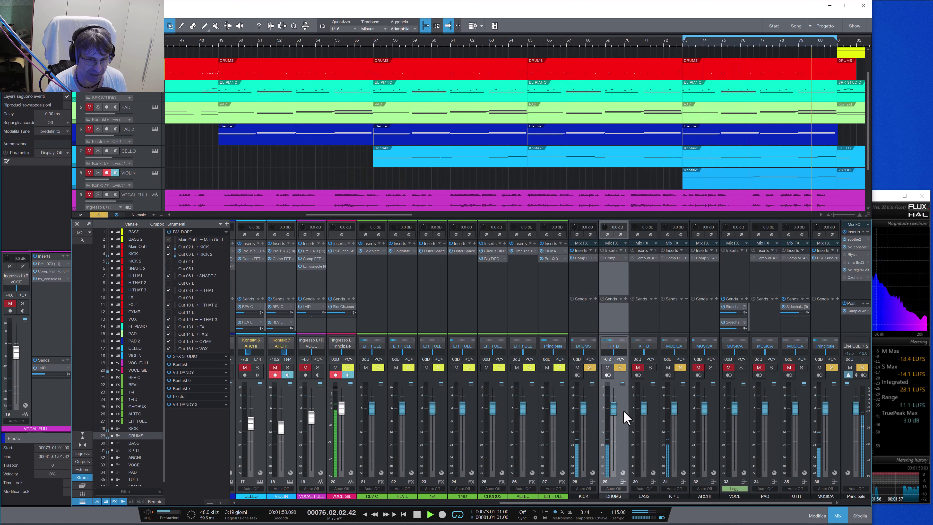
click(612, 257)
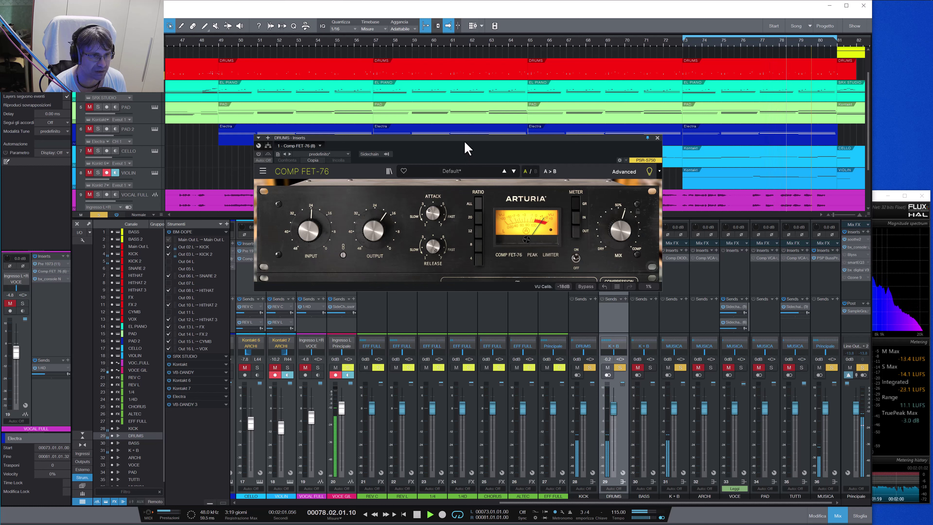
drag(466, 147, 371, 88)
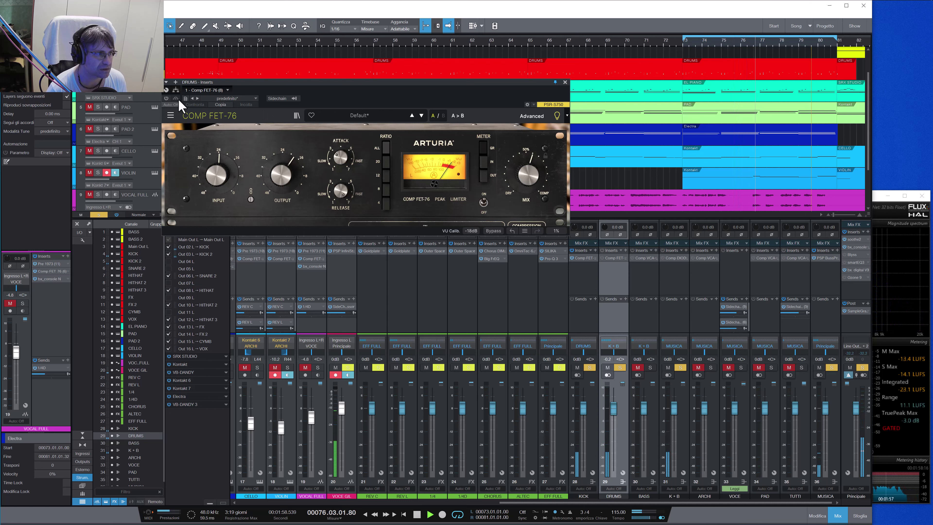
click(98, 214)
click(620, 367)
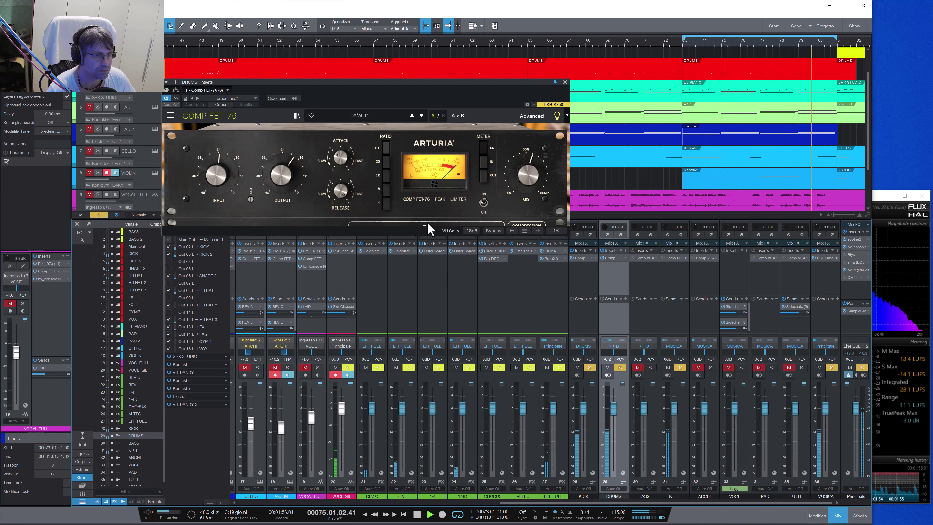
Step: Compare the drums with the DRUMS bus's Comp FET-76 bypassed and active, close its window and clear the DRUMS solo
click(175, 98)
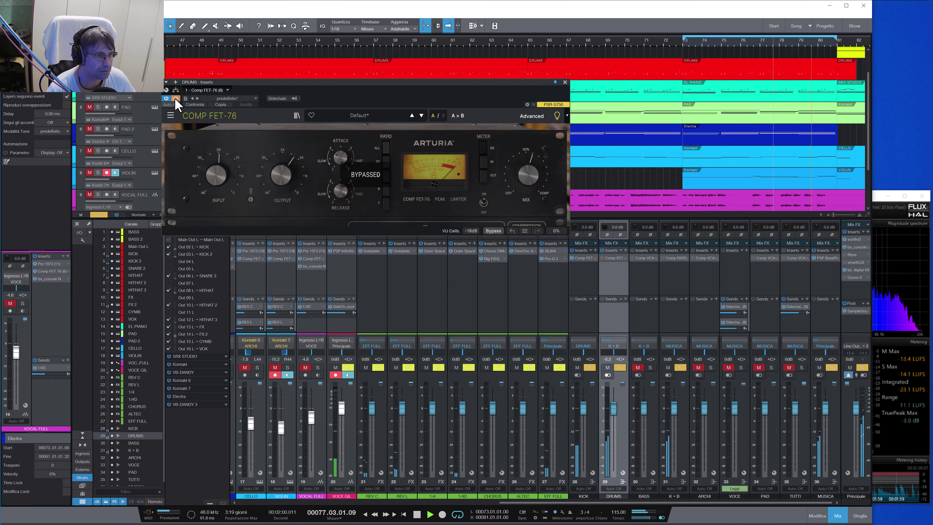
click(175, 99)
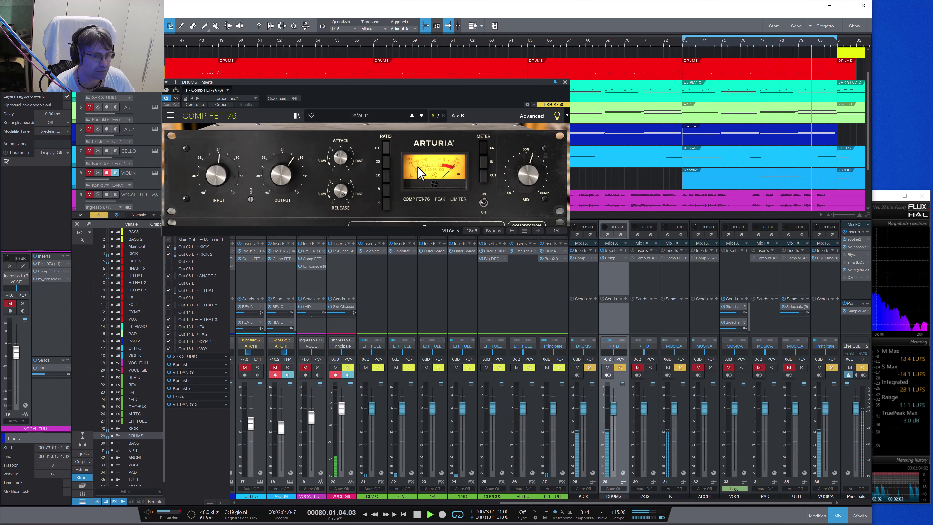
click(565, 83)
click(619, 368)
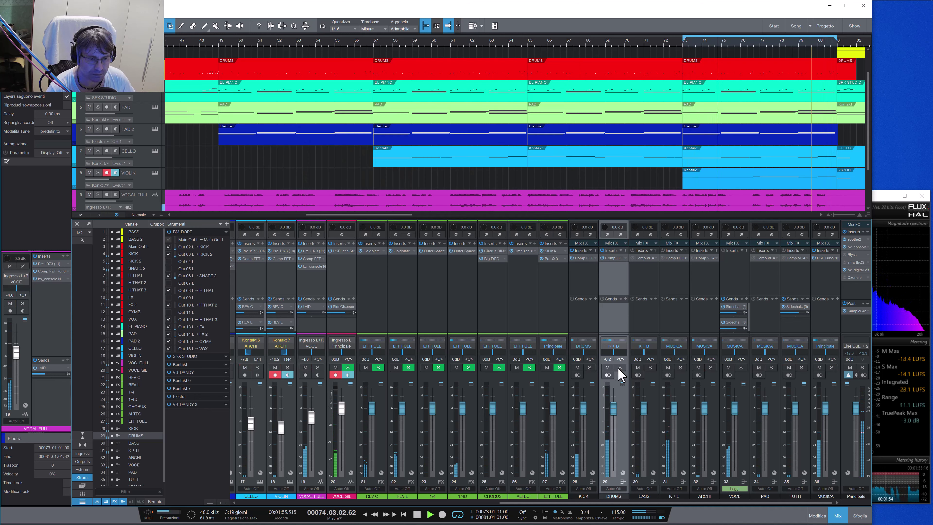
Step: Select and solo the BASS bus, open its Comp VCA-65 and check which channels feed its sidechain
click(649, 382)
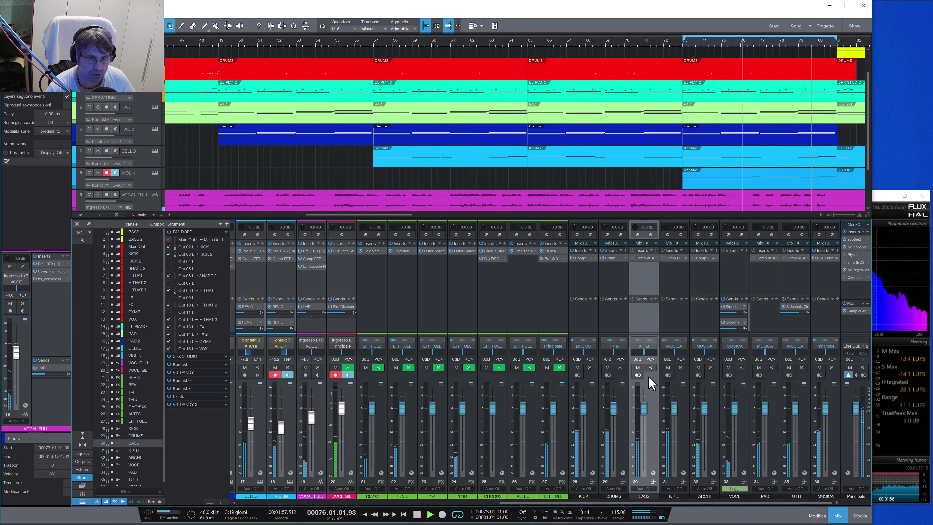
click(650, 368)
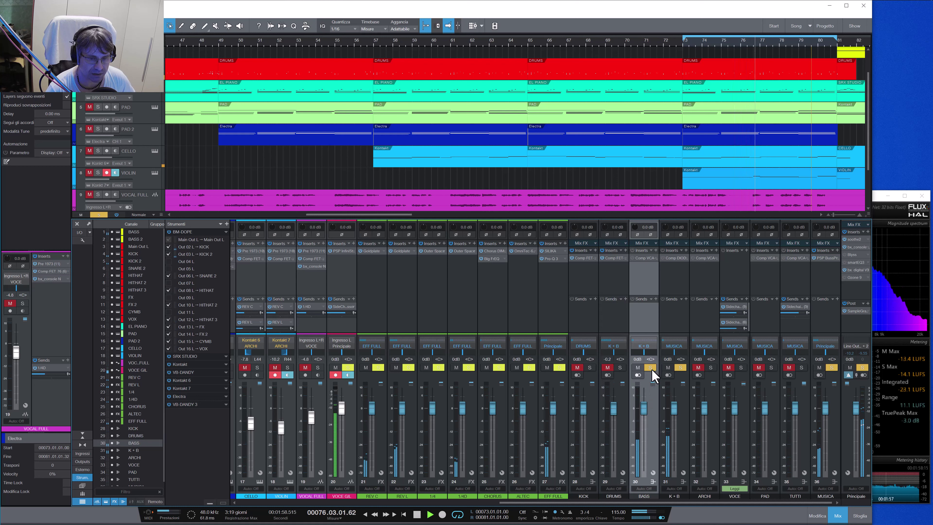
click(643, 258)
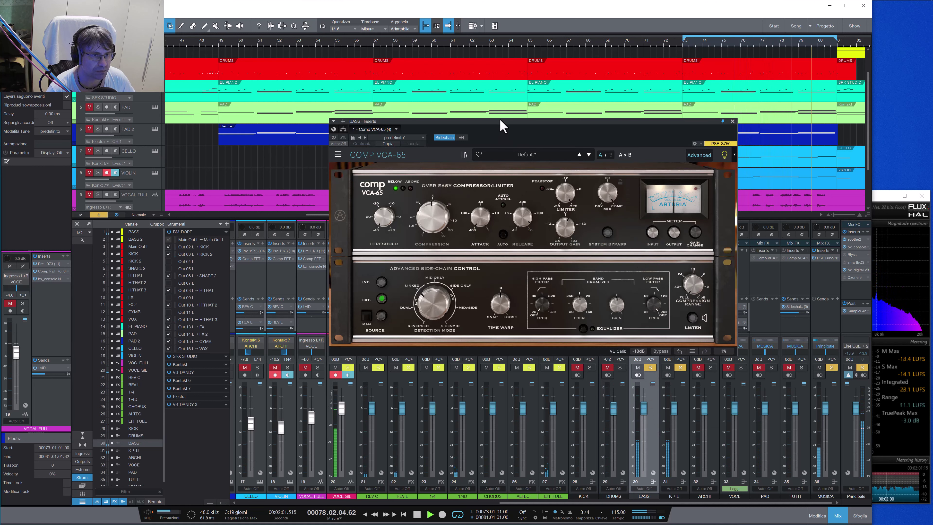
drag(501, 121, 345, 70)
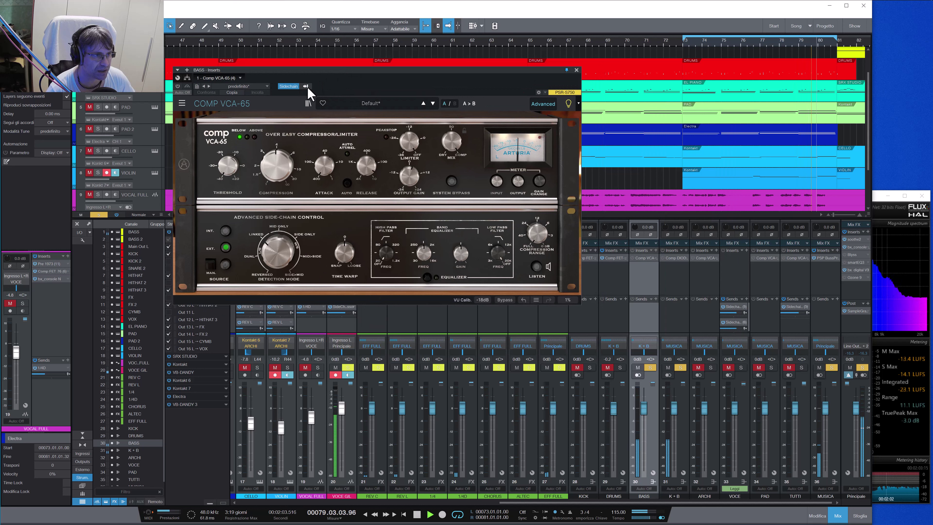
click(305, 87)
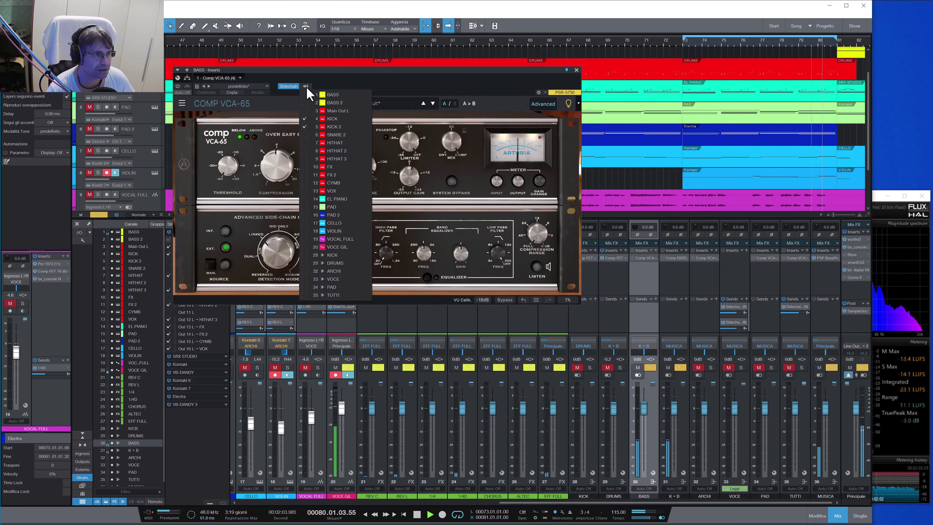
click(418, 89)
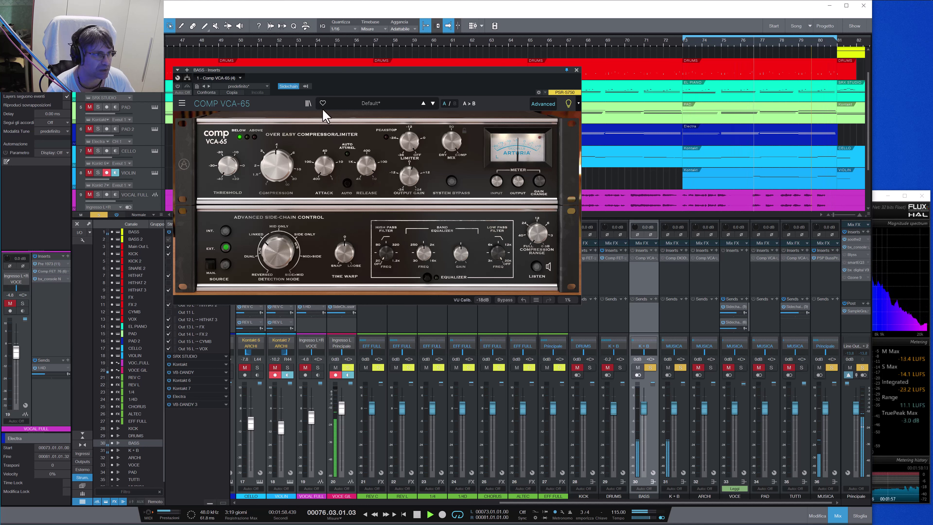
Step: Solo the KICK bus too, activate the BASS bus's Comp VCA-65, check its release time, close its window and clear all solos
click(589, 368)
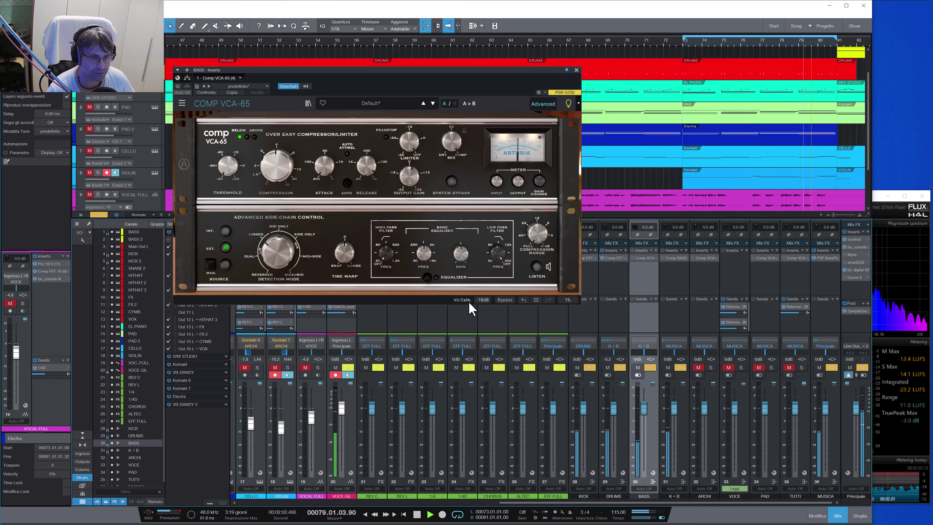
click(178, 87)
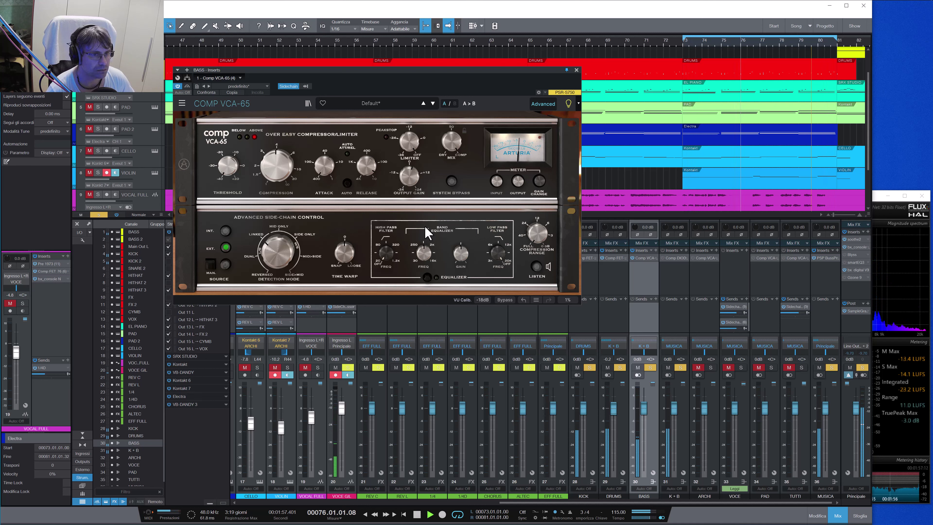
mouse_move(369, 165)
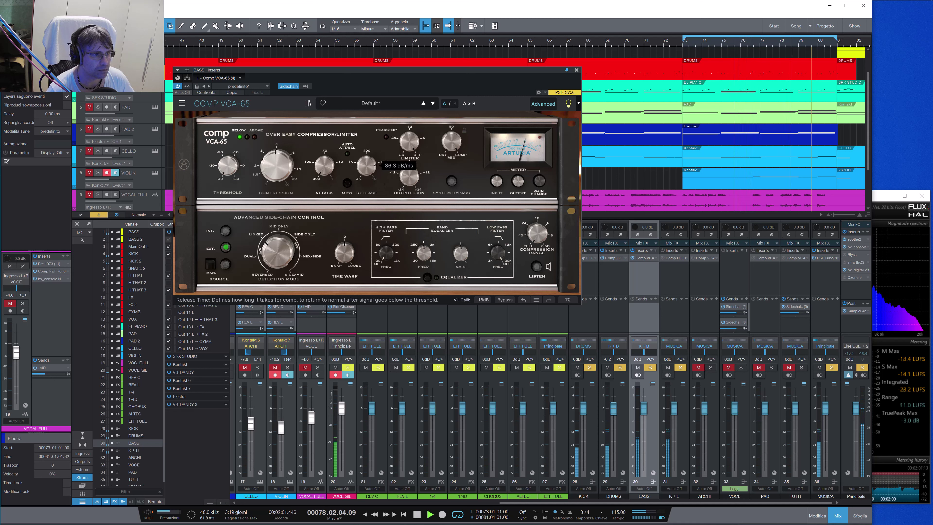
drag(367, 166, 368, 169)
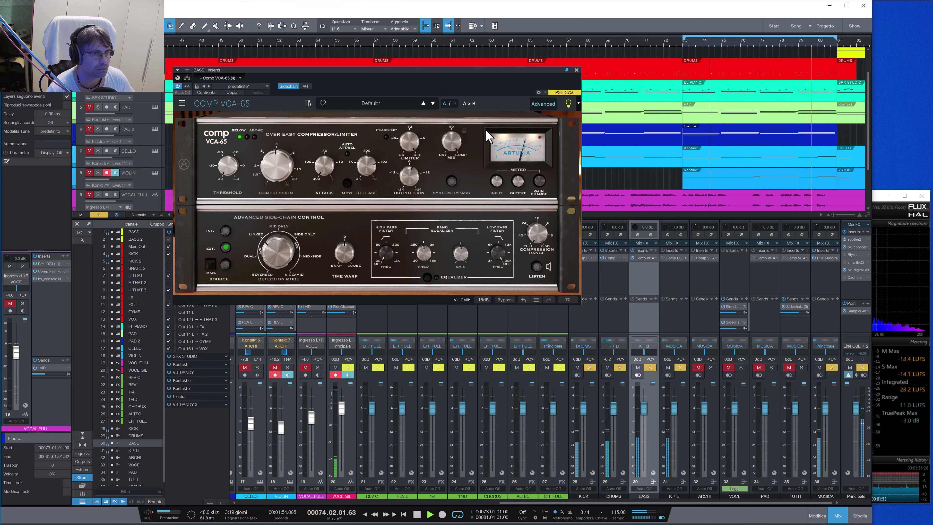
click(576, 70)
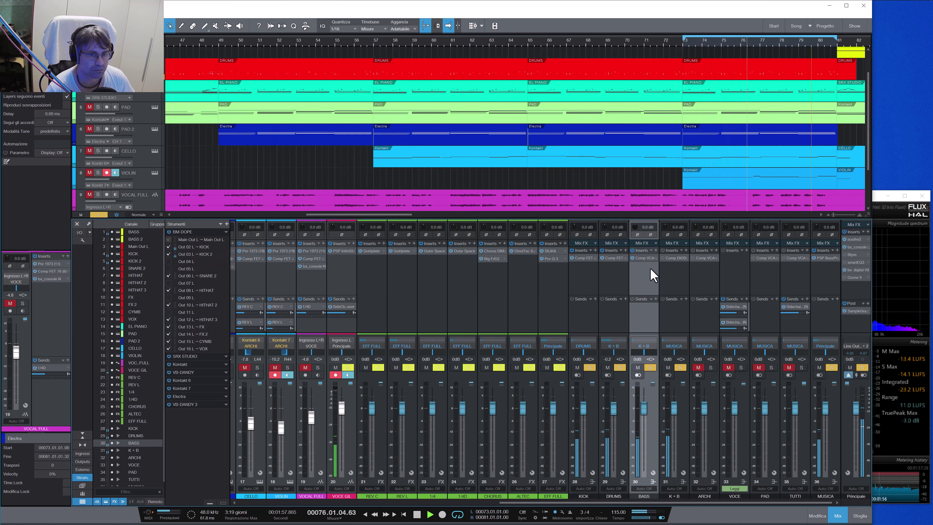
click(638, 367)
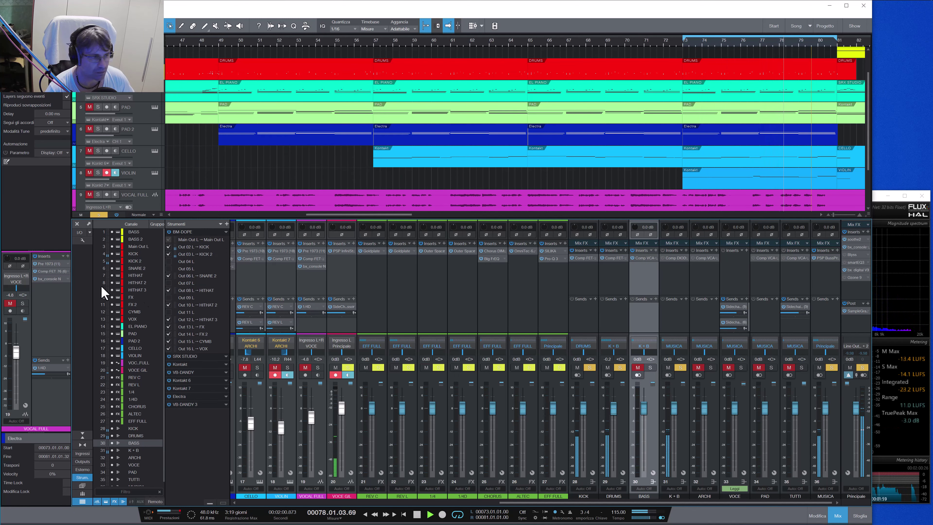
click(98, 214)
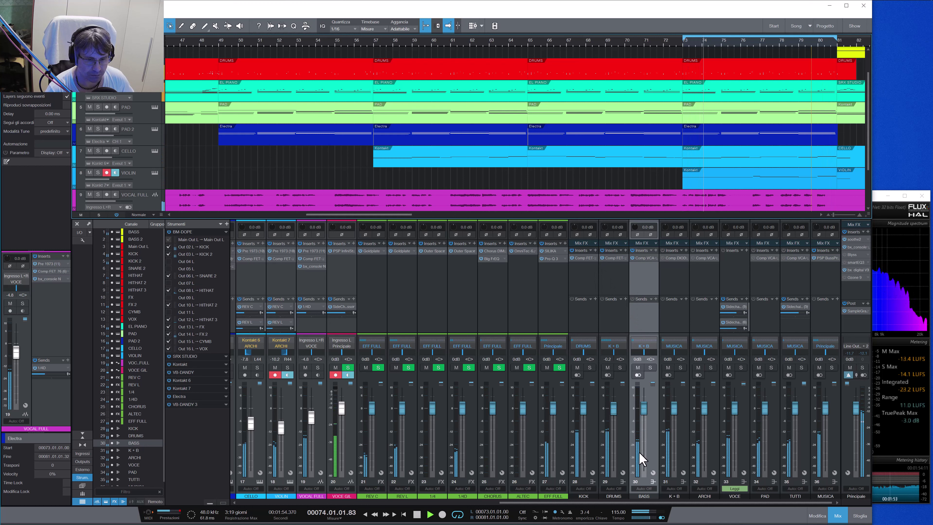
Step: Select and solo the K + B bus, open its Comp DIODE-609 and shrink the plug-in window
click(685, 445)
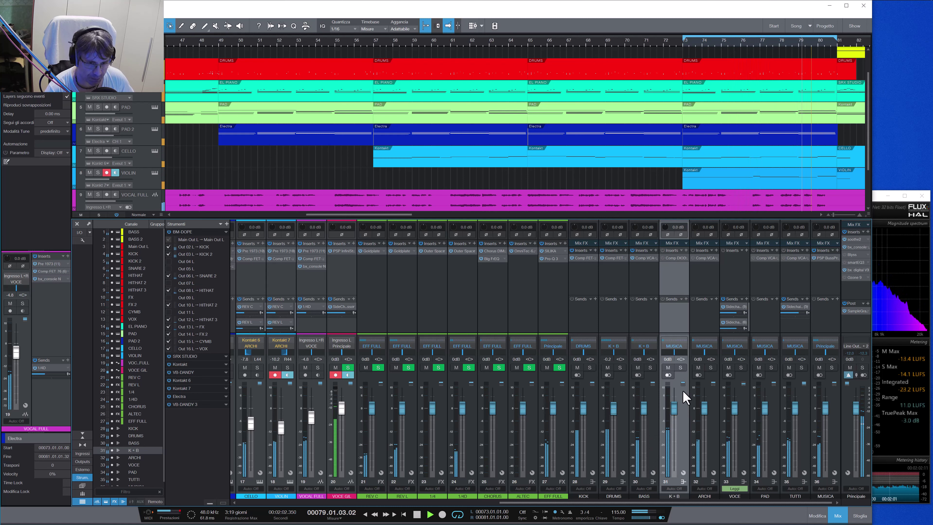
click(680, 369)
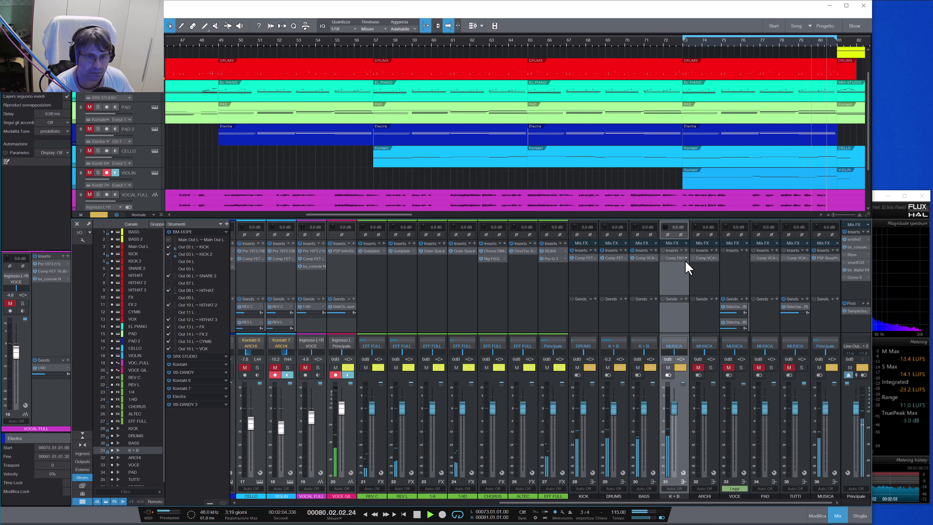
click(673, 258)
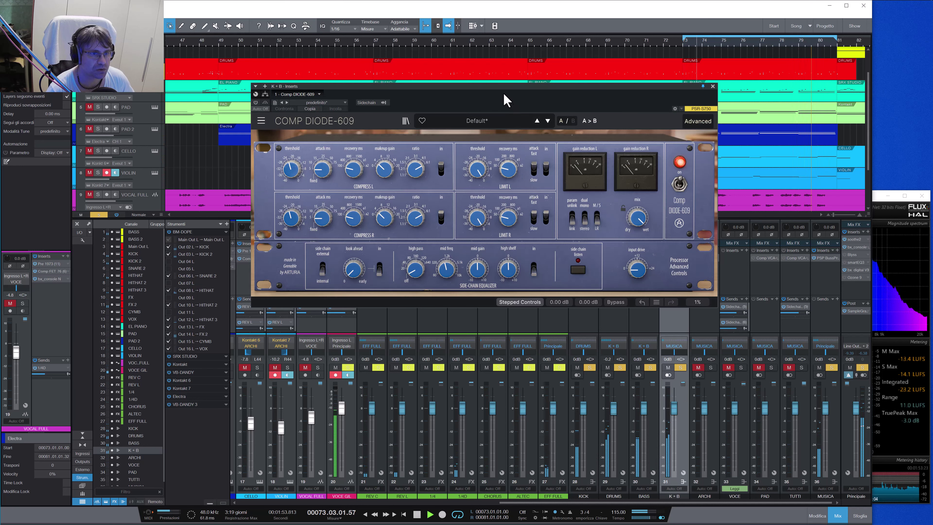
drag(500, 87, 418, 75)
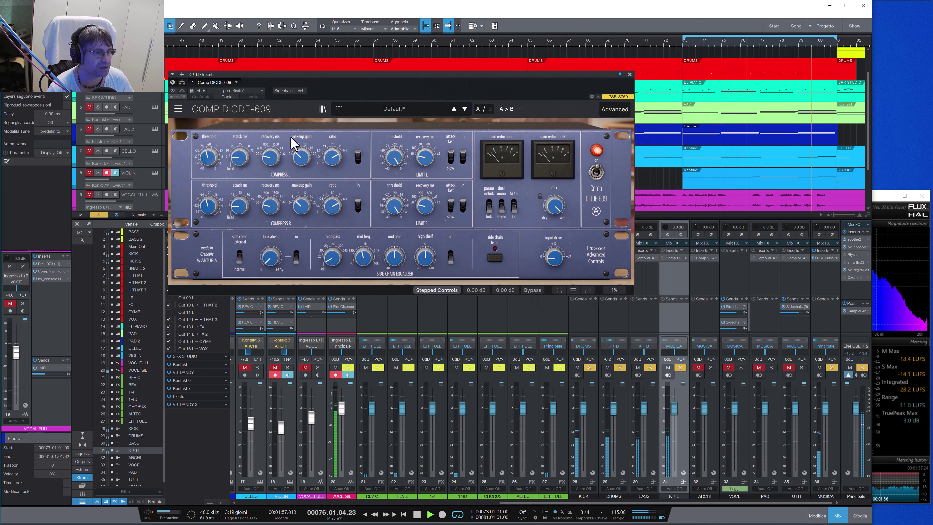
click(177, 109)
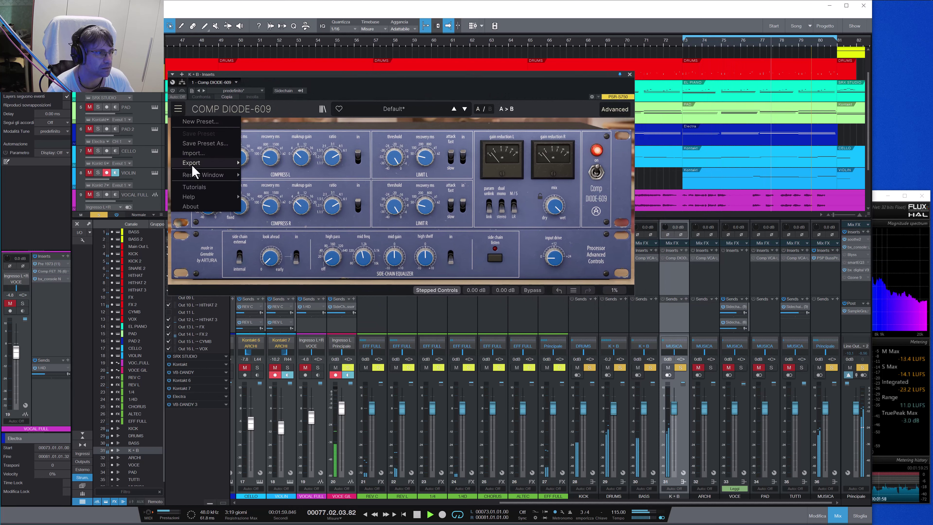
mouse_move(196, 179)
click(264, 262)
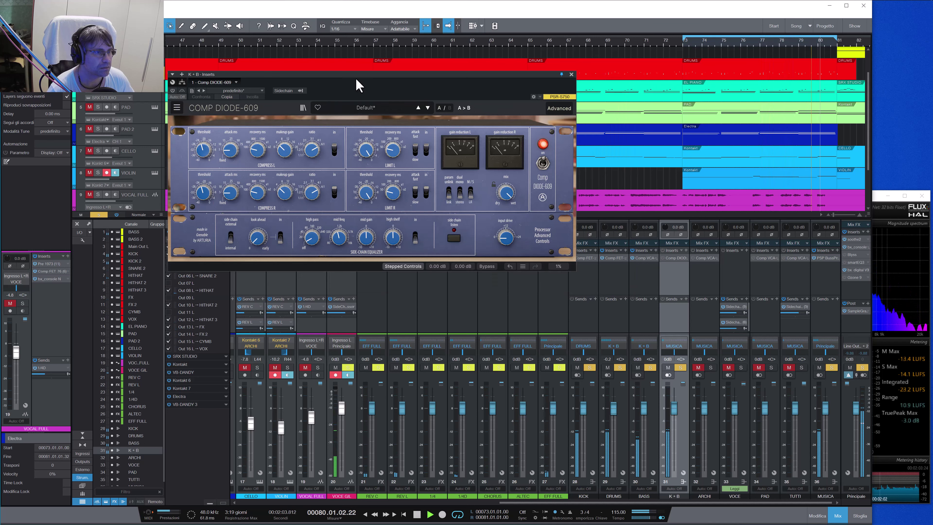
Step: Activate the K + B bus's Comp DIODE-609, compare the sound bypassed and active, close its window and clear the K + B solo
drag(356, 80, 387, 100)
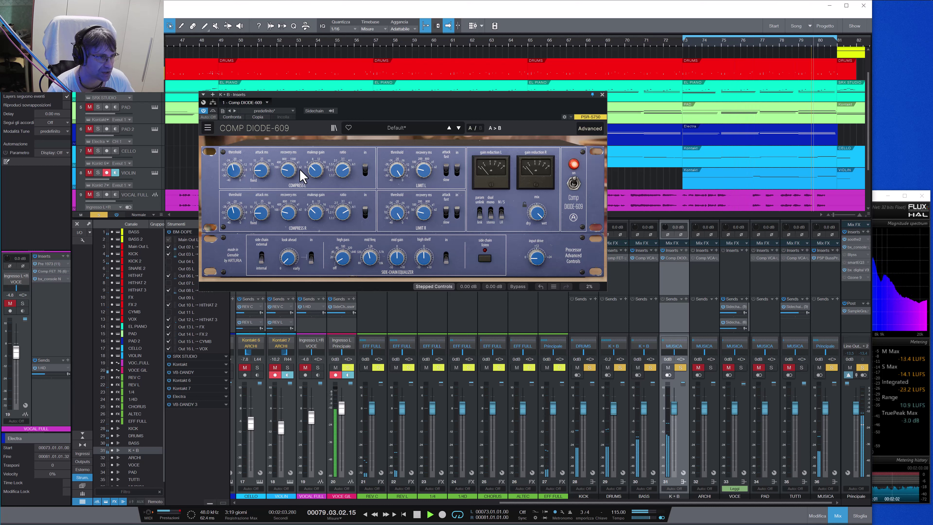
mouse_move(323, 174)
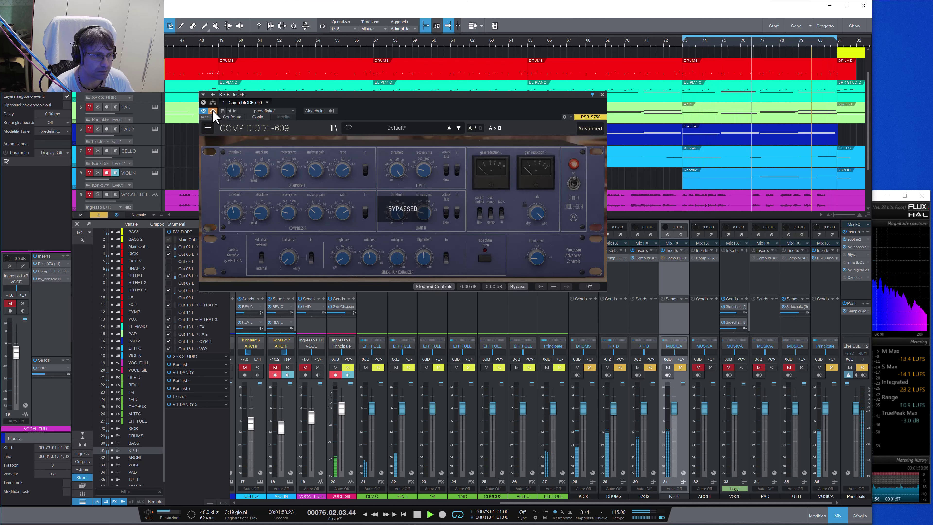
click(213, 111)
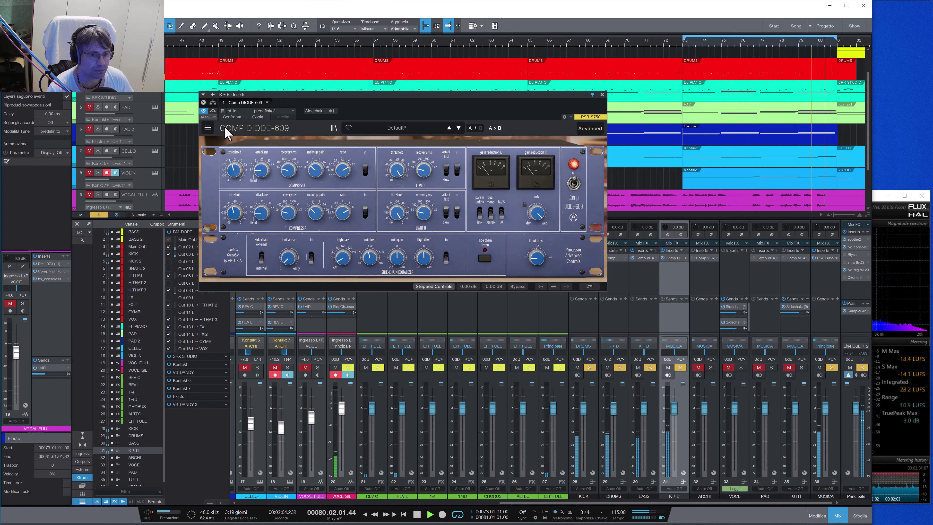
click(602, 95)
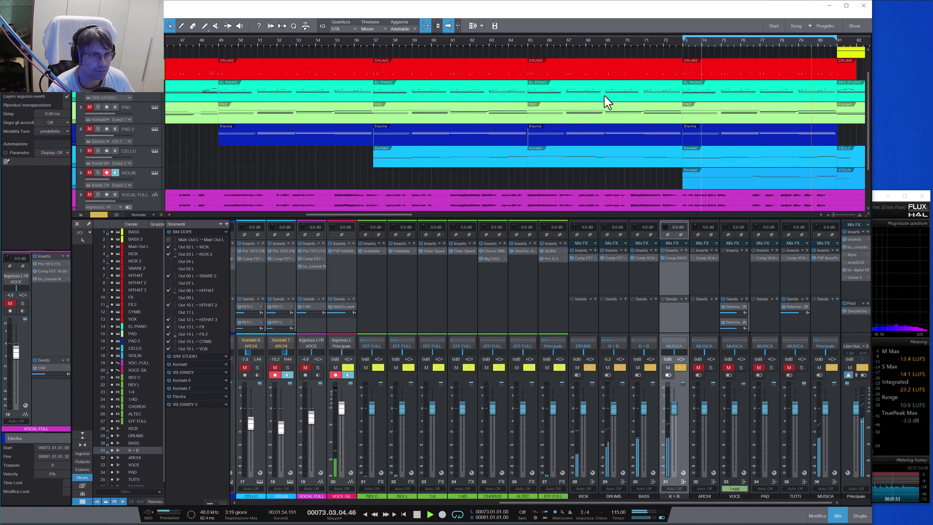
click(680, 367)
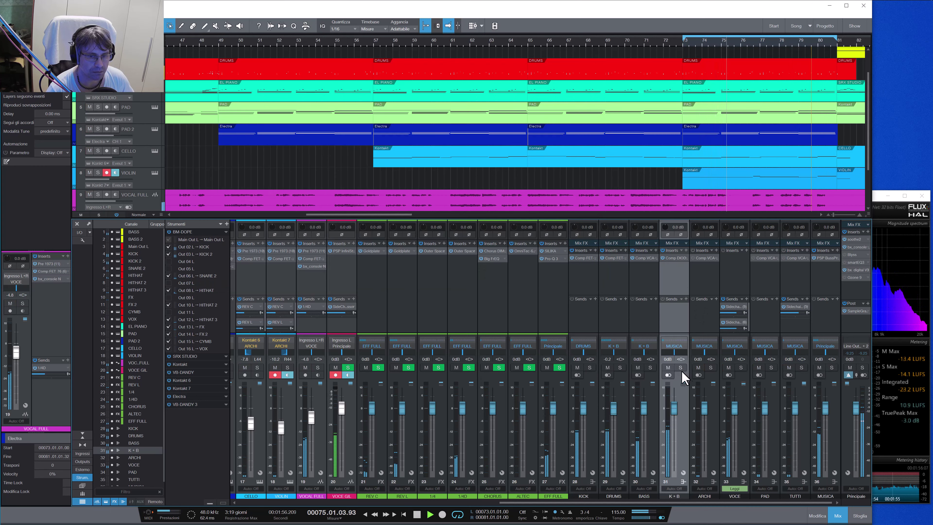
Step: Activate the ARCHI bus's Comp VCA-65, check its sidechain sources, threshold and release, and close its window
click(711, 431)
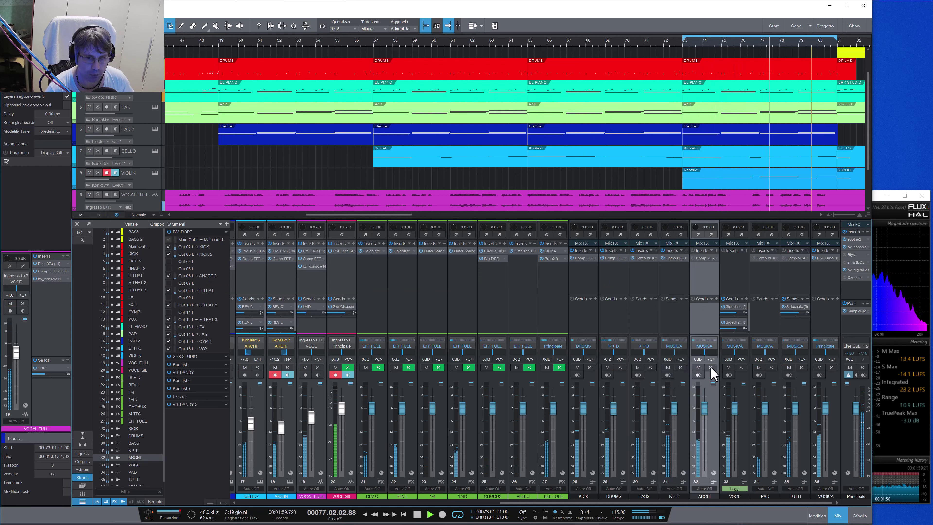
click(706, 258)
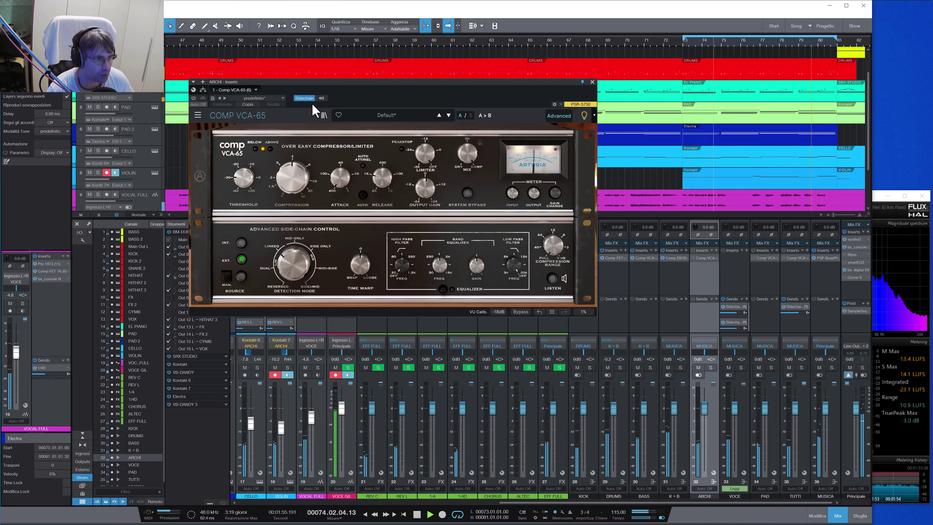
click(321, 98)
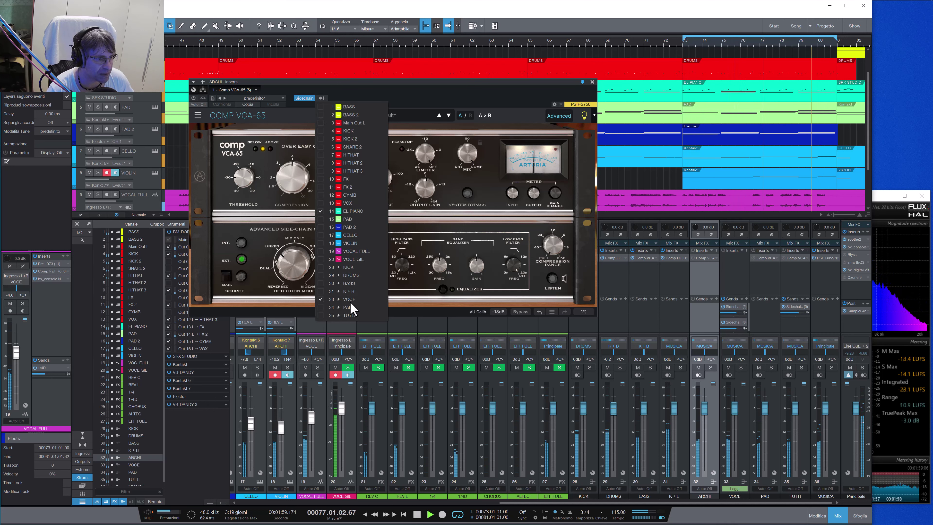
click(488, 104)
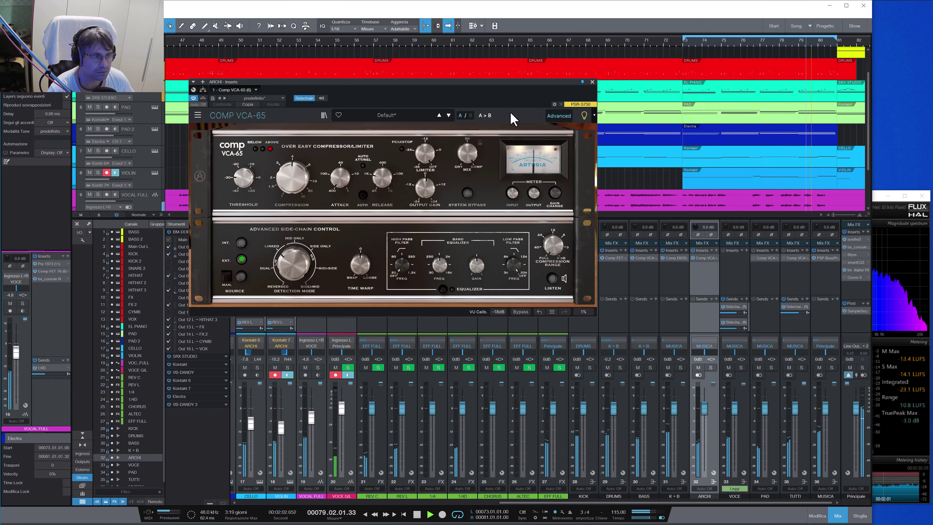
mouse_move(242, 182)
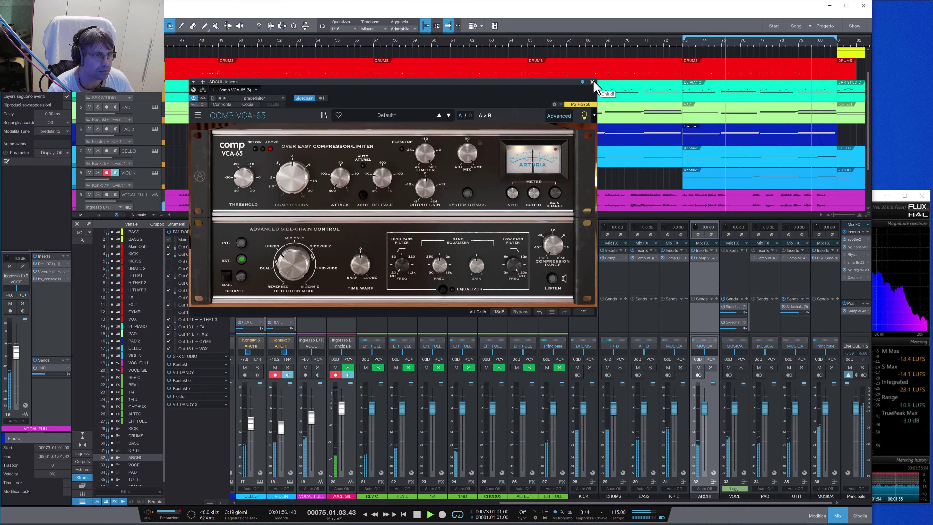
mouse_move(382, 177)
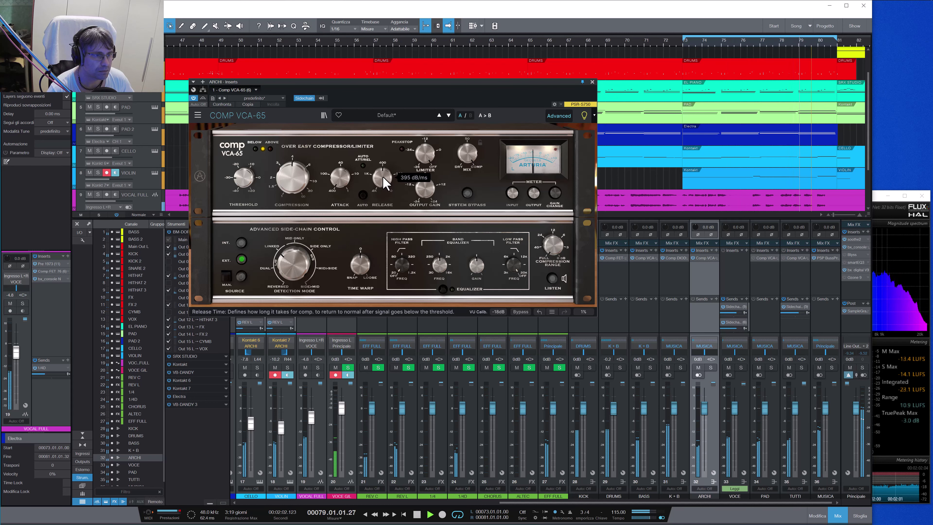
click(592, 81)
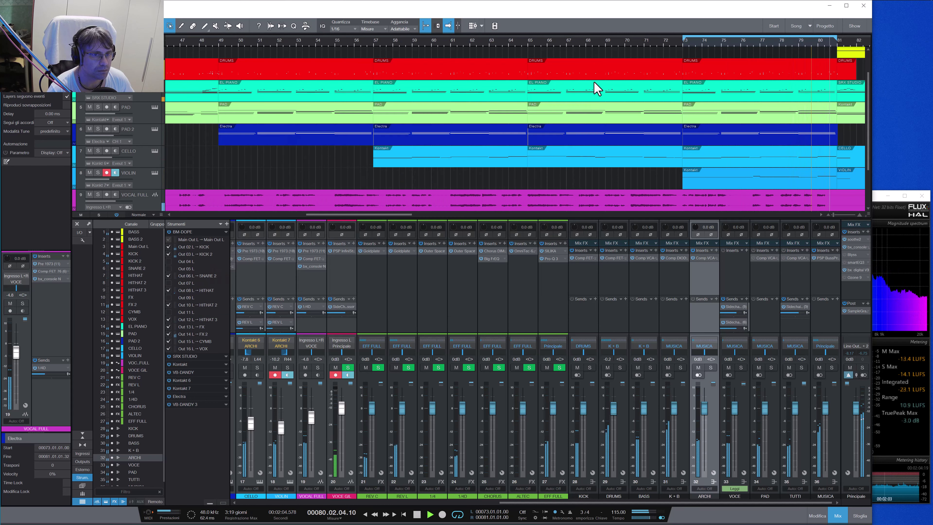
Step: Move past the VOCE bus to PAD, open the PAD bus's Comp VCA-65 and show its advanced side-chain controls
click(745, 450)
click(775, 455)
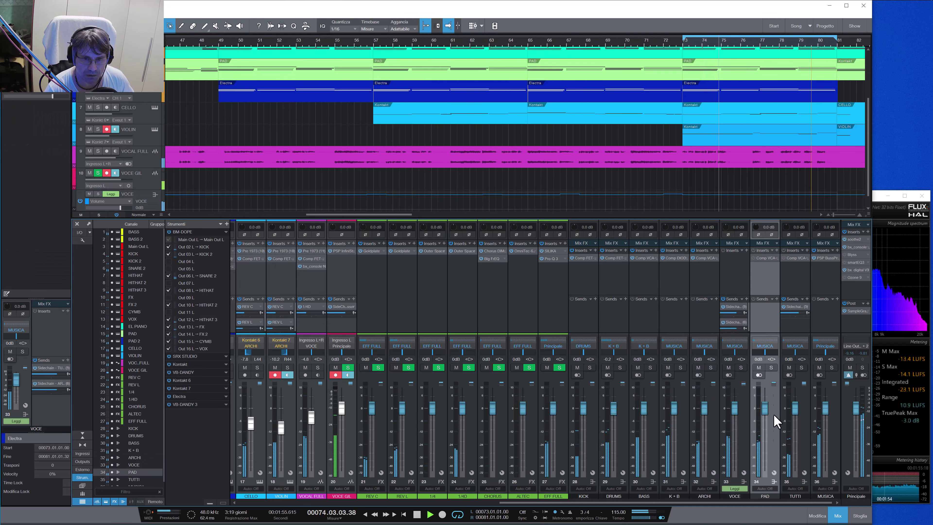
click(764, 258)
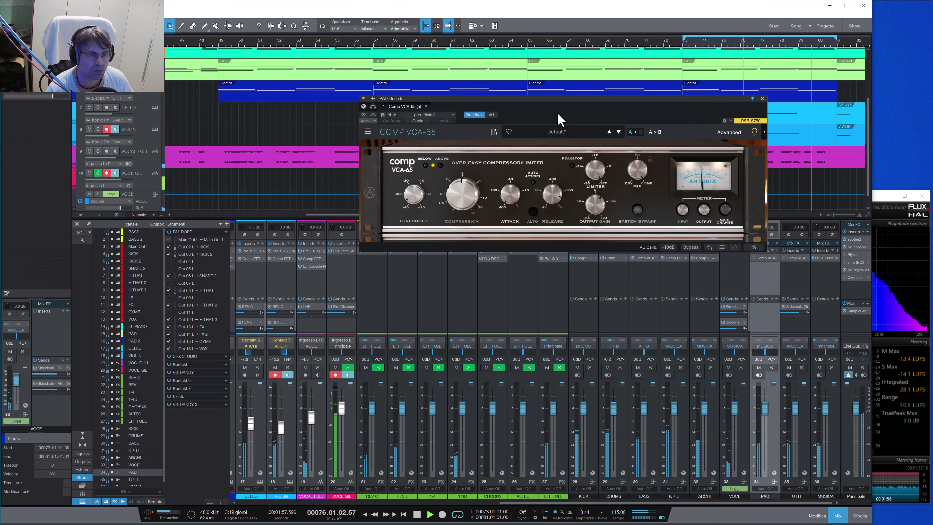
drag(551, 109, 402, 112)
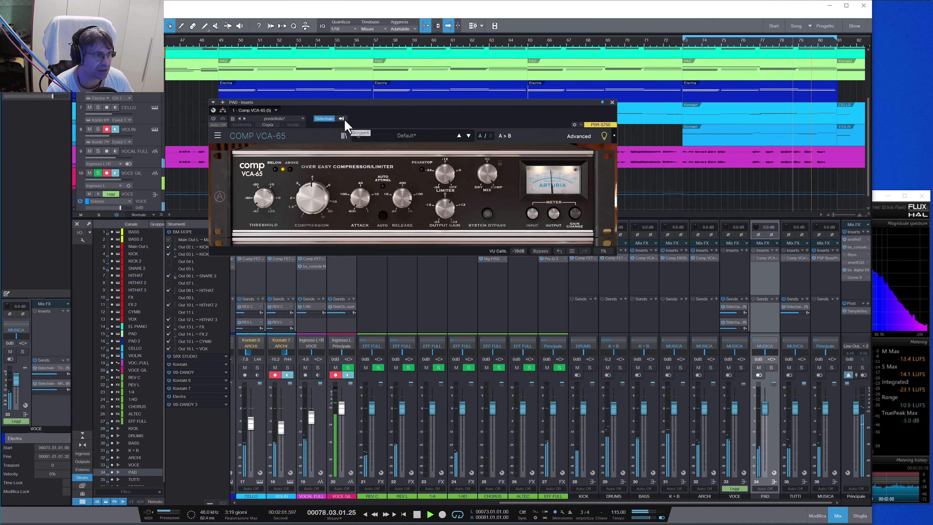
click(574, 136)
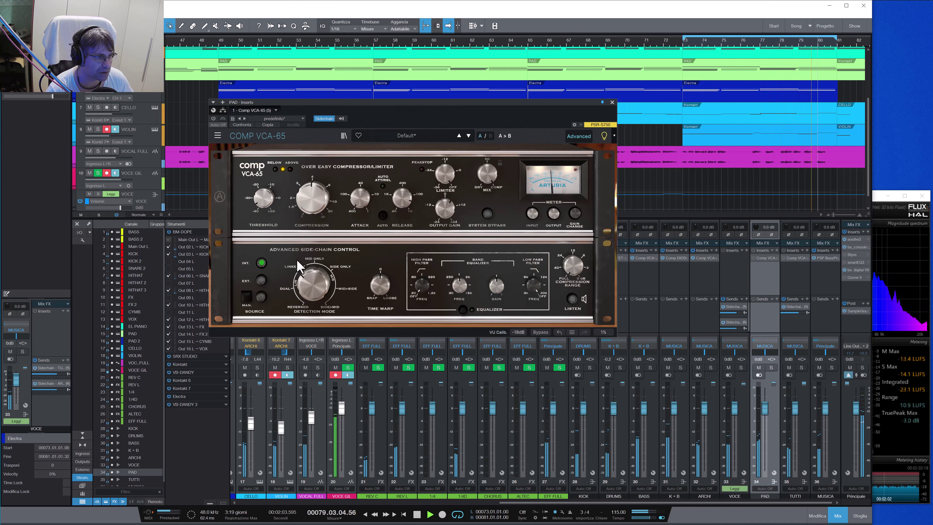
Step: Check the PAD bus compressor's sidechain sources, set its side-chain source to external, activate Comp VCA-65 and close its window
click(341, 119)
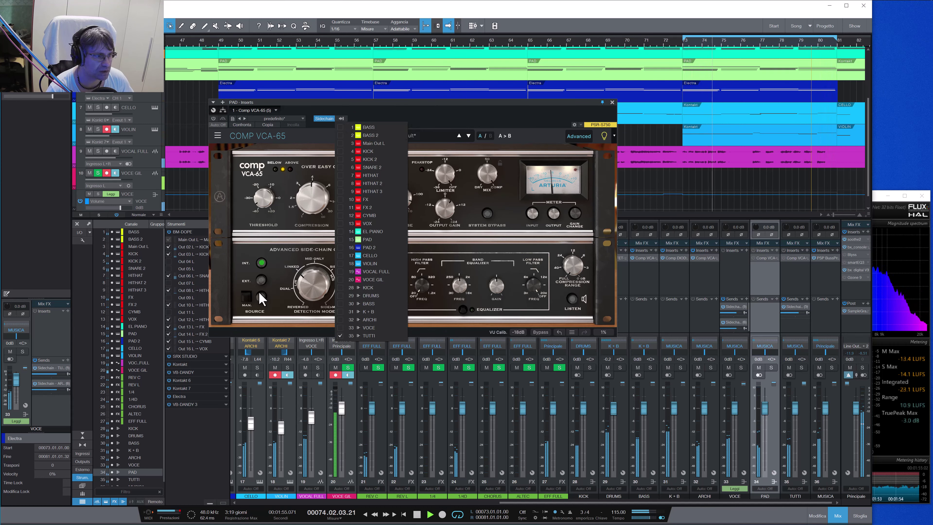
click(261, 280)
click(261, 280)
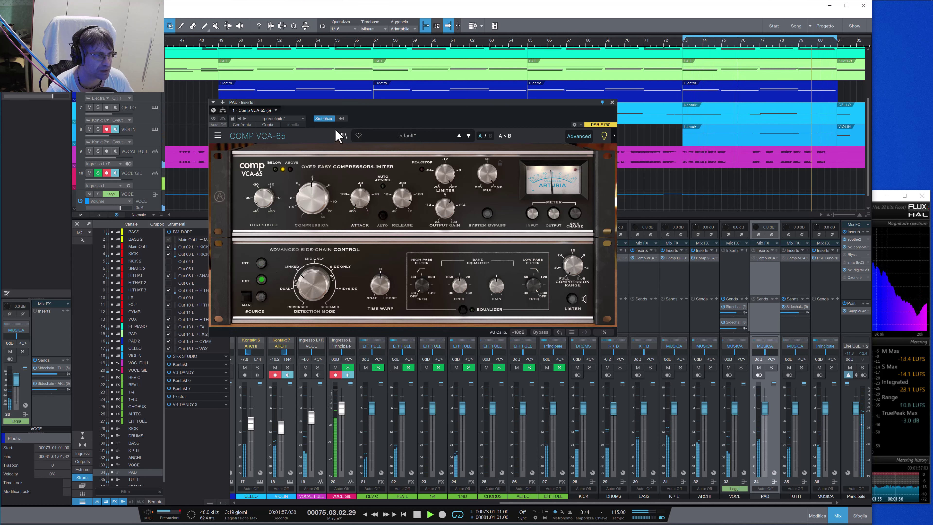
click(341, 118)
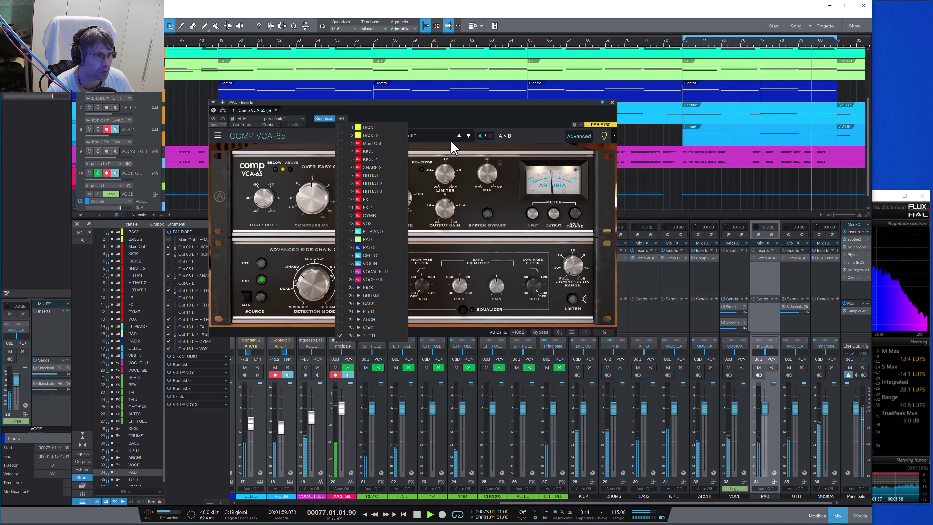
click(450, 122)
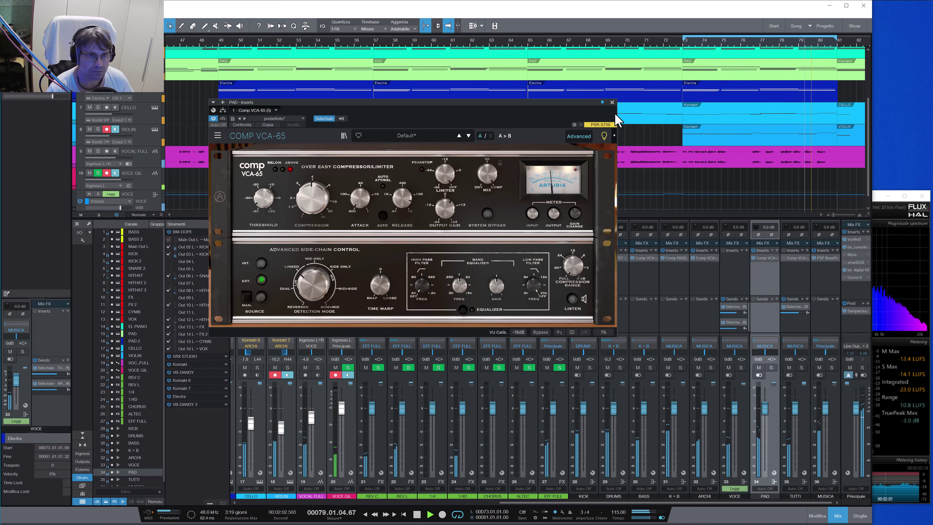
click(612, 102)
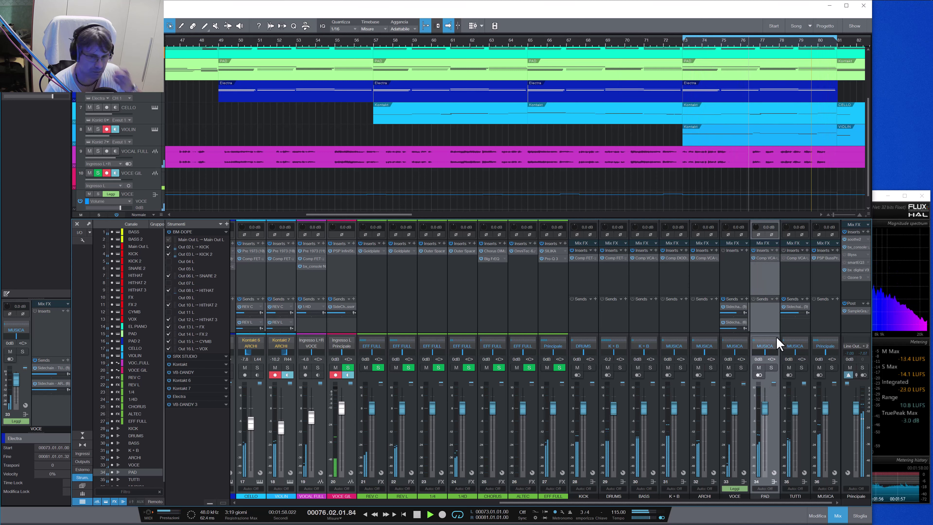
Step: Select the TUTTI bus, open its Comp VCA-65 and show the advanced side-chain controls
click(804, 442)
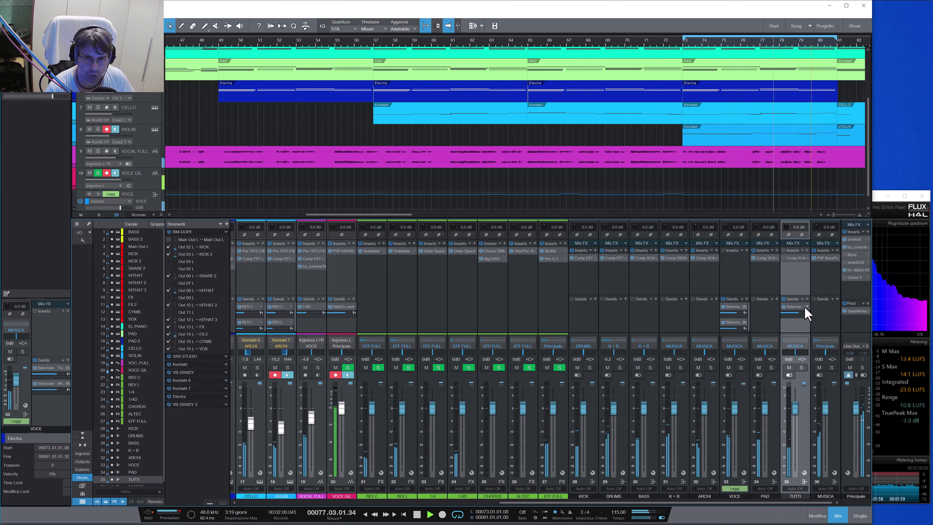
click(794, 258)
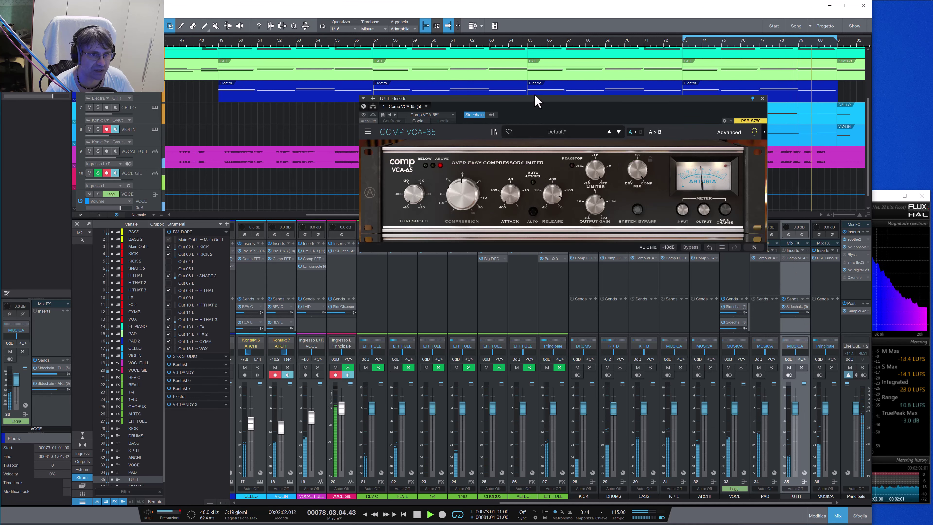
drag(524, 100, 376, 103)
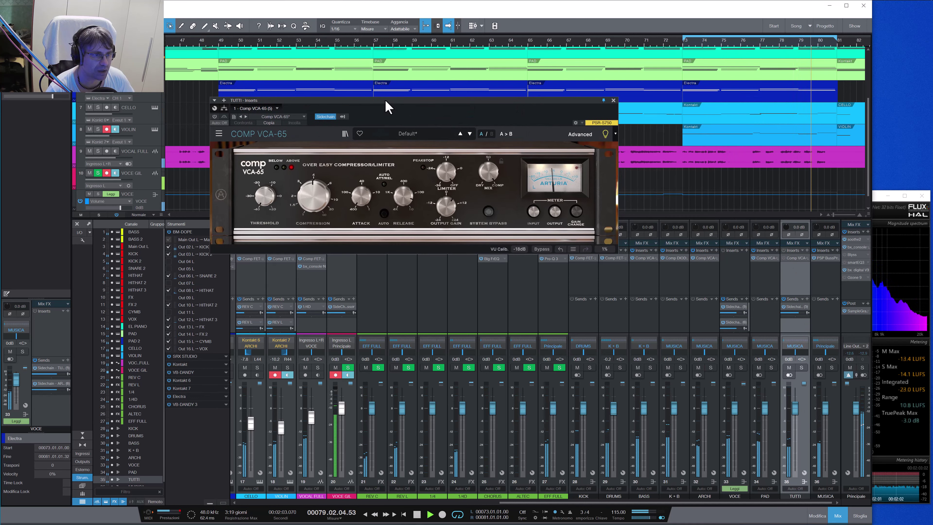
click(580, 135)
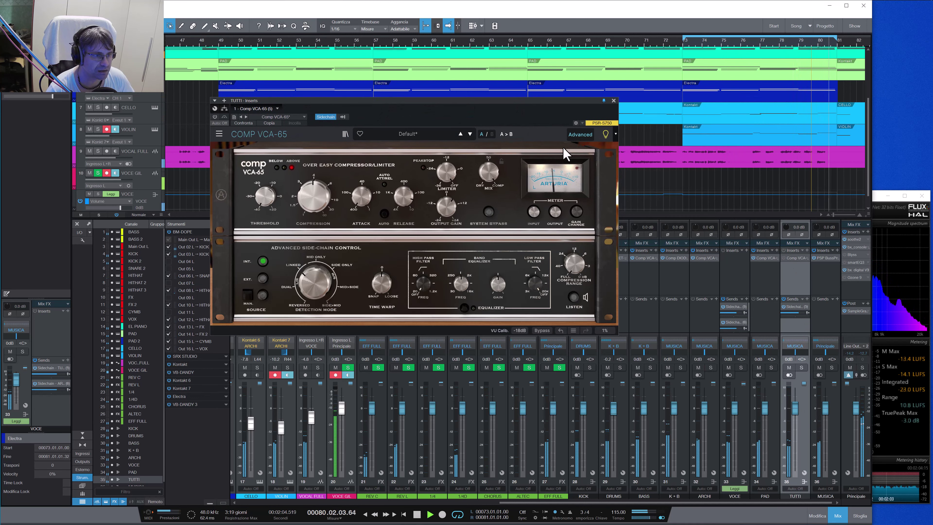
Step: Check the TUTTI bus compressor's sidechain sources, set its side-chain source to external, activate it and close its window
click(343, 118)
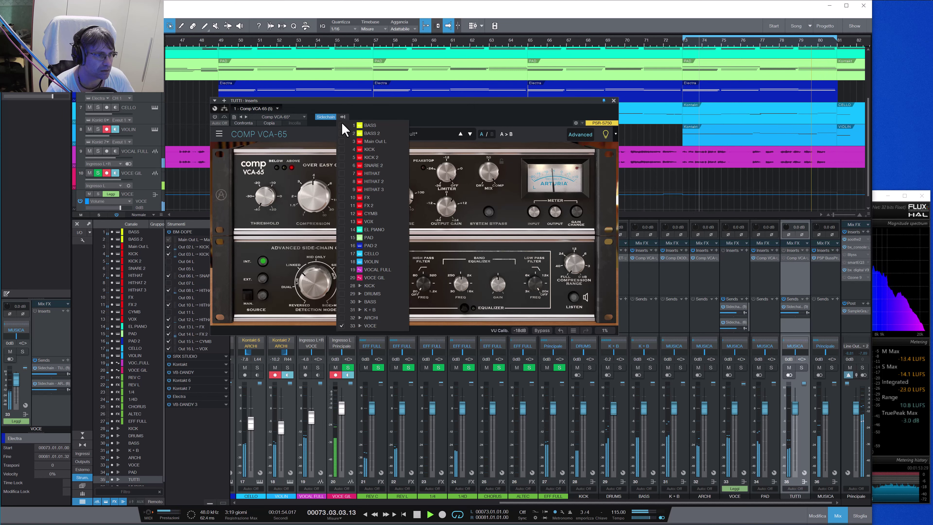
click(448, 114)
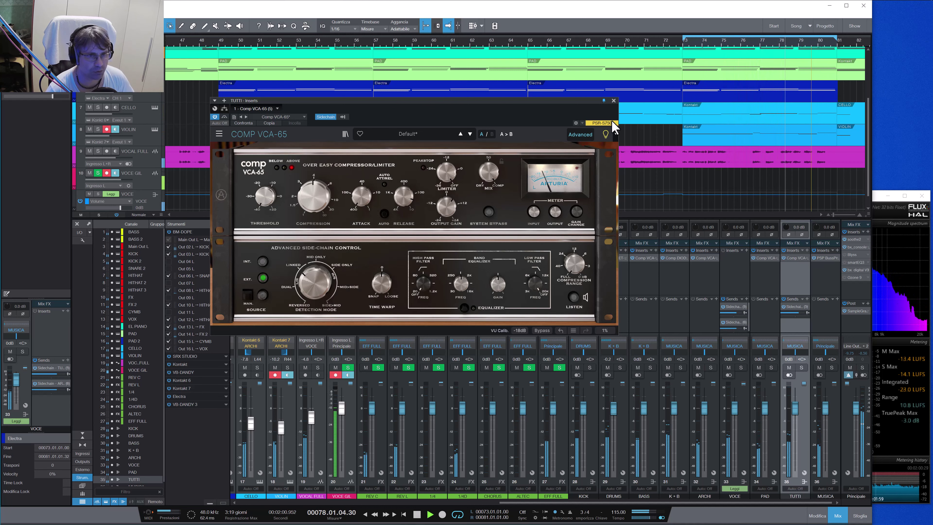
click(613, 100)
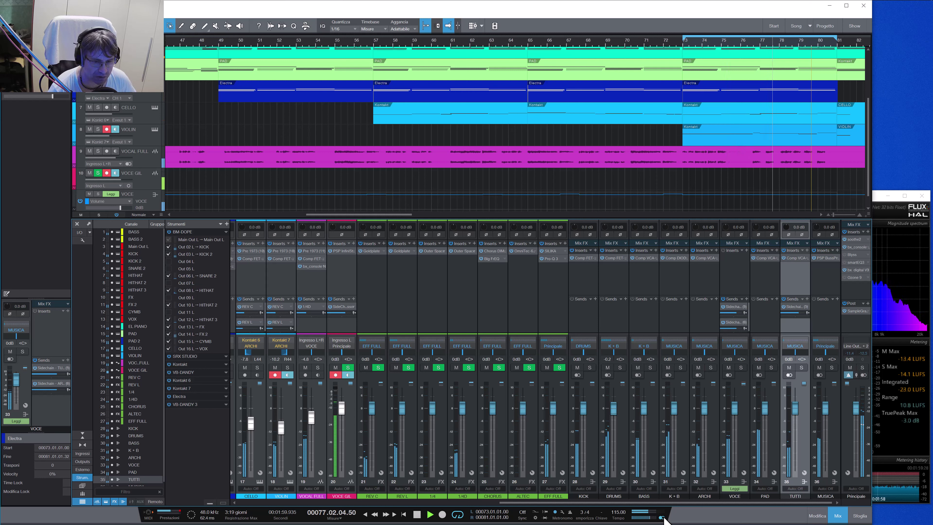
Step: Examine the full mix in Pure Analyzer System, return to the song and view the mixer's first channels from BASS onward
click(875, 199)
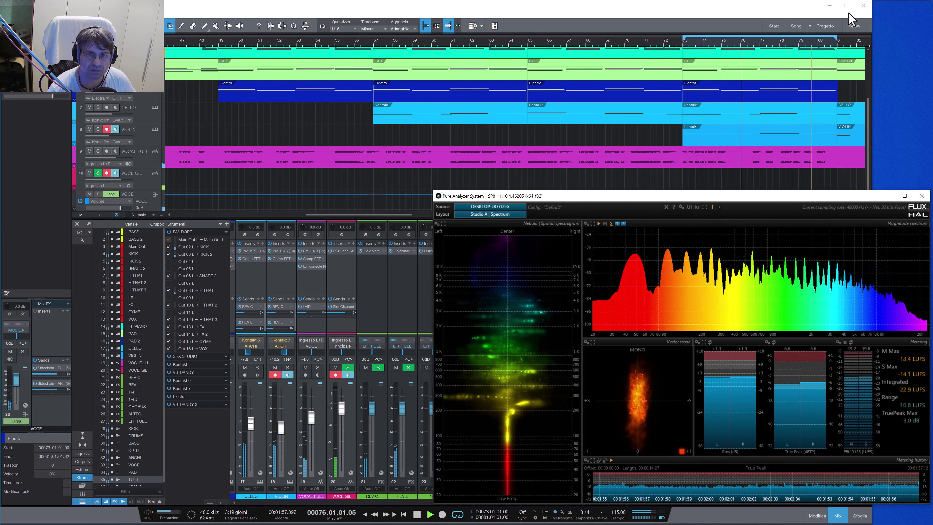
click(791, 17)
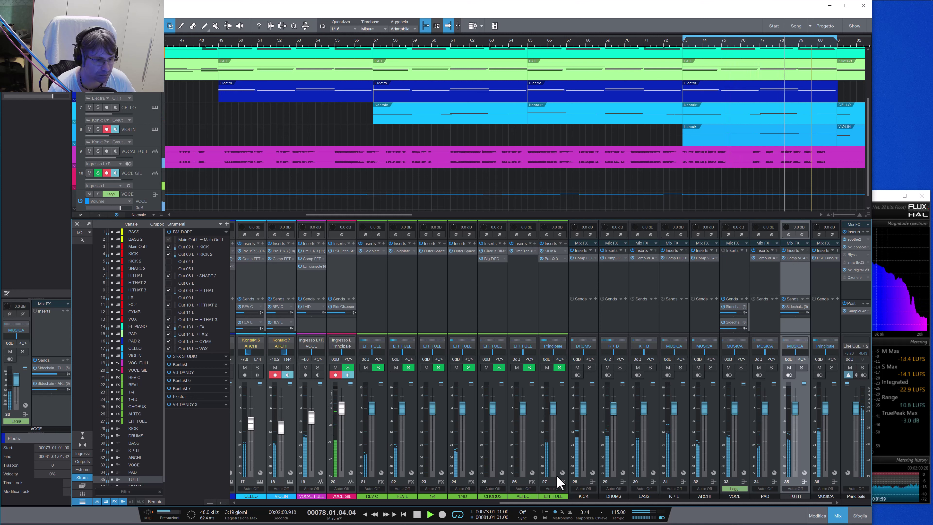
drag(560, 501, 316, 487)
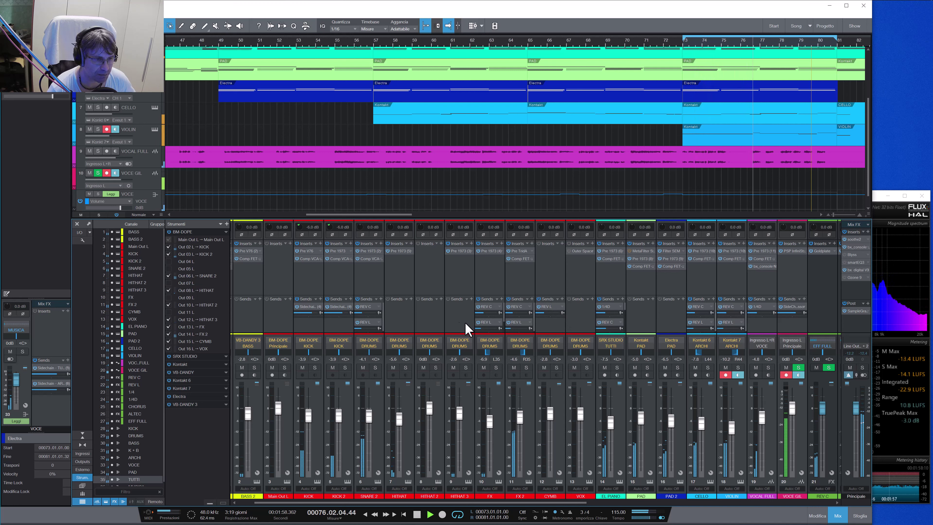
drag(364, 502, 336, 503)
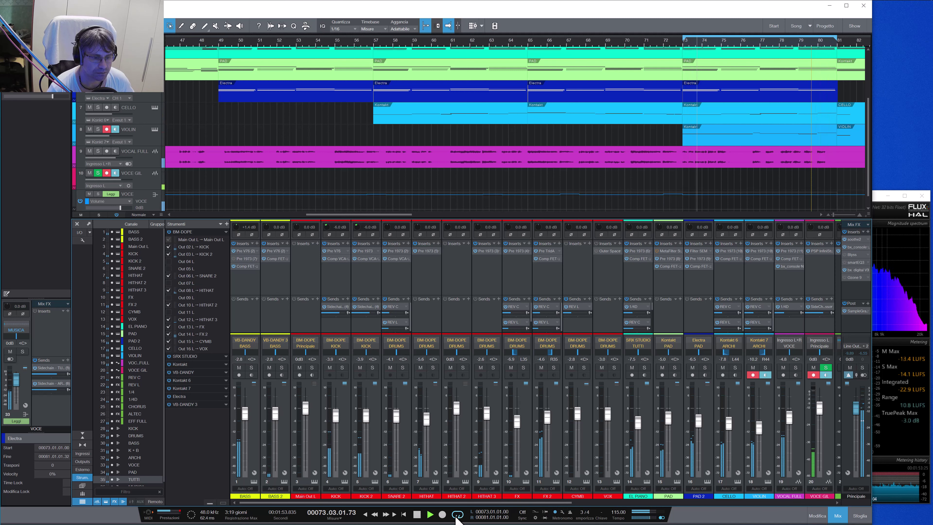
Step: Turn the arrangement's autoscroll back on to follow playback beyond the looped section
drag(398, 213, 454, 230)
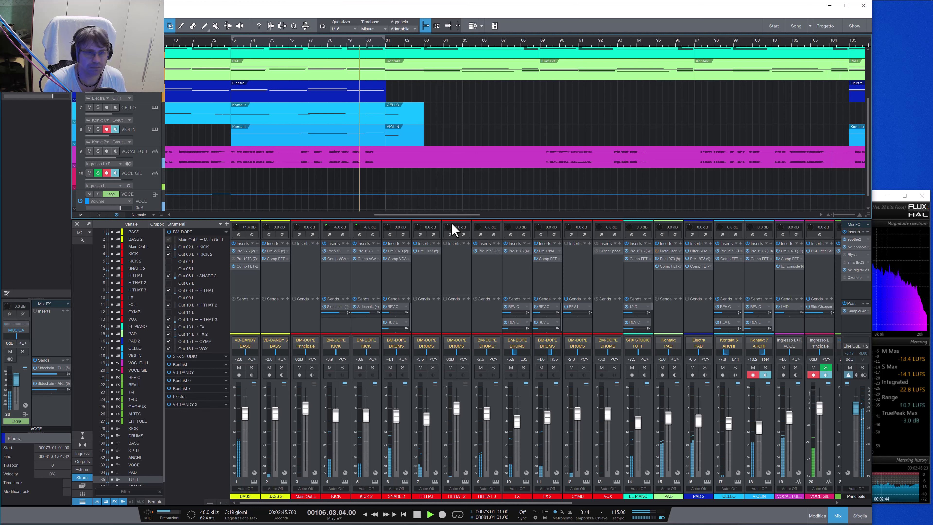
click(448, 26)
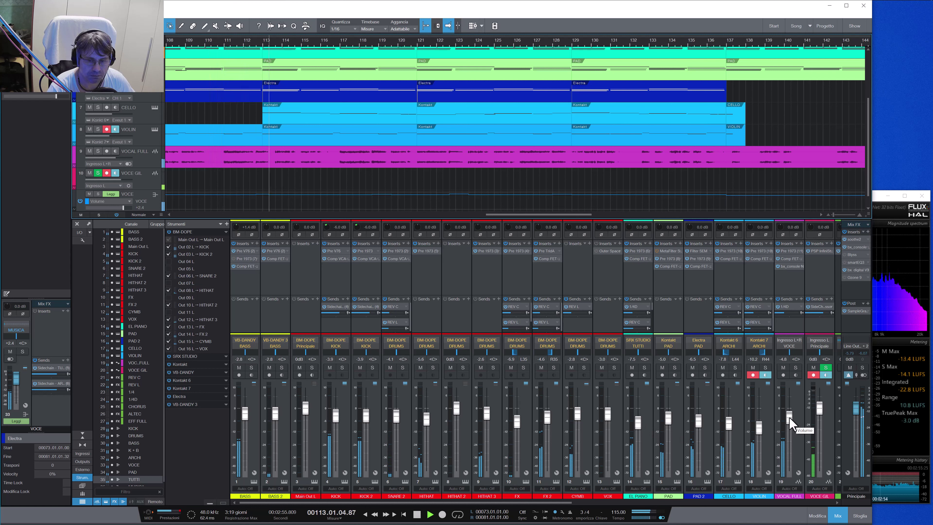
scroll(790, 424, up, 2)
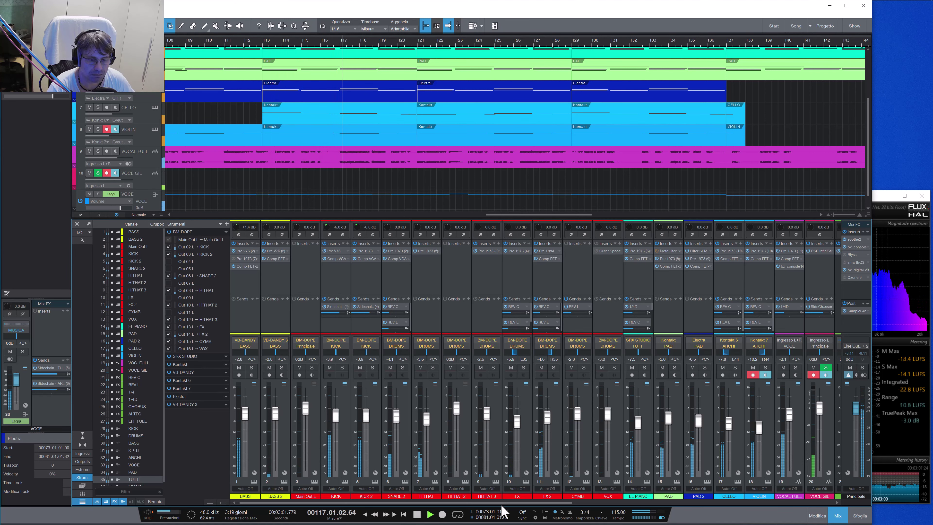
Step: Review the effect and bus channels, check the end of the song in Pure Analyzer System, and stop playback
drag(502, 502, 740, 505)
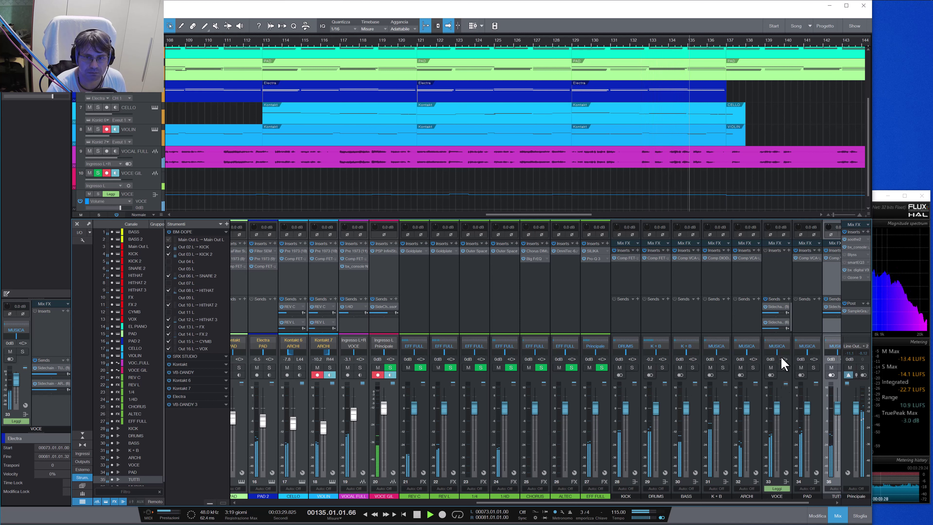
drag(876, 202, 437, 201)
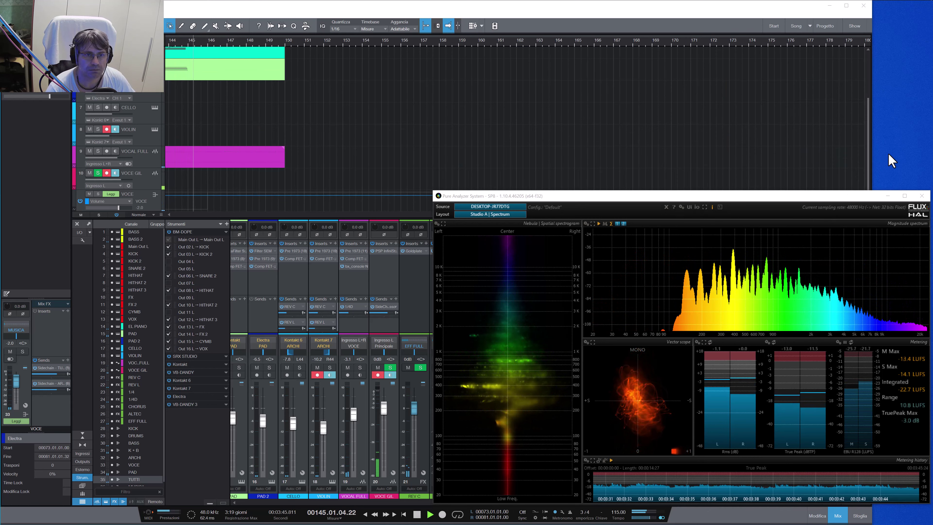
click(781, 20)
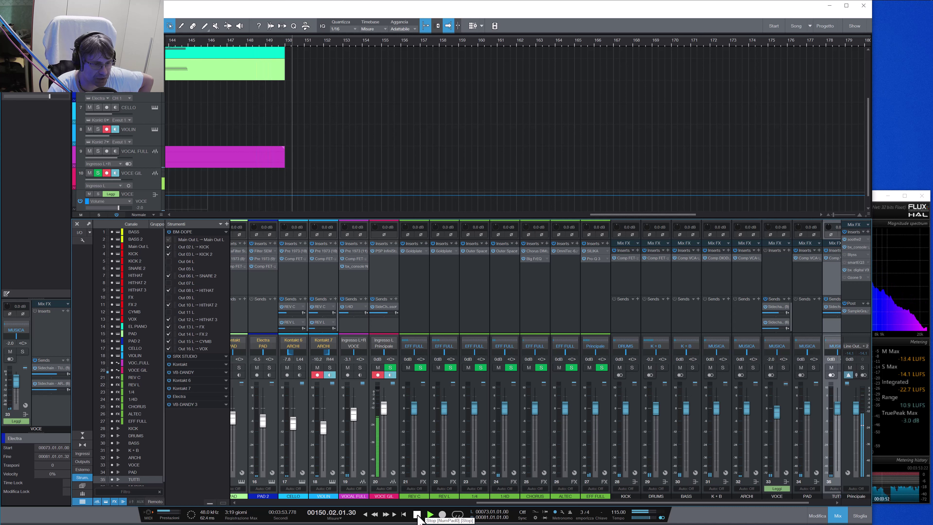
click(417, 514)
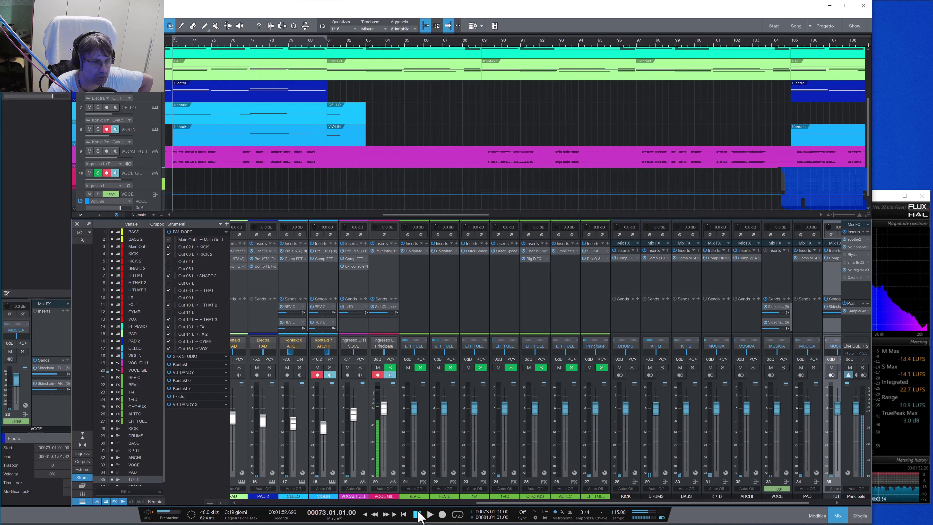